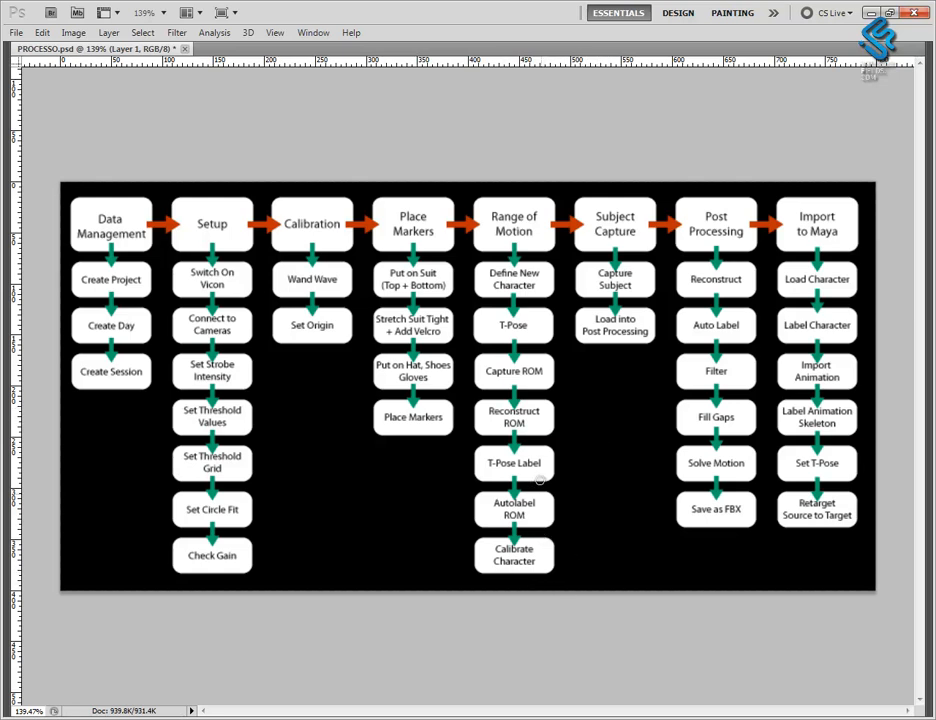
Brush blue outlines around the Reconstruct ROM to Calibrate Character steps and around the entire Post Processing column.
mouse_move(556, 375)
left_mouse_down()
mouse_move(462, 574)
mouse_move(609, 416)
mouse_move(551, 371)
left_mouse_up()
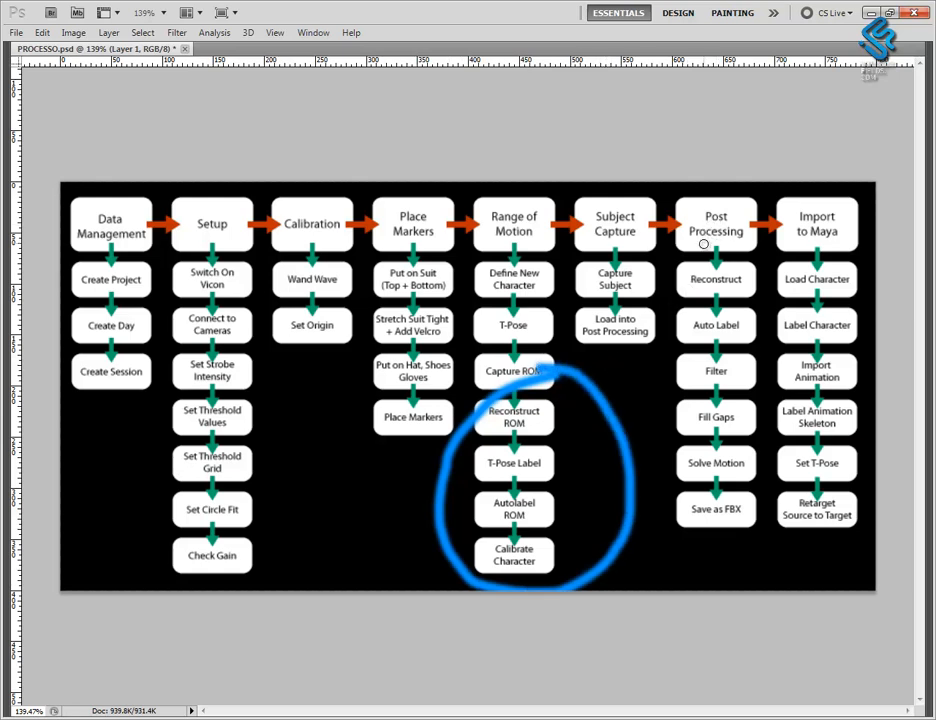
mouse_move(676, 188)
left_mouse_down()
mouse_move(661, 322)
mouse_move(675, 468)
mouse_move(766, 522)
mouse_move(767, 236)
mouse_move(696, 190)
left_mouse_up()
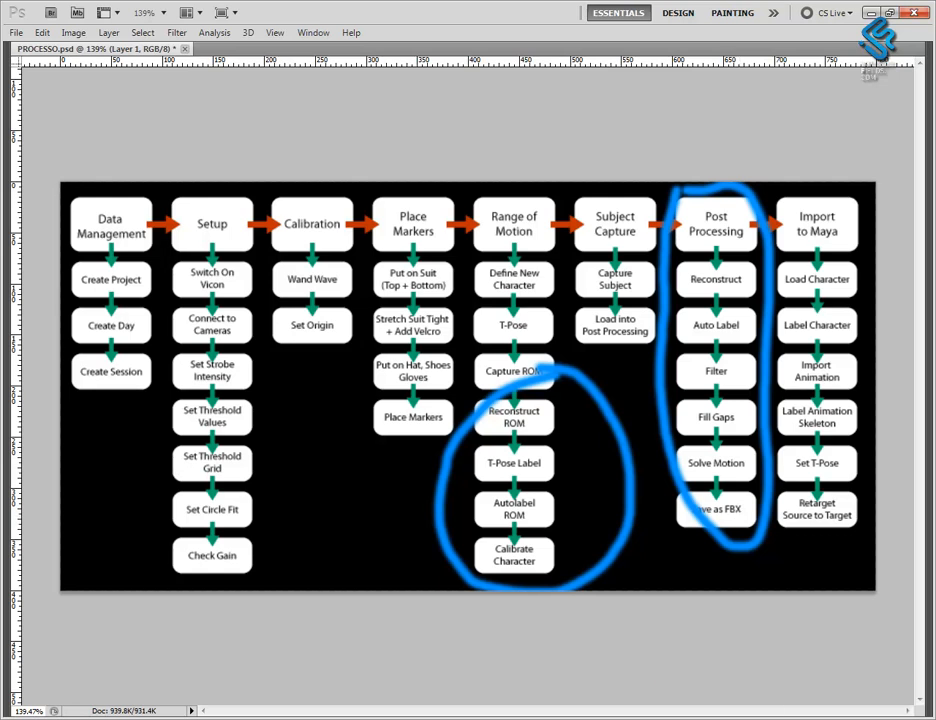
Switch to Vicon Blade and set the Channels and Attributes panels to auto-hide so the viewports widen.
key("alt+Tab")
key("alt+Tab")
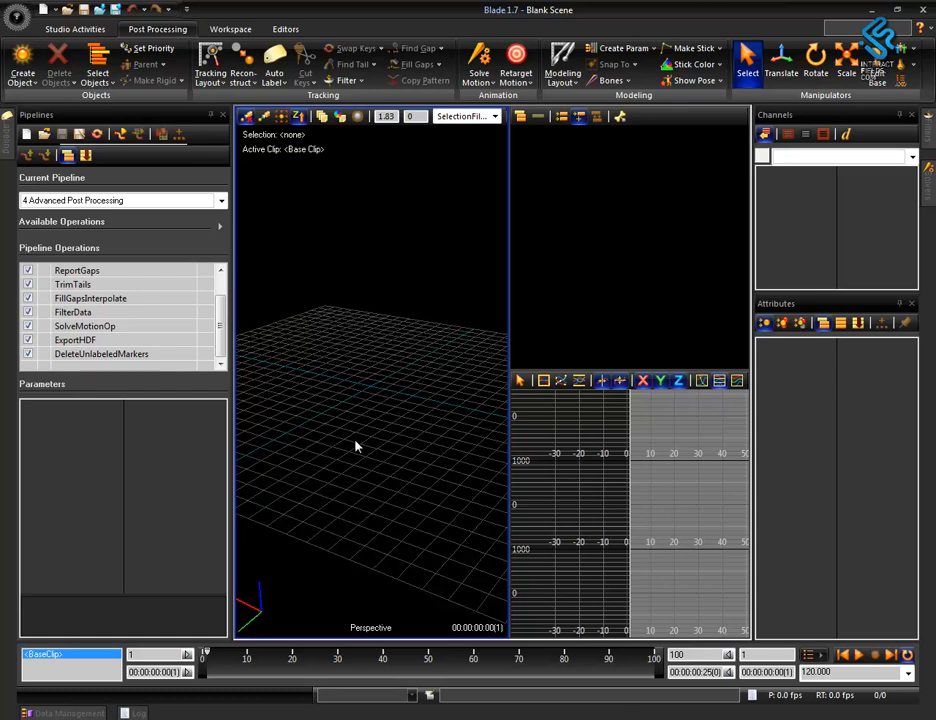
right_click_drag(394, 404, 389, 441, "alt")
middle_click_drag(389, 441, 395, 462, "alt")
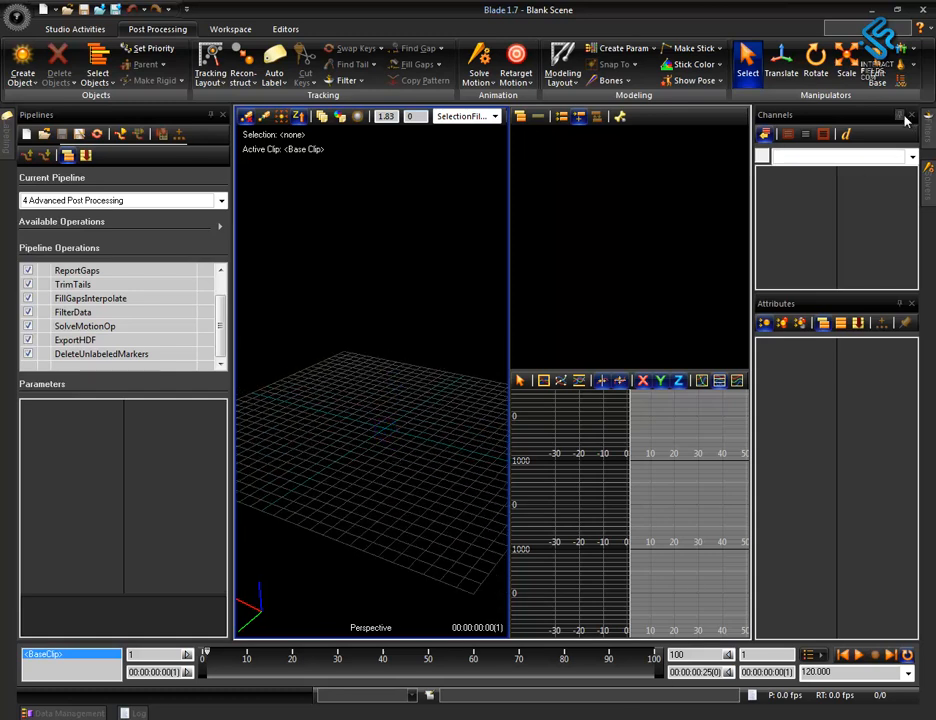
left_click(902, 117)
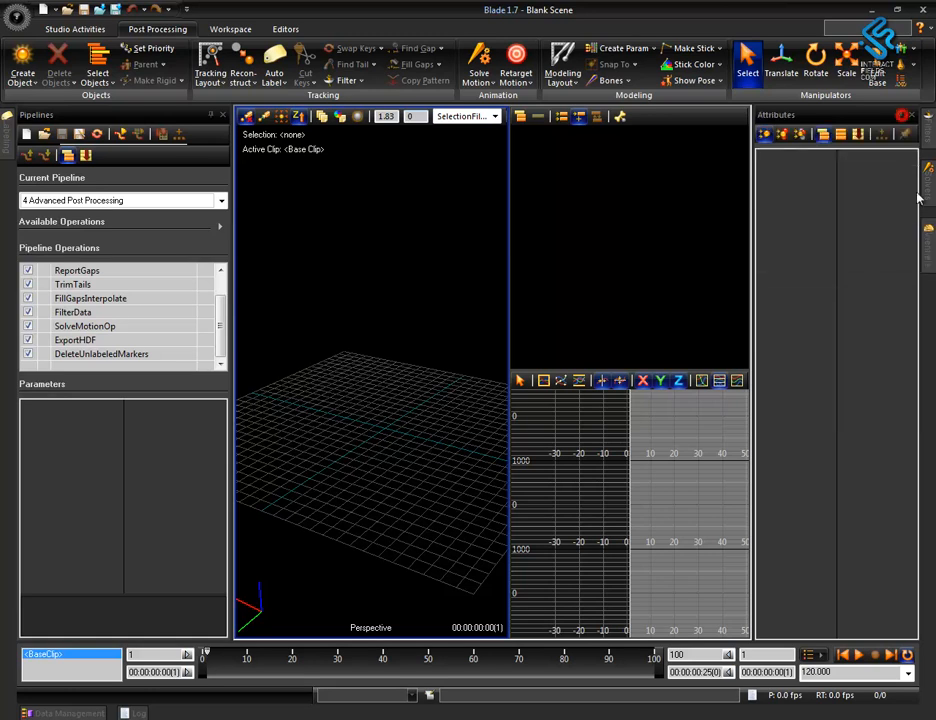
left_click(902, 117)
right_click_drag(422, 409, 437, 482, "alt")
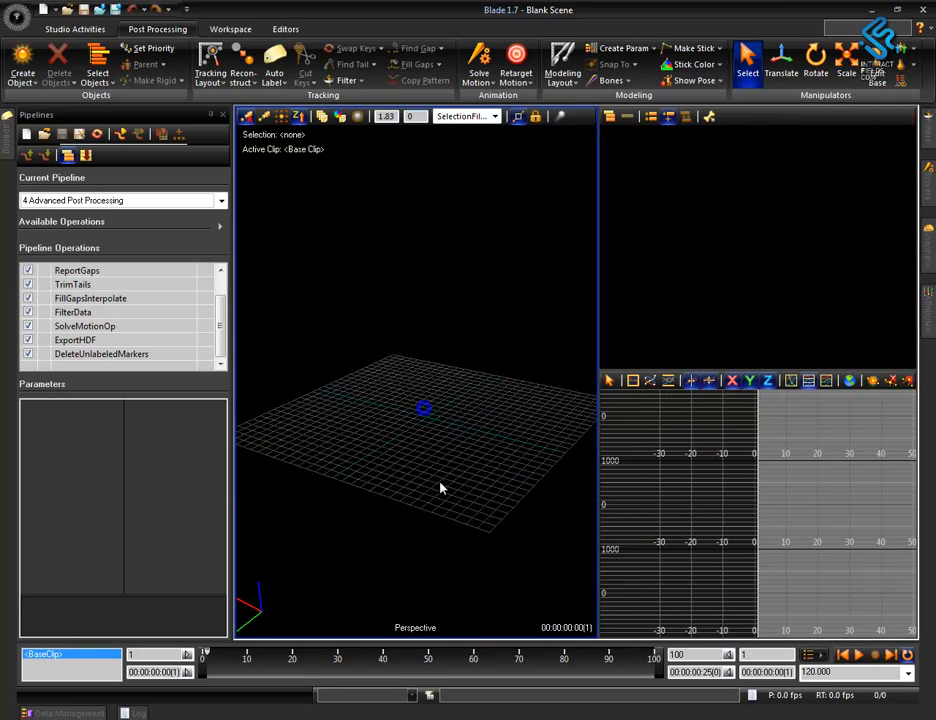
left_click_drag(439, 479, 452, 483, "alt")
right_click_drag(451, 483, 487, 350, "alt")
Replace the VPL view in the three-way split workspace with the Data Health Check view, keeping the Perspective view active.
right_click(313, 36)
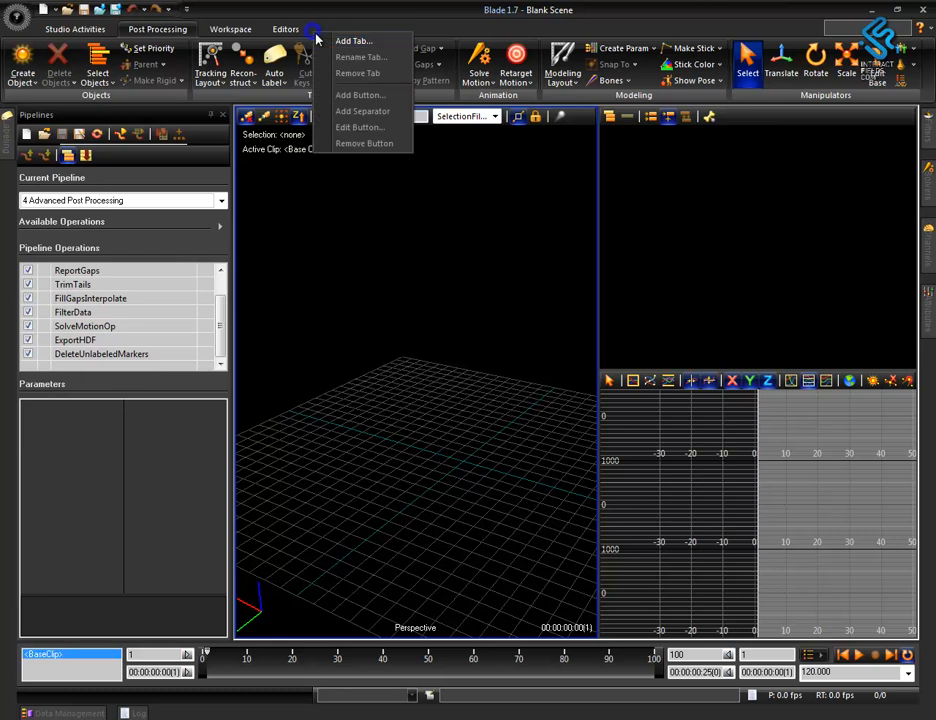
left_click(418, 405)
left_click(240, 32)
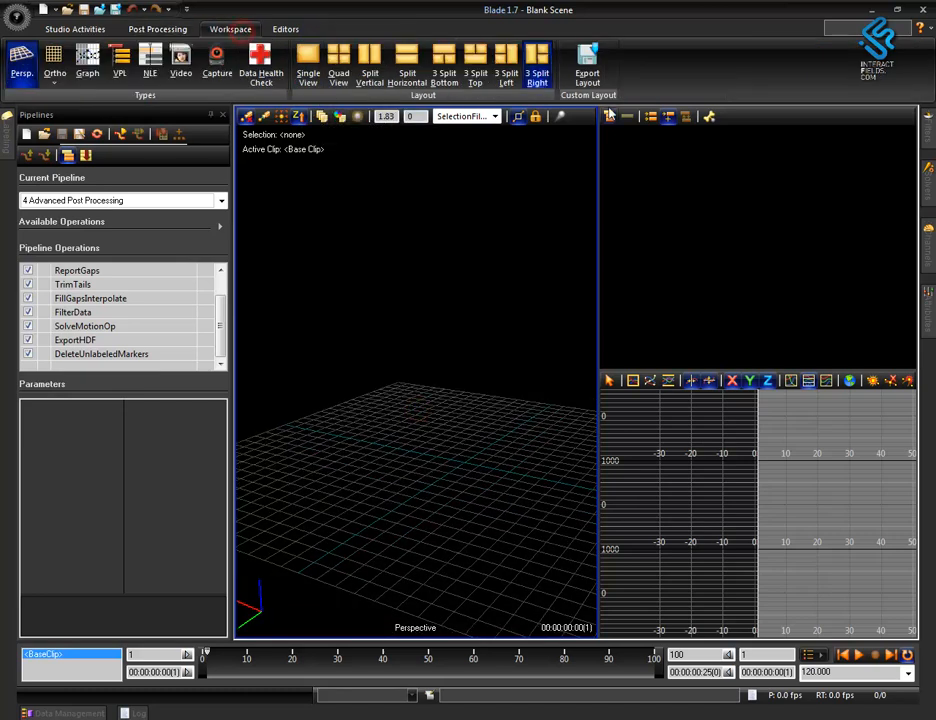
left_click(724, 227)
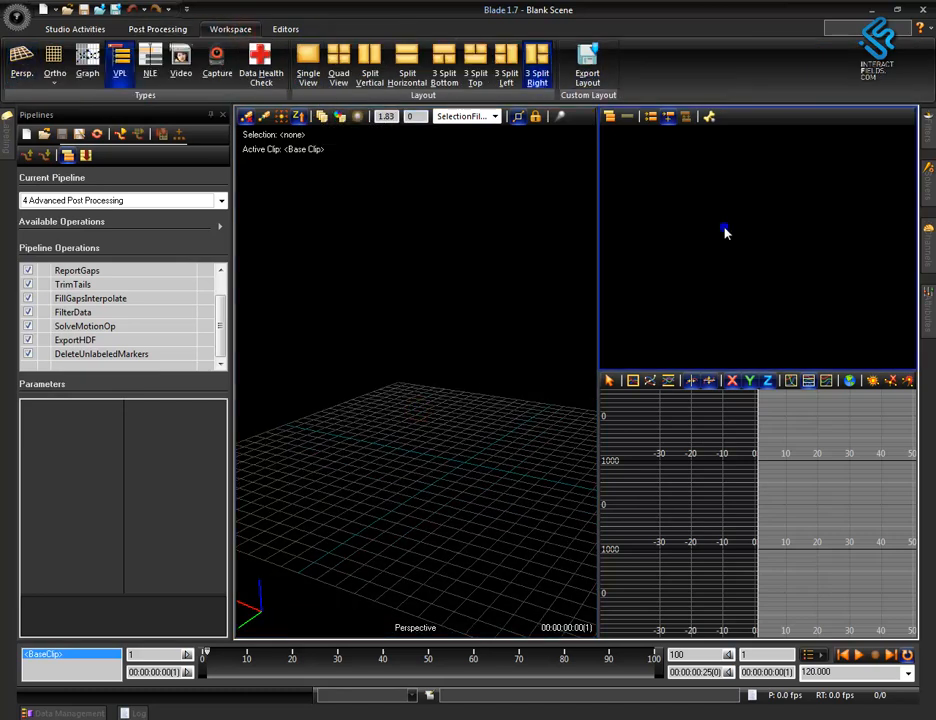
left_click(756, 476)
left_click(735, 226)
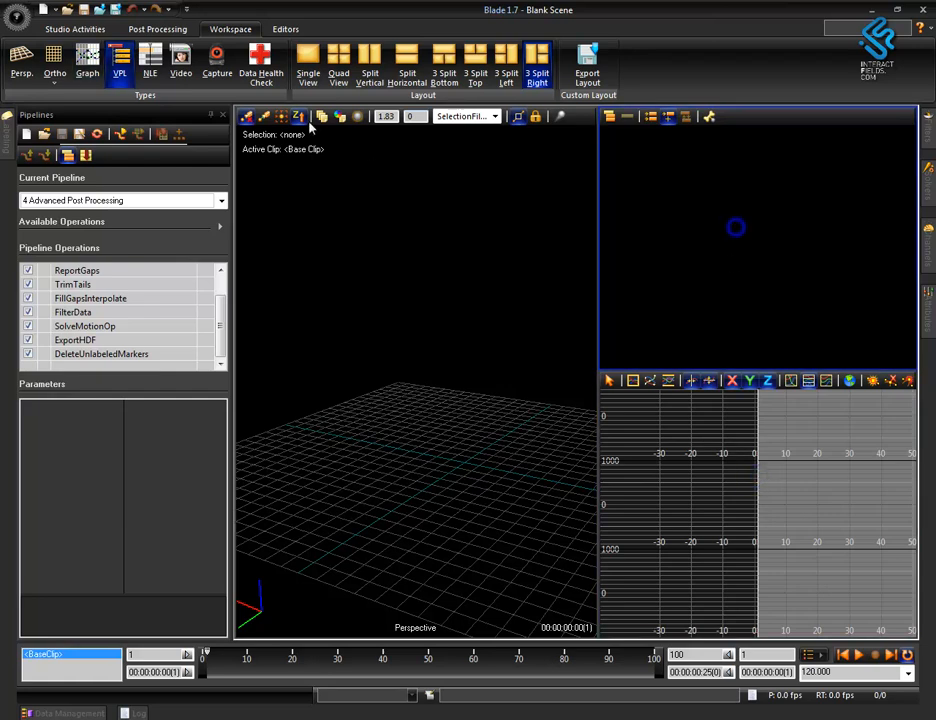
left_click(260, 66)
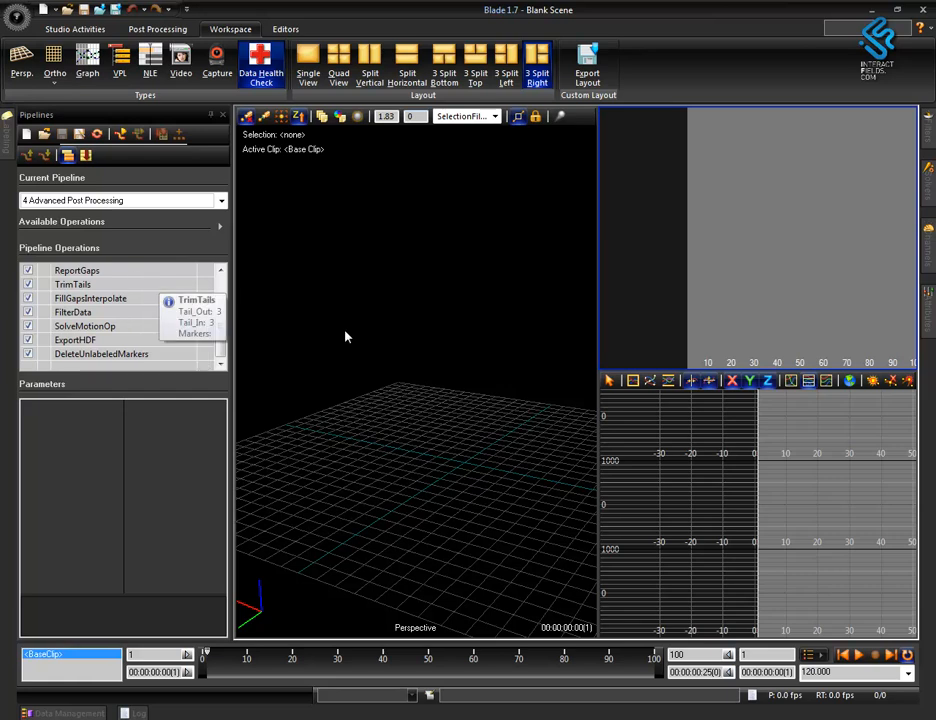
left_click(428, 478)
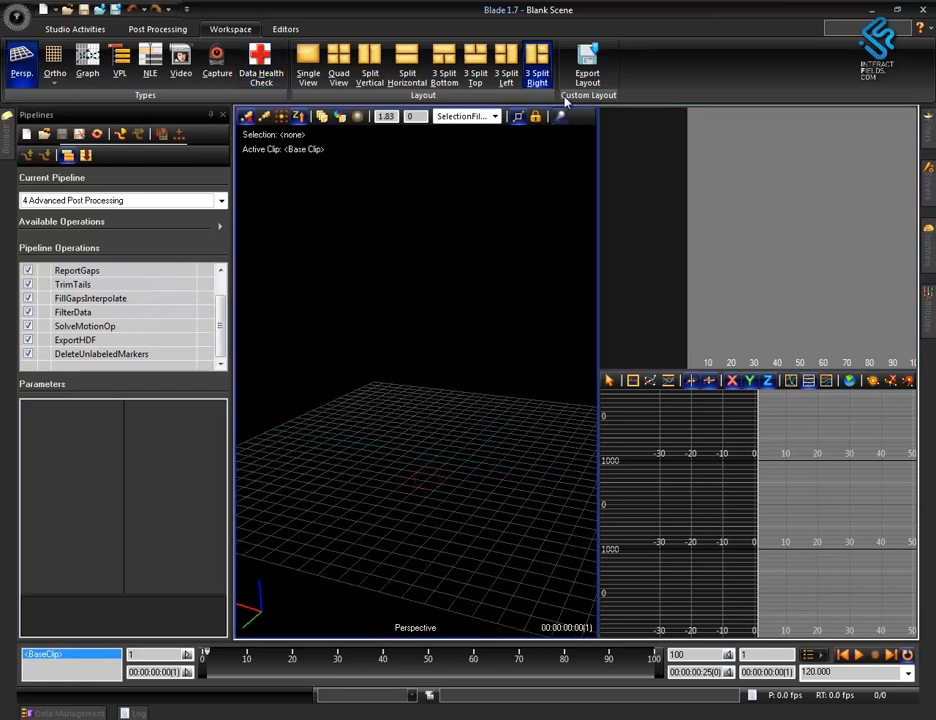
Export the current workspace as a custom layout script named InteractFieldsLayout.hsl in the Layouts folder.
left_click(587, 68)
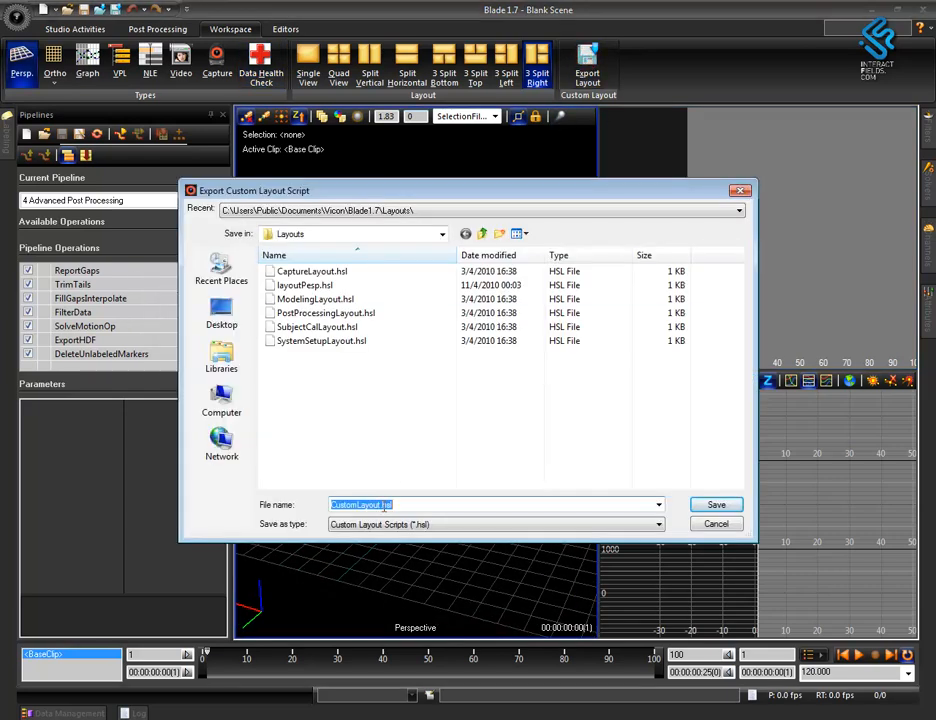
left_click_drag(357, 503, 253, 517)
type("InteractFields")
left_click(716, 504)
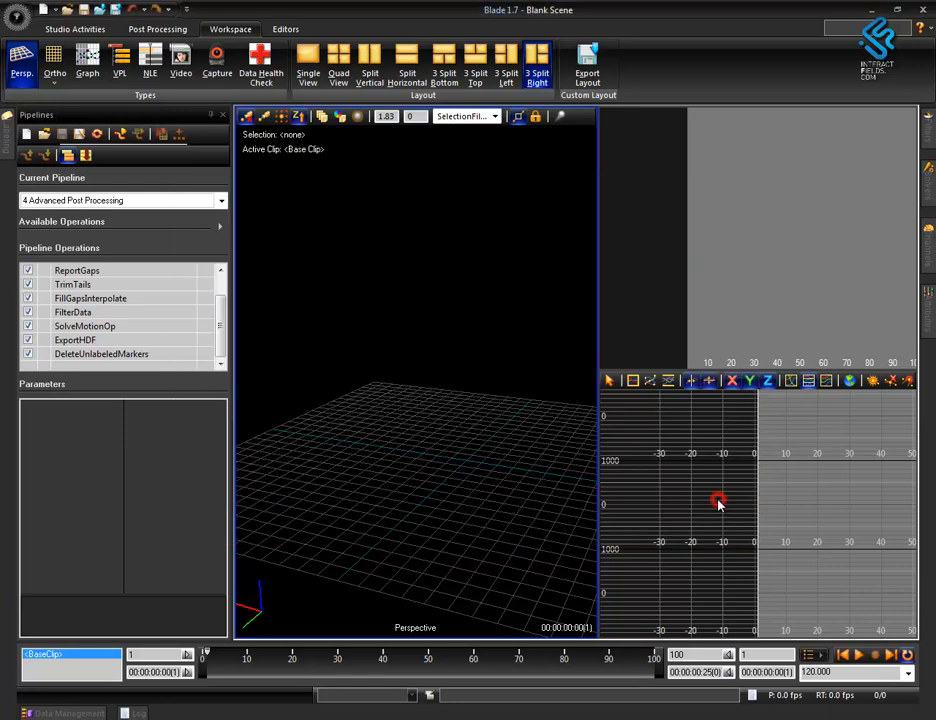
Add a custom ribbon tab named InteractFields.
right_click(323, 30)
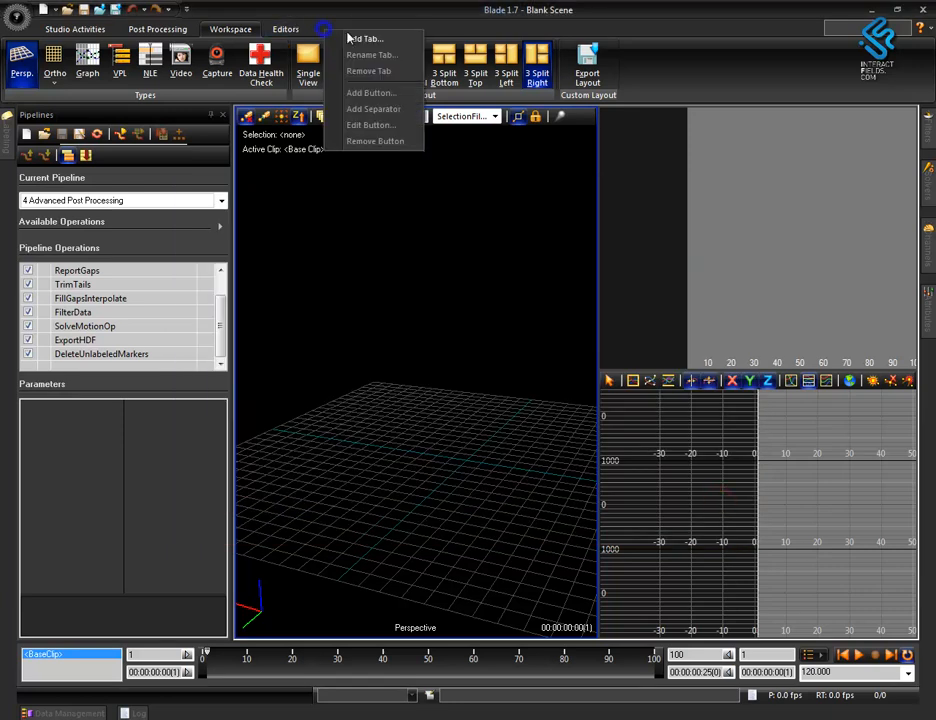
left_click(376, 39)
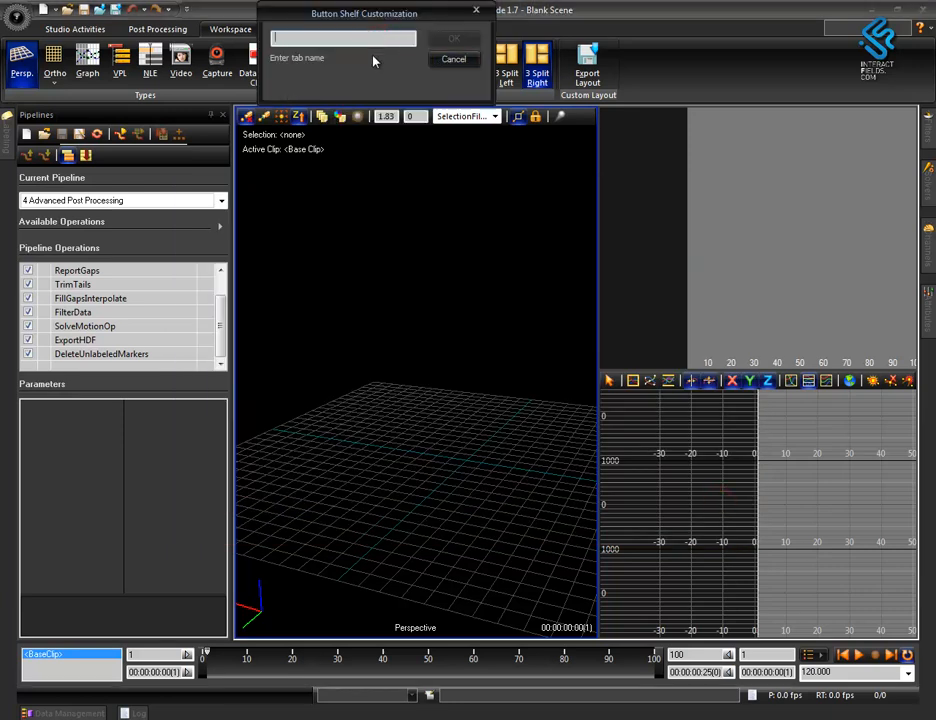
type("InteractFields")
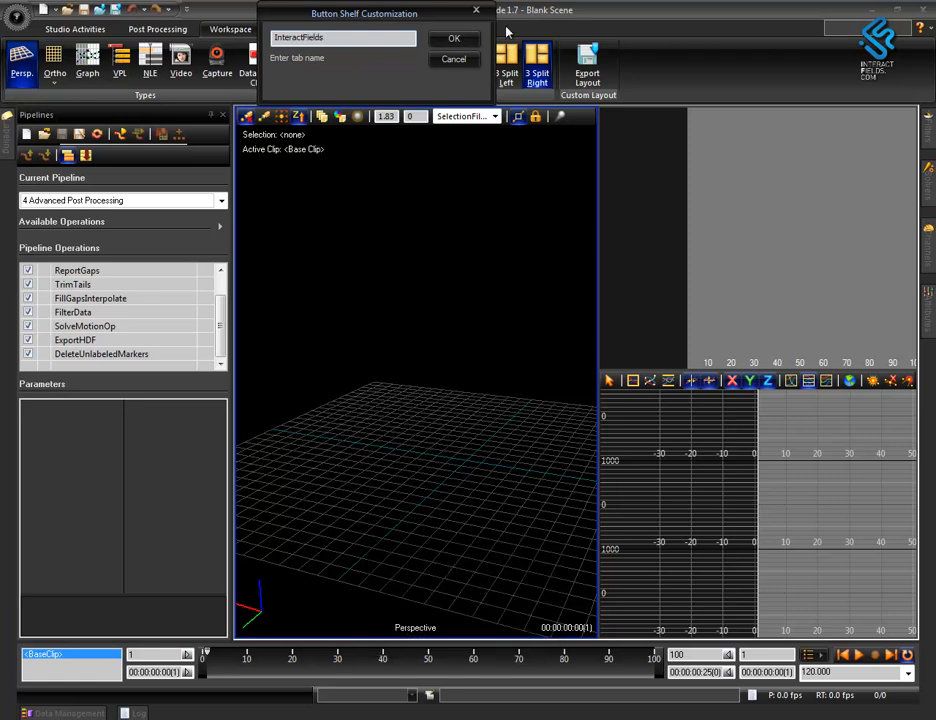
left_click(468, 41)
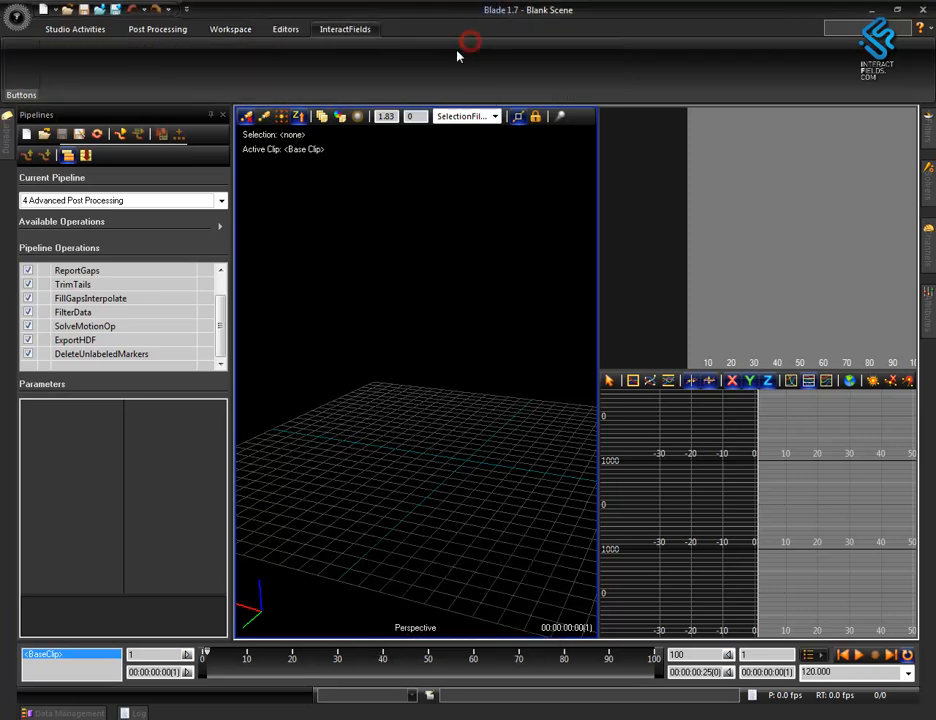
Add a shelf button to the InteractFields tab and assign it the InteractFieldsLayout.hsl script.
right_click(23, 74)
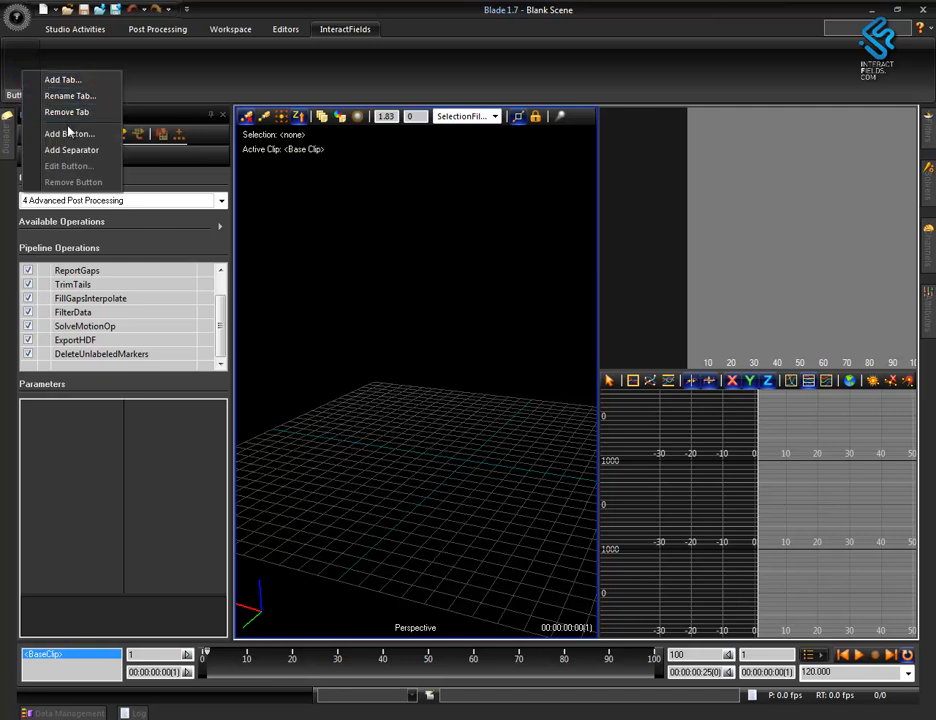
left_click(70, 133)
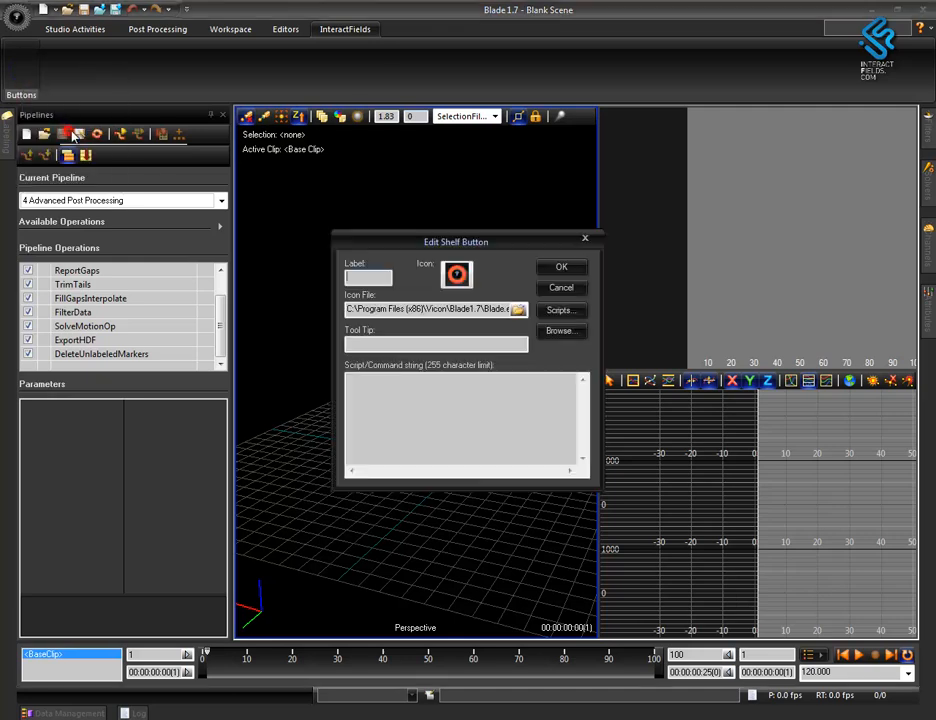
left_click(559, 333)
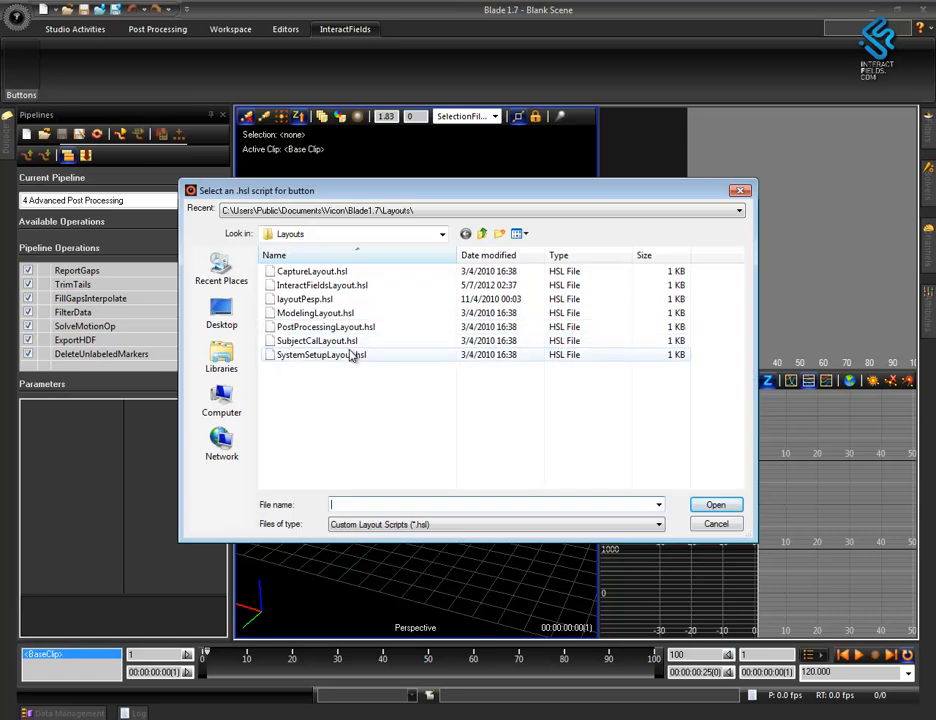
left_click(314, 285)
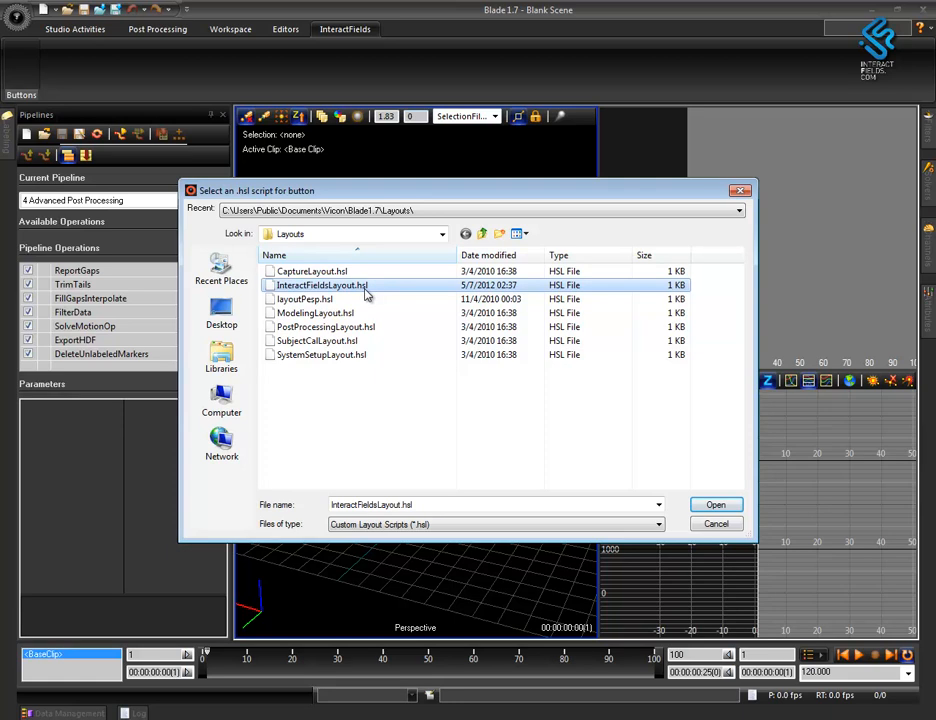
left_click(725, 508)
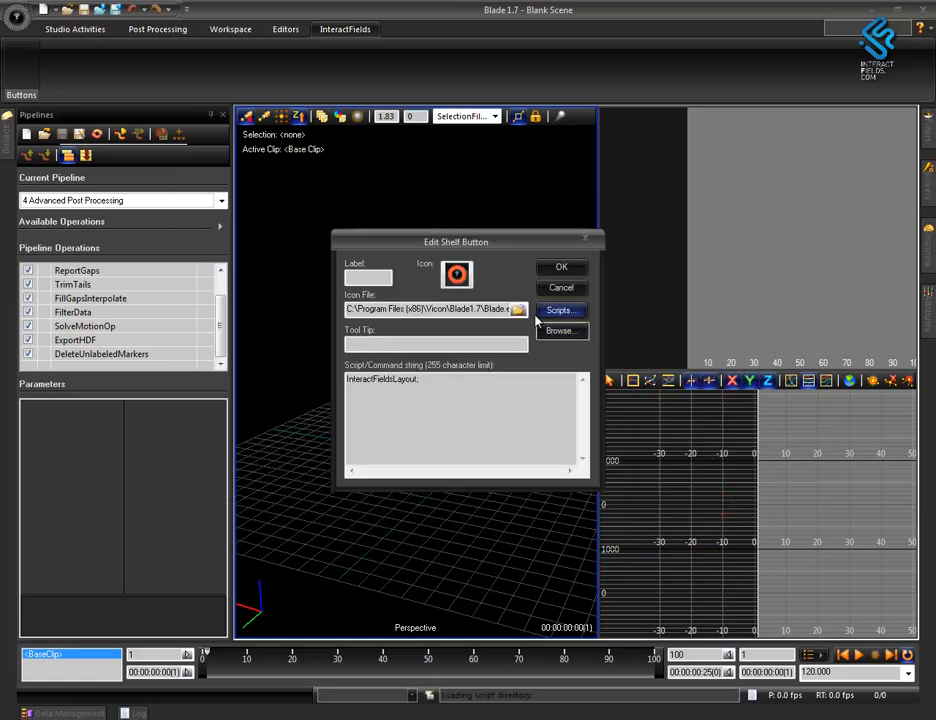
Give the new shelf button the if_vista_256.ico icon from the Vicon folder and confirm the button.
left_click(517, 313)
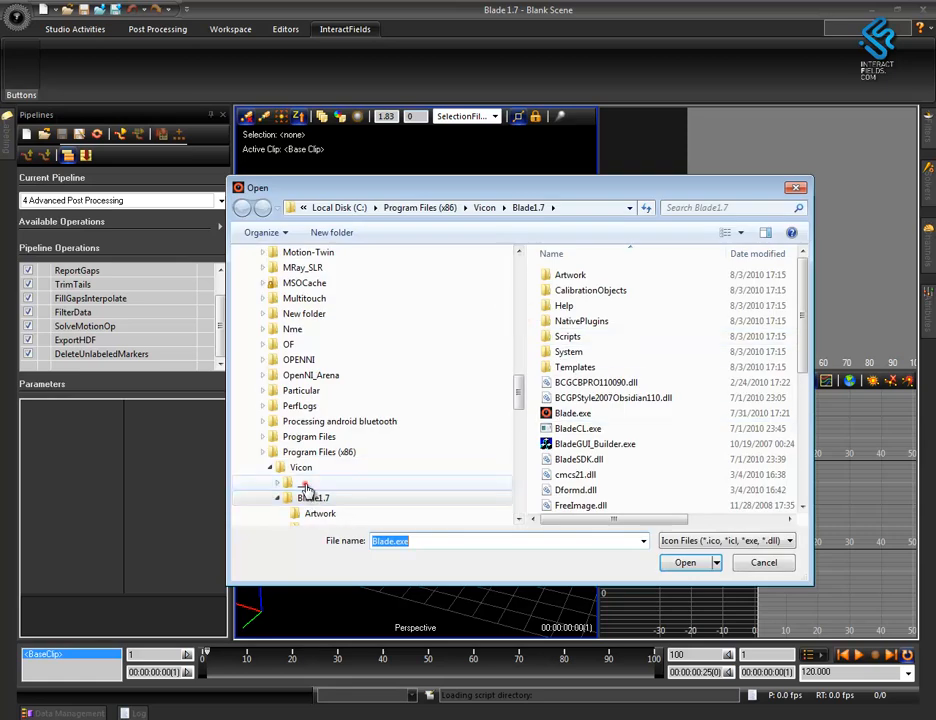
left_click(303, 482)
left_click(301, 467)
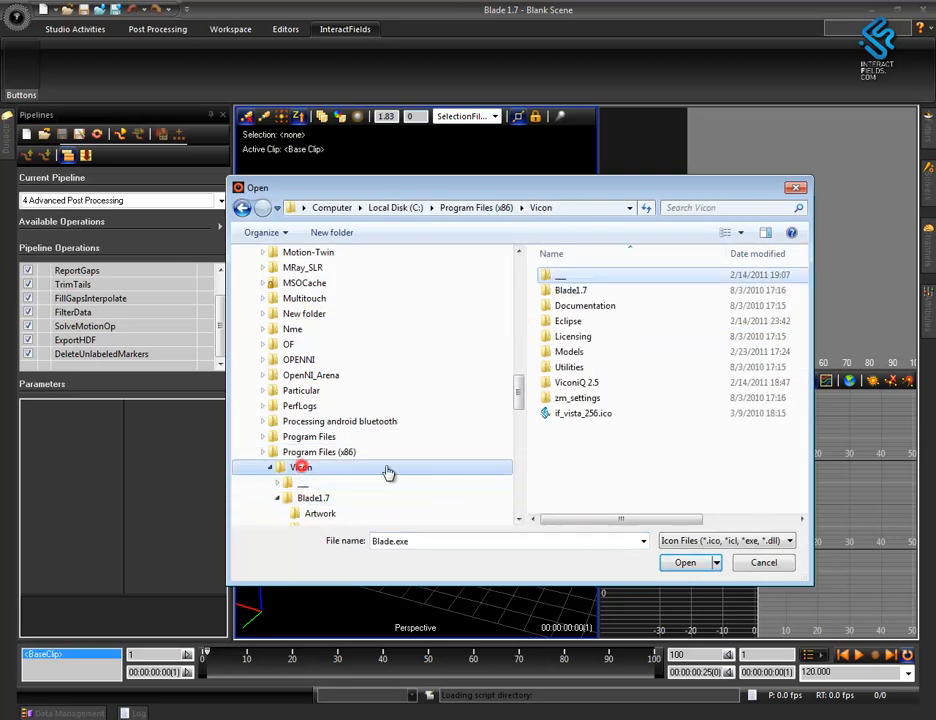
double_click(580, 414)
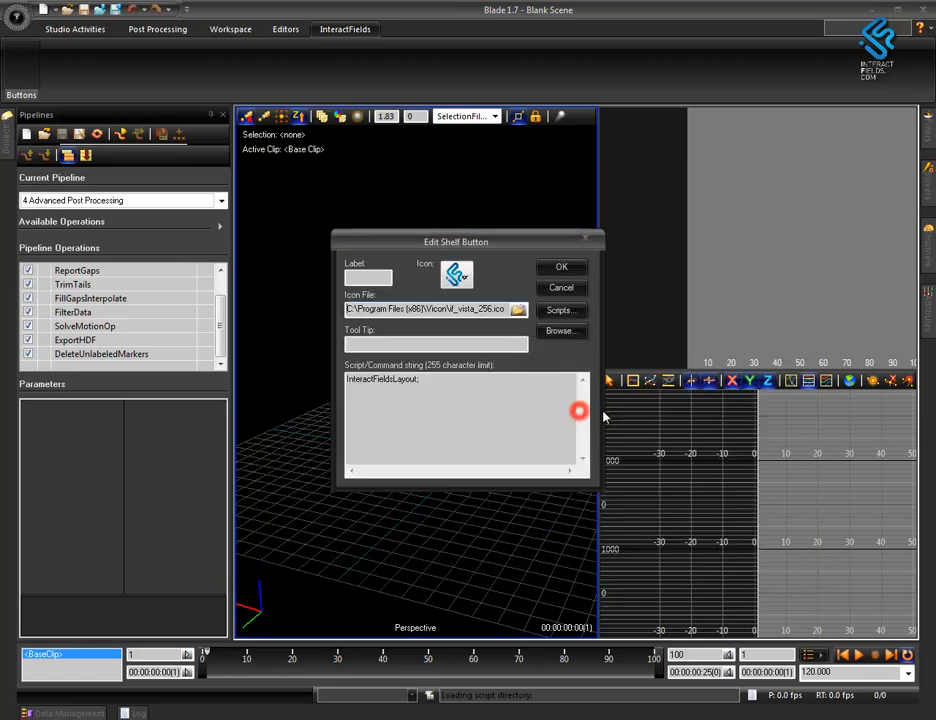
left_click(561, 268)
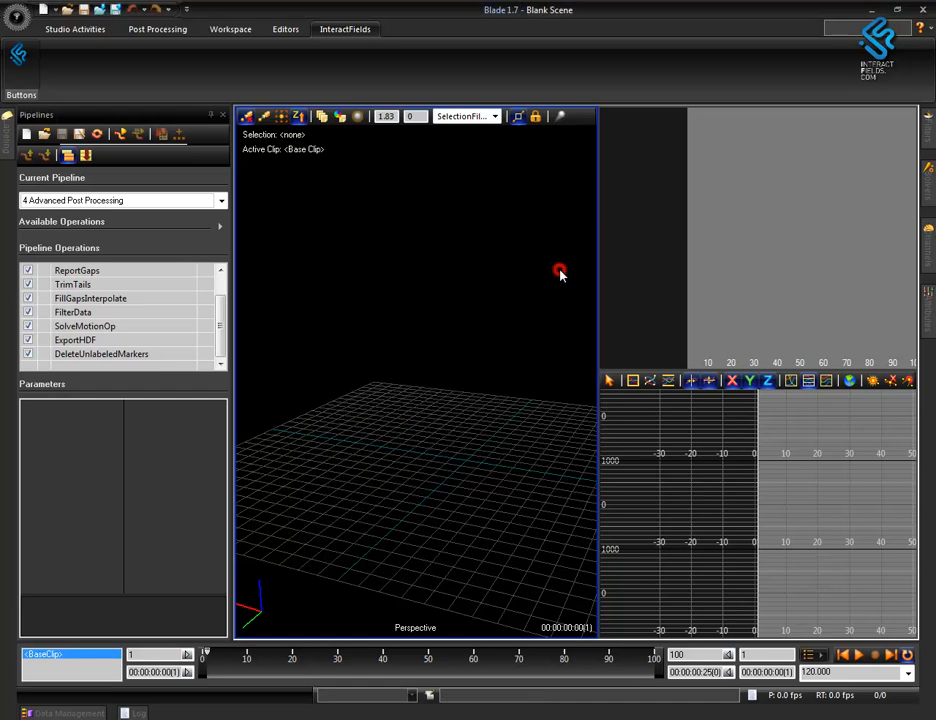
Test the custom shelf button by loading the Tracking layout and reapplying the InteractFields layout.
left_click(175, 30)
left_click(212, 66)
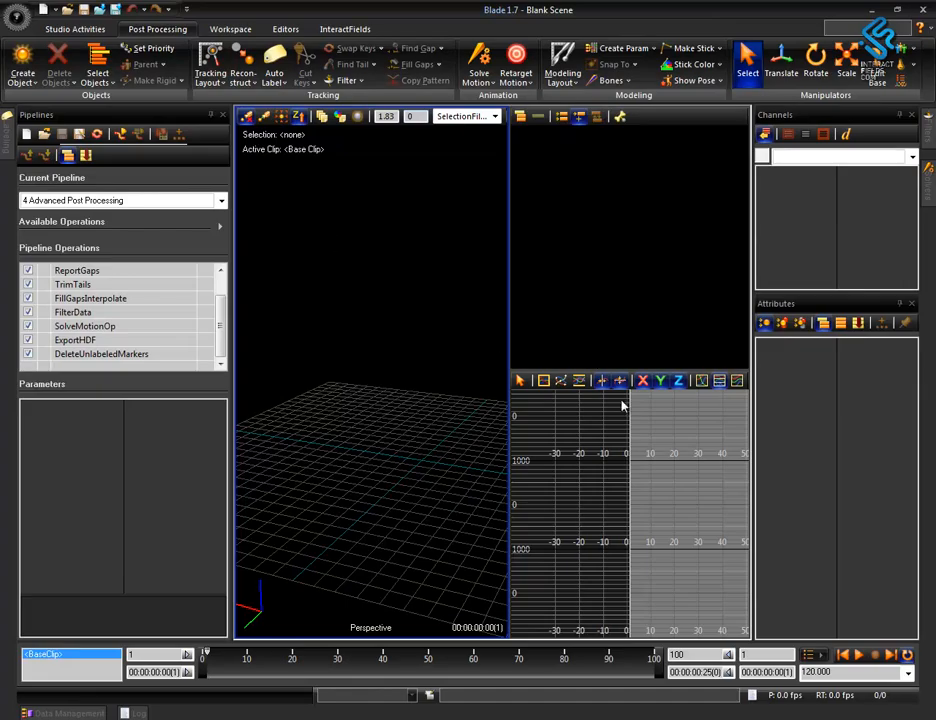
left_click(345, 29)
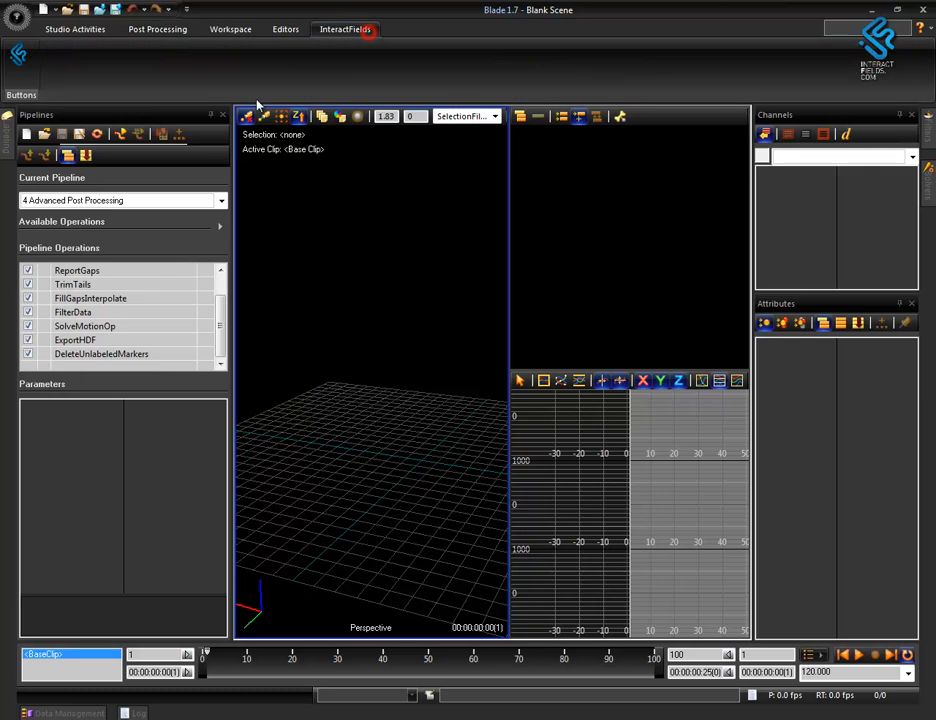
left_click(22, 80)
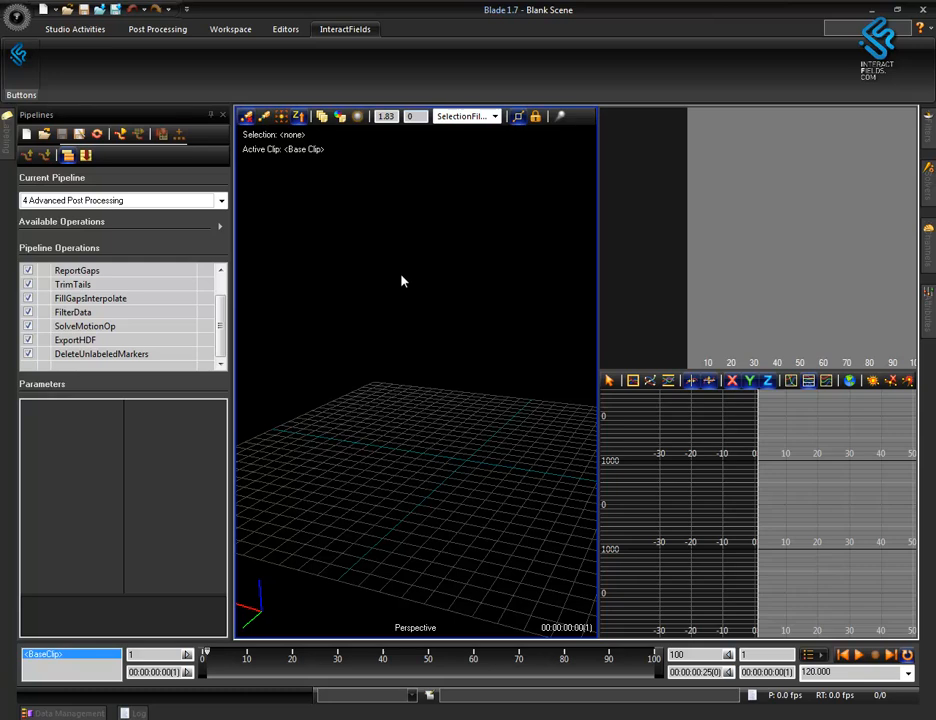
Load the x2d data of the Stand00 take from Session 1 of the Aula project and close Data Management.
key("F2")
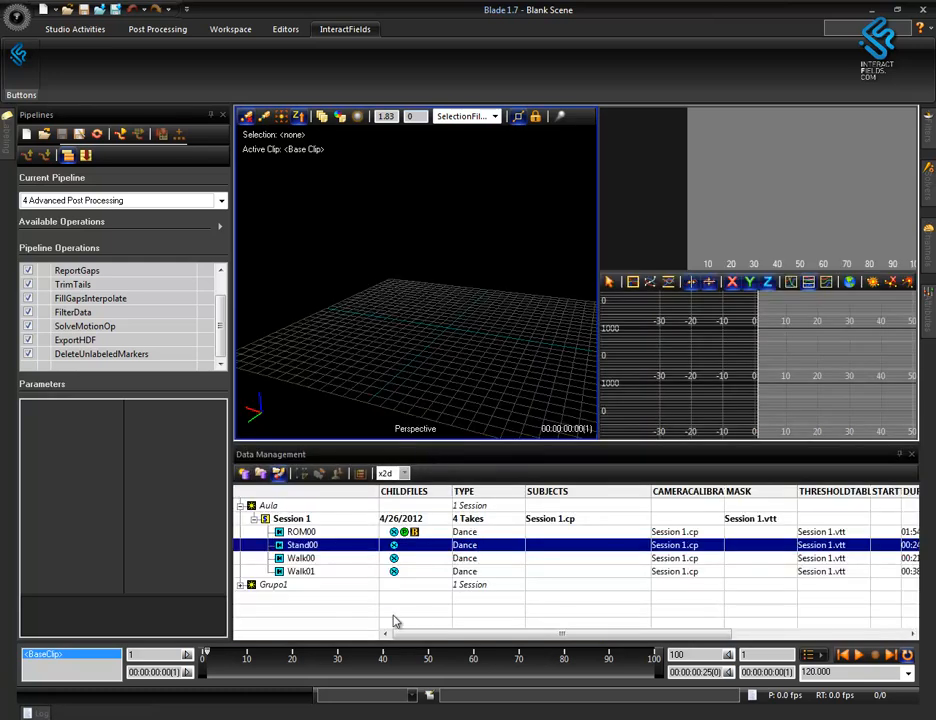
double_click(394, 546)
left_click(911, 454)
scroll(489, 514, "up", 5)
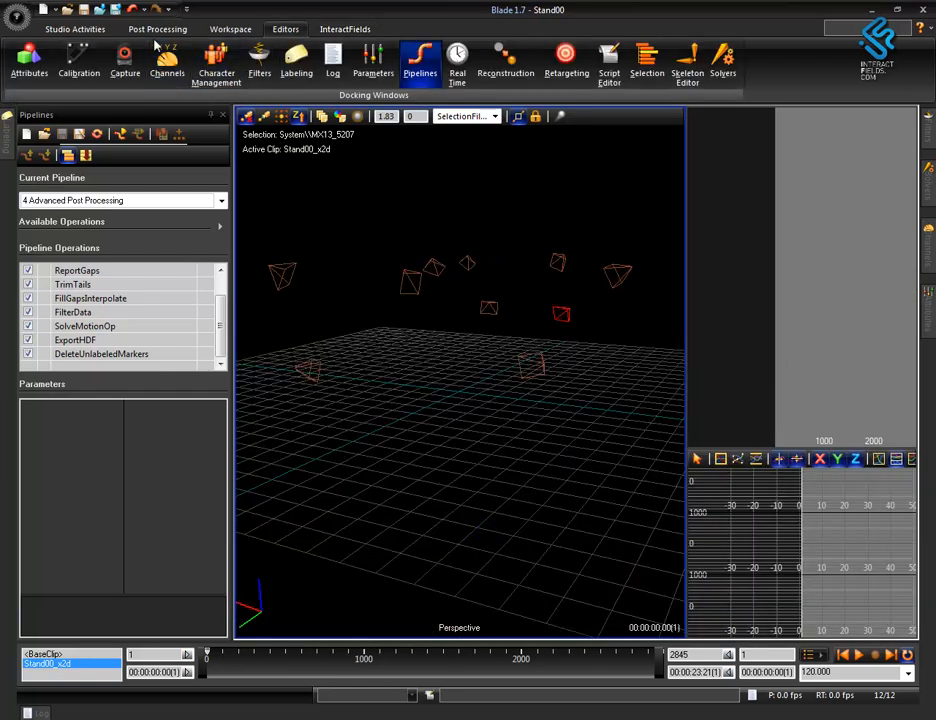
Apply the Camera layout and enlarge the camera view area beside the Perspective view.
left_click(67, 29)
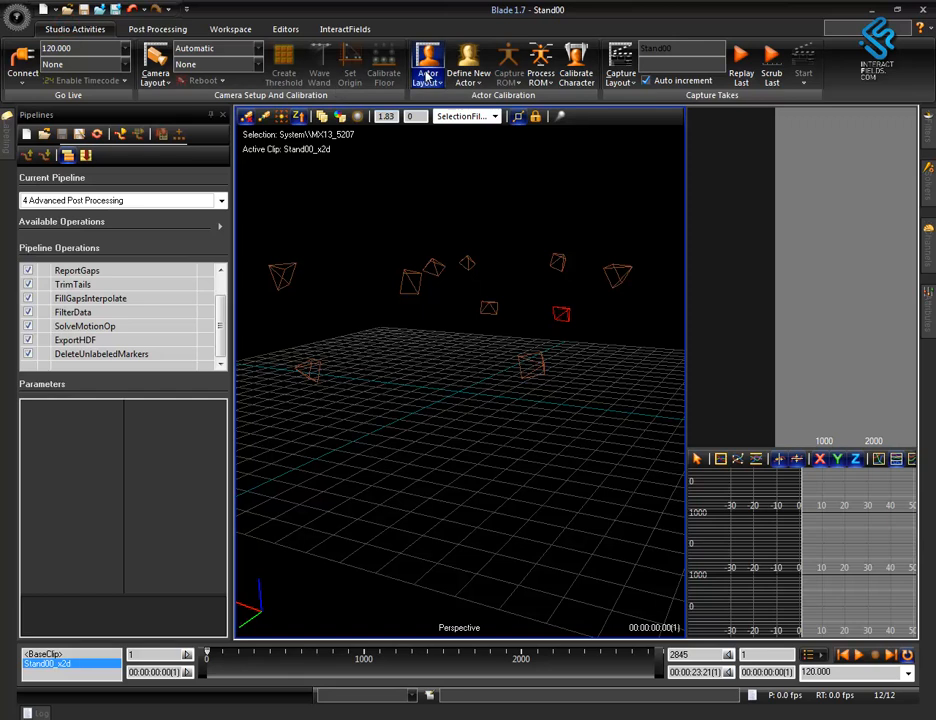
left_click(155, 62)
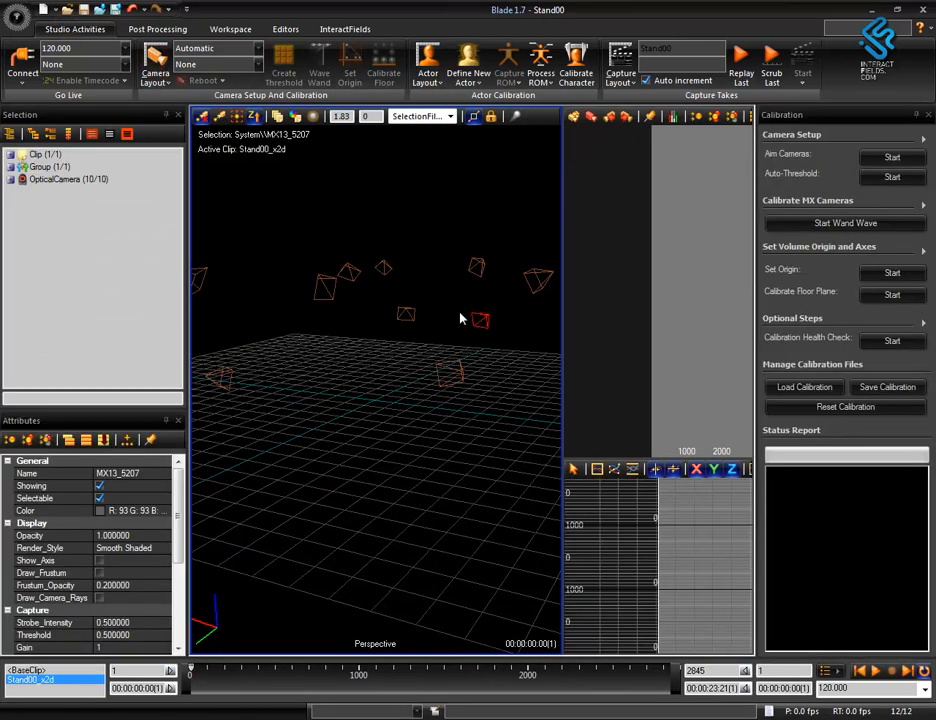
mouse_move(450, 429)
left_mouse_down()
mouse_move(559, 451)
mouse_move(565, 439)
mouse_move(561, 431)
mouse_move(362, 436)
left_mouse_up()
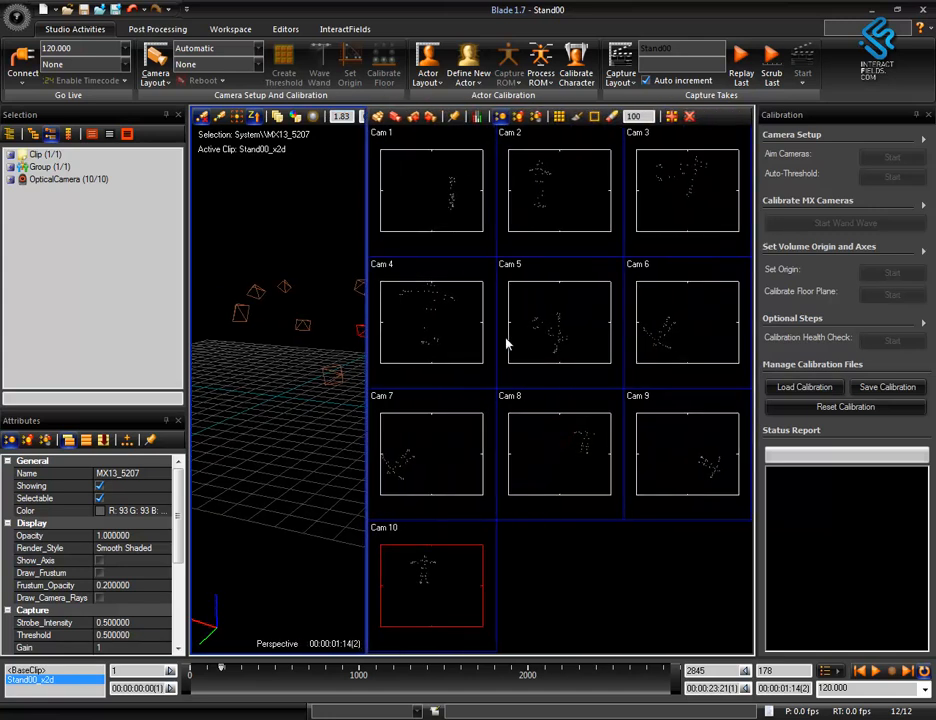
Select the Cam 5 camera view and return the timeline to frame 1.
double_click(537, 340)
double_click(474, 366)
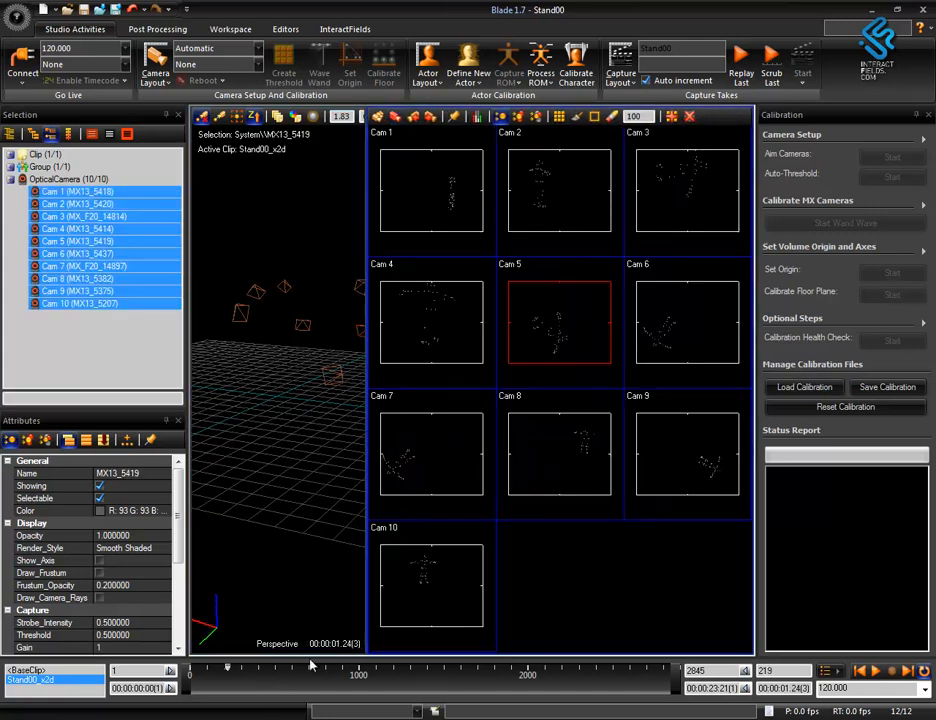
mouse_move(229, 669)
left_mouse_down()
mouse_move(619, 669)
mouse_move(188, 712)
left_mouse_up()
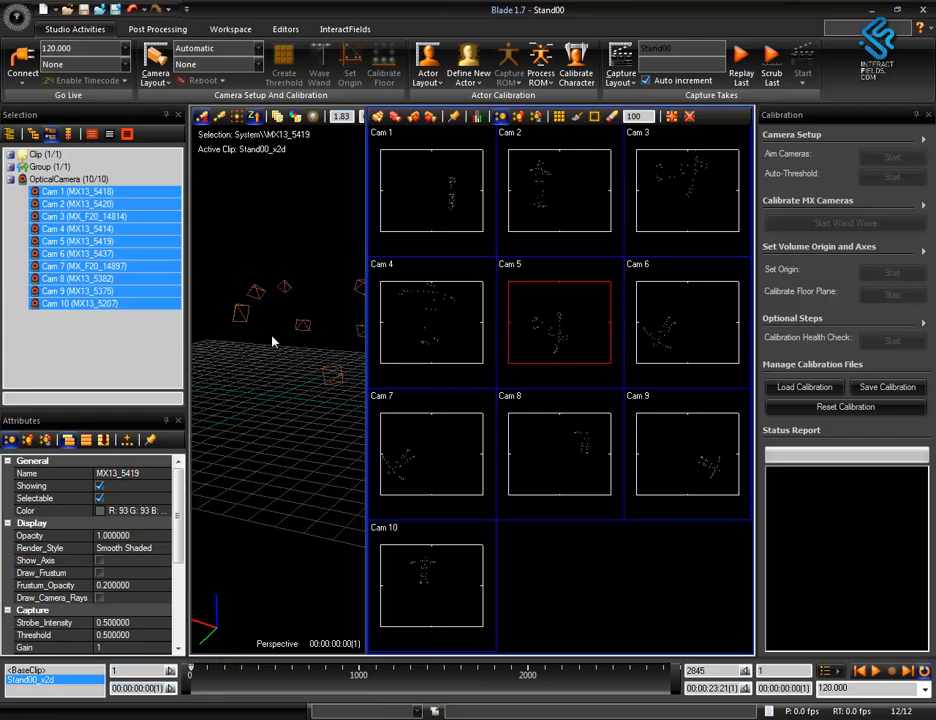
Apply the post-processing Tracking layout to the workspace and frame the camera volume in the Perspective view.
left_click(132, 29)
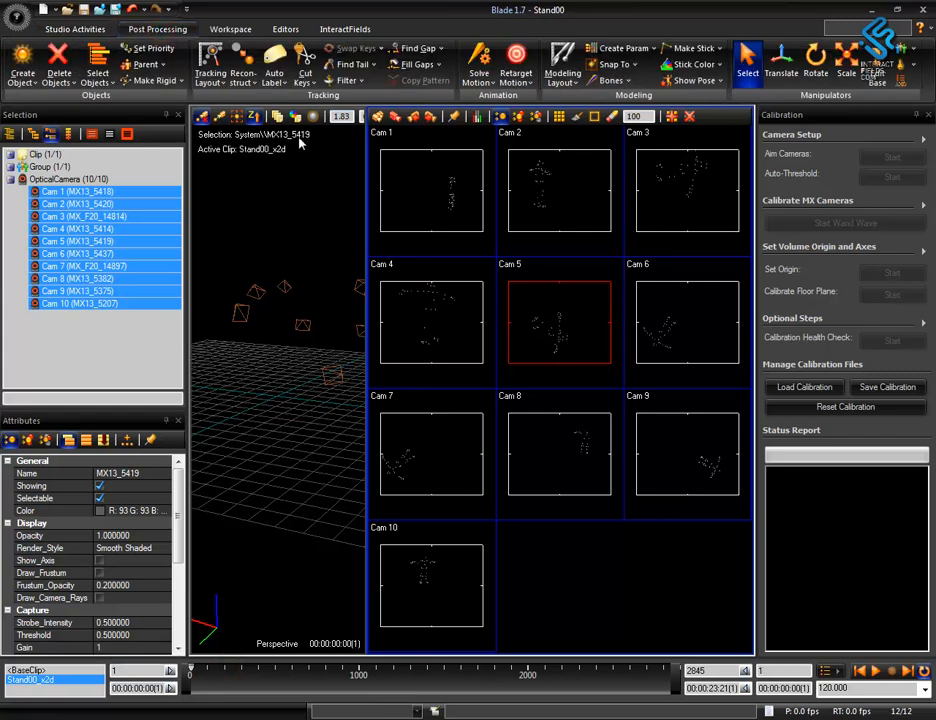
left_click(211, 62)
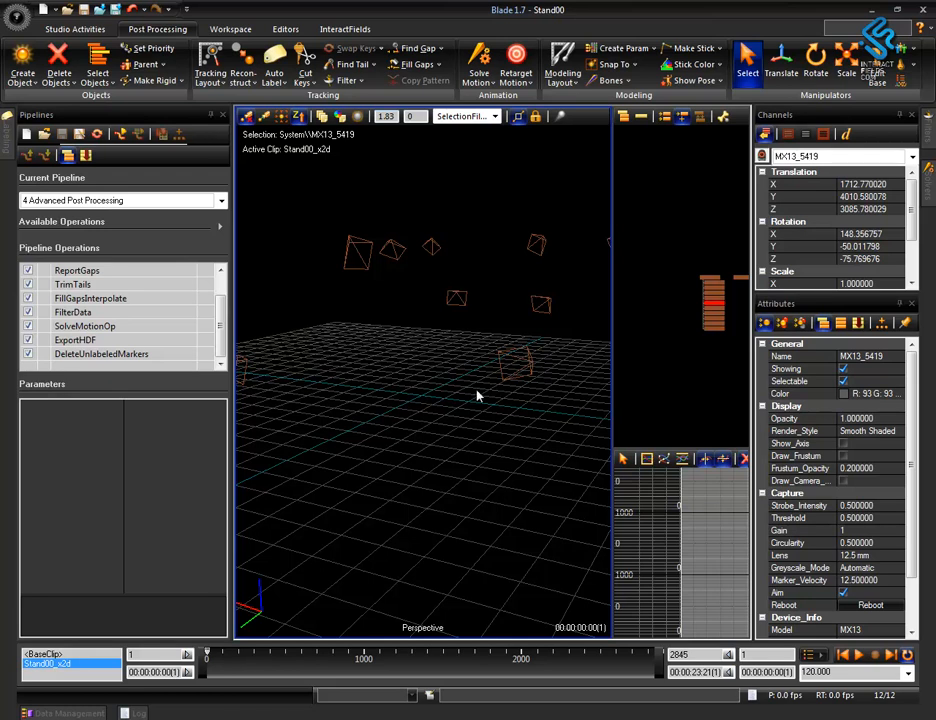
right_click_drag(474, 397, 512, 501, "alt")
left_click_drag(480, 445, 442, 416, "alt")
right_click_drag(442, 416, 450, 449, "alt")
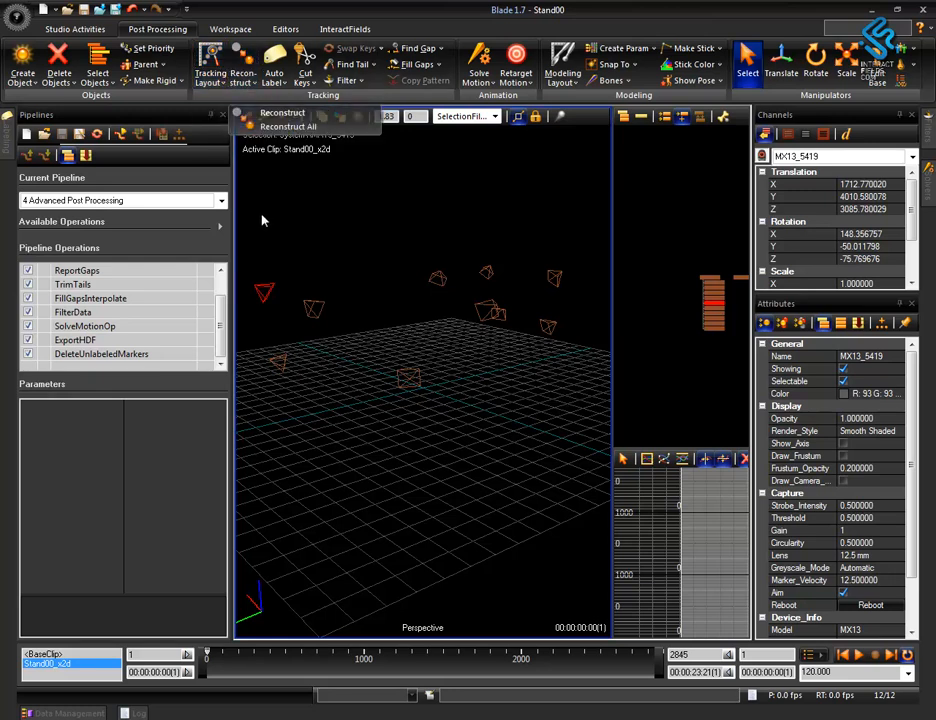
Switch to the 3 Advanced Post Processing pipeline and review the ReconstructTake parameters, including MinRaysToStartTrajectory and PredictionError.
left_click(221, 201)
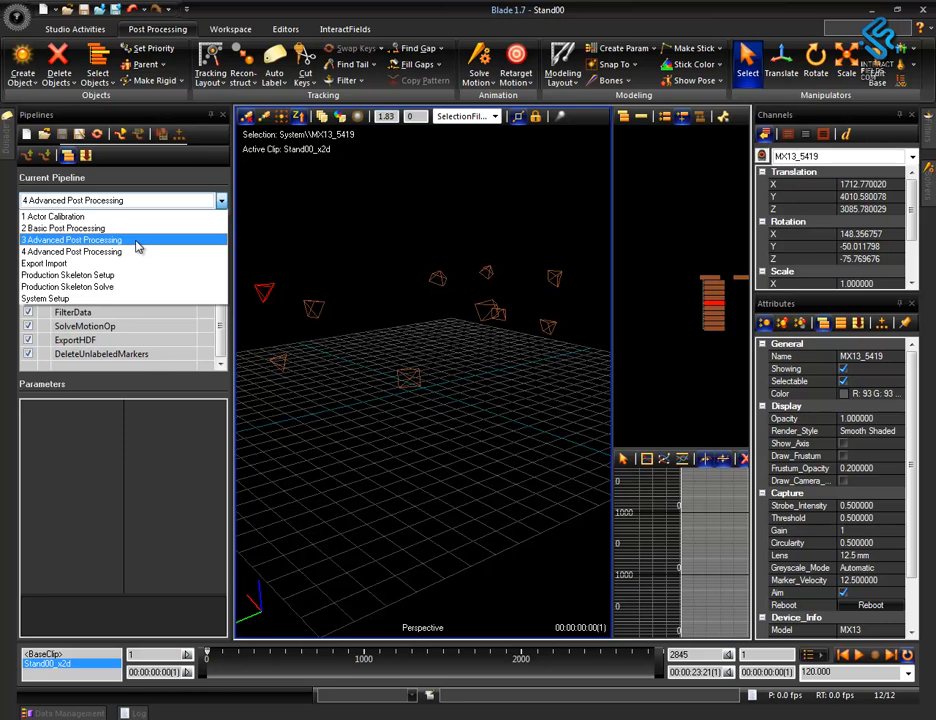
left_click(75, 241)
left_click(219, 311)
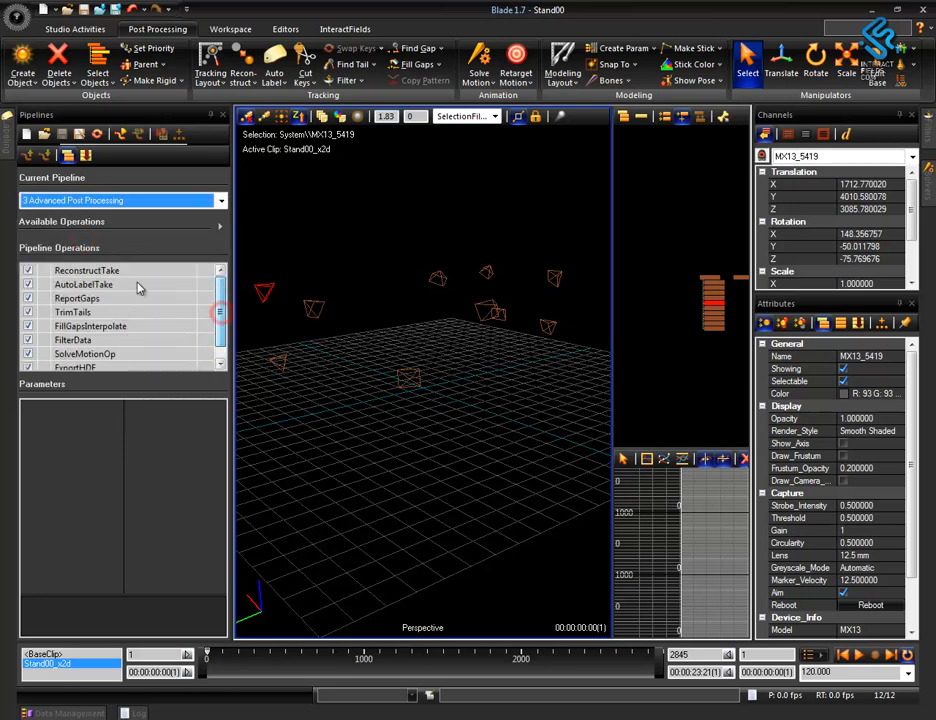
left_click(100, 268)
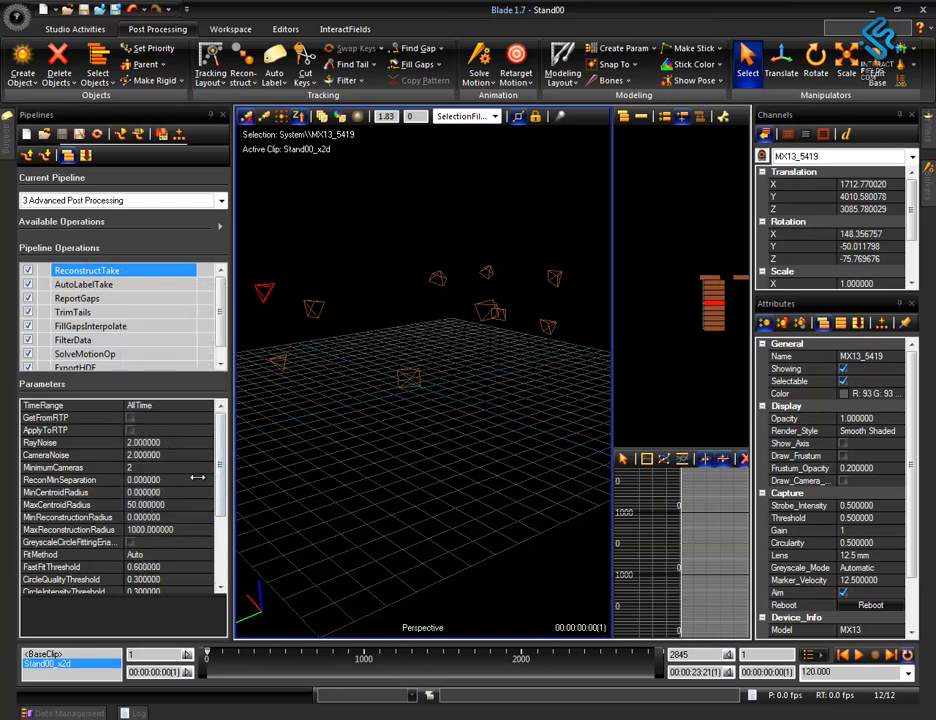
left_click(220, 490)
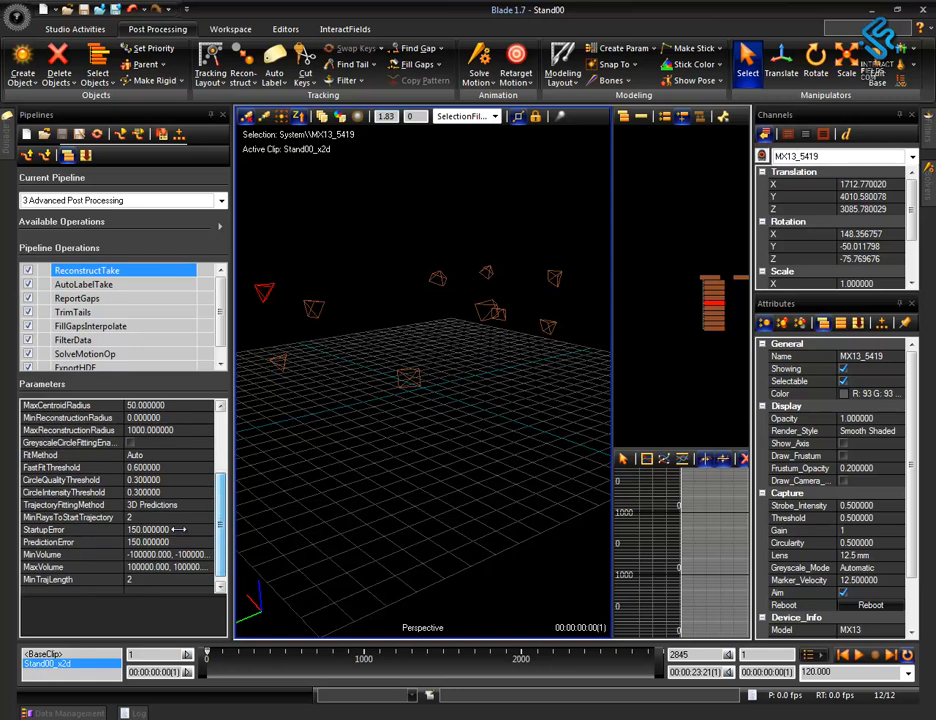
left_click(150, 518)
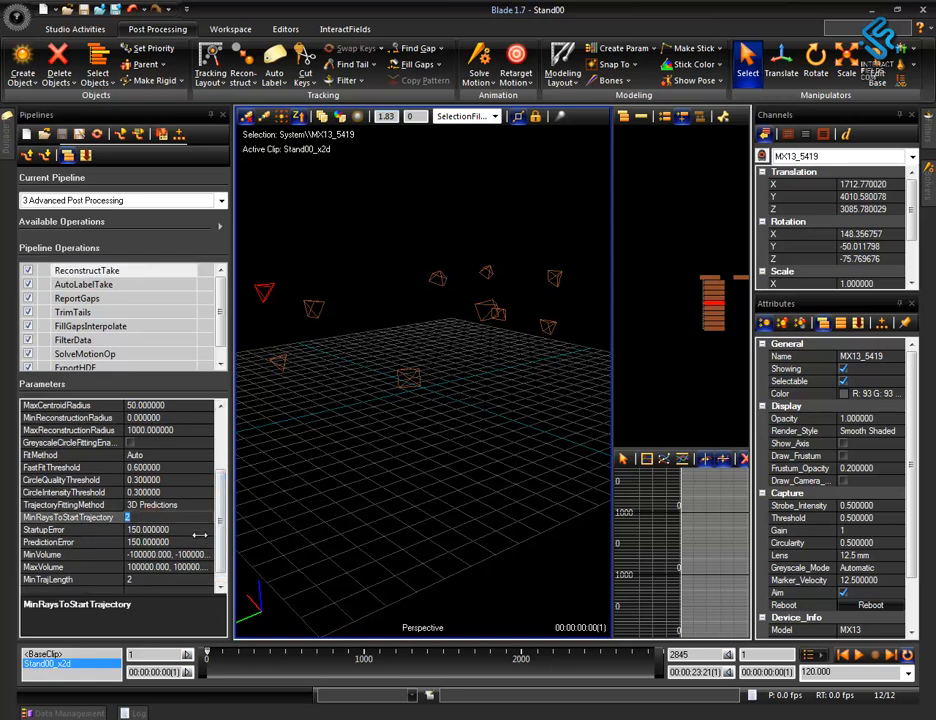
scroll(225, 533, "down", 1)
left_click(150, 517)
left_click(160, 530)
Run the ReconstructTake operation on the Stand00 take to build its 3D markers.
left_click(397, 490)
right_click_drag(403, 426, 397, 268, "alt")
right_click_drag(421, 381, 424, 424, "alt")
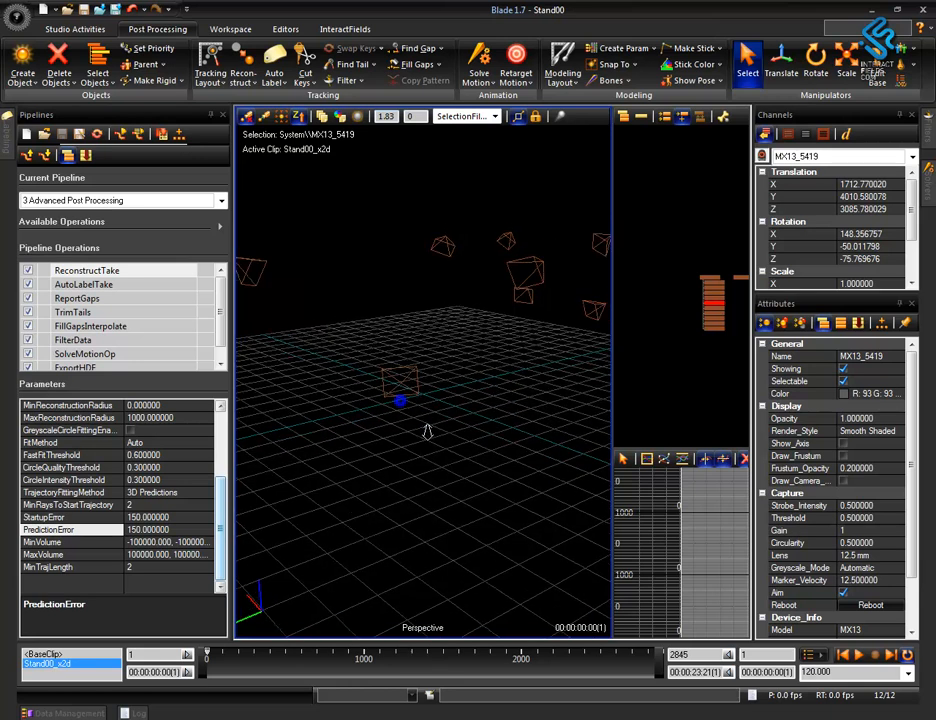
middle_click_drag(424, 424, 437, 444, "alt")
right_click_drag(437, 444, 464, 378, "alt")
mouse_move(464, 378)
middle_mouse_down("alt")
mouse_move(466, 393)
mouse_move(440, 364)
middle_mouse_up("alt")
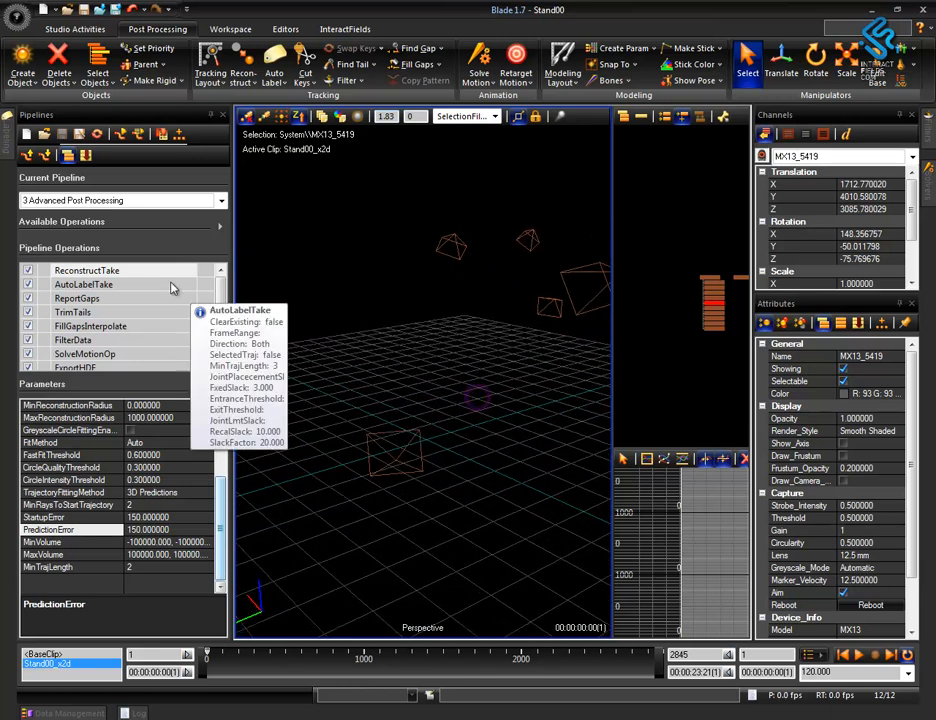
double_click(107, 272)
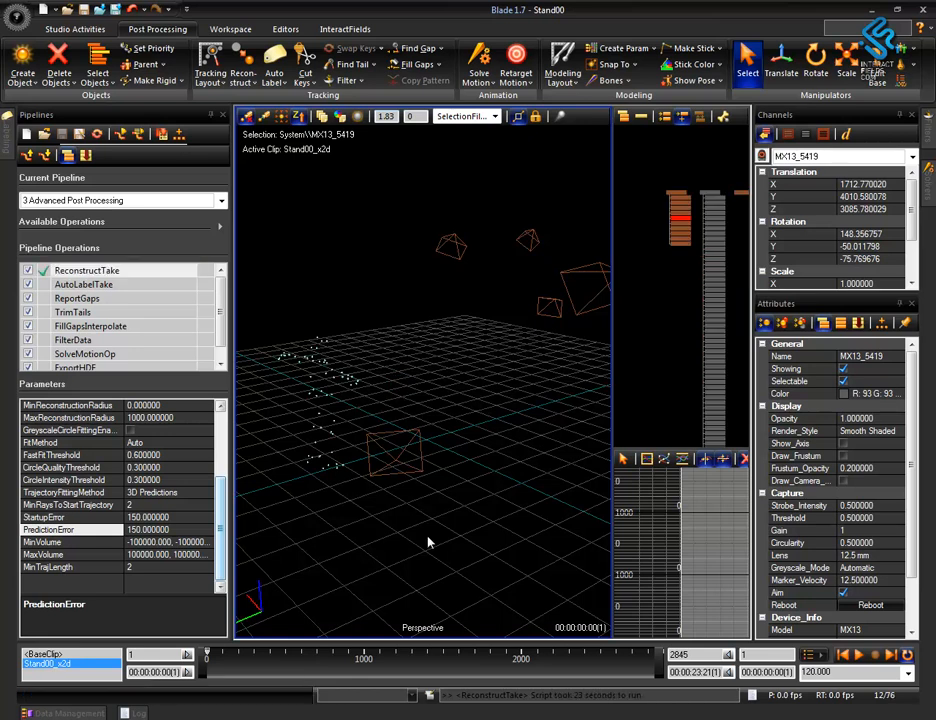
mouse_move(471, 484)
left_mouse_down("alt")
mouse_move(432, 522)
mouse_move(384, 470)
mouse_move(443, 433)
mouse_move(481, 424)
left_mouse_up("alt")
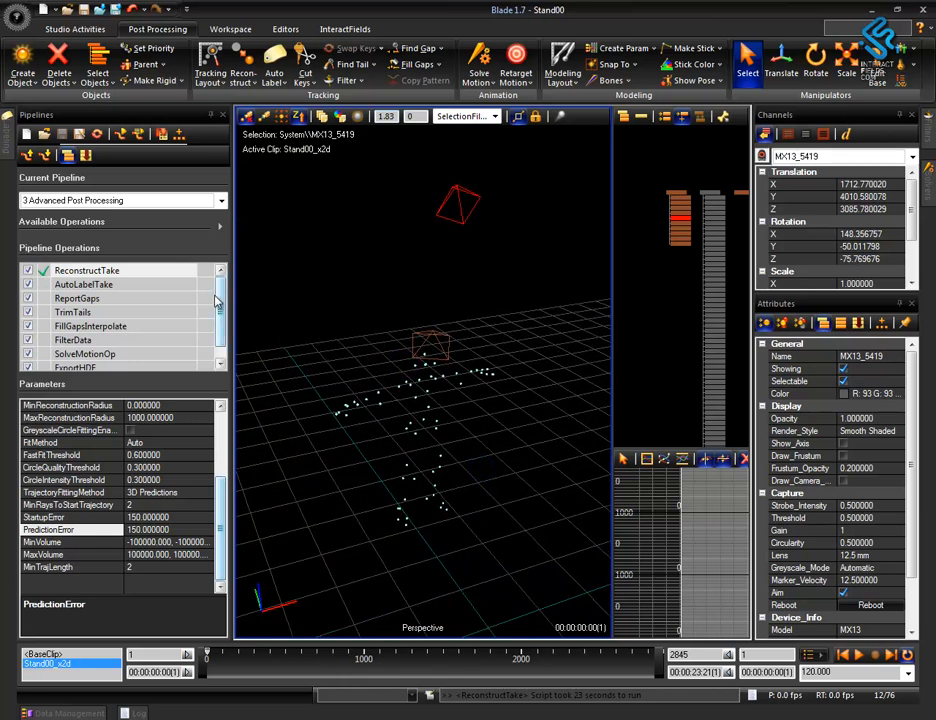
Switch to the Export Import pipeline and run ExportHDF to save the reconstructed Stand00 take.
left_click(221, 200)
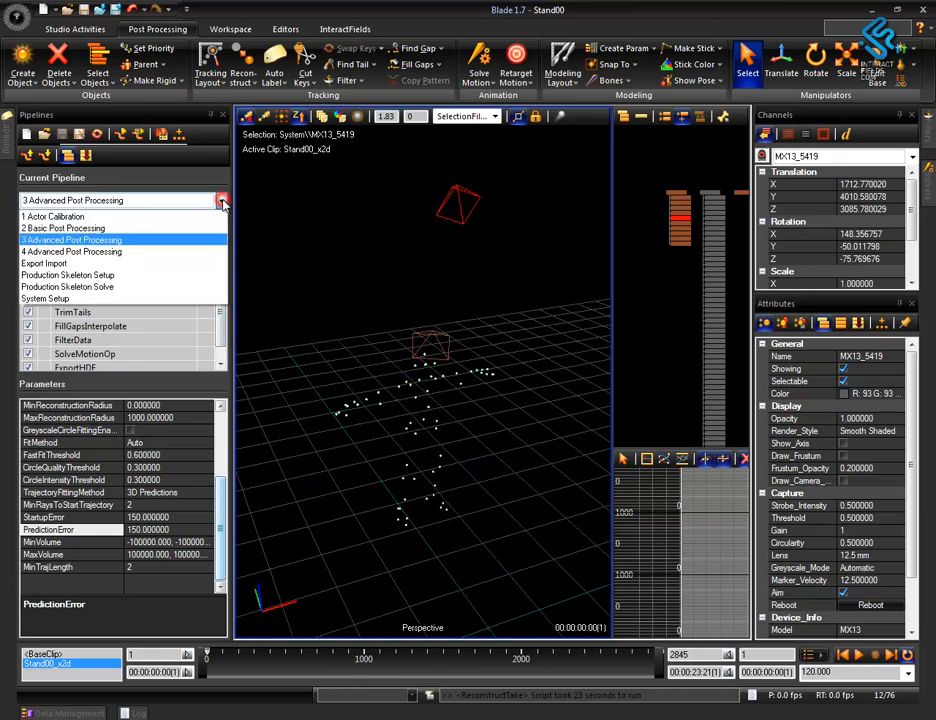
left_click(87, 264)
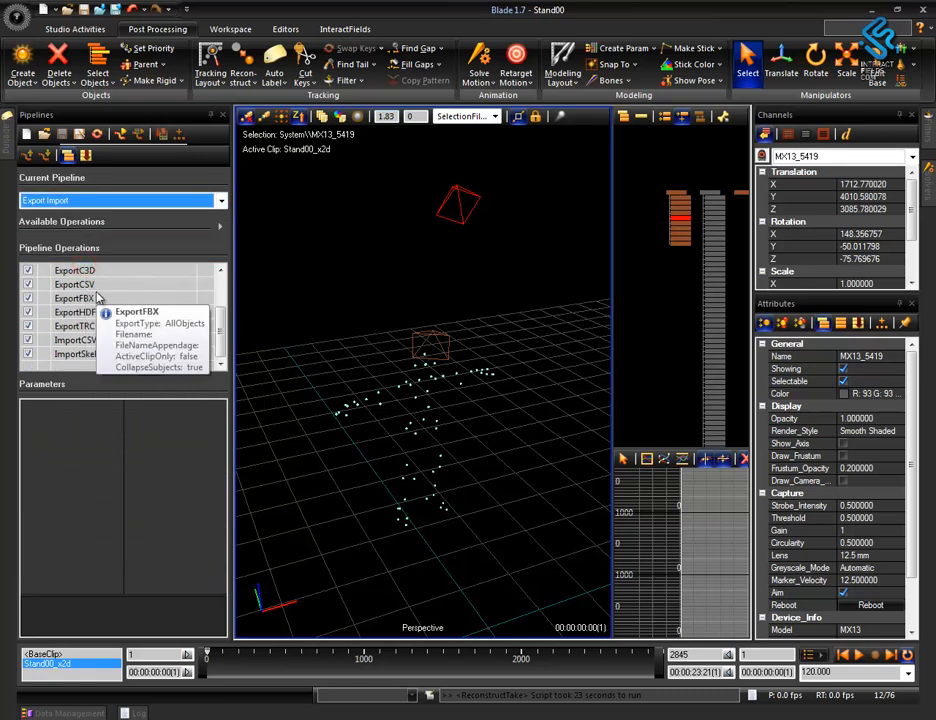
left_click(100, 298)
left_click(108, 313)
double_click(102, 312)
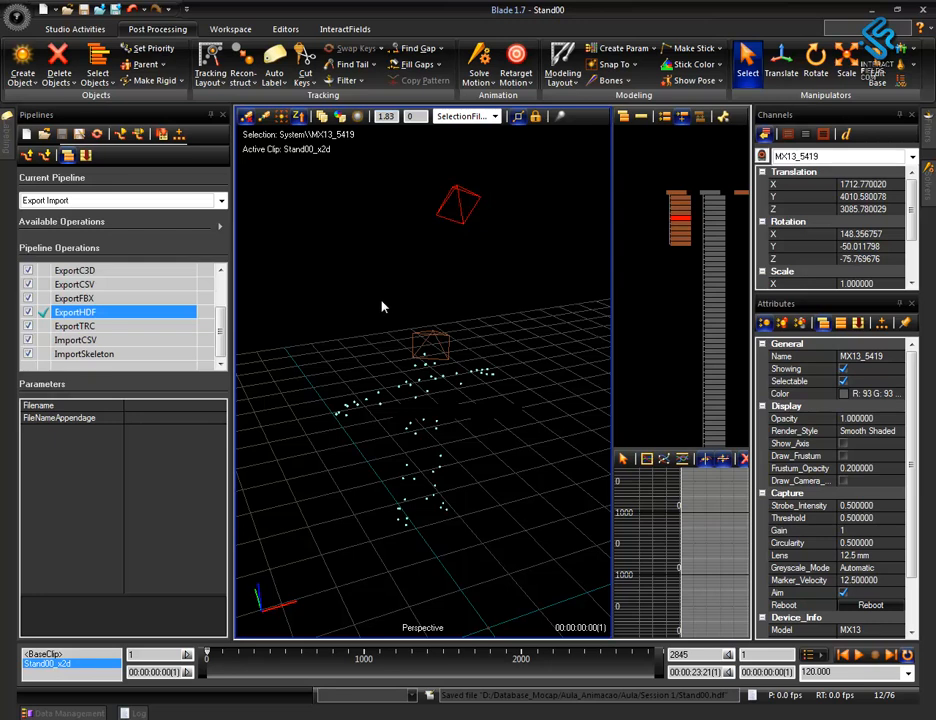
Show Data Management and refresh the child files listed for the Stand00 take.
left_click(499, 553)
key("F2")
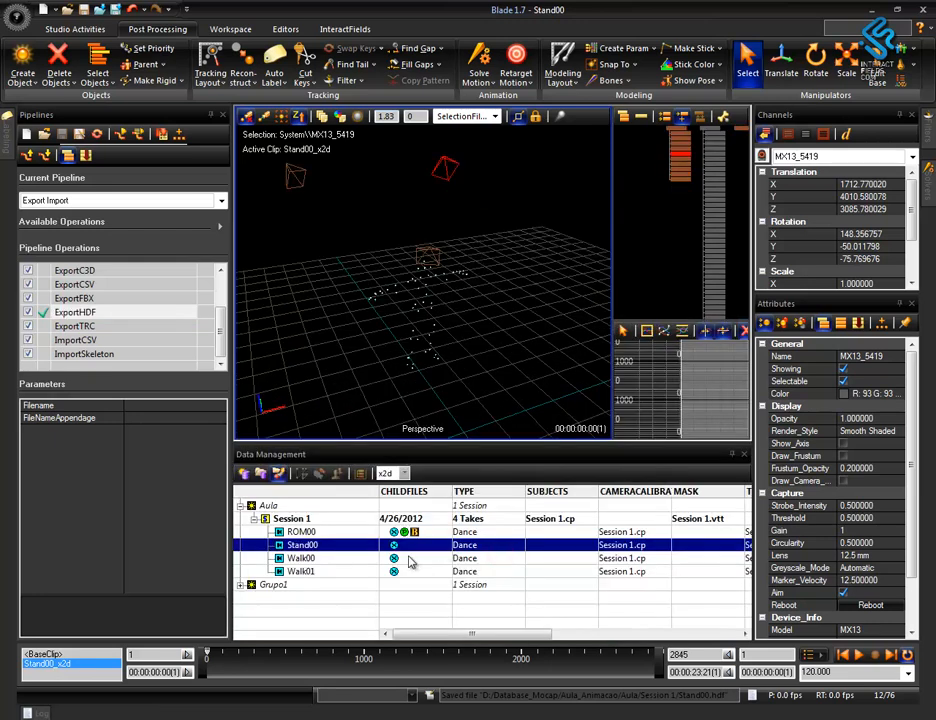
right_click(409, 547)
left_click(470, 344)
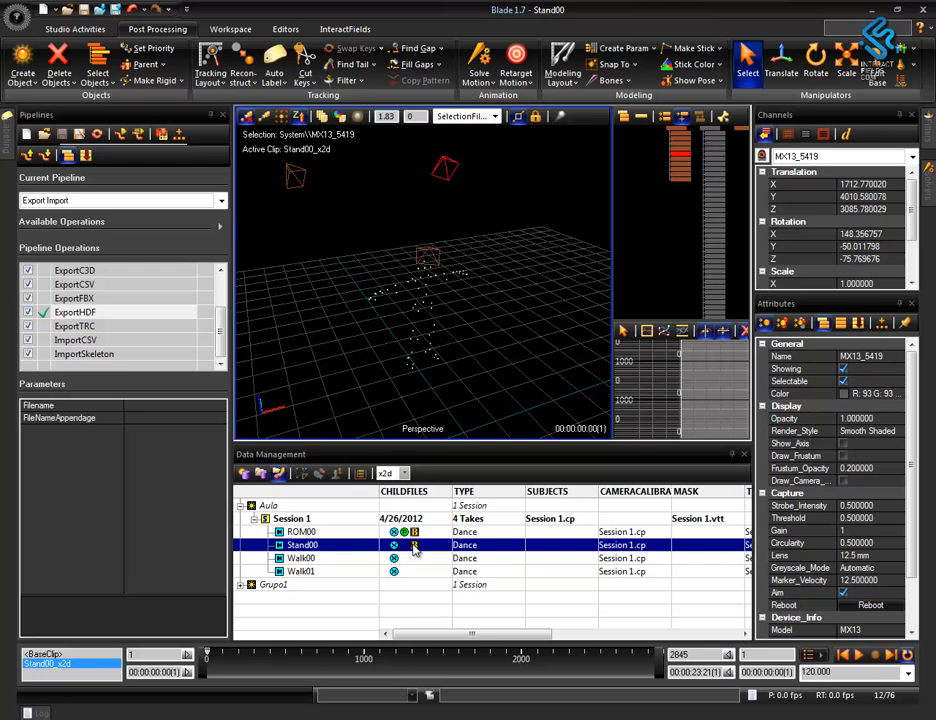
Start loading the exported HDF file of Stand00, cancel the load, and close Data Management.
double_click(414, 546)
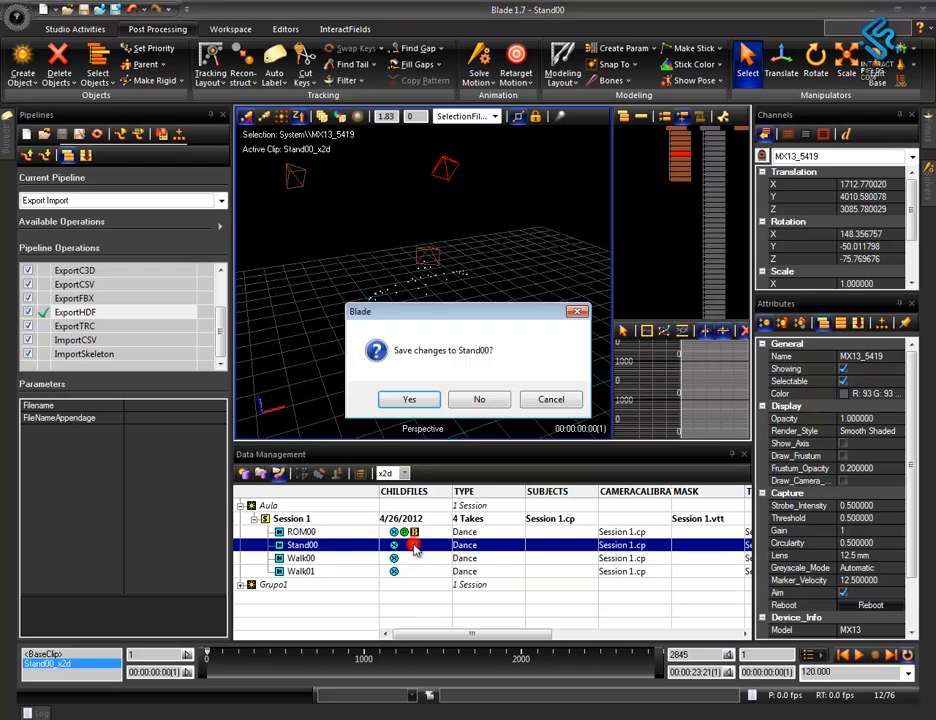
left_click(549, 397)
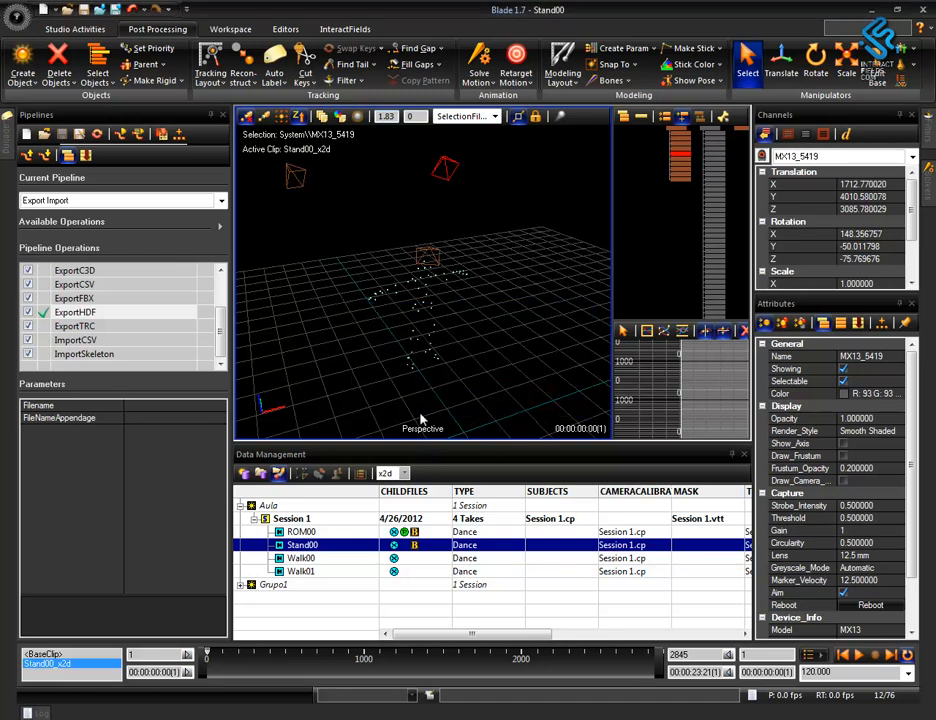
middle_click_drag(478, 298, 514, 277)
left_click(745, 456)
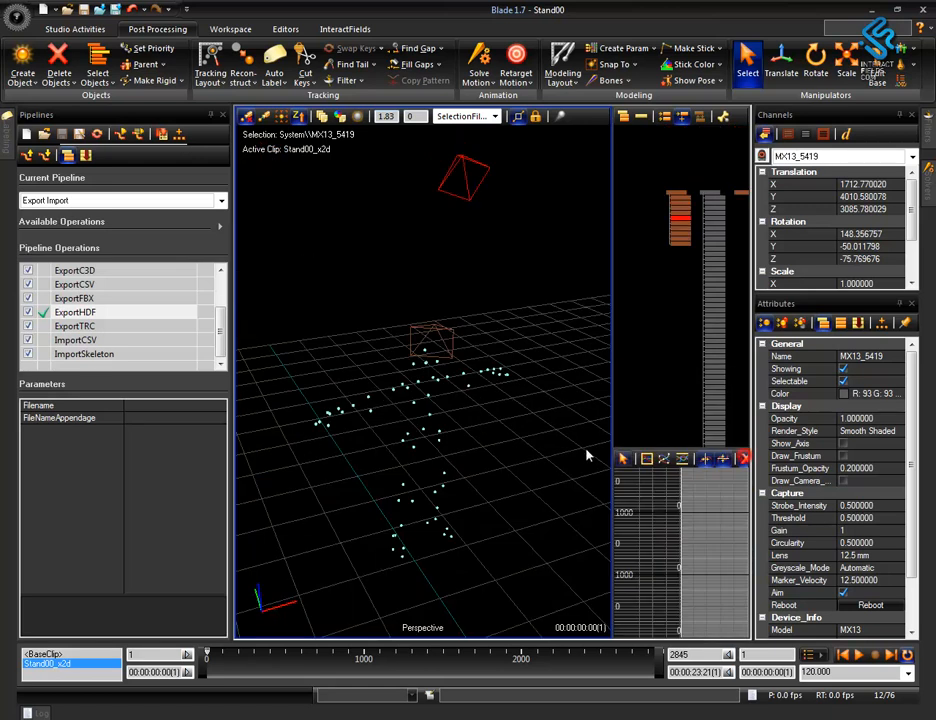
Select all the reconstructed unlabeled markers of the standing figure in the Perspective view.
middle_click_drag(539, 472, 529, 530)
mouse_move(268, 209)
left_mouse_down()
mouse_move(555, 530)
mouse_move(560, 575)
left_mouse_up()
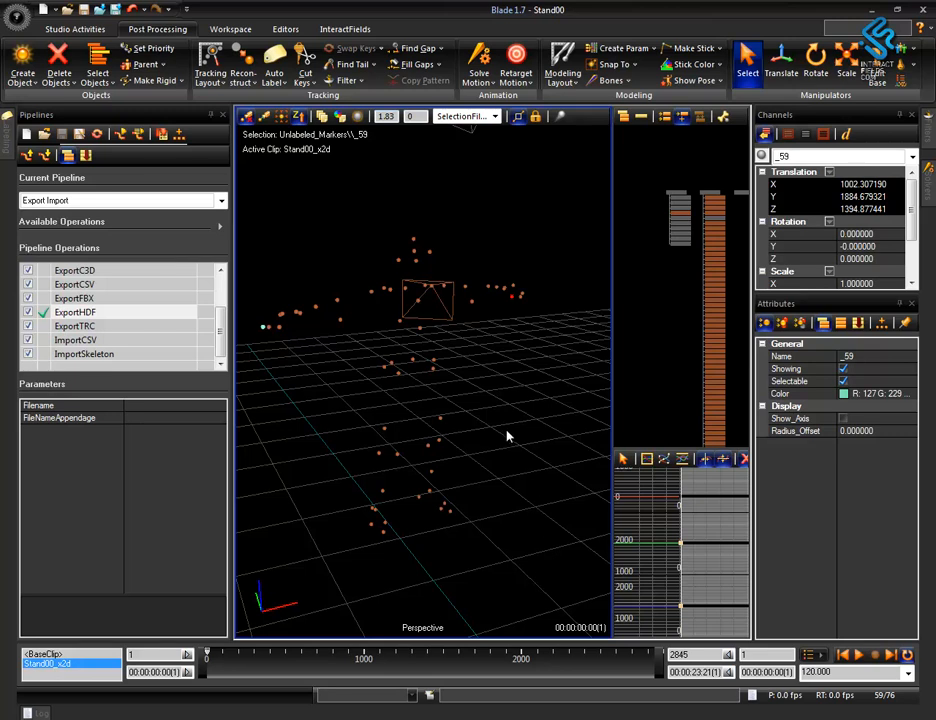
middle_click_drag(505, 418, 518, 515)
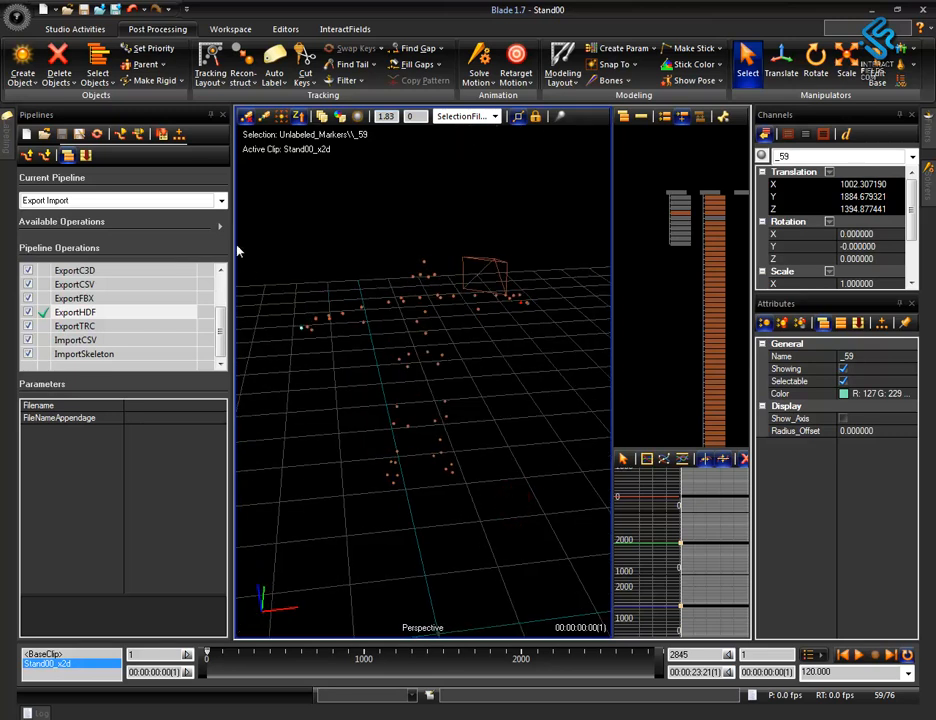
Switch back to the 3 Advanced Post Processing pipeline, choose the AutoLabelTake operation, and clear the marker selection.
left_click(221, 200)
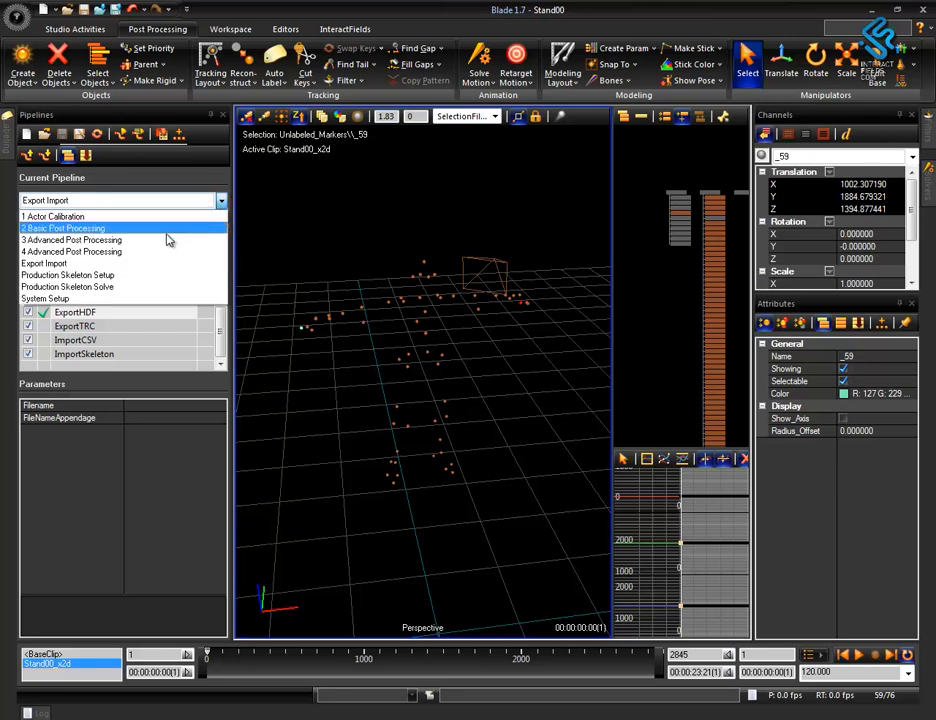
left_click(160, 240)
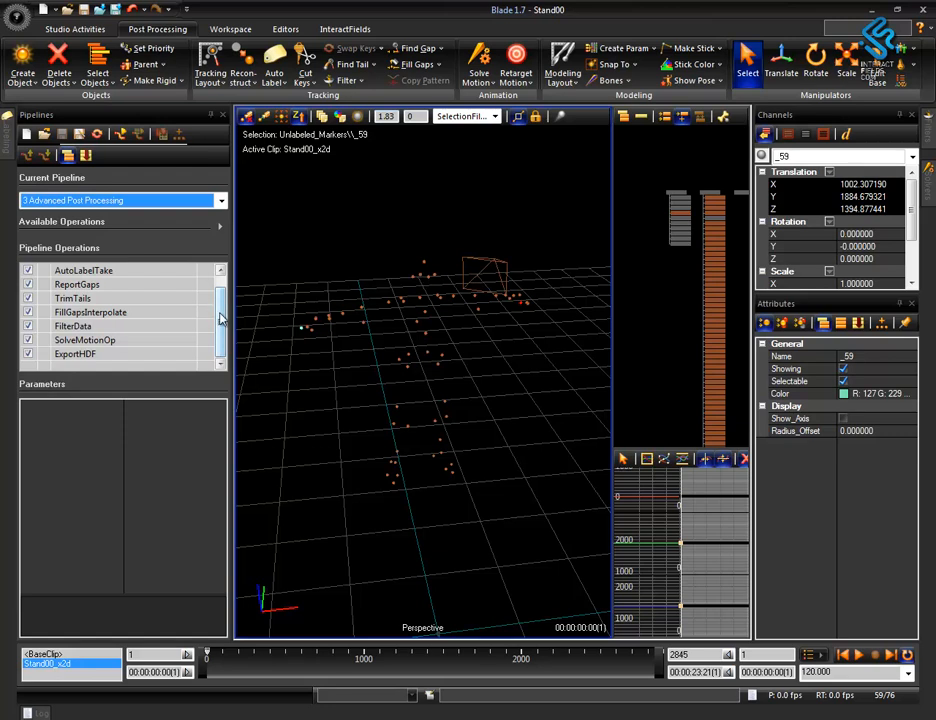
left_click_drag(222, 320, 218, 311)
left_click(128, 284)
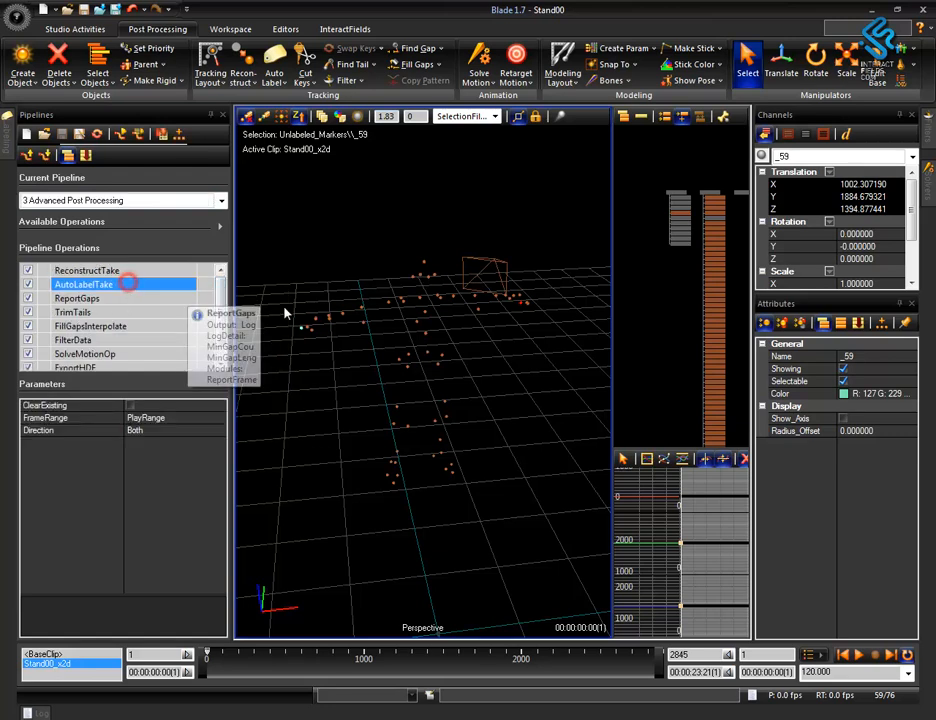
left_click_drag(378, 405, 414, 399, "alt")
left_click(500, 448)
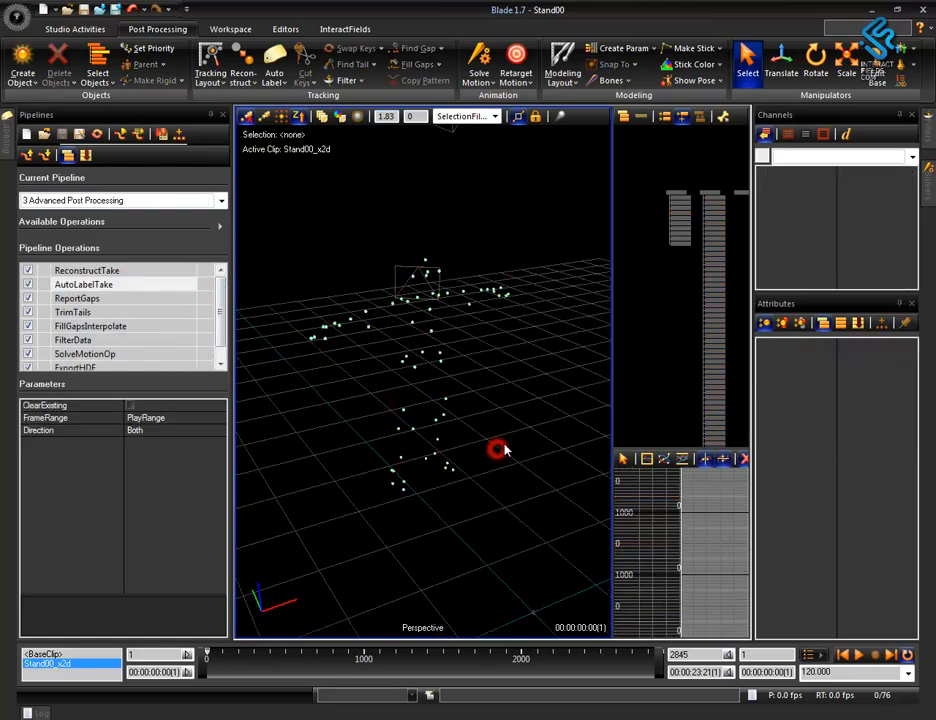
Reapply the custom InteractFields layout and show the Character Management editor beside the pipelines.
left_click(340, 29)
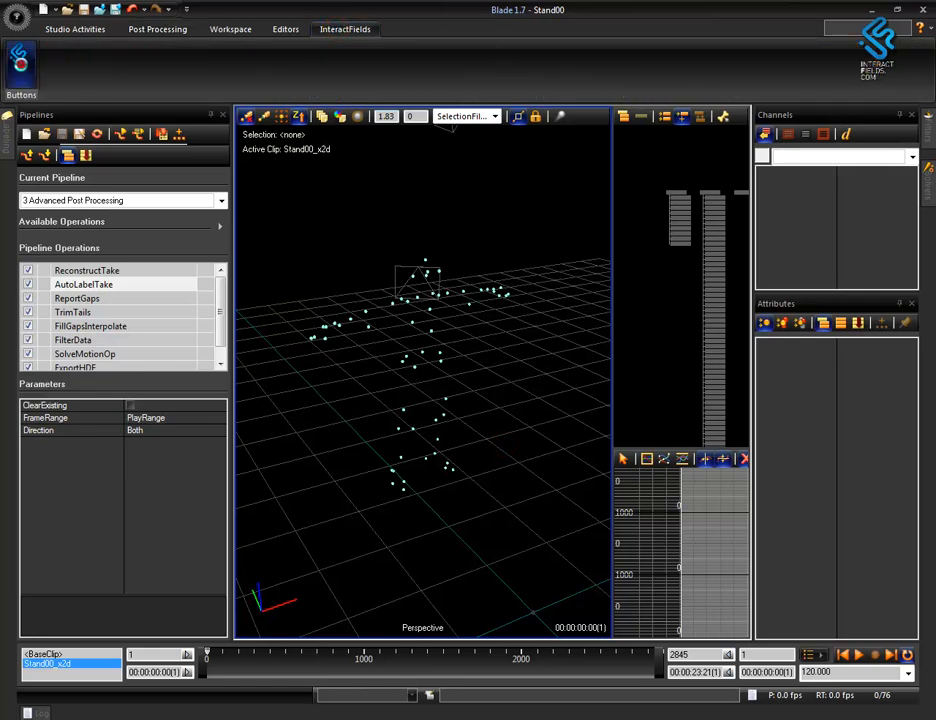
left_click(22, 68)
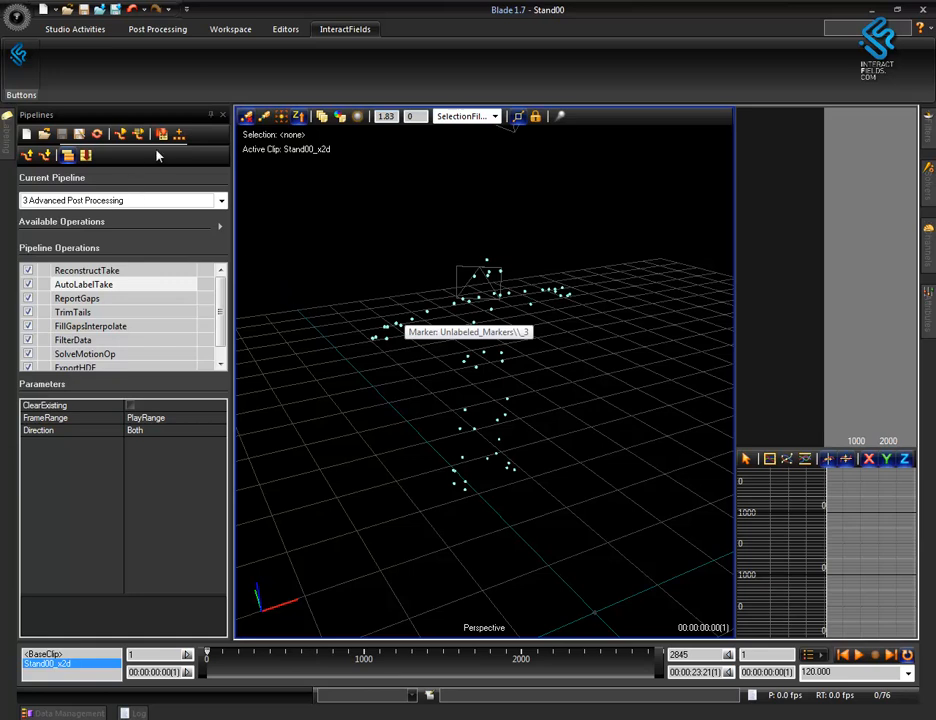
left_click(230, 29)
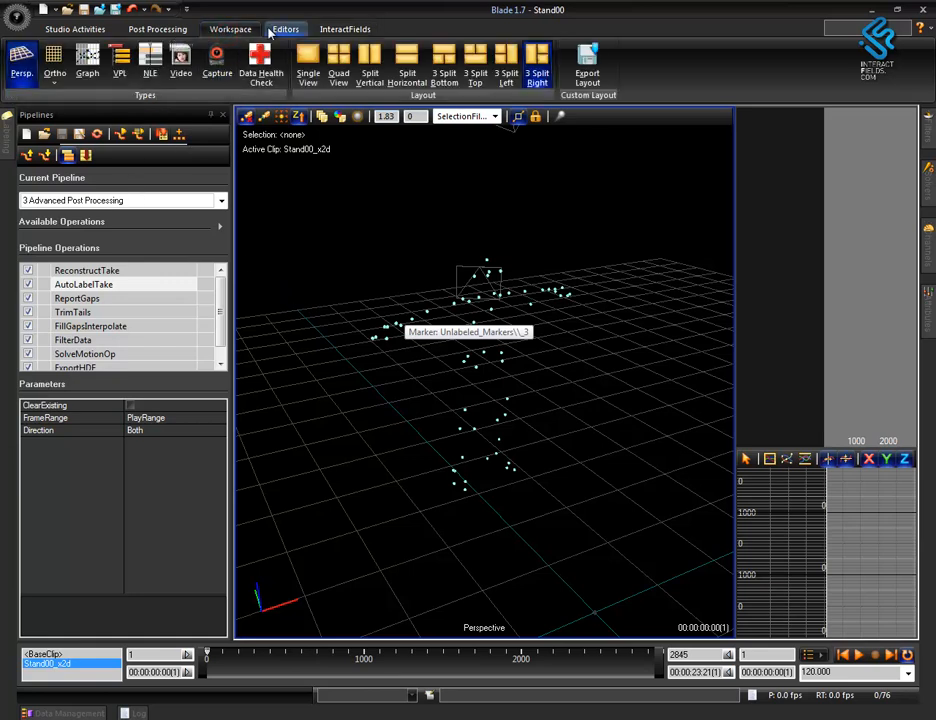
left_click(278, 30)
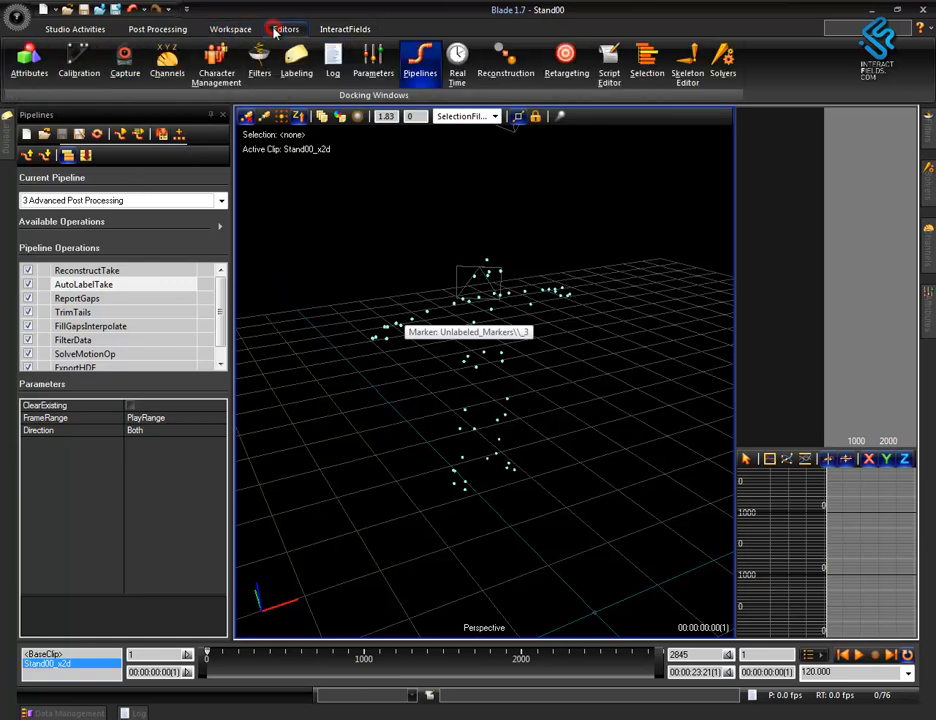
left_click(216, 62)
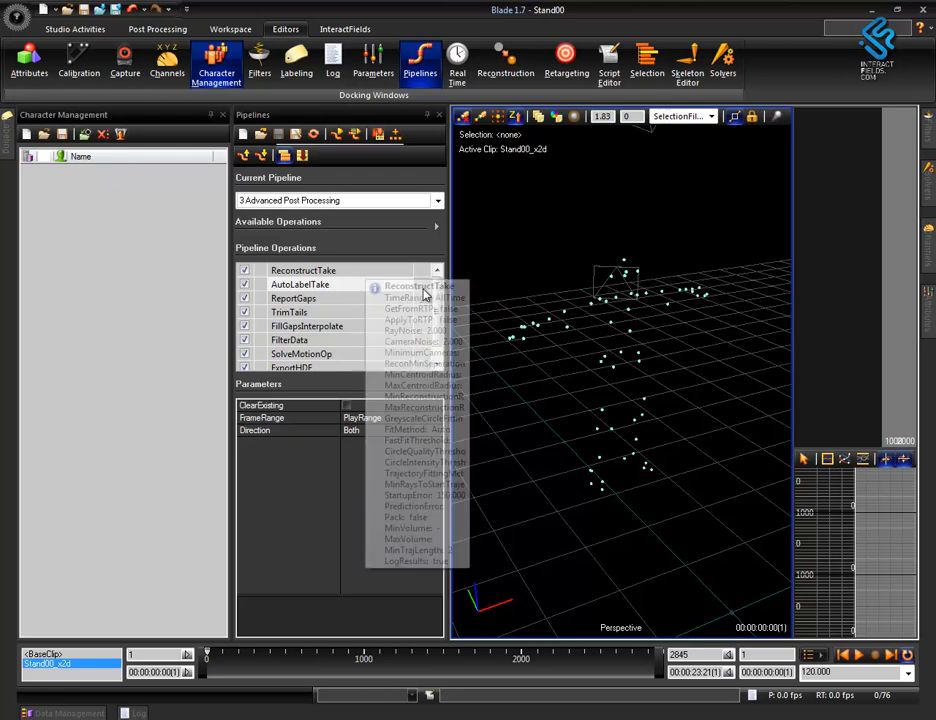
Try to run the AutoLabelTake operation on the Stand00 take without a loaded subject.
double_click(311, 286)
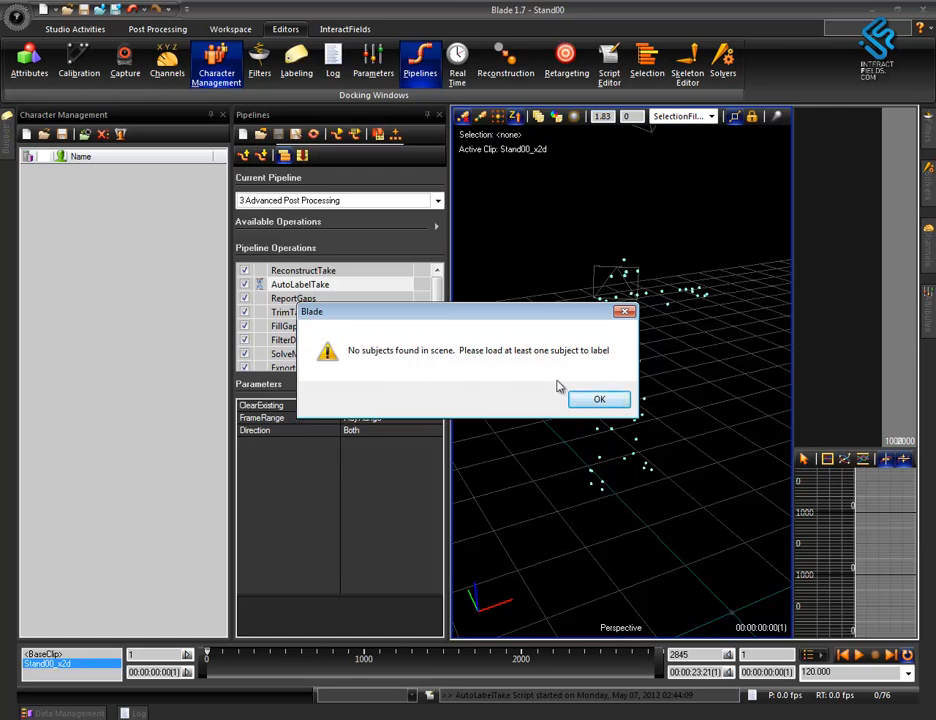
left_click(596, 401)
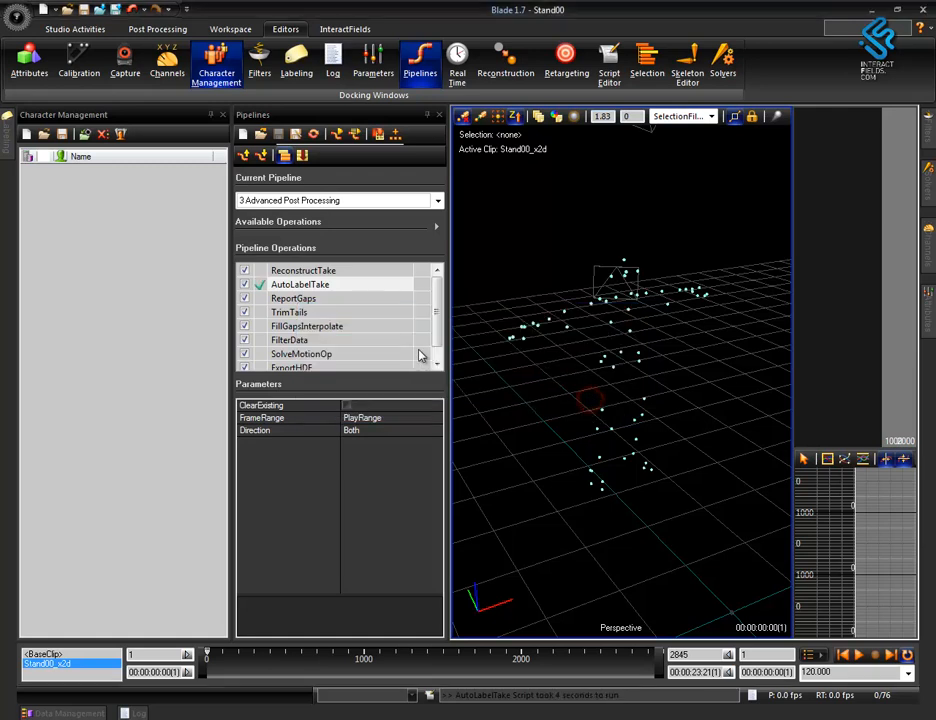
Load the actorPedrov1.vsk skeleton file as a character and auto-hide the Character Management editor.
left_click(45, 136)
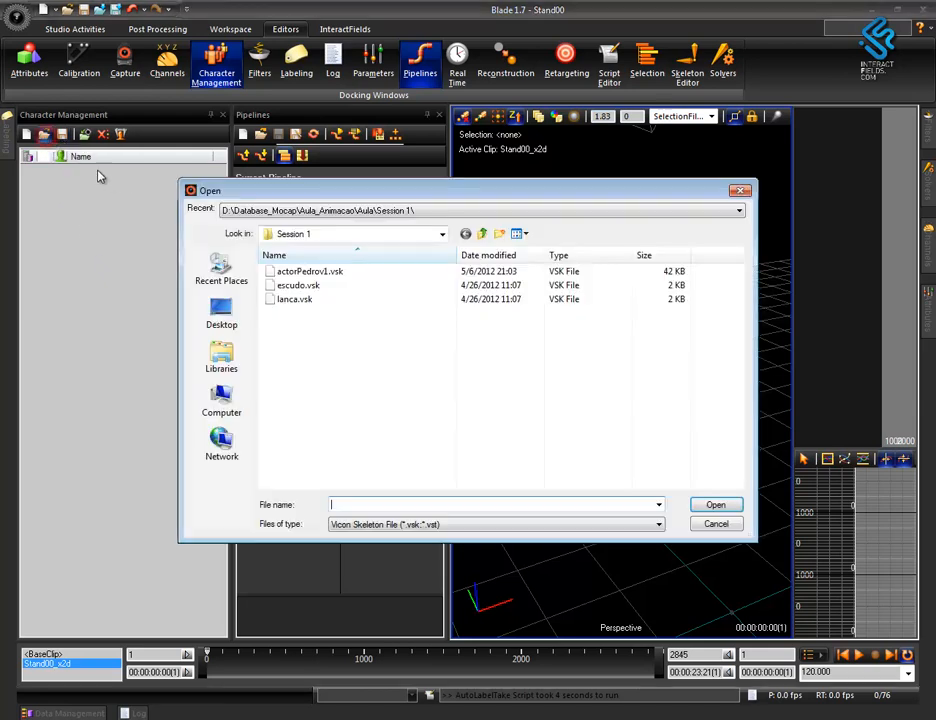
double_click(331, 273)
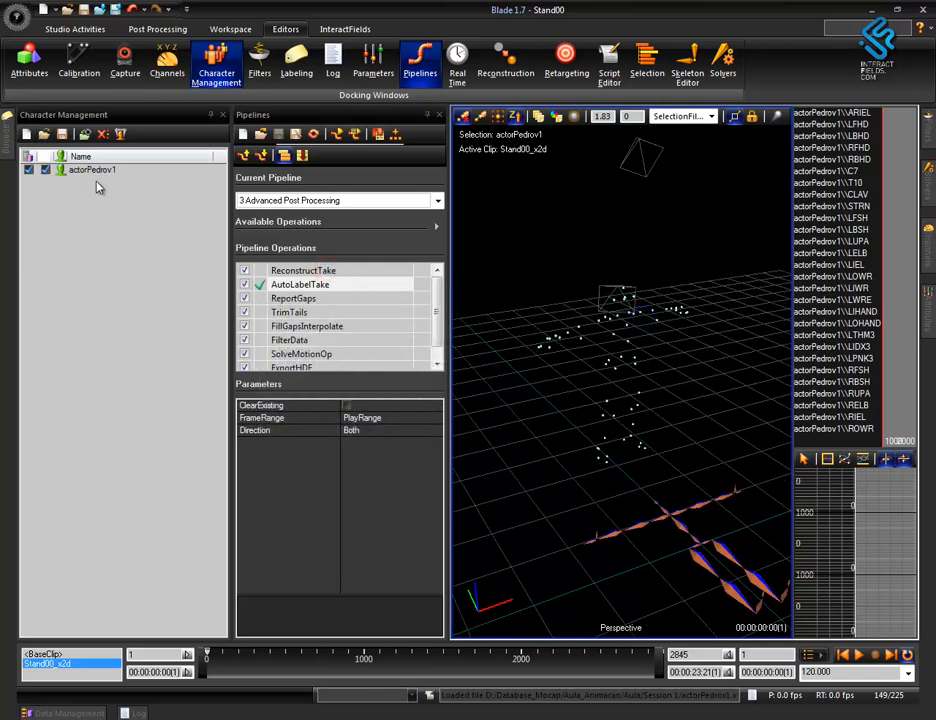
left_click(209, 116)
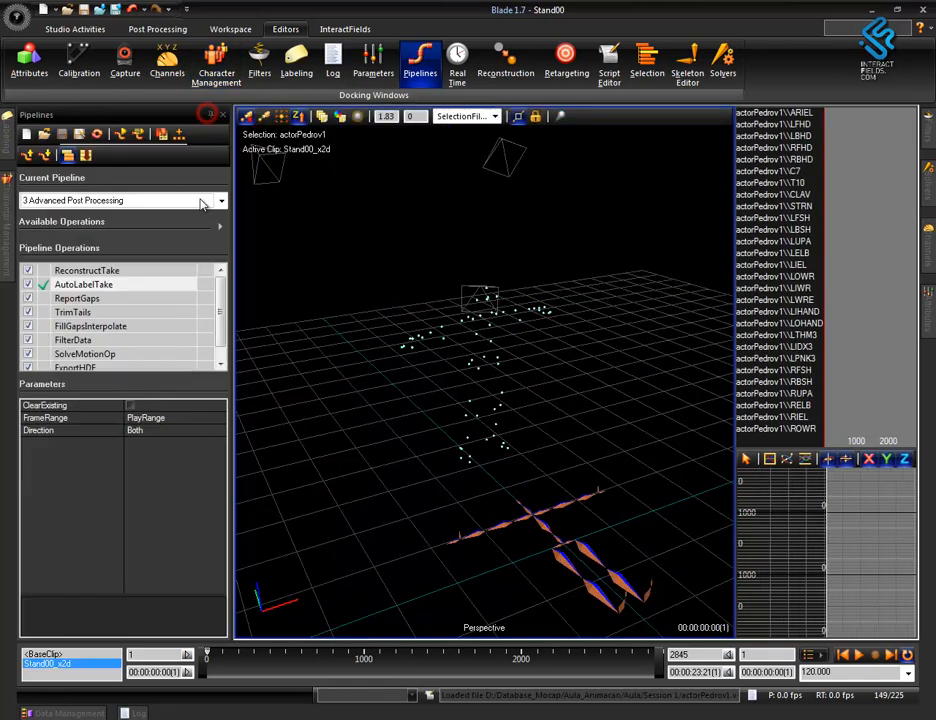
left_click_drag(612, 430, 543, 427, "alt")
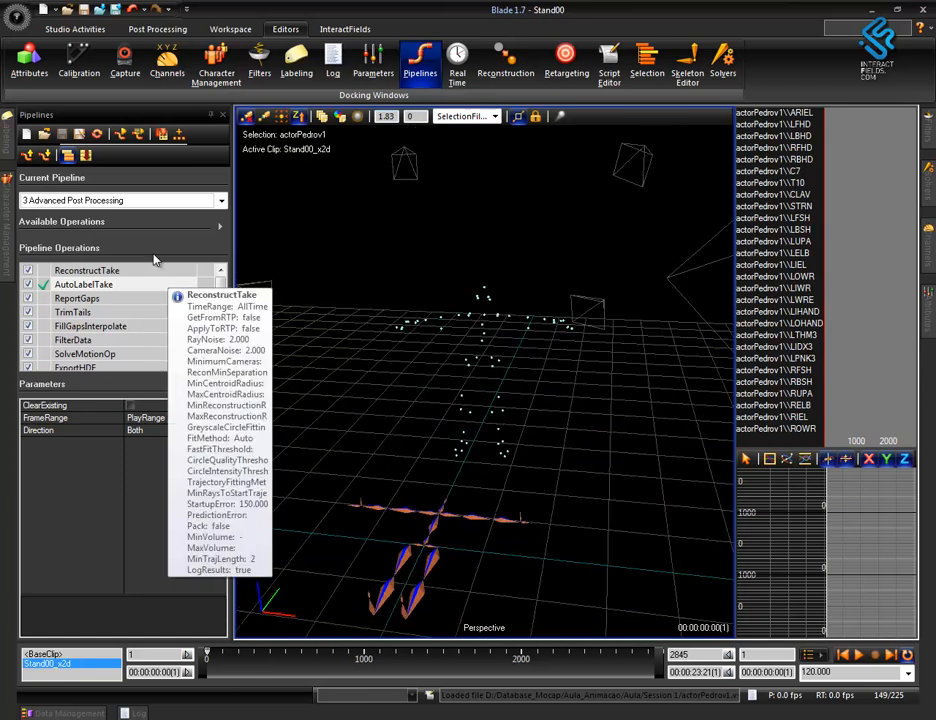
Run the AutoLabelTake operation on the Stand00 take with the loaded character.
mouse_move(5, 156)
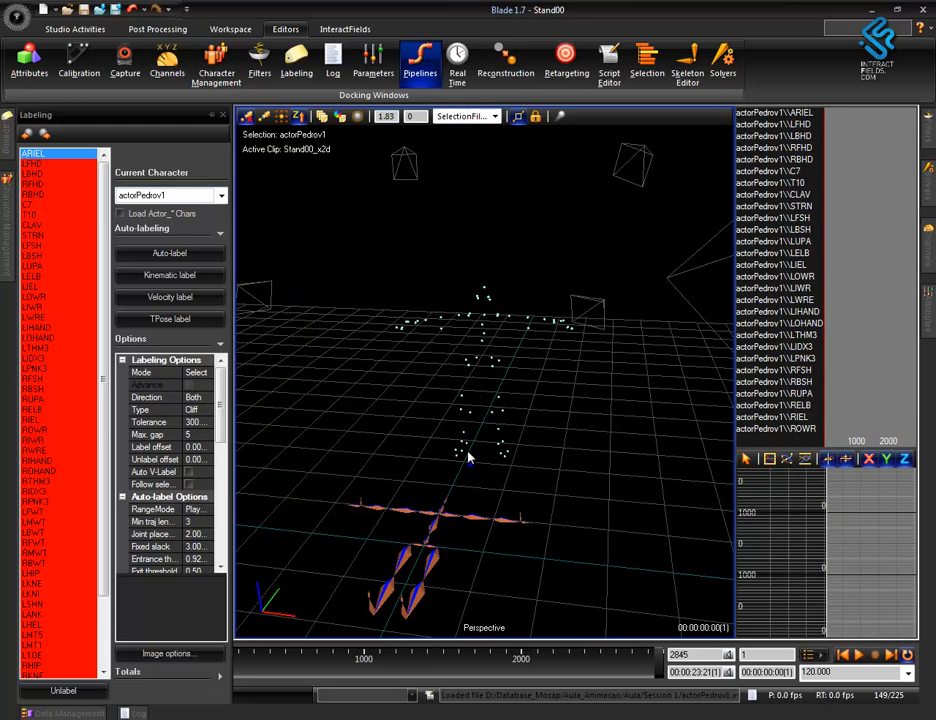
right_click_drag(471, 467, 269, 311, "alt")
left_click(92, 298)
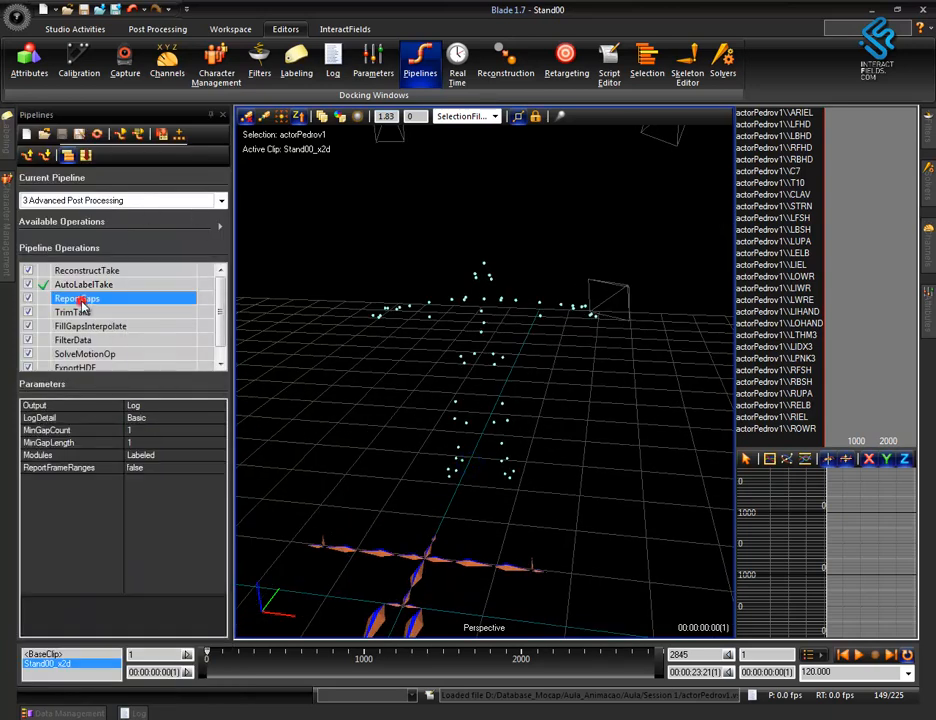
left_click(100, 286)
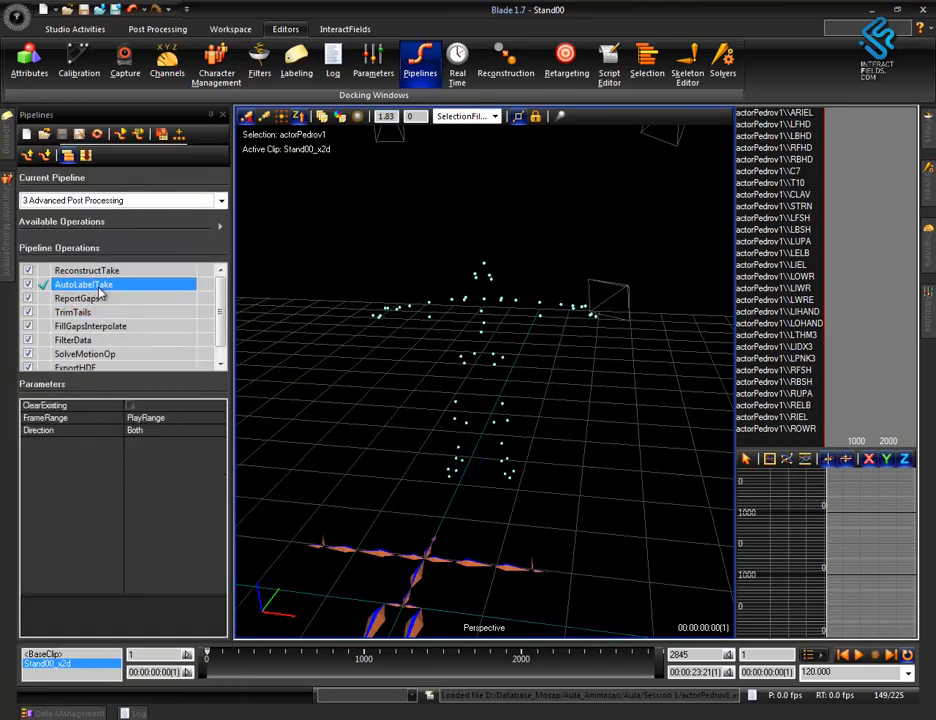
double_click(99, 287)
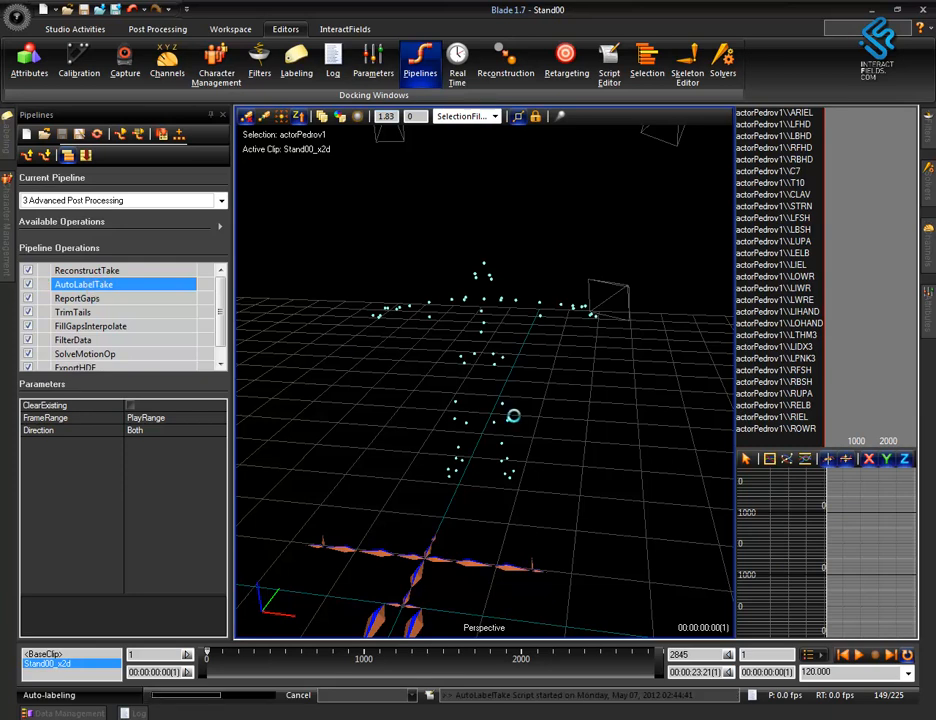
Examine the auto-labeled figure from several angles in the Perspective view.
left_click_drag(464, 498, 622, 505, "alt")
middle_click_drag(606, 501, 602, 518, "alt")
right_click_drag(591, 515, 566, 332, "alt")
left_click_drag(567, 408, 505, 433, "alt")
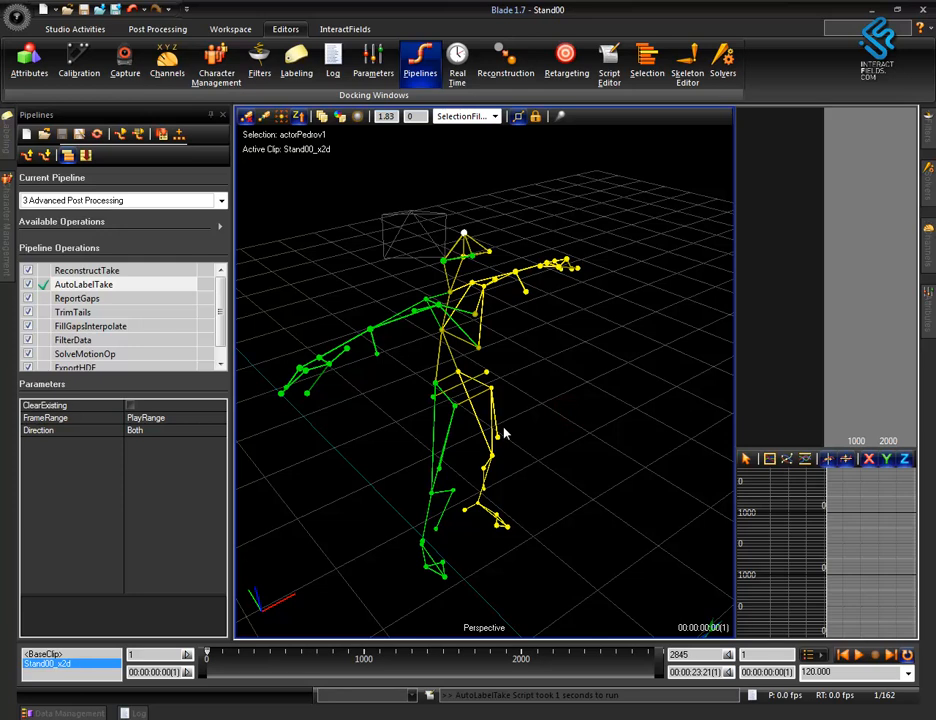
right_click_drag(566, 426, 604, 514, "alt")
left_click_drag(547, 533, 633, 560, "alt")
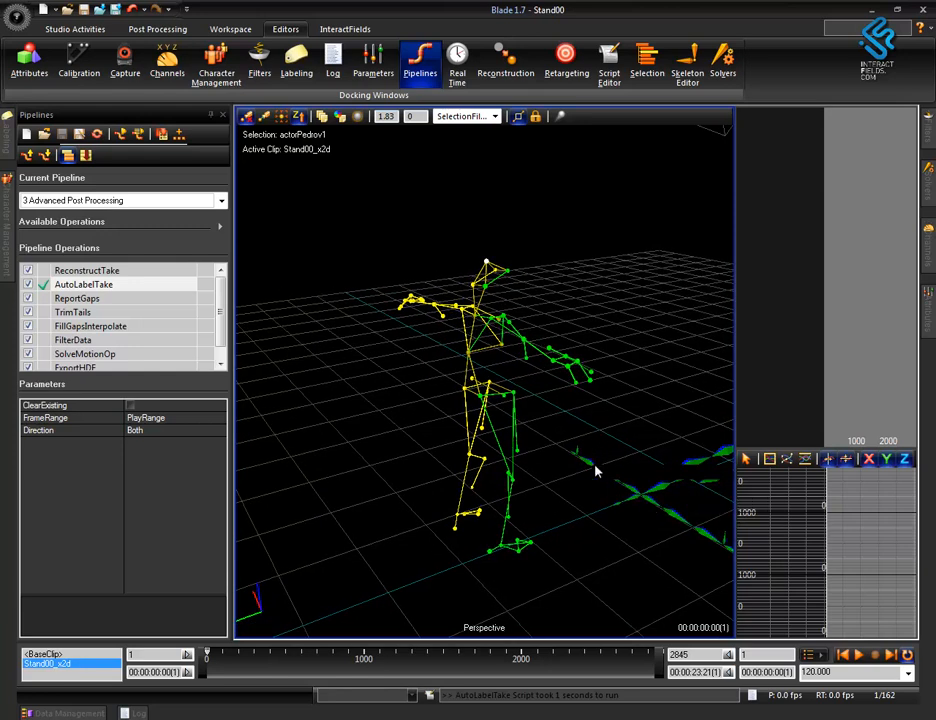
left_click_drag(587, 533, 616, 541, "alt")
middle_click_drag(616, 539, 572, 496, "alt")
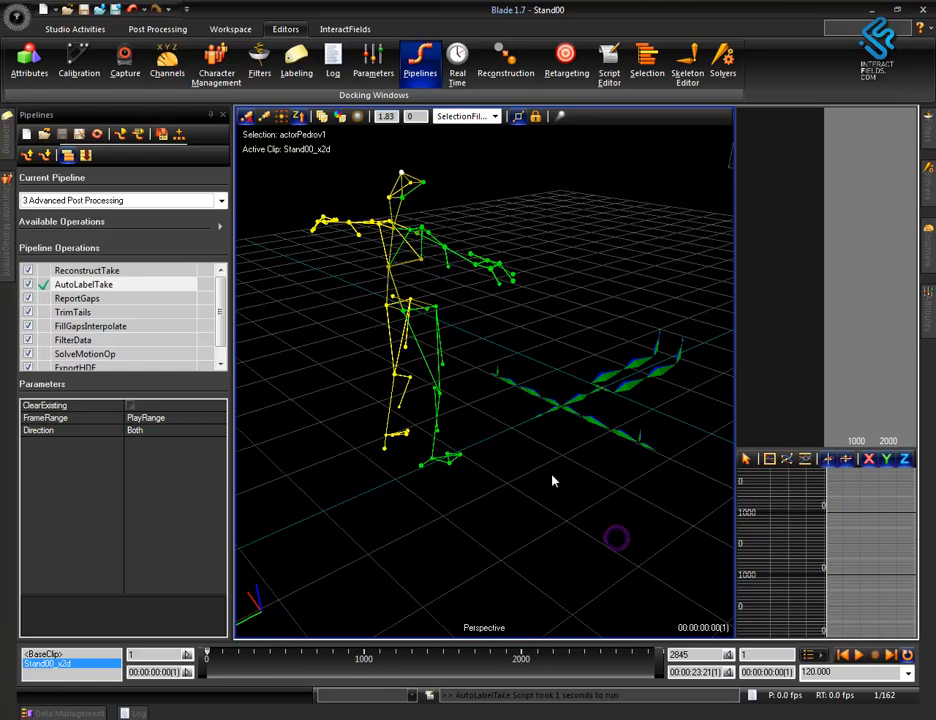
middle_click_drag(508, 425, 545, 459, "alt")
Select all the figure's labeled markers and widen the marker track and curve views to inspect their data.
left_click_drag(334, 203, 635, 631)
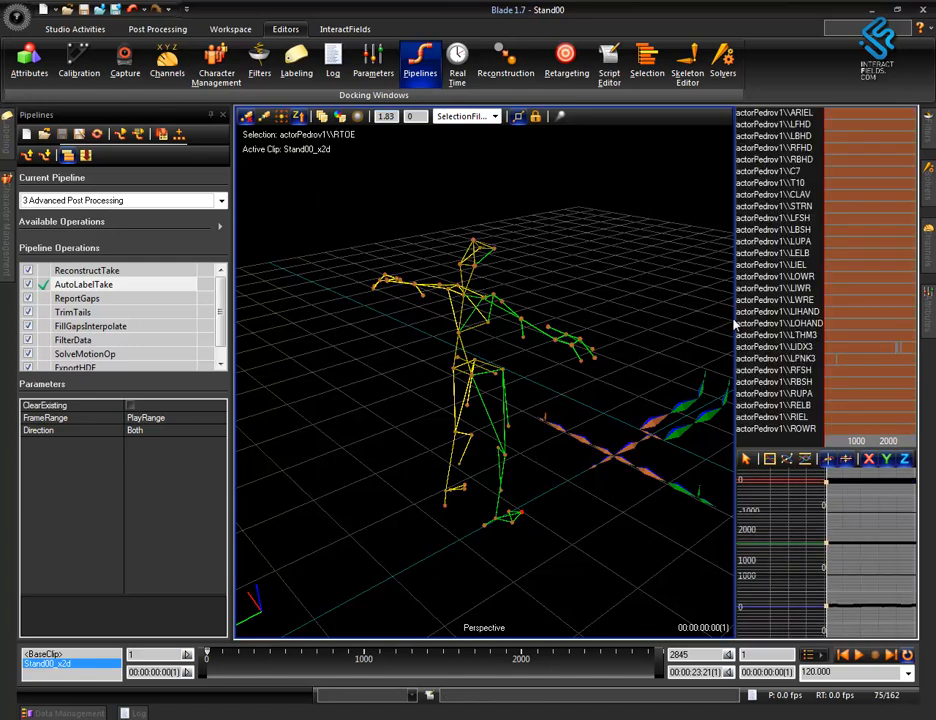
left_click_drag(735, 322, 630, 322)
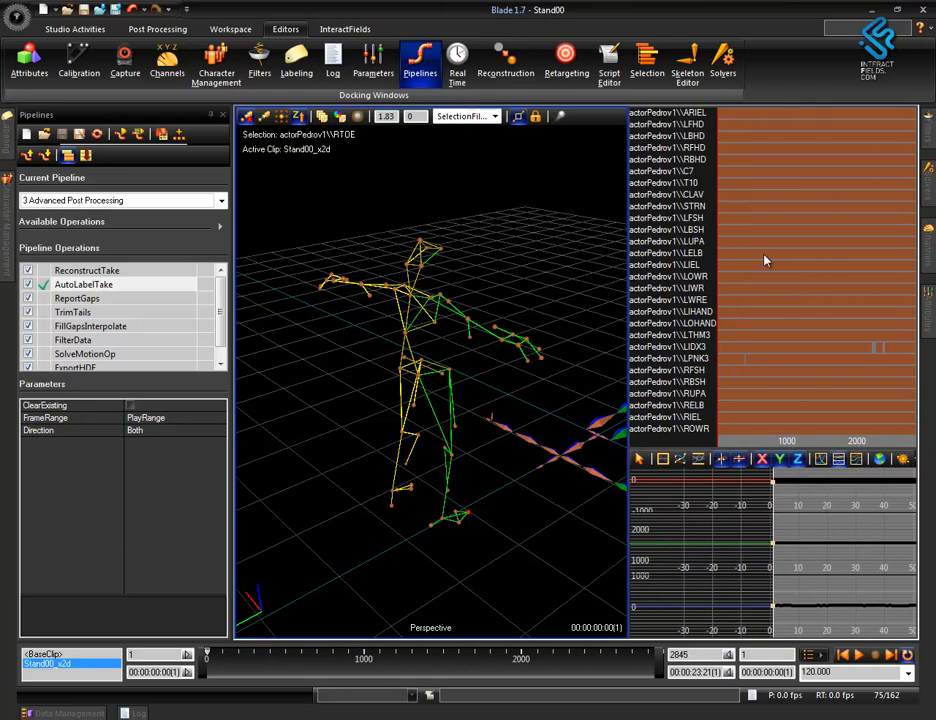
right_click_drag(765, 311, 696, 258)
mouse_move(713, 342)
middle_mouse_down()
mouse_move(698, 204)
mouse_move(704, 420)
mouse_move(721, 165)
mouse_move(717, 382)
mouse_move(717, 165)
mouse_move(727, 416)
mouse_move(725, 292)
mouse_move(722, 338)
middle_mouse_up()
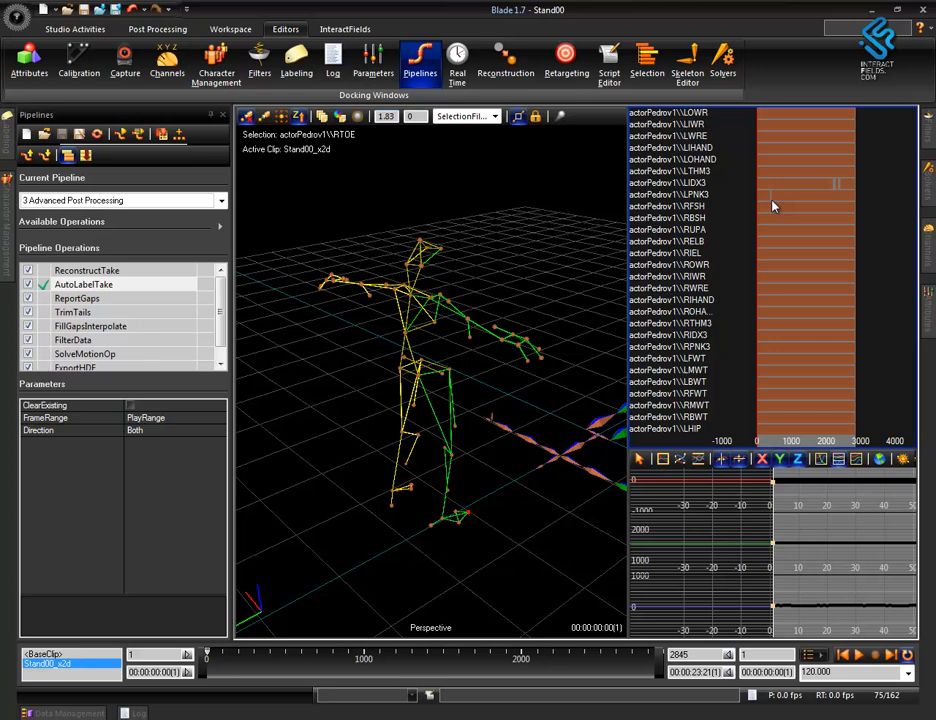
middle_click_drag(696, 326, 698, 401)
Scrub the take to frame 1235 and fit the RTOE marker's curves in the graph view.
left_click_drag(545, 558, 384, 552, "alt")
mouse_move(460, 516)
right_mouse_down("alt")
mouse_move(508, 390)
mouse_move(443, 535)
mouse_move(475, 581)
right_mouse_up("alt")
left_click_drag(208, 657, 322, 678)
mouse_move(791, 586)
right_mouse_down("alt")
mouse_move(893, 496)
mouse_move(886, 488)
right_mouse_up("alt")
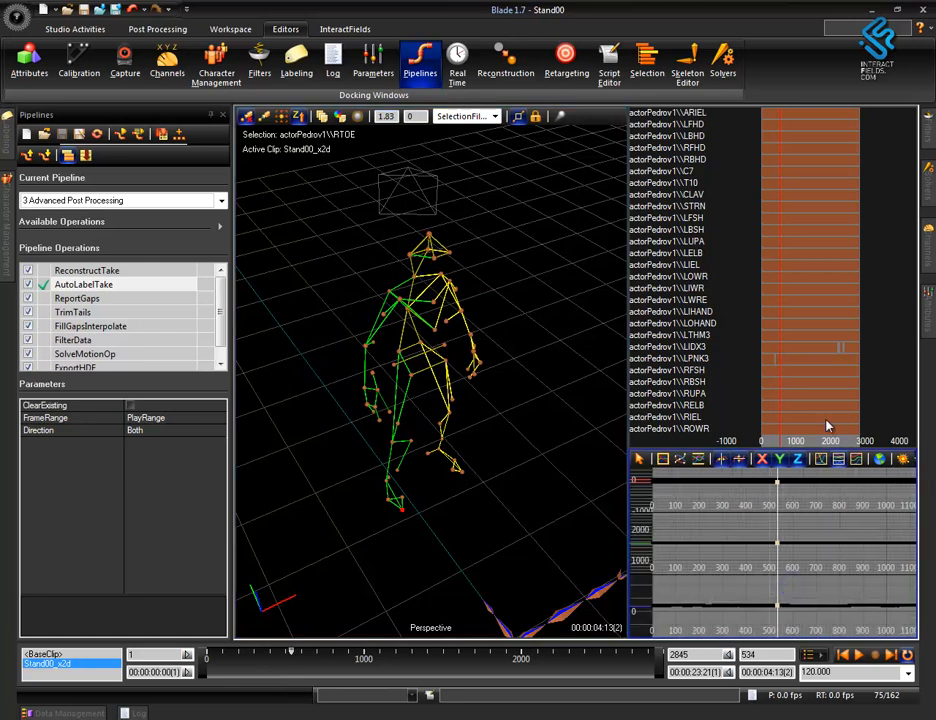
left_click(663, 461)
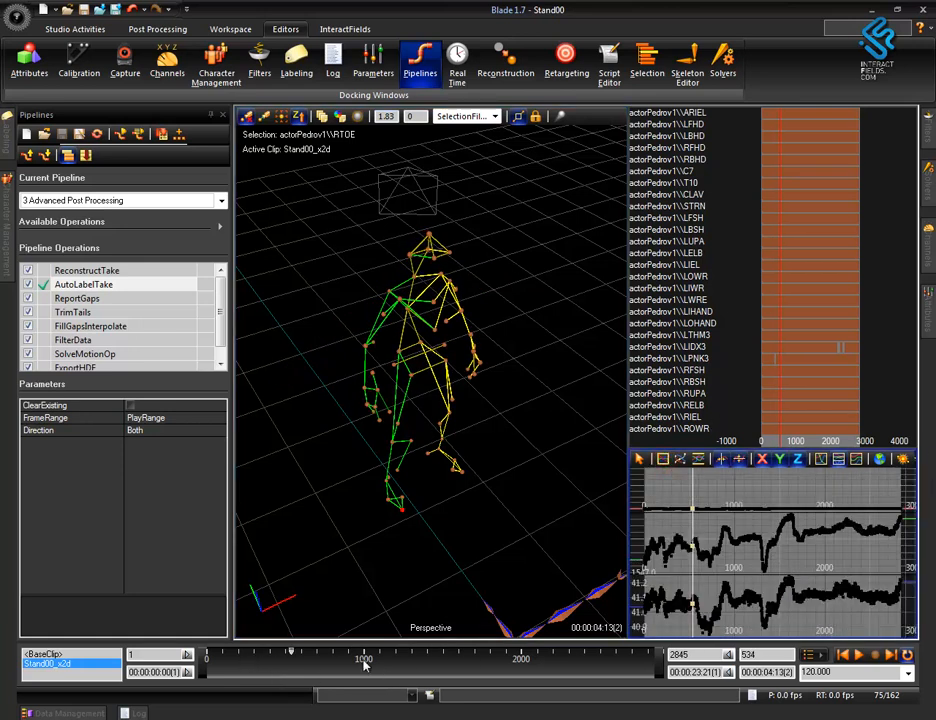
left_click_drag(298, 657, 402, 680)
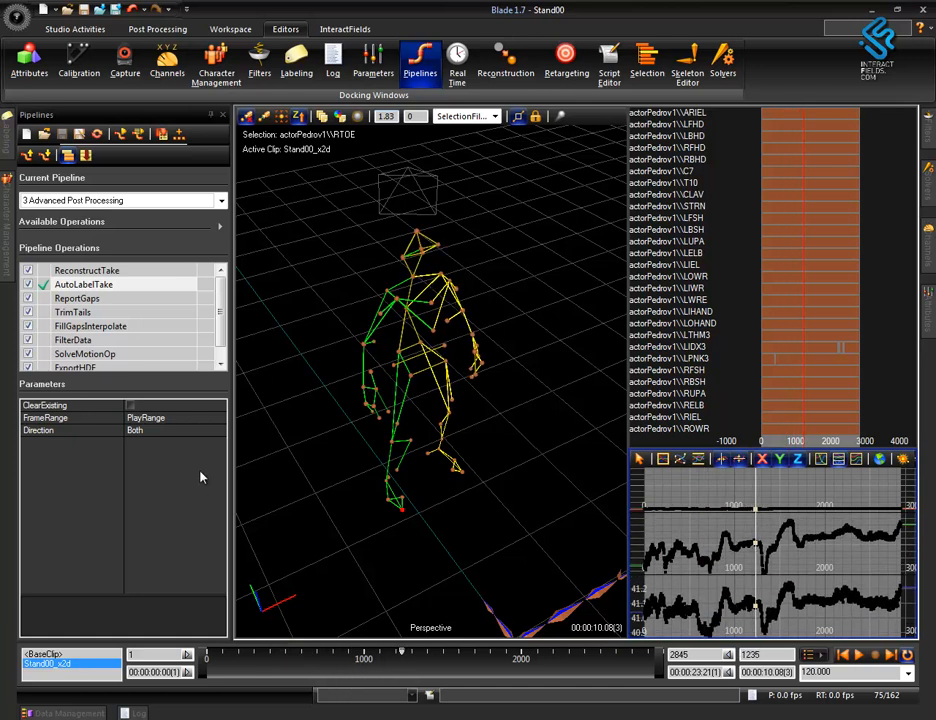
Run the ReportGaps operation on the Stand00 take and check the reported result.
double_click(94, 298)
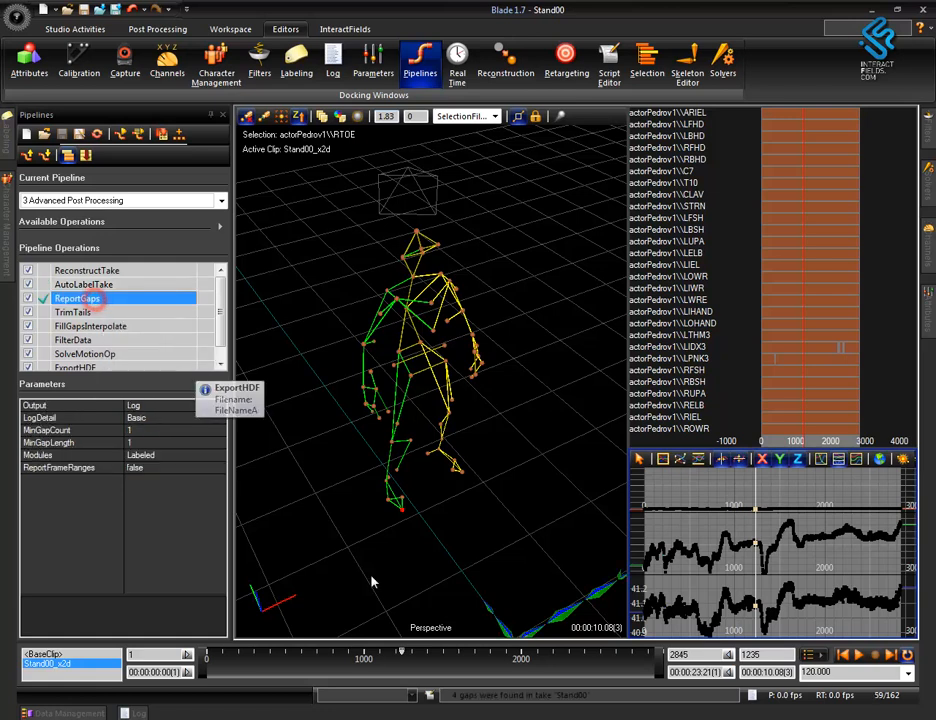
left_click_drag(610, 694, 464, 682)
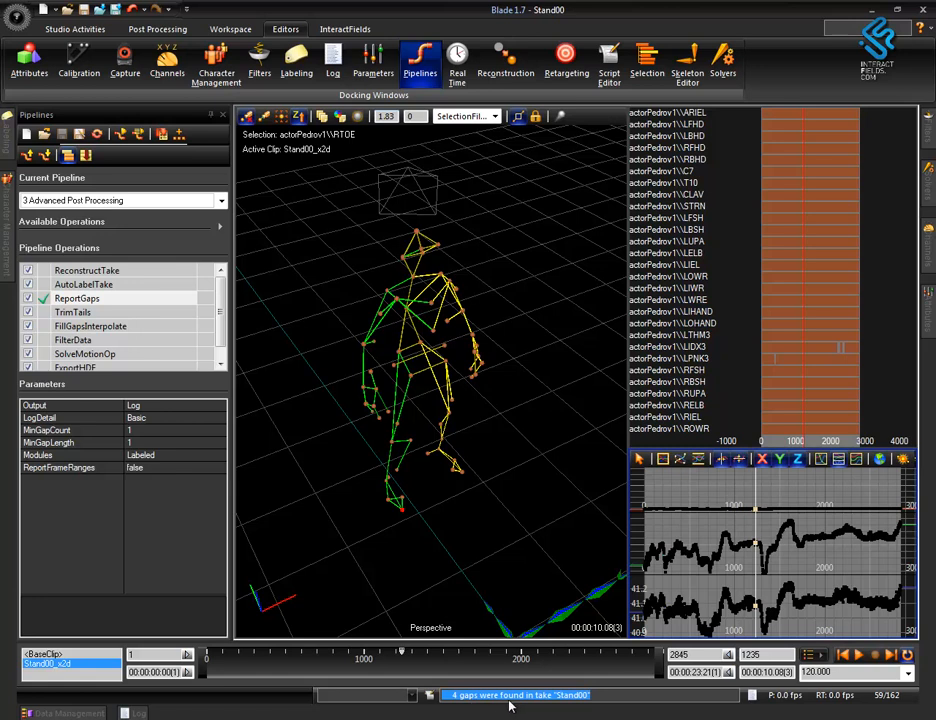
right_click_drag(523, 441, 523, 322, "alt")
right_click_drag(521, 385, 518, 480, "alt")
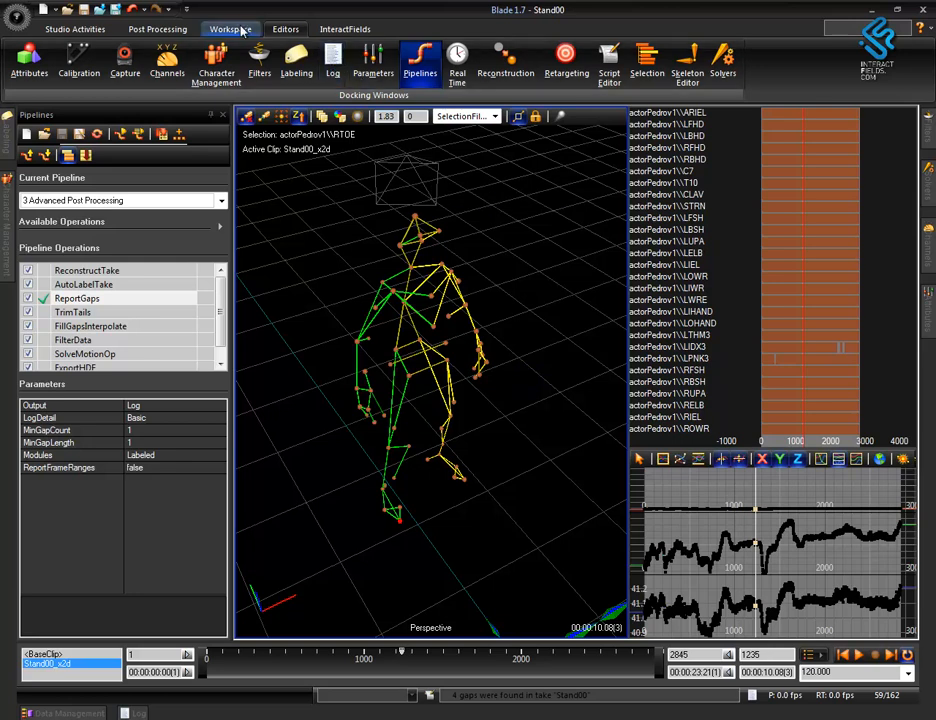
mouse_move(516, 307)
left_mouse_down("alt")
mouse_move(529, 324)
mouse_move(497, 382)
mouse_move(472, 335)
mouse_move(489, 487)
left_mouse_up("alt")
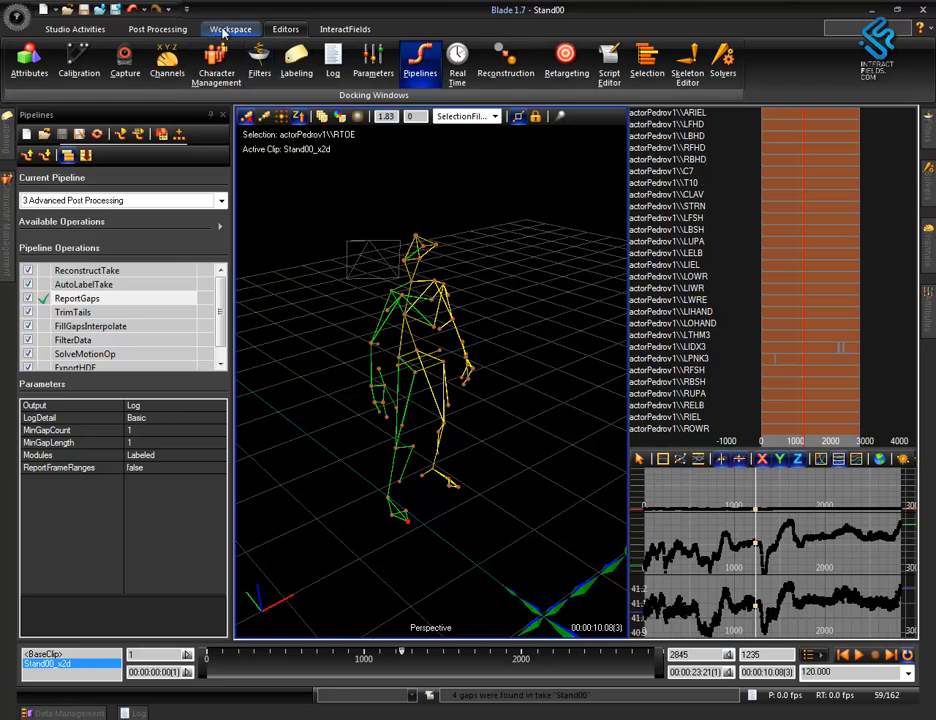
Find a gap in the labeled markers and enlarge the marker tracks around the LIDX3 gap.
left_click(178, 29)
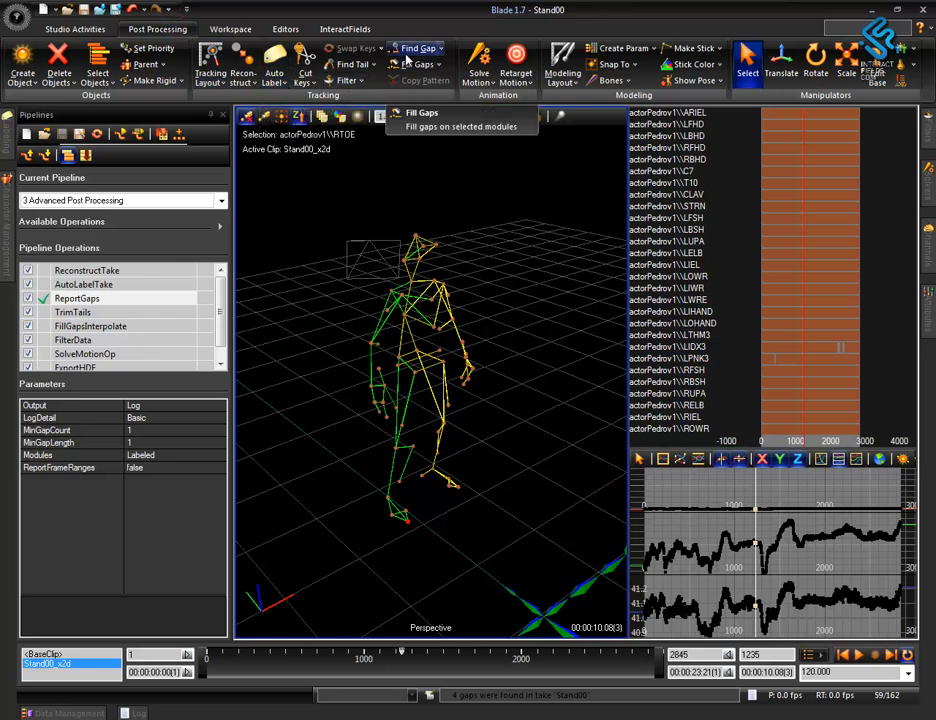
left_click(418, 48)
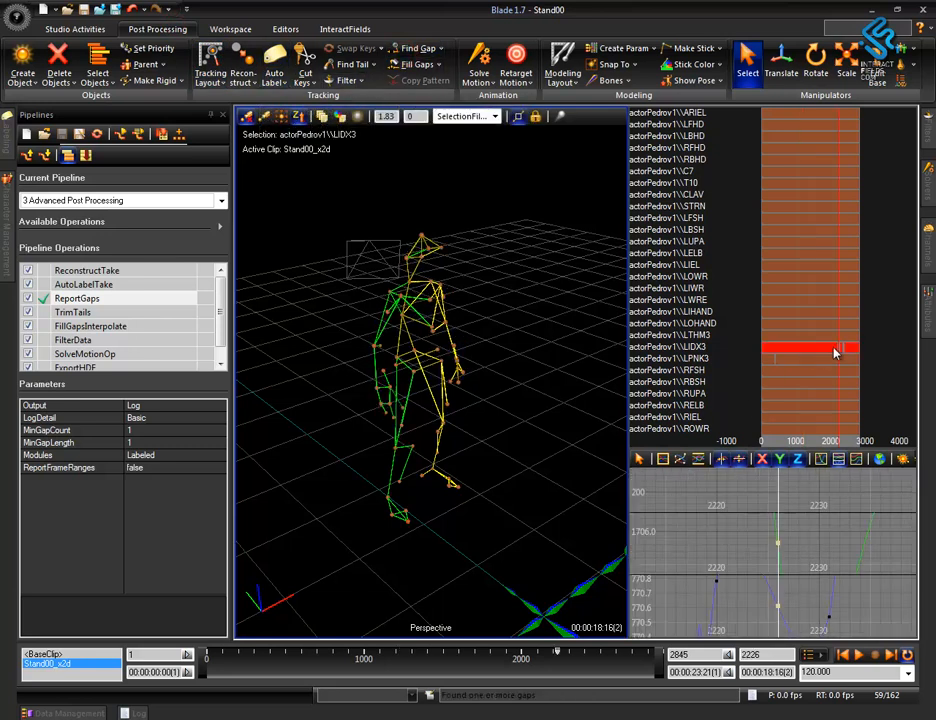
scroll(850, 346, "up", 3)
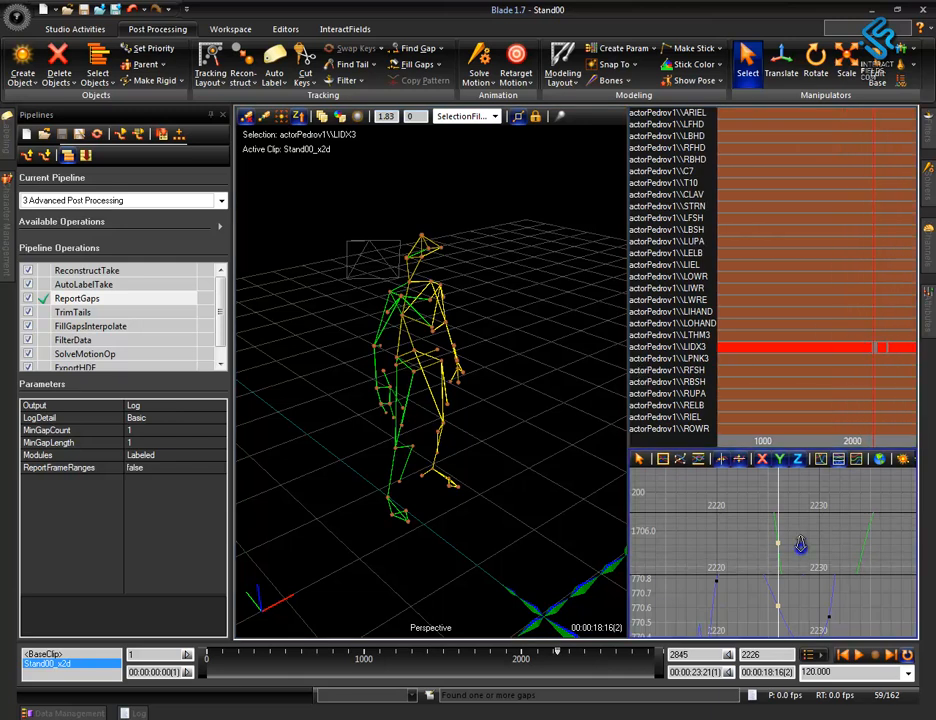
left_click(680, 459)
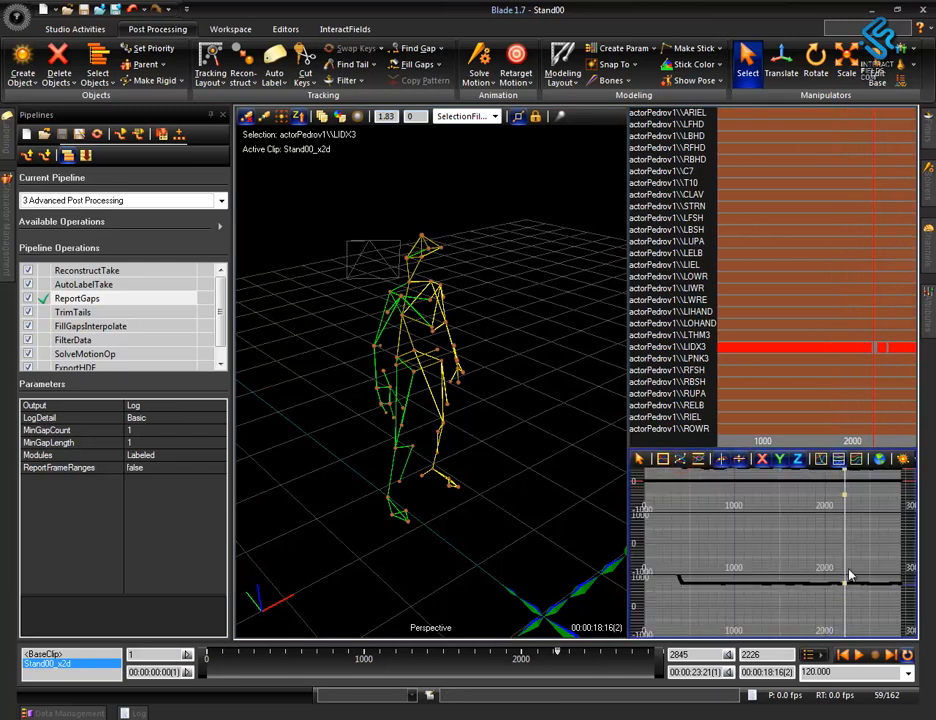
Examine the LIDX3 marker's curves around the gap, moving the current time to frame 2167.
right_click_drag(842, 527, 602, 562)
right_click_drag(742, 555, 873, 549)
middle_click_drag(873, 549, 848, 560)
right_click_drag(706, 543, 776, 550)
middle_click_drag(724, 558, 835, 573)
right_click_drag(792, 555, 908, 562)
left_click_drag(778, 588, 784, 598)
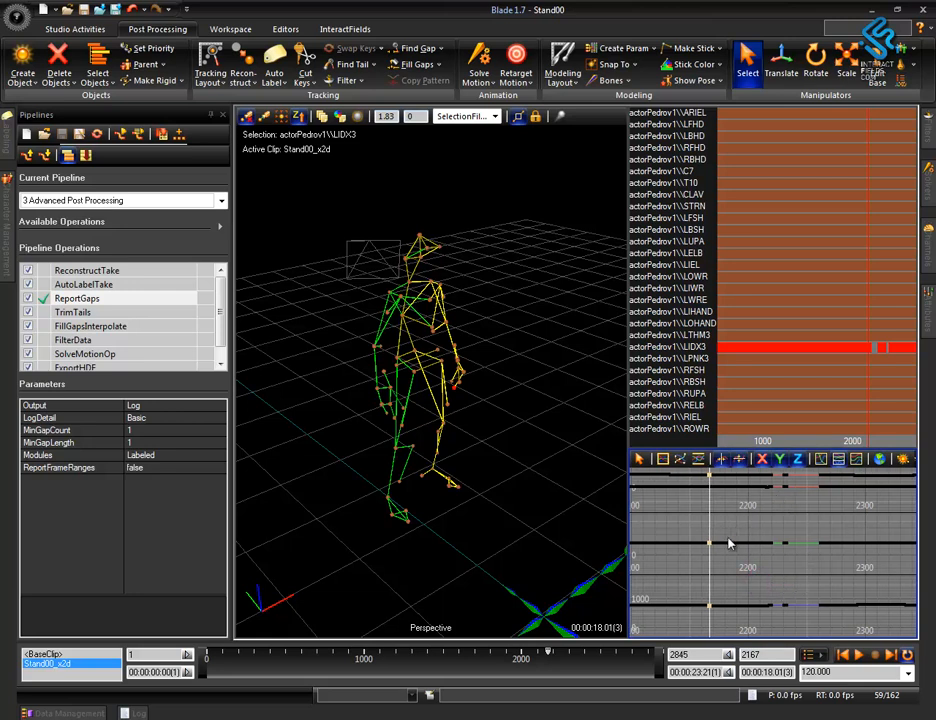
Follow the LIDX3 marker on the figure's hand through the gap in a closer Perspective view, up to frame 2275.
left_click_drag(731, 541, 769, 553)
left_click_drag(501, 487, 340, 445, "alt")
right_click_drag(501, 493, 505, 340, "alt")
middle_click_drag(505, 530, 466, 485, "alt")
left_click_drag(481, 467, 539, 505)
mouse_move(545, 462)
right_mouse_down("alt")
mouse_move(540, 424)
mouse_move(548, 462)
right_mouse_up("alt")
key("Right")
key("Right")
key("Right")
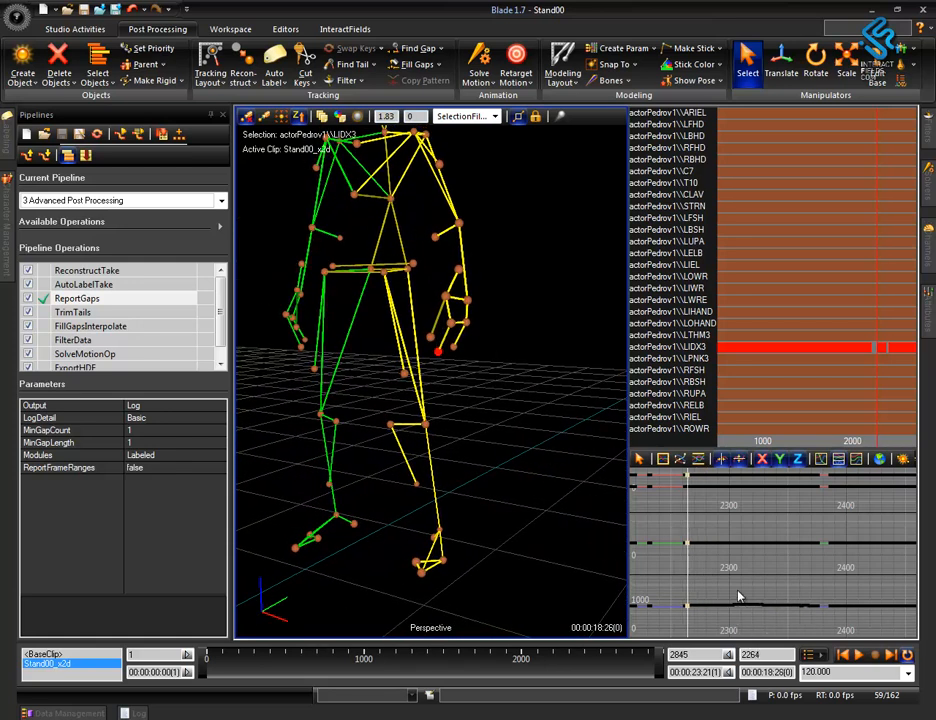
right_click_drag(777, 598, 746, 588, "alt")
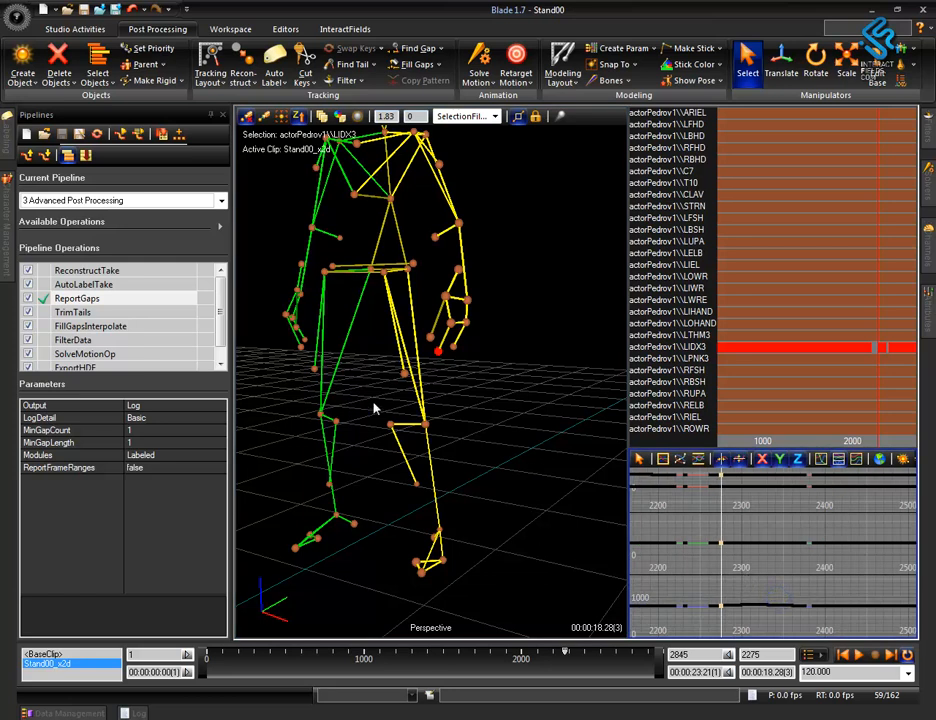
Choose the TrimTails operation and enlarge the LIDX3 curves at frame 2221 until the individual keys can be inspected.
left_click(88, 312)
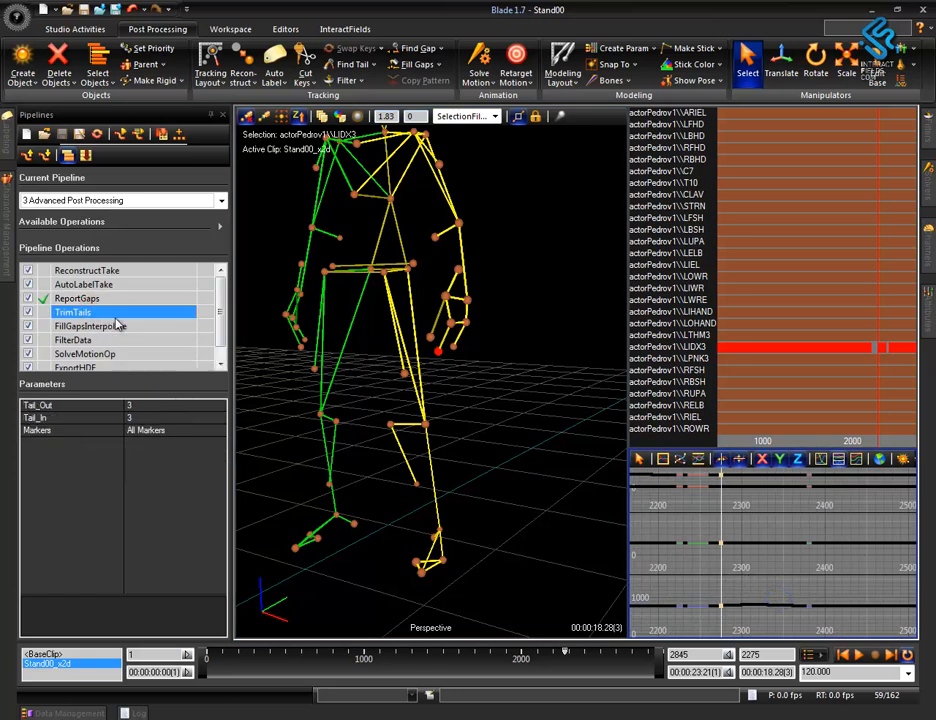
right_click_drag(714, 562, 769, 579, "alt")
middle_click_drag(733, 577, 845, 591, "alt")
right_click_drag(781, 569, 869, 603, "alt")
scroll(771, 581, "up", 7)
middle_click_drag(771, 581, 868, 601, "alt")
scroll(769, 585, "up", 5)
scroll(779, 579, "down", 3)
scroll(777, 579, "up", 7)
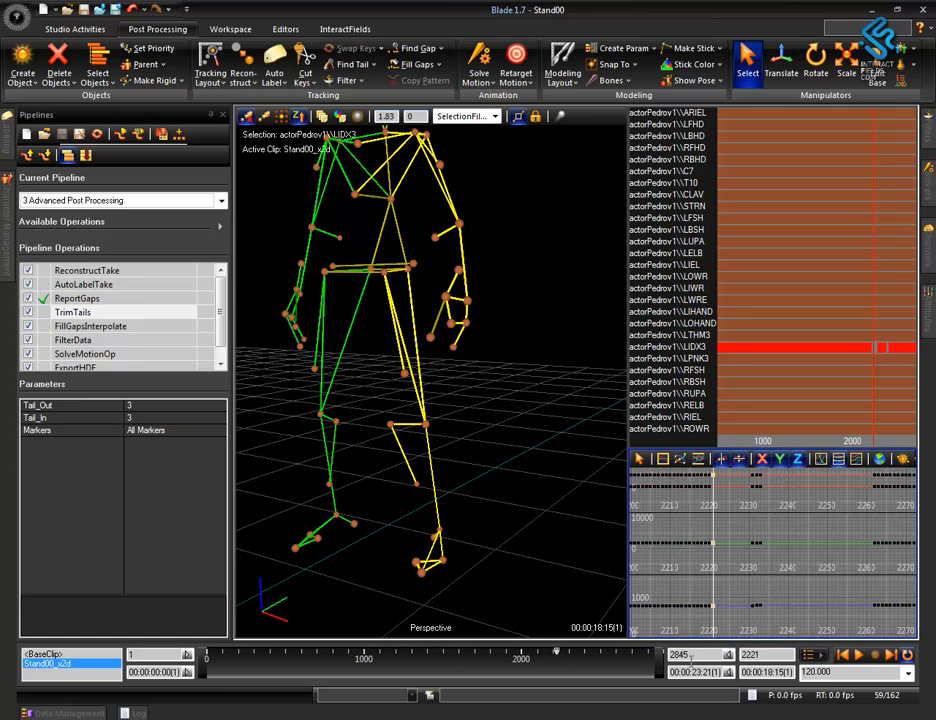
Step through the LIDX3 gap frame by frame from frame 2221 to frame 2267.
double_click(771, 653)
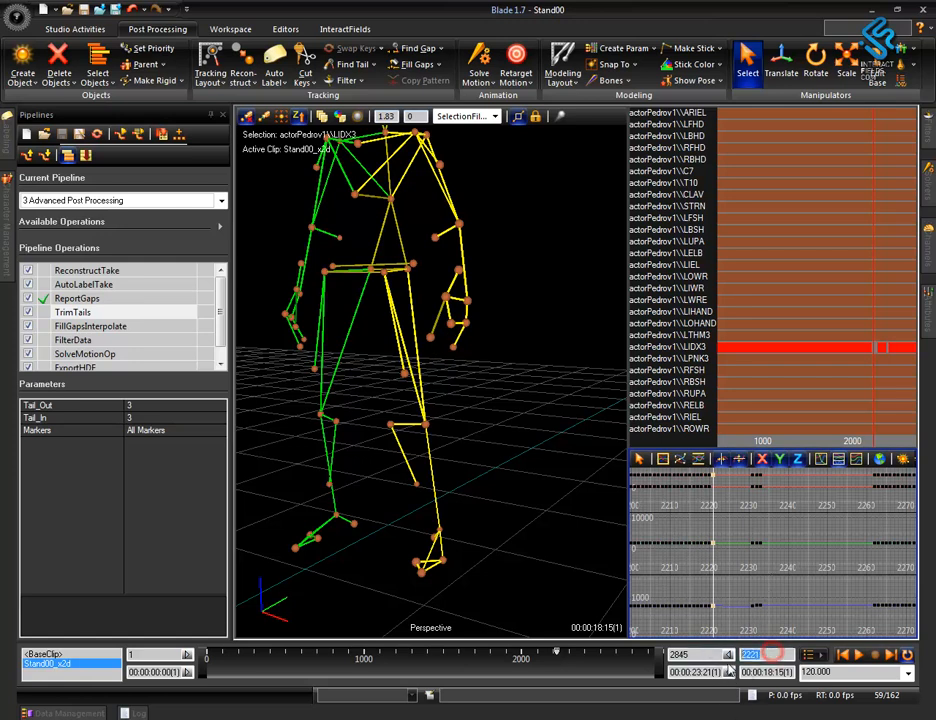
right_click_drag(722, 553, 730, 563, "alt")
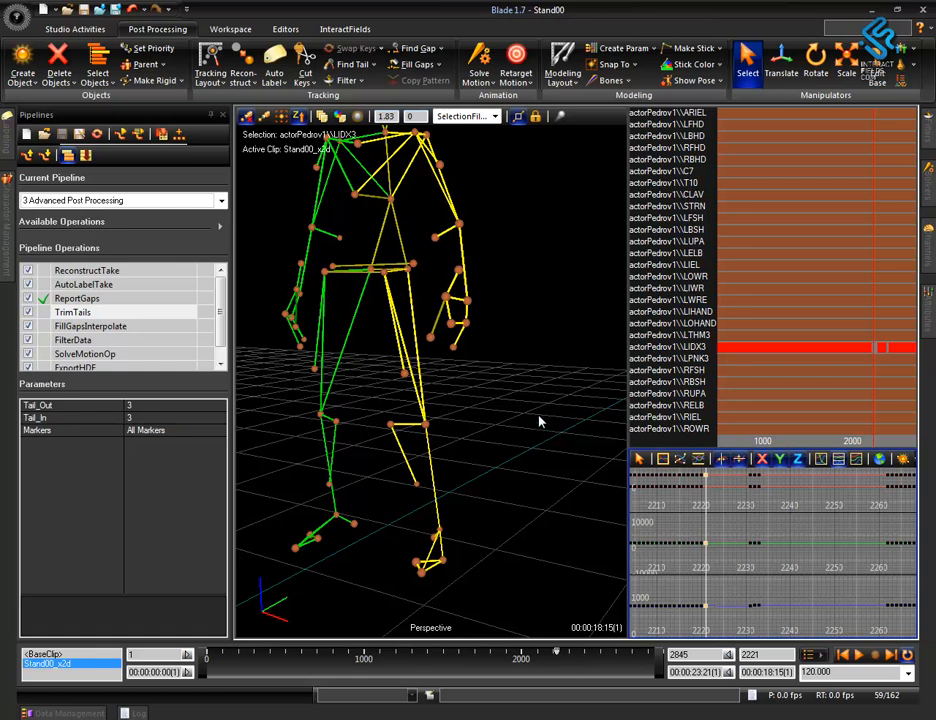
key("Left")
key("Right")
key("Right")
key("Right")
key("Right")
key("Right")
key("Right")
key("Right")
key("Right")
key("Right")
key("Right")
key("Right")
key("Right")
key("Right")
key("Right")
key("Right")
key("Right")
key("Right")
key("Right")
key("Right")
key("Right")
key("Right")
key("Right")
key("Right")
key("Right")
key("Right")
key("Right")
key("Right")
key("Right")
key("Right")
key("Right")
key("Right")
key("Right")
key("Right")
key("Right")
key("Right")
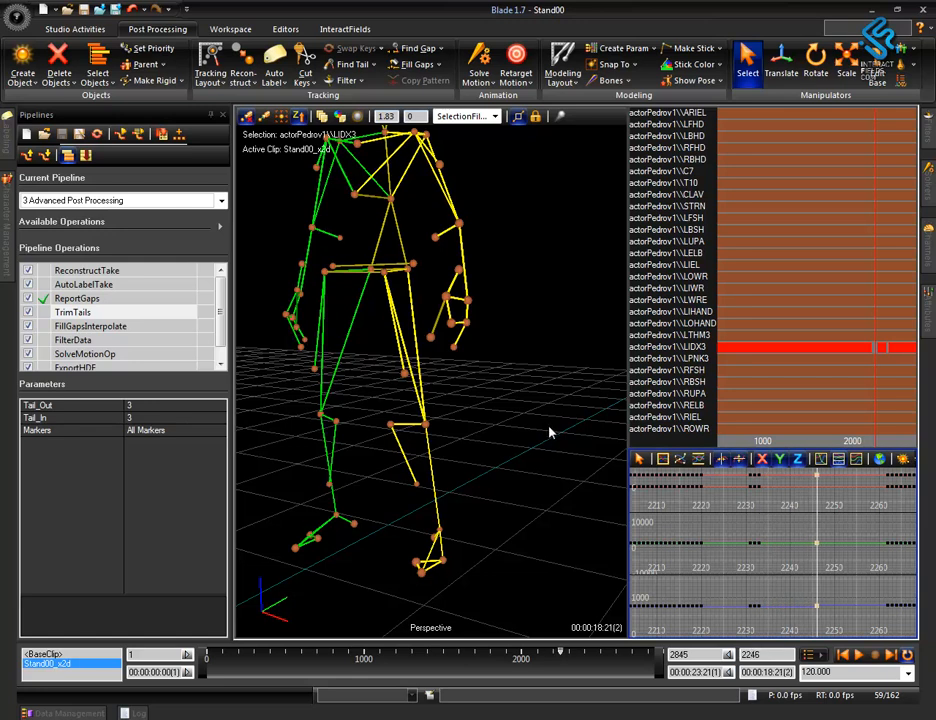
key("Right")
key("Right")
key("Right")
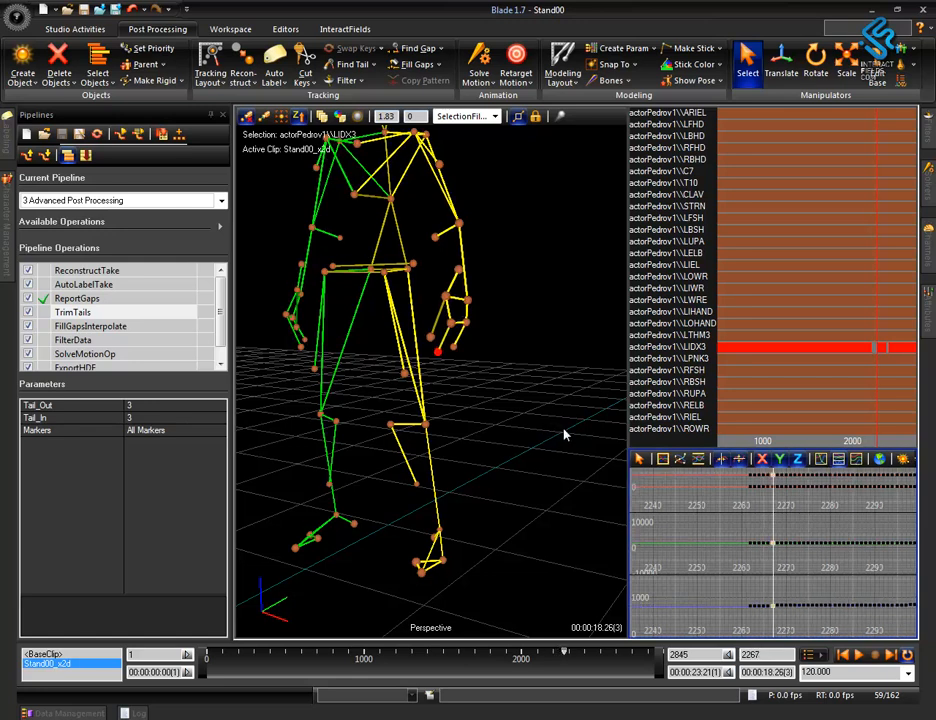
Inspect the figure's hand up close at frame 2261 and compare it with the LIDX3 curves around the gap.
mouse_move(565, 430)
middle_mouse_down()
mouse_move(560, 438)
mouse_move(570, 437)
middle_mouse_up()
right_click_drag(481, 452, 506, 196, "alt")
middle_click_drag(481, 457, 472, 459)
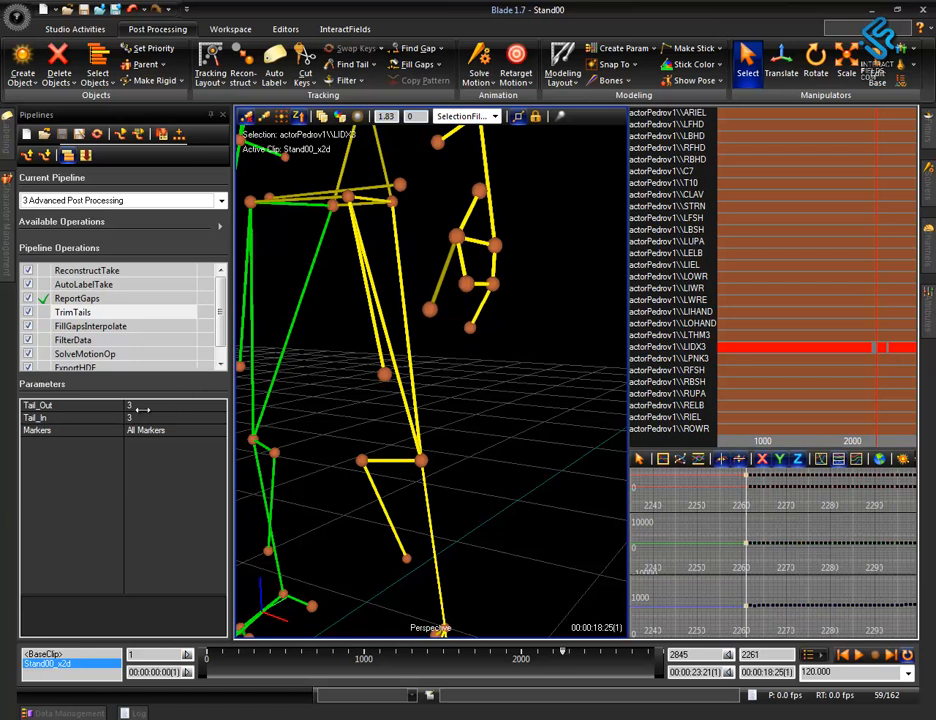
right_click_drag(692, 563, 626, 527, "alt")
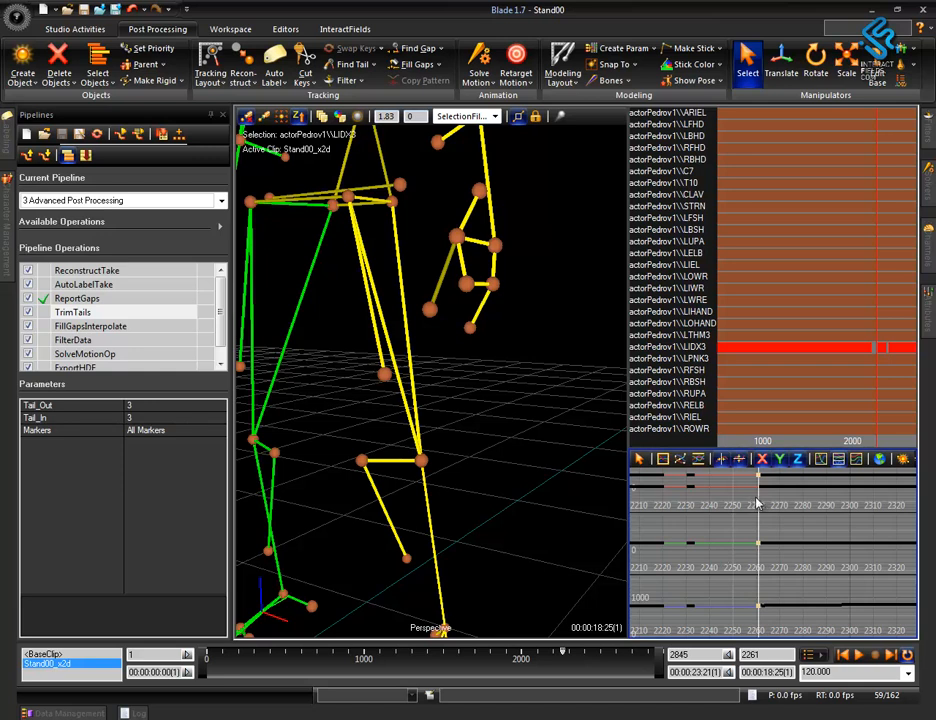
Show the whole figure again at frame 2217 and run TrimTails on all markers with Tail_Out 3 and Tail_In 3.
right_click_drag(580, 462, 541, 457, "alt")
left_click_drag(534, 468, 516, 469)
right_click_drag(514, 456, 554, 588, "alt")
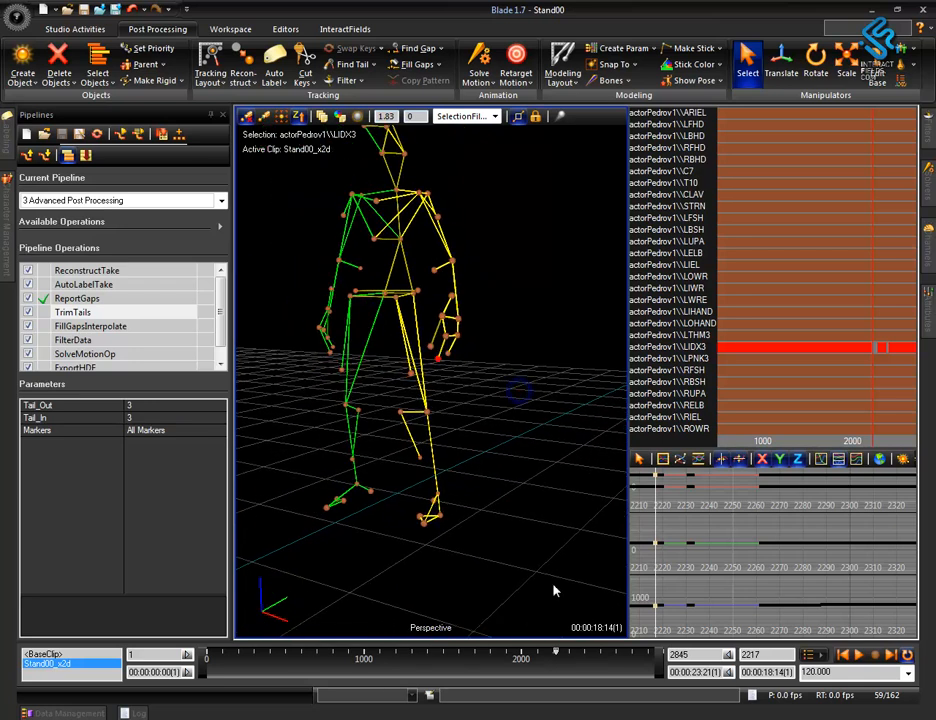
double_click(75, 312)
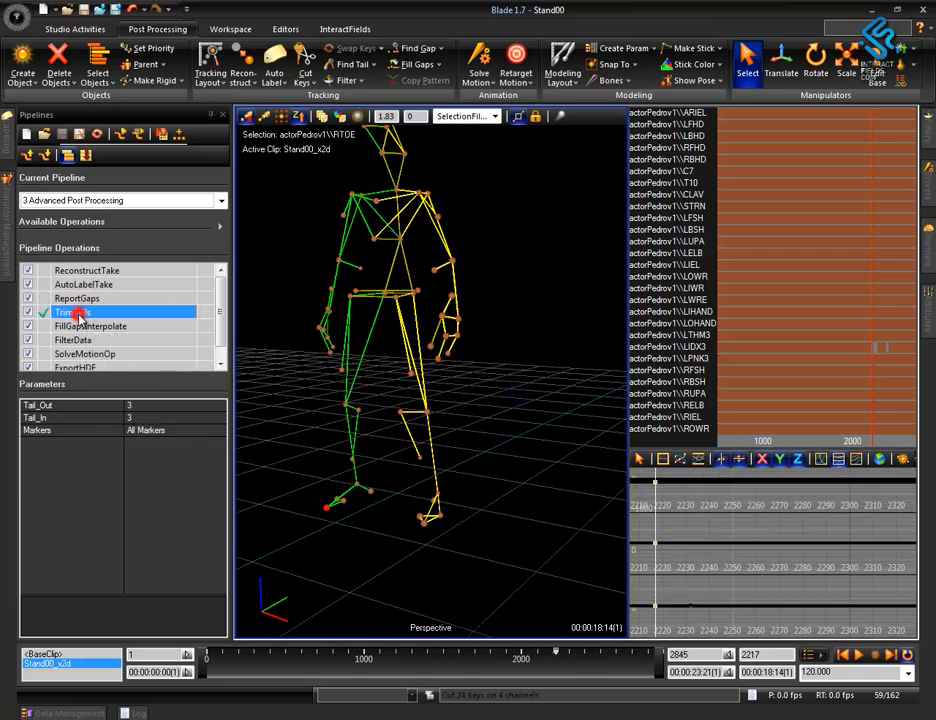
Select the LIDX3 hand marker and scrub back and forth across its trimmed gap between frames 2226 and 2263.
left_click(436, 360)
key("Right")
key("Right")
key("Right")
key("Right")
key("Right")
key("Right")
key("Right")
key("Right")
key("Right")
key("Right")
key("Right")
key("Right")
key("Right")
key("Right")
key("Right")
key("Right")
key("Right")
key("Right")
key("Right")
key("Right")
key("Right")
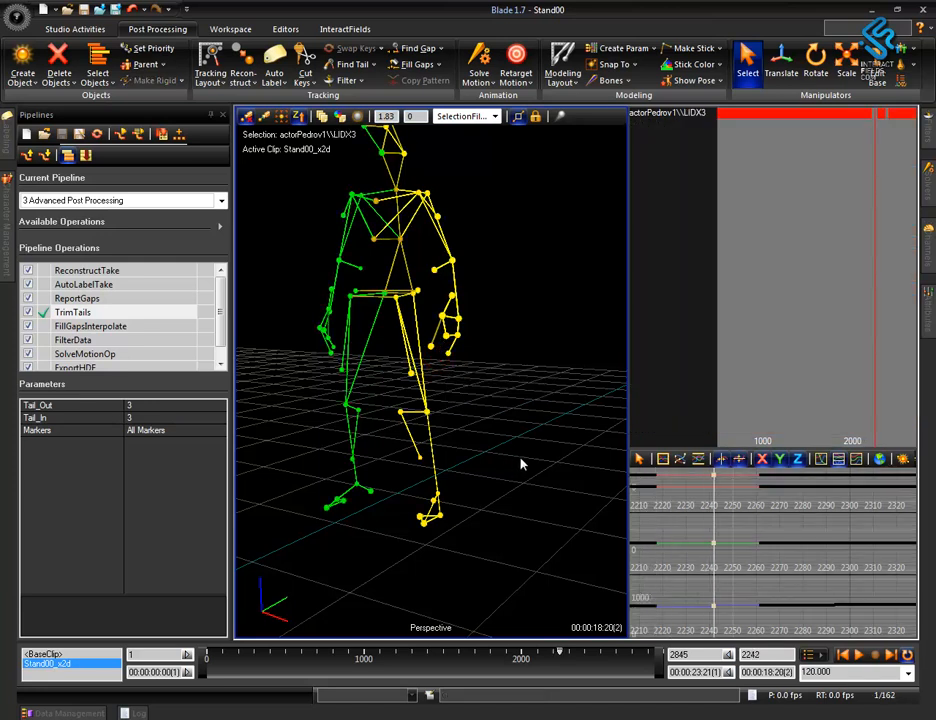
left_click(701, 557)
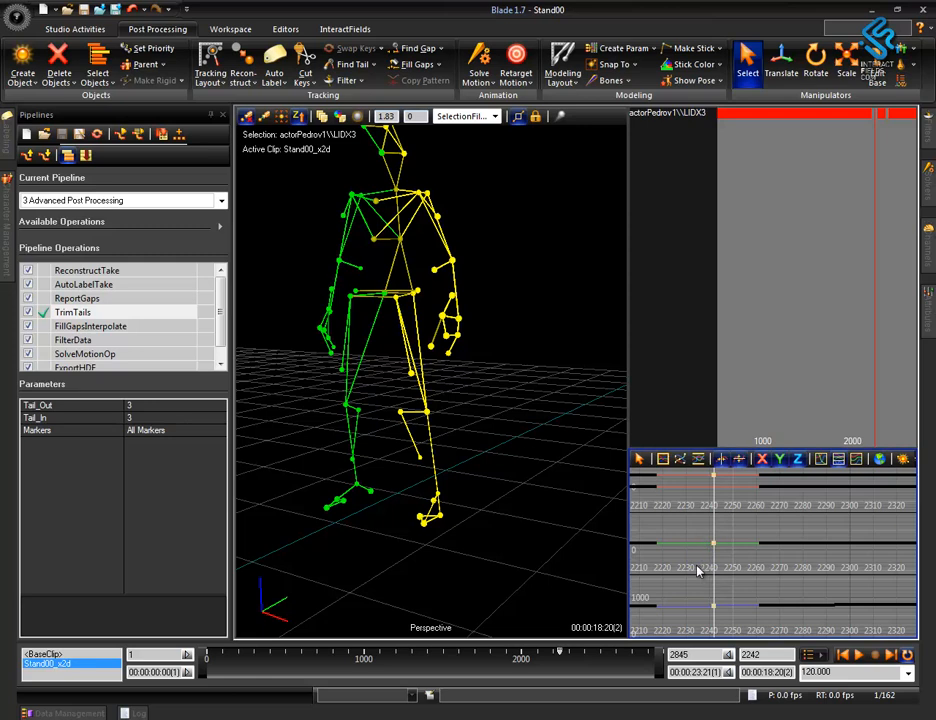
key("Left")
key("Left")
key("Left")
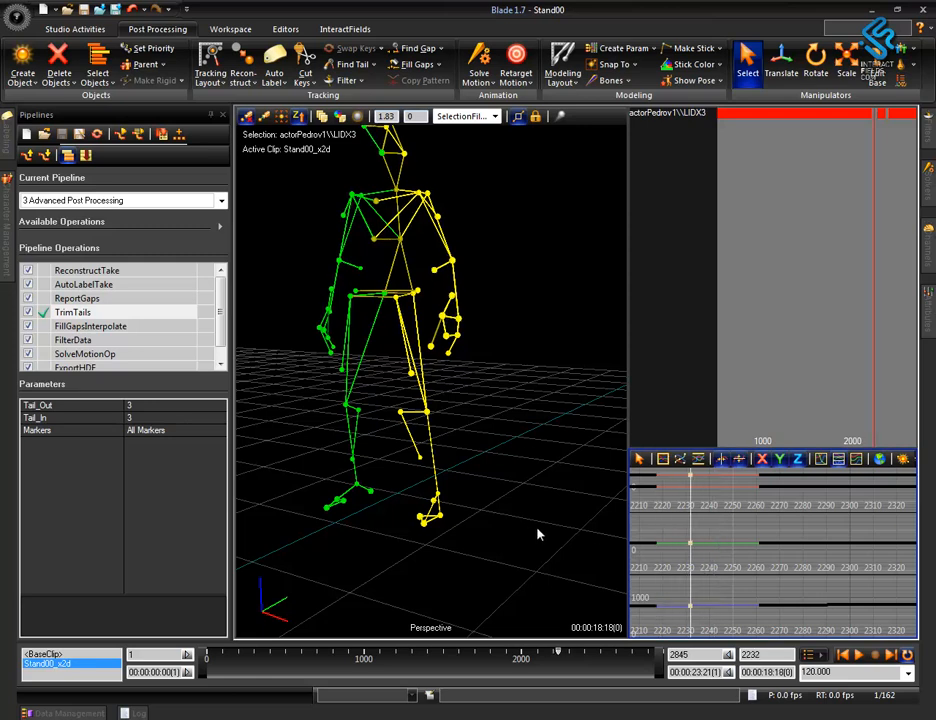
key("Right")
key("Right")
key("Right")
key("Right")
key("Right")
key("Right")
key("Right")
key("Right")
key("Right")
key("Right")
key("Right")
key("Right")
key("Right")
key("Right")
key("Right")
key("Right")
key("Right")
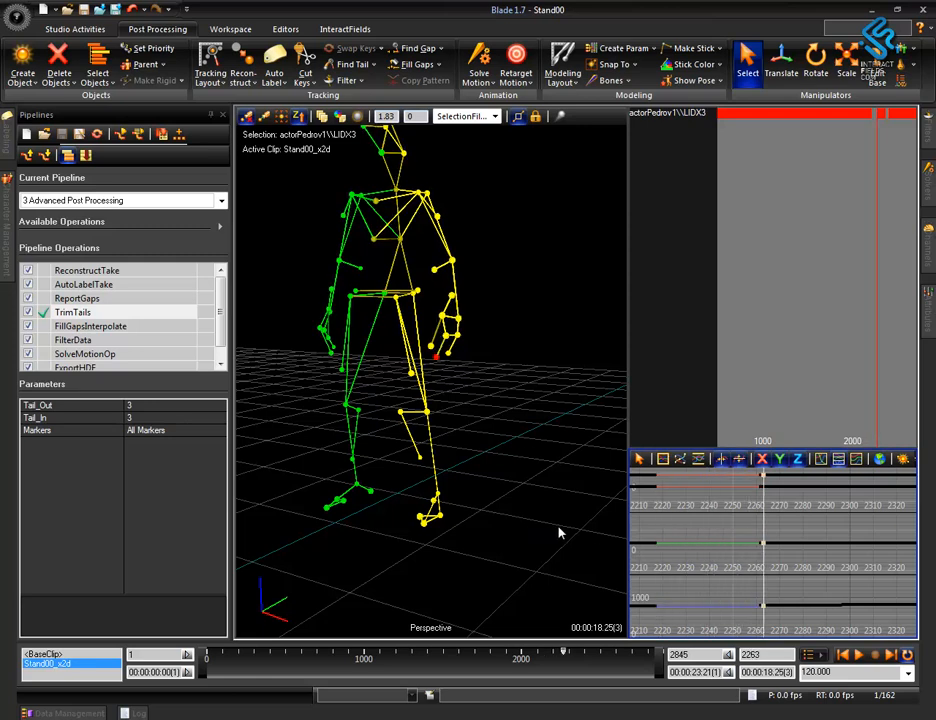
key("Left")
key("Left")
key("Left")
key("Left")
key("Left")
key("Left")
key("Left")
key("Left")
key("Left")
key("Left")
key("Left")
key("Left")
key("Left")
key("Left")
key("Left")
key("Left")
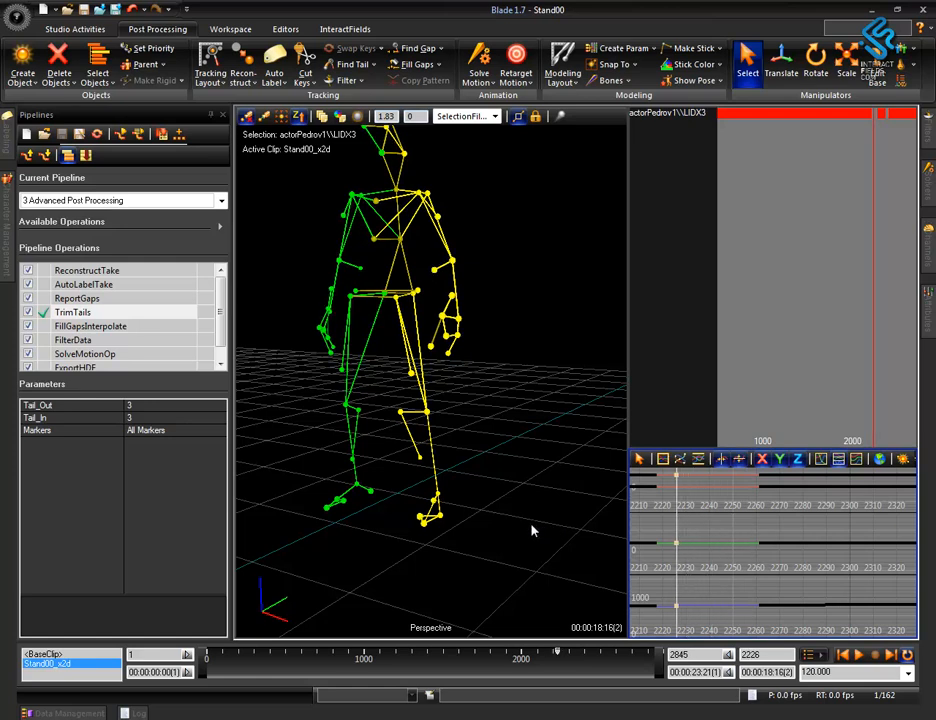
key("Right")
key("Right")
key("Right")
key("Right")
key("Right")
key("Right")
key("Right")
key("Right")
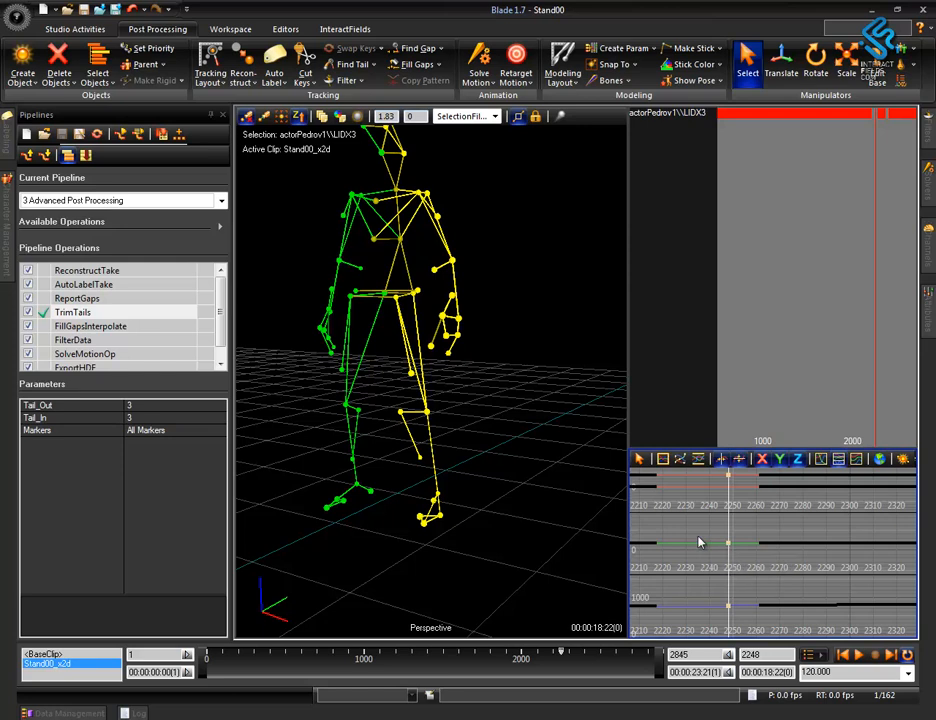
key("Right")
key("Right")
key("Right")
key("Right")
key("Right")
key("Right")
key("Right")
key("Right")
key("Right")
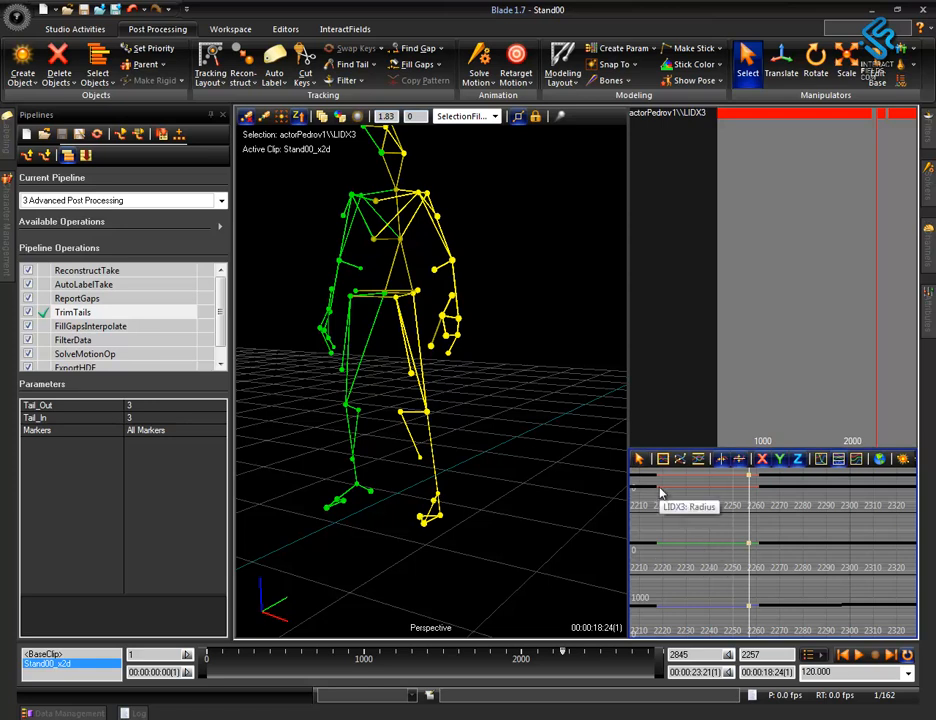
Fill the LIDX3 gap over the time range from about frame 2215 to 2264, using selected time ranges only and Interpolated fill.
left_click_drag(655, 483, 765, 623)
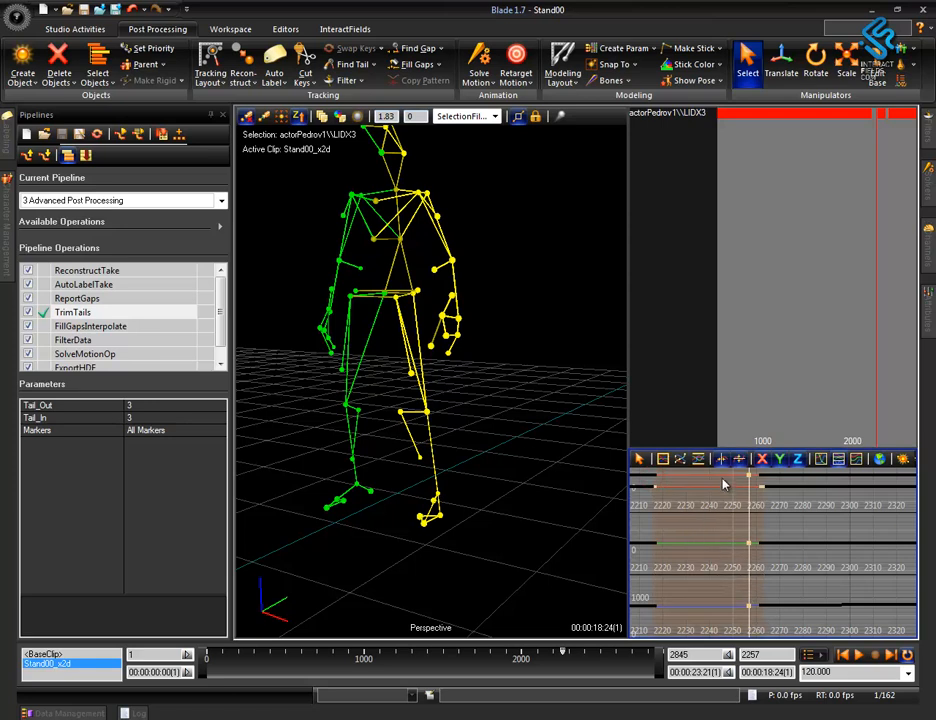
left_click_drag(703, 449, 700, 208)
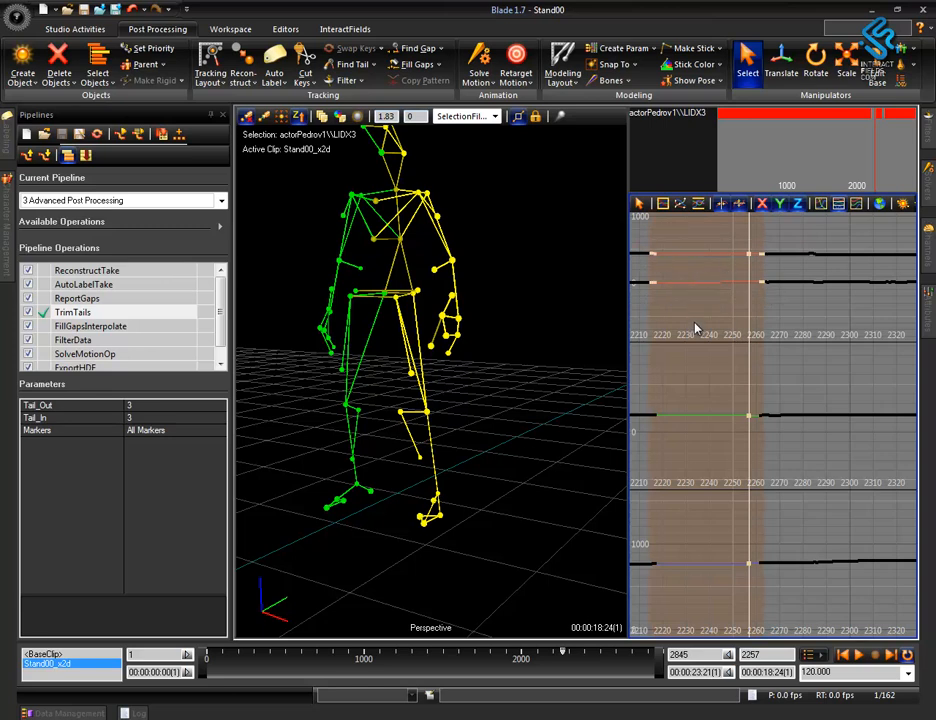
left_click(440, 68)
left_click(428, 101)
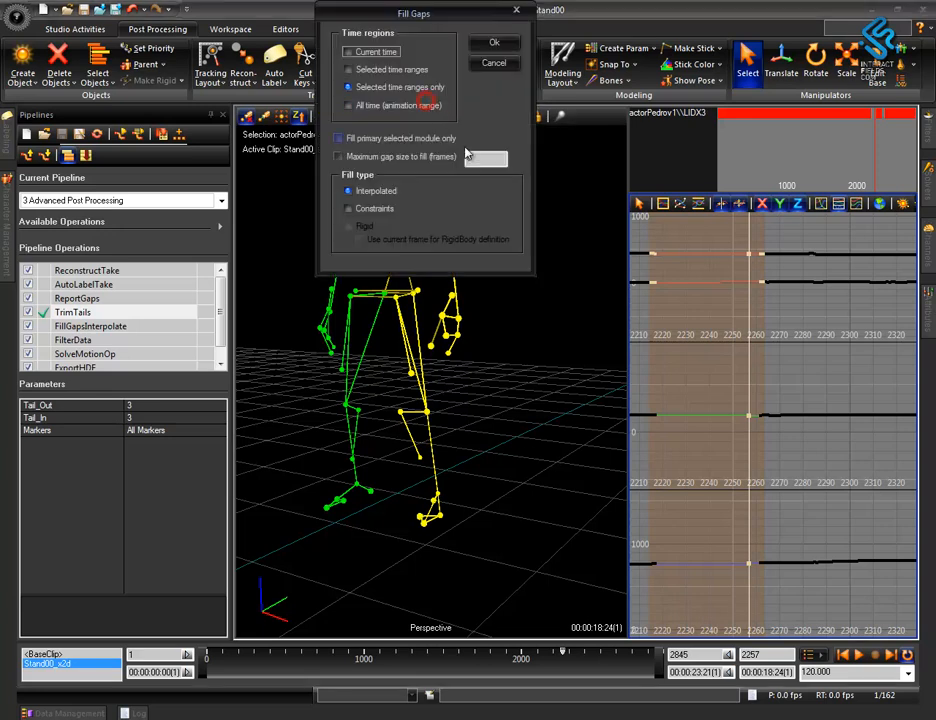
left_click_drag(397, 12, 560, 152)
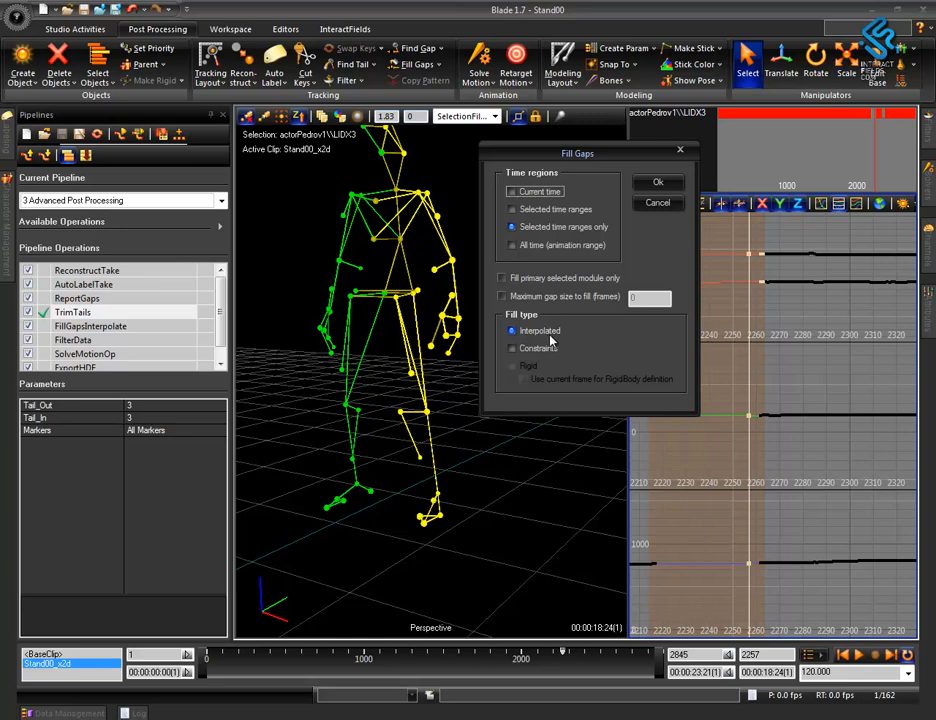
left_click_drag(596, 156, 281, 253)
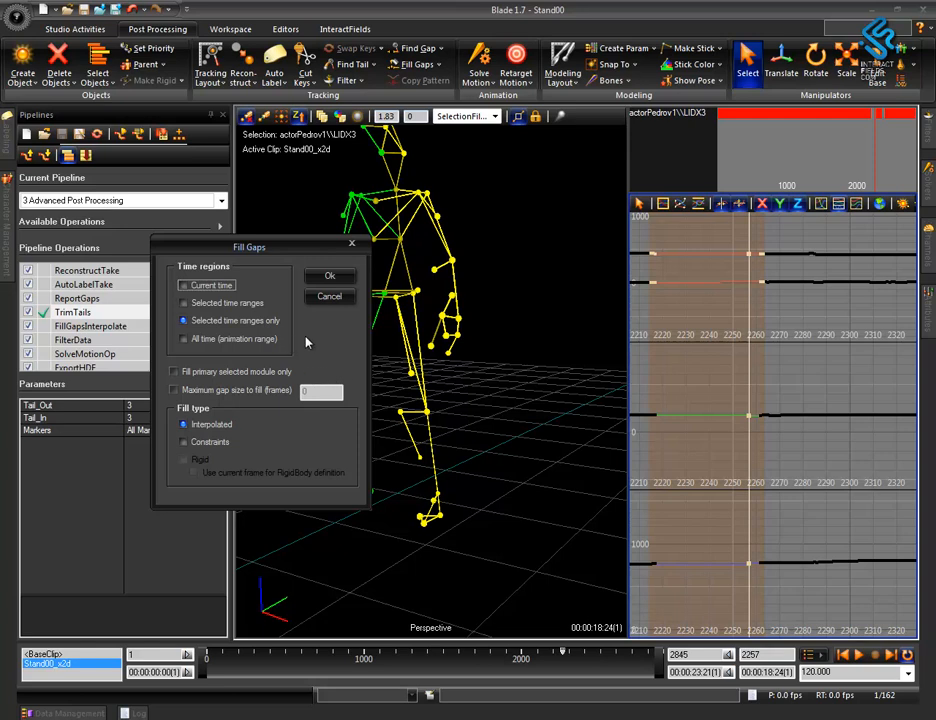
left_click(204, 321)
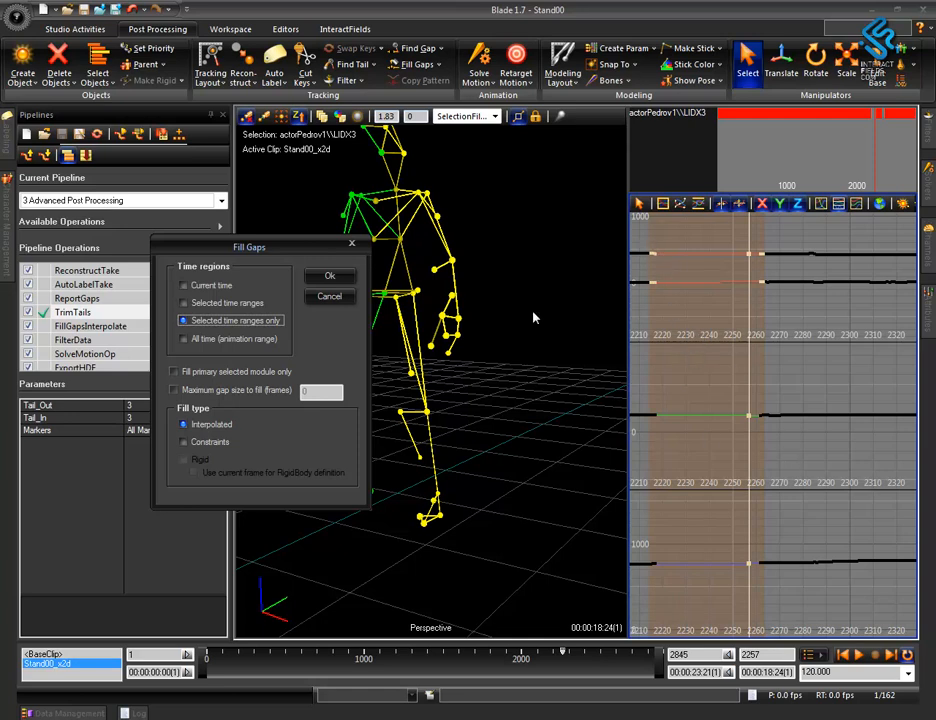
left_click(330, 276)
Cut the LIDX3 keys between about frames 2275 and 2400 to remove the bump in the curves.
left_click_drag(554, 398, 687, 440)
key("g")
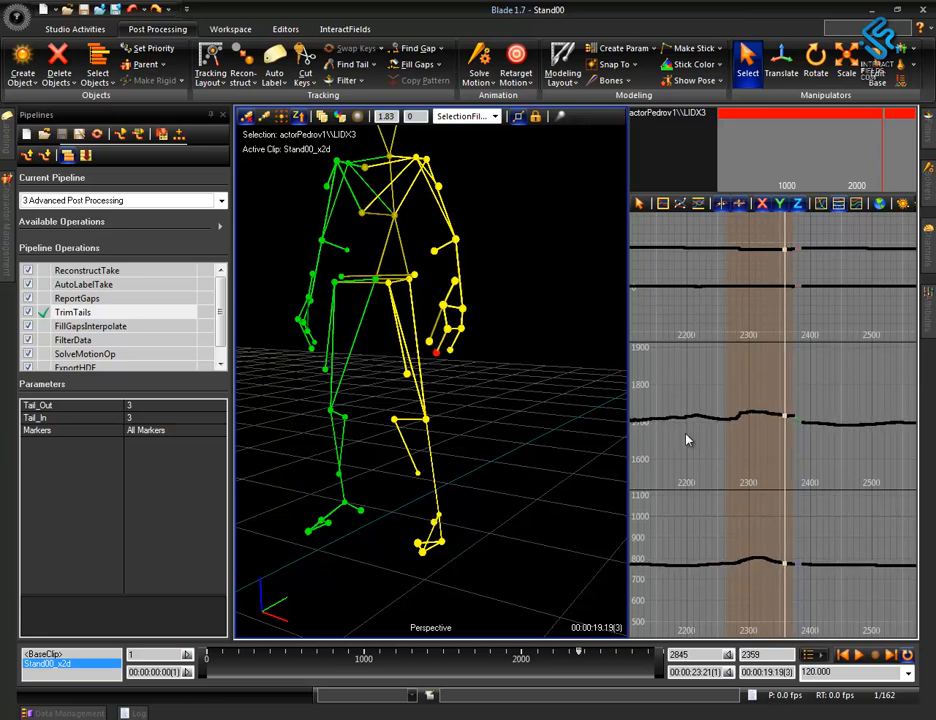
mouse_move(733, 230)
left_mouse_down()
mouse_move(784, 575)
mouse_move(806, 617)
left_mouse_up()
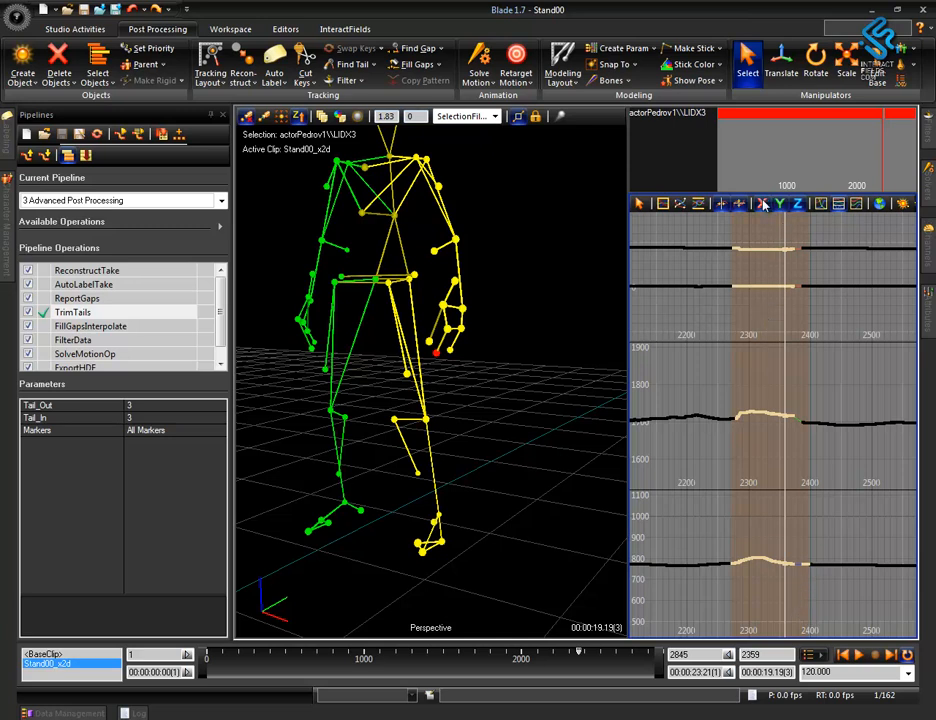
left_click(304, 74)
mouse_move(718, 459)
middle_mouse_down()
mouse_move(658, 456)
mouse_move(768, 484)
mouse_move(743, 486)
mouse_move(750, 464)
mouse_move(735, 462)
middle_mouse_up()
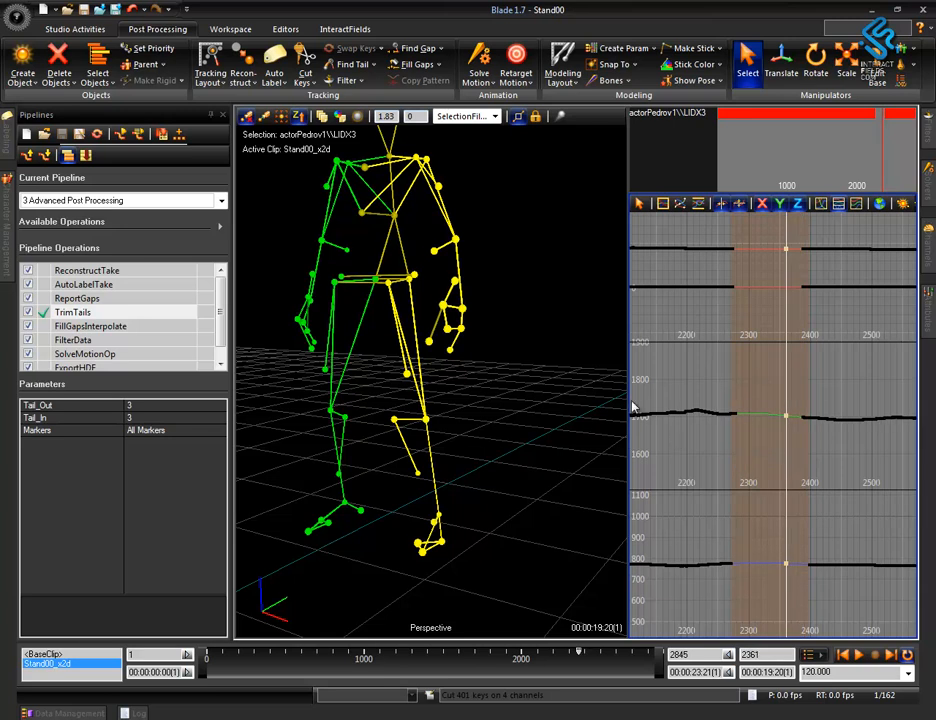
Fill the cut LIDX3 range with Interpolated fill for selected time ranges only, and check the curves up to frame 2391.
left_click(439, 66)
left_click(437, 98)
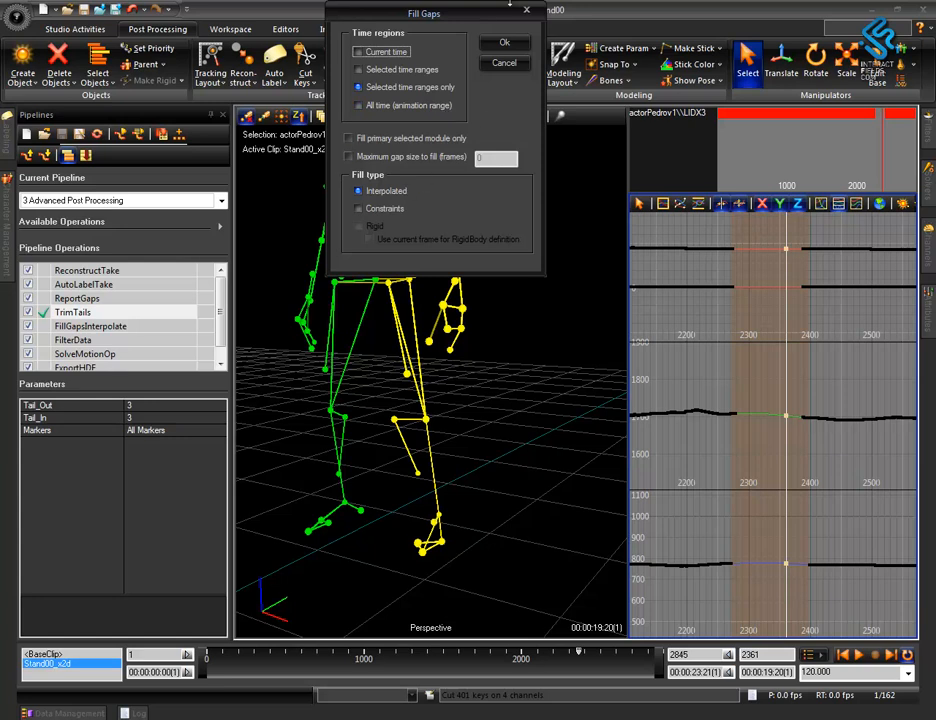
left_click(503, 44)
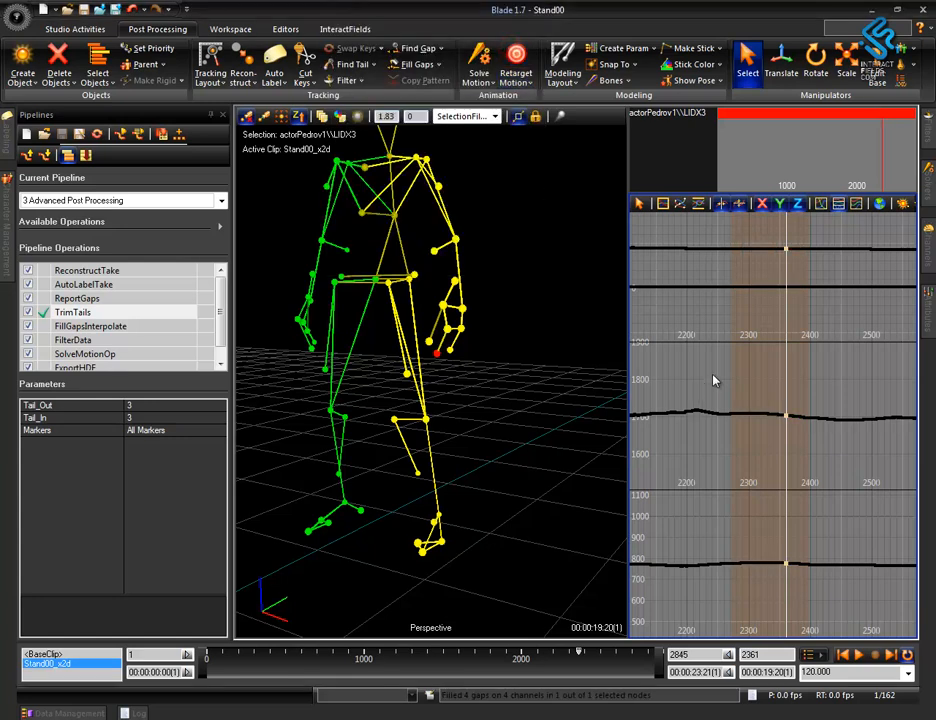
left_click(419, 66)
left_click_drag(697, 367, 747, 381)
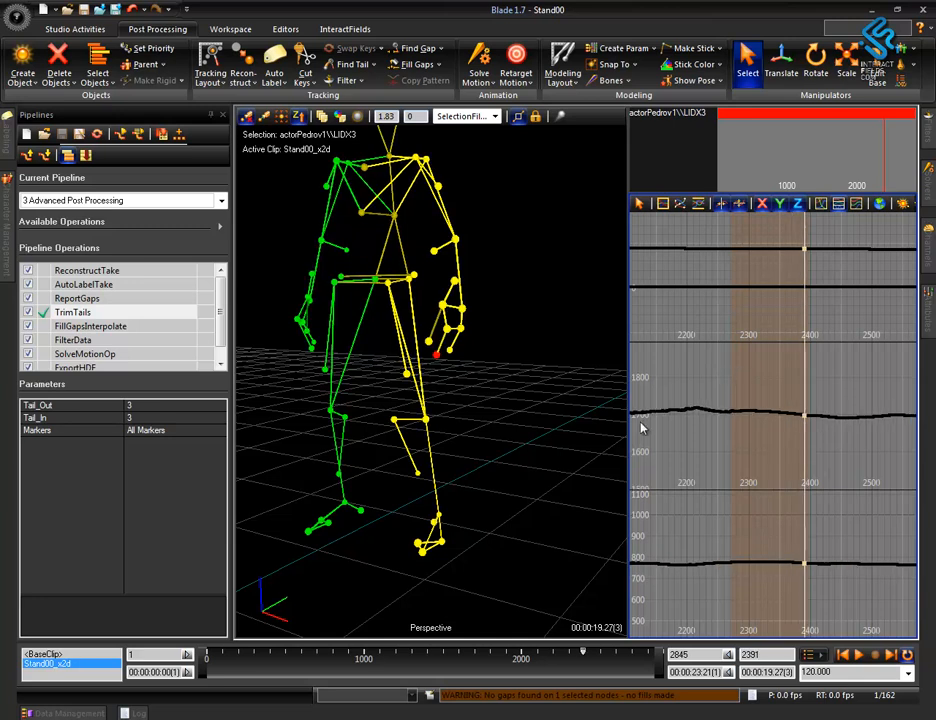
Select all of the figure's markers, find the next gap and enlarge the marker track list.
right_click_drag(516, 393, 547, 567, "alt")
left_click_drag(314, 175, 517, 519)
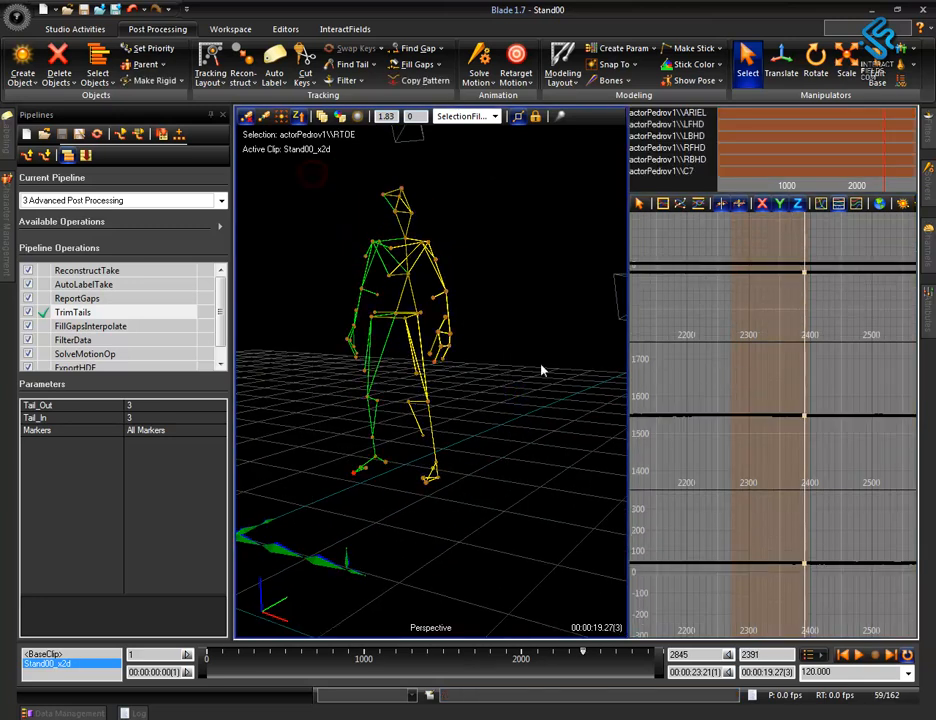
left_click(418, 48)
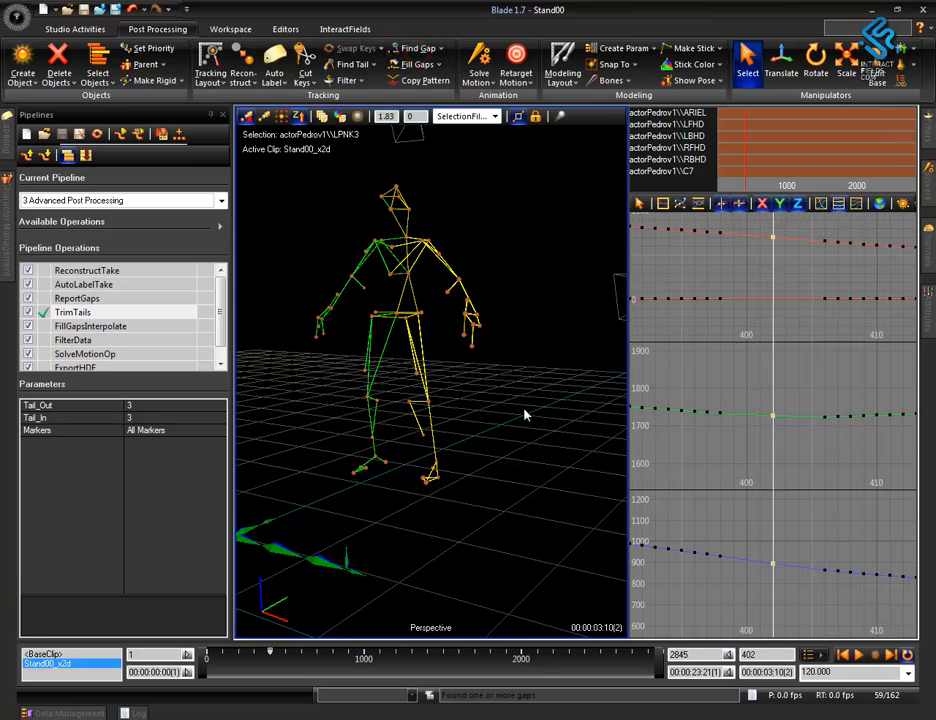
left_click_drag(687, 201, 693, 470)
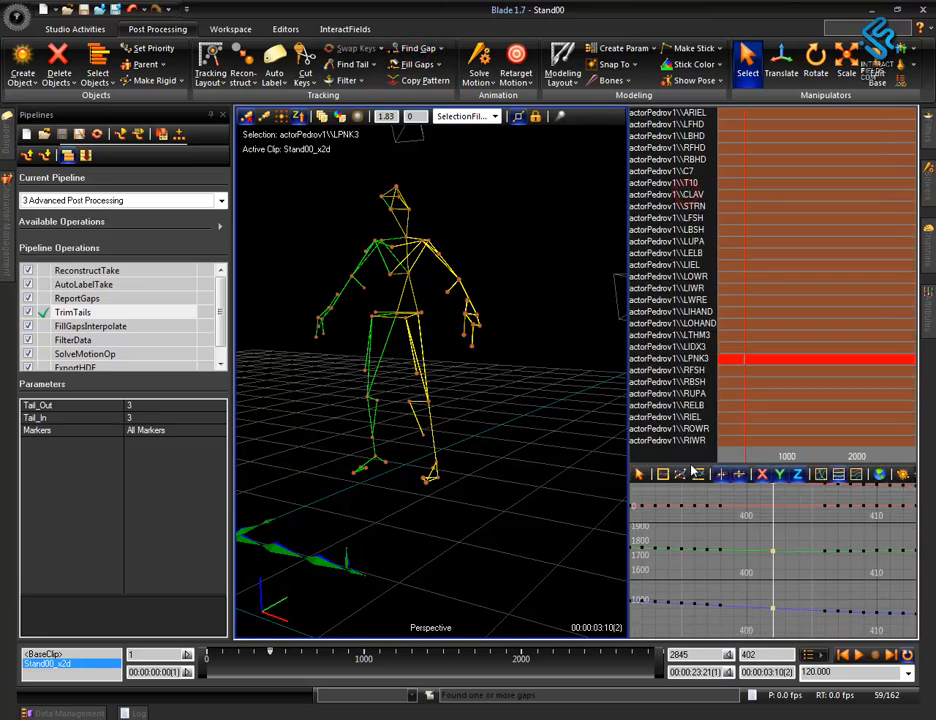
Inspect the LPNK3 gap around frame 402 by stepping back and forth through it in a closer view of the hand.
left_click_drag(508, 455, 457, 468, "alt")
right_click_drag(482, 434, 491, 306, "alt")
key("Left")
key("Left")
key("Left")
key("Left")
key("Left")
key("Left")
key("Left")
key("Left")
key("Left")
key("Left")
key("Right")
key("Right")
key("Right")
key("Right")
key("Right")
key("Right")
key("Right")
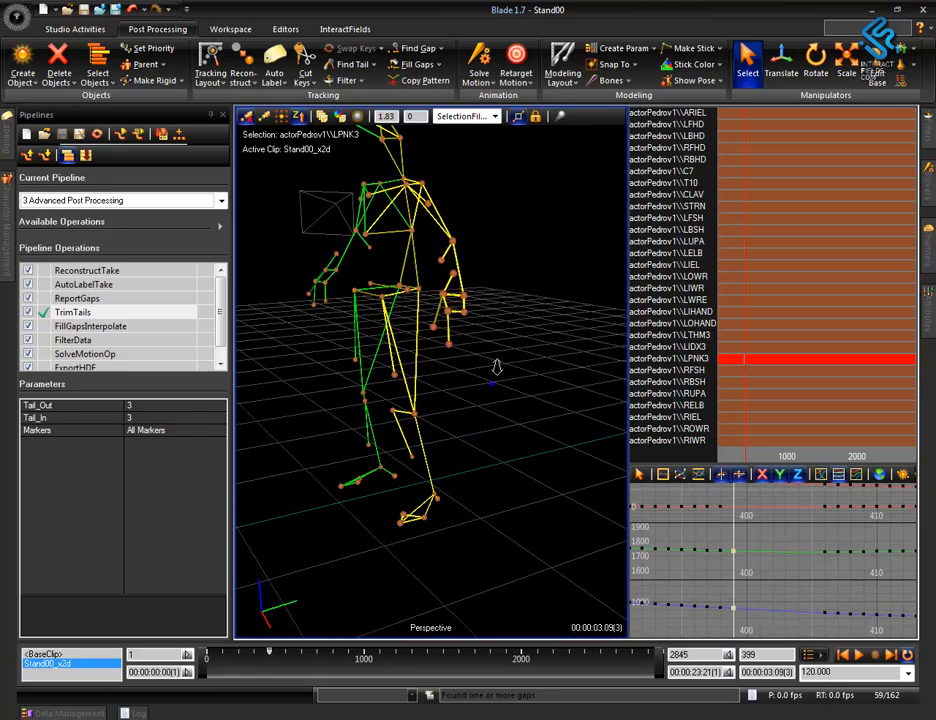
right_click_drag(493, 387, 524, 355, "alt")
key("Left")
key("Left")
key("Left")
key("Left")
key("Left")
key("Left")
key("Left")
key("Left")
key("Left")
key("Right")
key("Right")
key("Right")
key("Right")
key("Right")
key("Right")
key("Right")
key("Right")
key("Right")
key("Right")
key("Right")
key("Right")
key("Right")
key("Right")
key("Right")
key("Right")
key("Right")
key("Right")
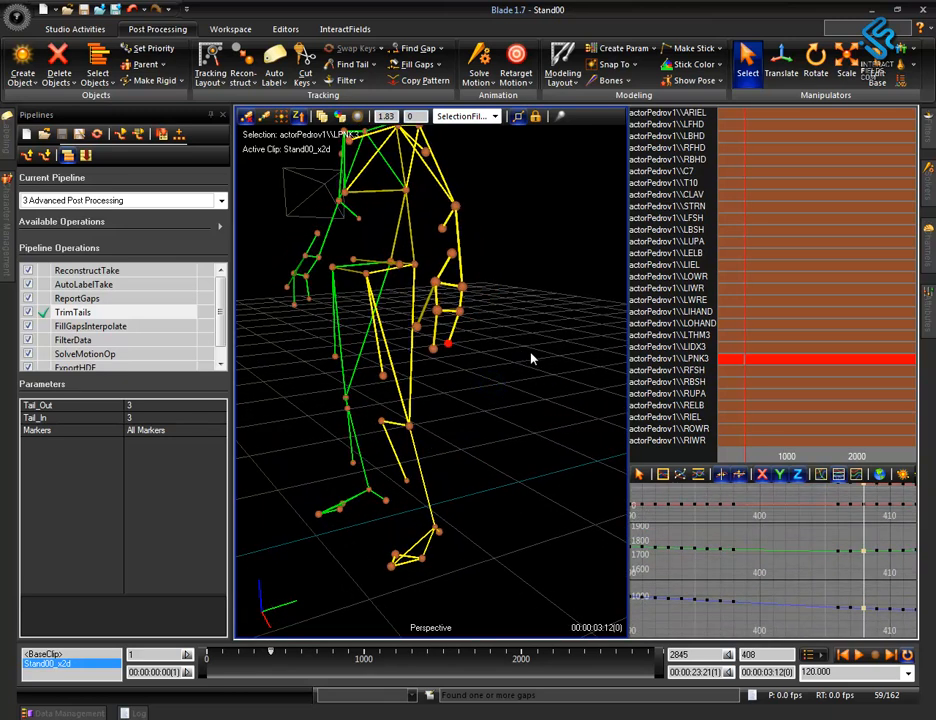
Select the time range from about frame 397 to 406 and fill the LPNK3 gap within it.
right_click_drag(754, 556, 684, 531, "alt")
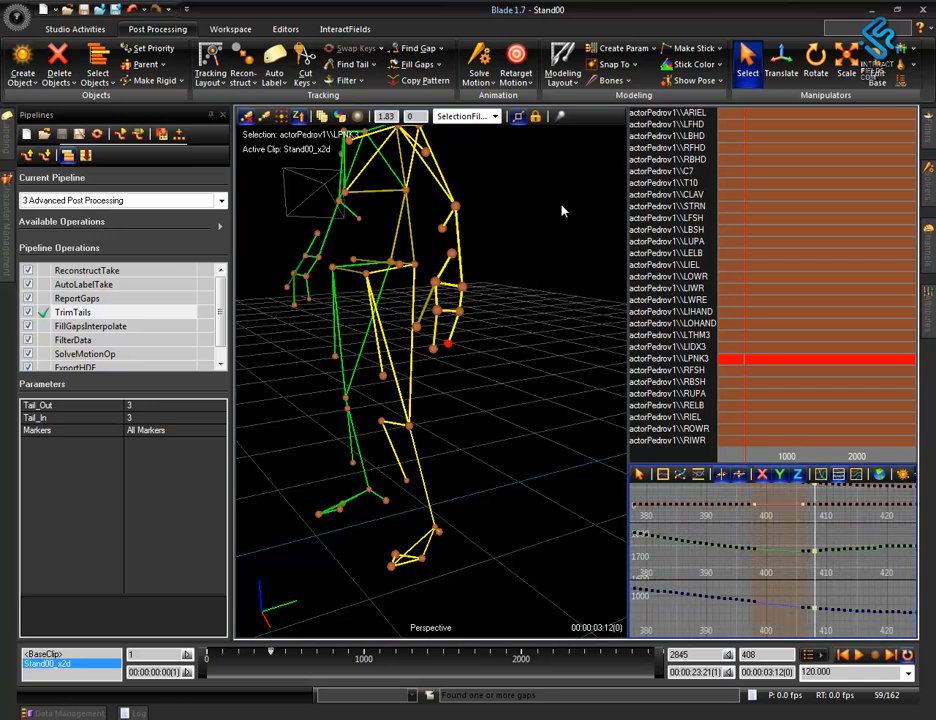
left_click(417, 66)
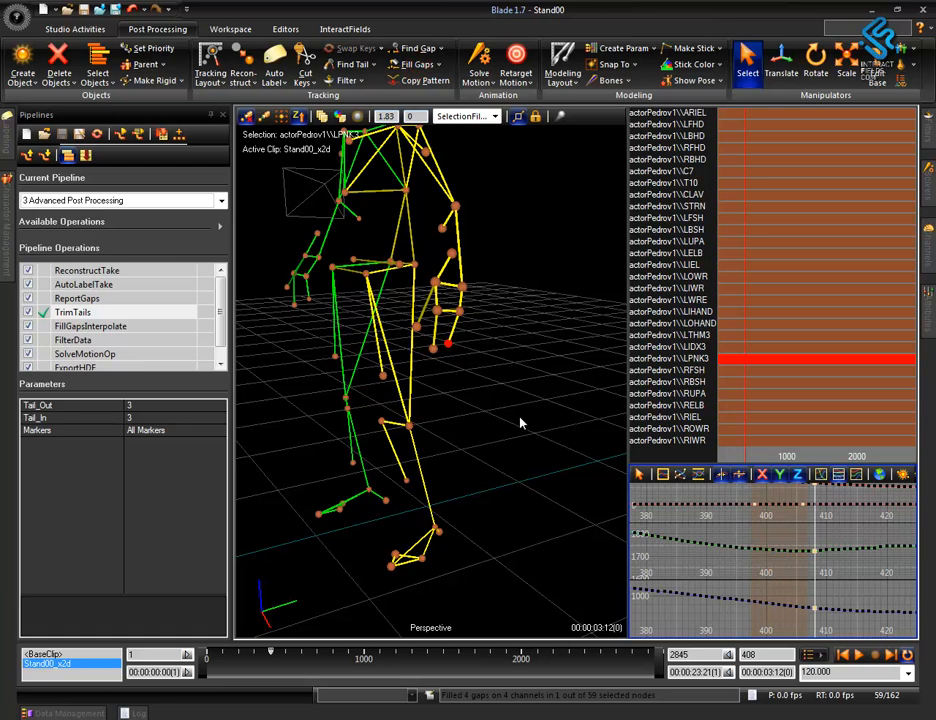
Step back and forth through the filled LPNK3 range between frames 397 and 412, checking the hand's motion from different angles.
key("Left")
key("Left")
key("Left")
key("Left")
key("Left")
key("Left")
key("Left")
key("Left")
key("Left")
key("Left")
key("Left")
key("Left")
key("Left")
key("Left")
key("Left")
key("Right")
key("Right")
key("Right")
key("Right")
key("Right")
key("Right")
key("Right")
key("Right")
key("Right")
key("Right")
key("Right")
key("Right")
key("Right")
key("Right")
key("Right")
key("Right")
key("Right")
key("Right")
key("Right")
key("Right")
key("Left")
key("Left")
key("Left")
key("Left")
key("Left")
key("Left")
key("Left")
key("Left")
key("Left")
key("Left")
key("Left")
key("Left")
key("Left")
key("Left")
key("Left")
key("Left")
key("Left")
key("Left")
key("Left")
key("Left")
key("Left")
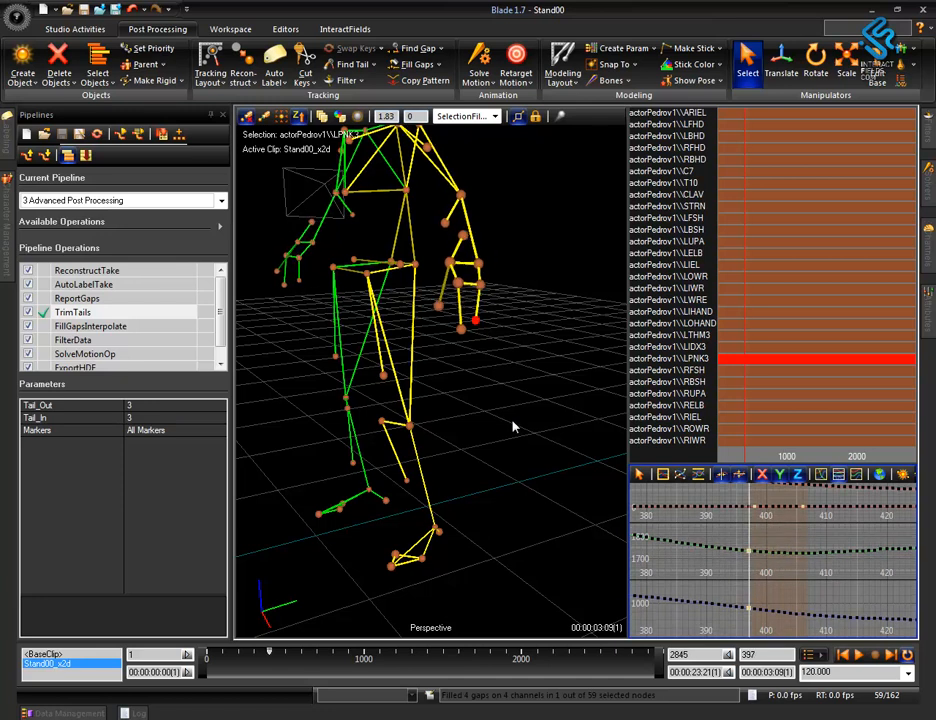
key("Left")
key("Left")
key("Left")
key("Left")
key("Right")
key("Right")
key("Right")
key("Right")
key("Right")
key("Right")
key("Right")
key("Right")
key("Right")
key("Right")
key("Right")
key("Right")
key("Right")
key("Right")
key("Right")
key("Right")
key("Right")
key("Right")
key("Right")
key("Right")
left_click_drag(485, 405, 516, 412, "alt")
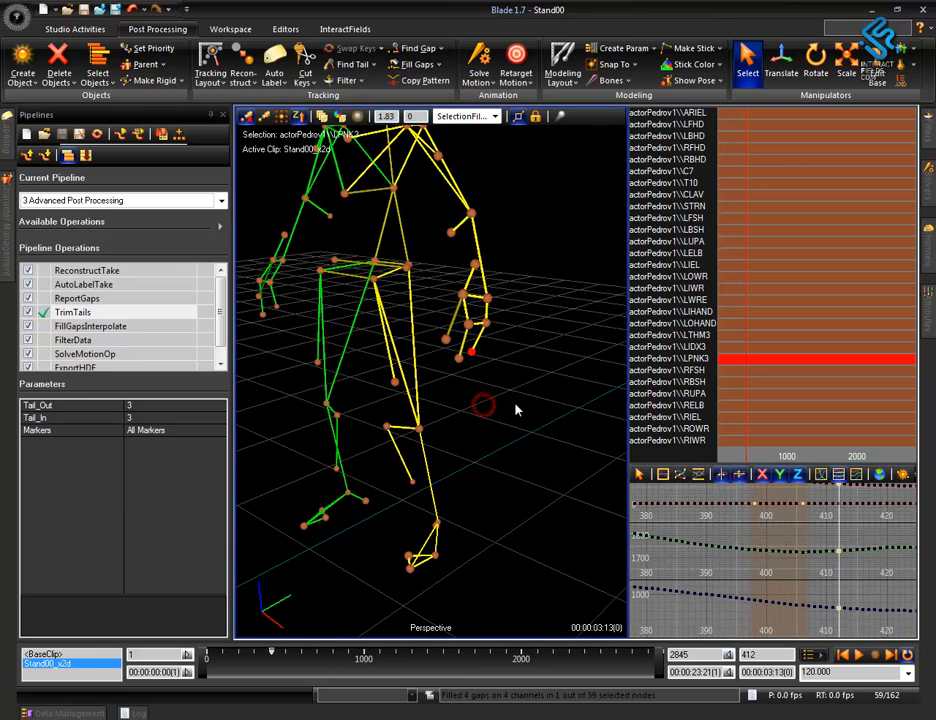
right_click(509, 388)
left_click_drag(479, 462, 481, 398, "alt")
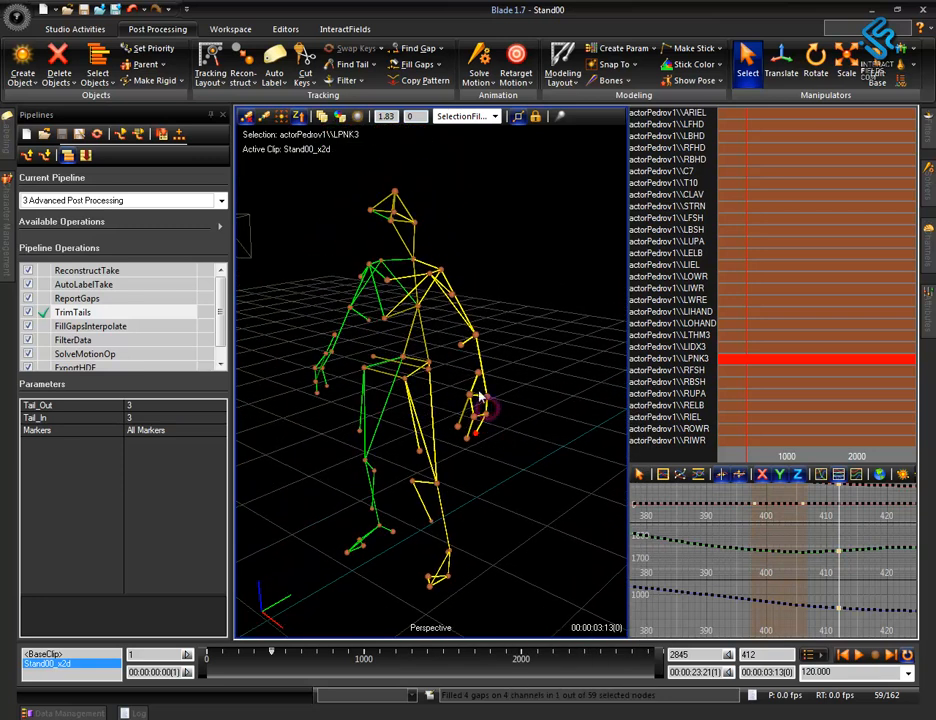
Examine the inner elbow markers LIEL and RIEL individually, starting from a cleared selection.
left_click(460, 346)
left_click(508, 353)
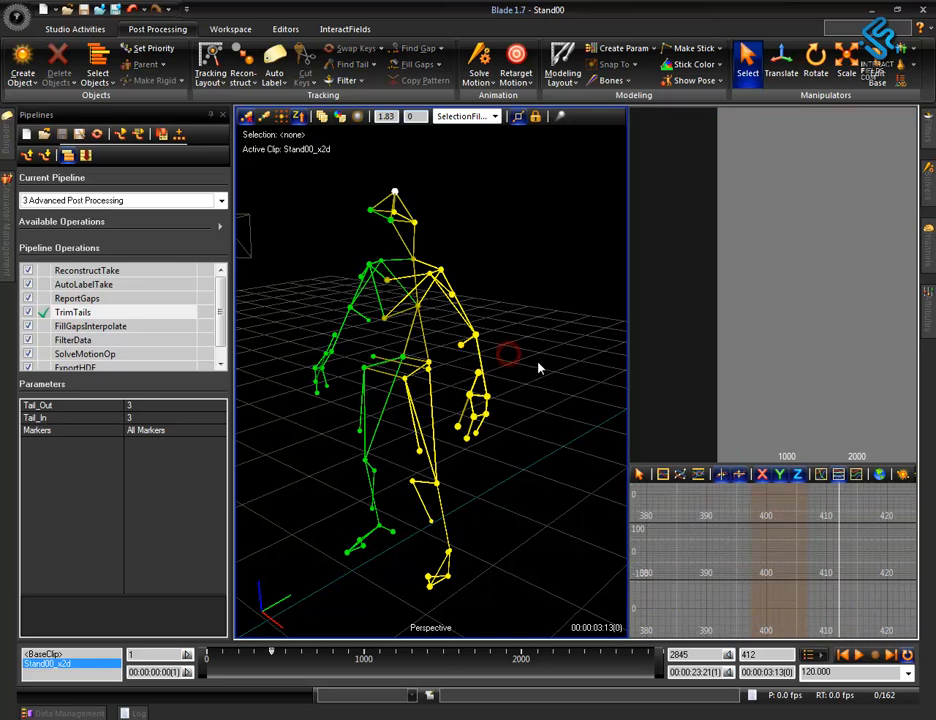
left_click(461, 345)
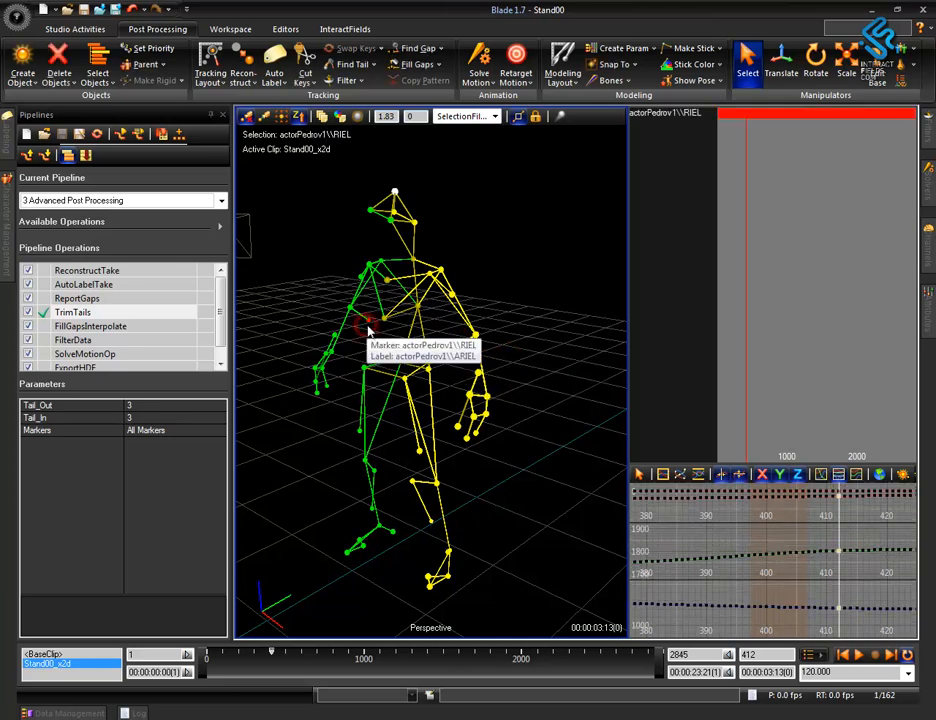
left_click(367, 321)
left_click(461, 347, "ctrl")
Select both inner knee markers together, LKNI and RKNI.
left_click_drag(562, 577, 519, 518, "alt")
left_click(422, 483)
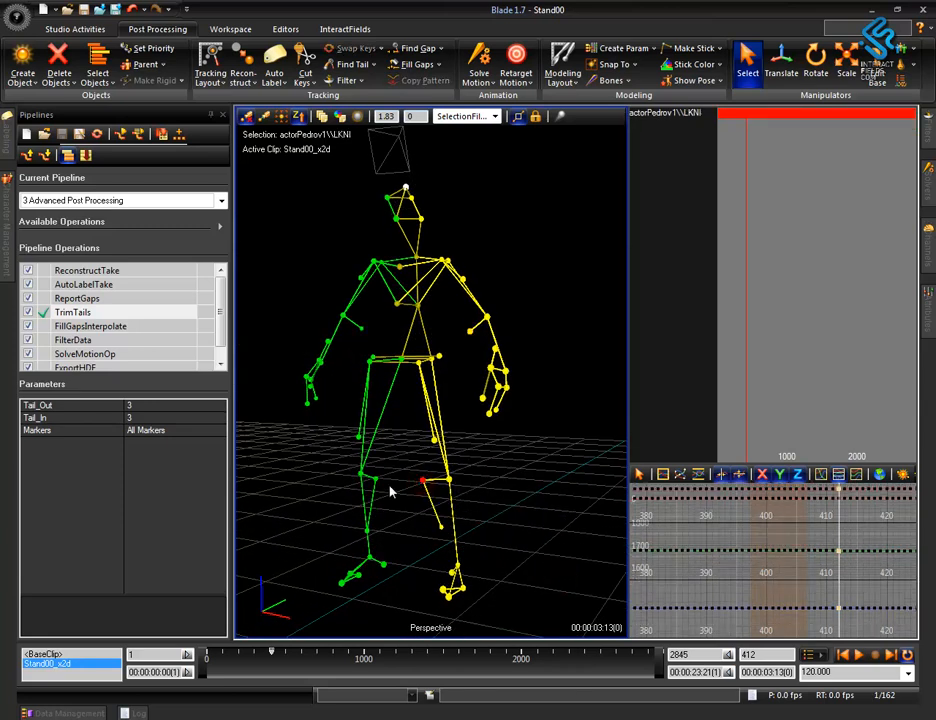
left_click(378, 485, "ctrl")
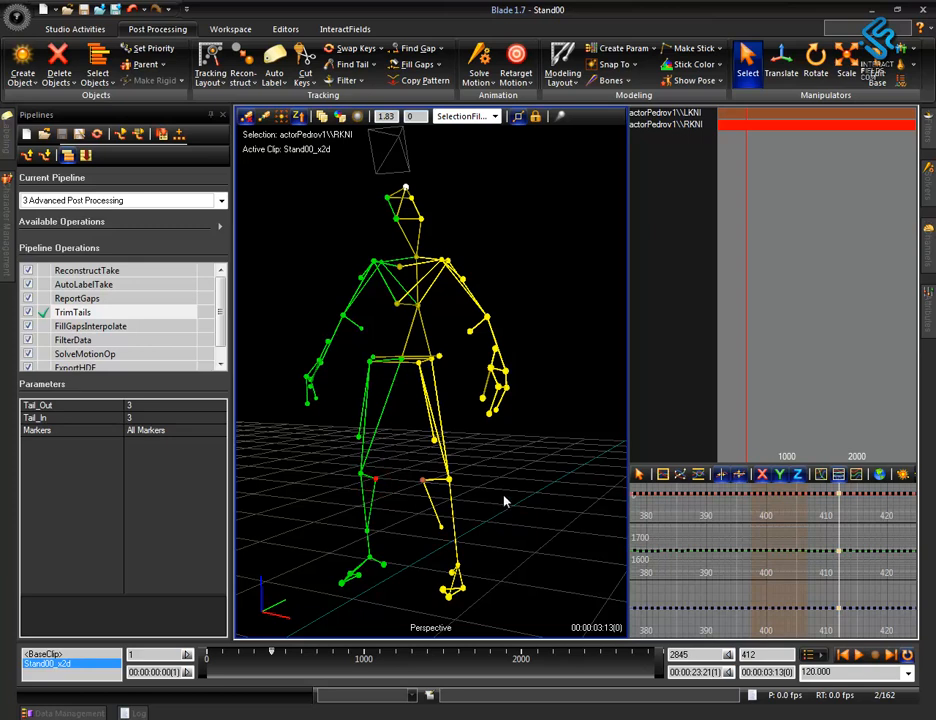
Select all of the actor's markers and search them for remaining gaps.
left_click_drag(497, 499, 533, 466, "alt")
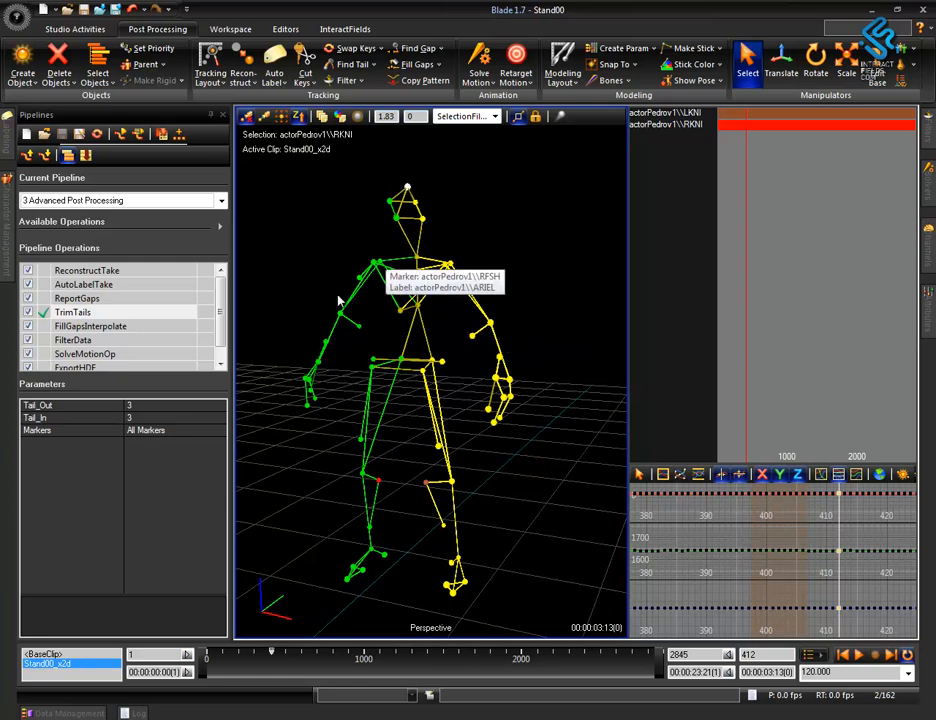
left_click_drag(291, 197, 560, 583)
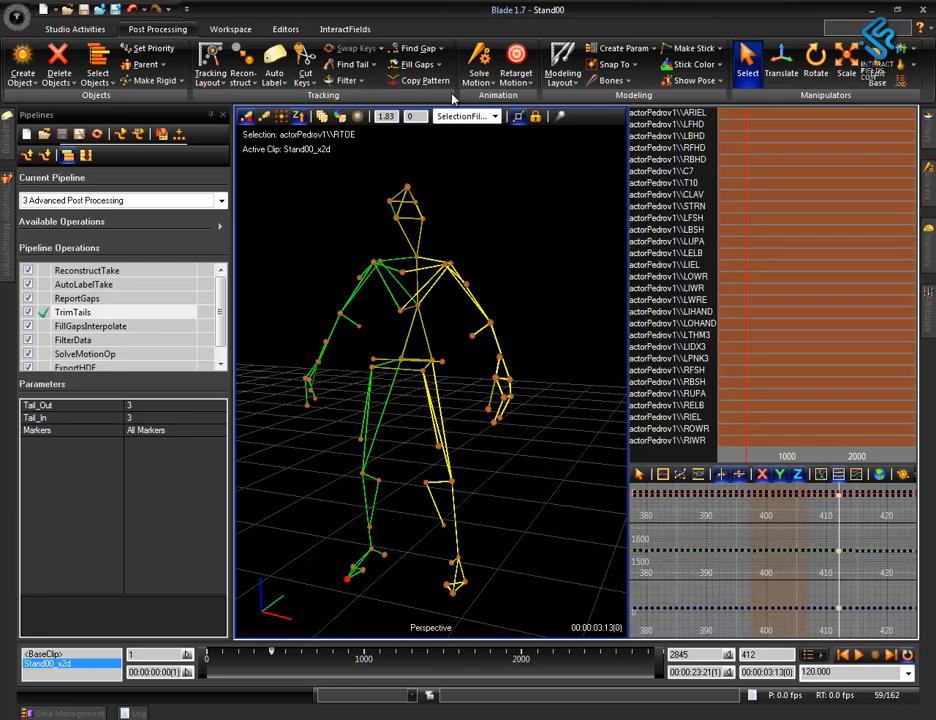
left_click(416, 48)
left_click_drag(515, 697, 413, 683)
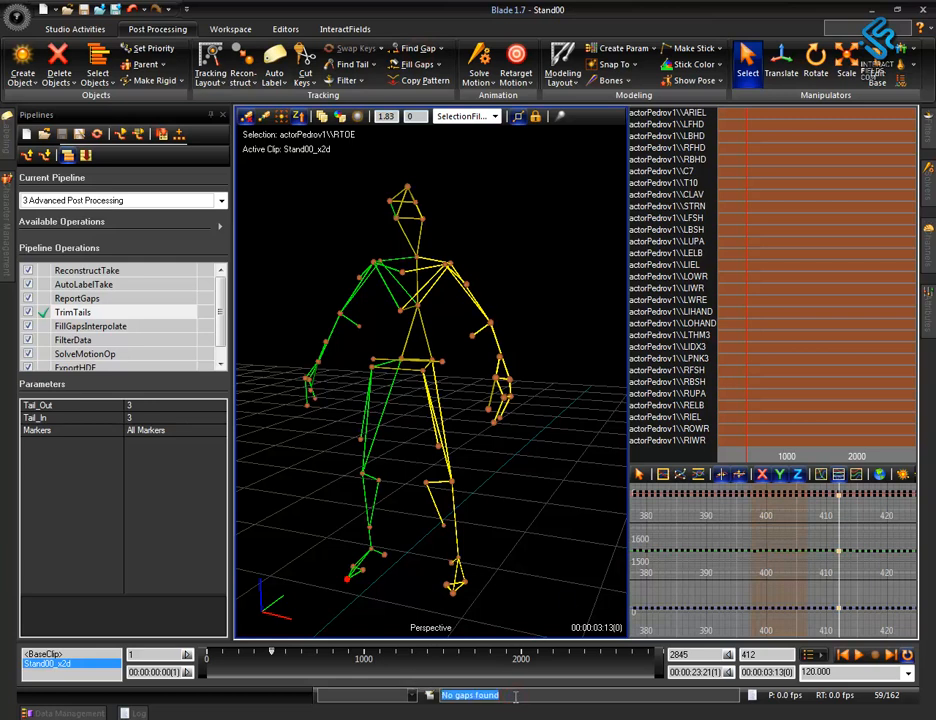
left_click(544, 479)
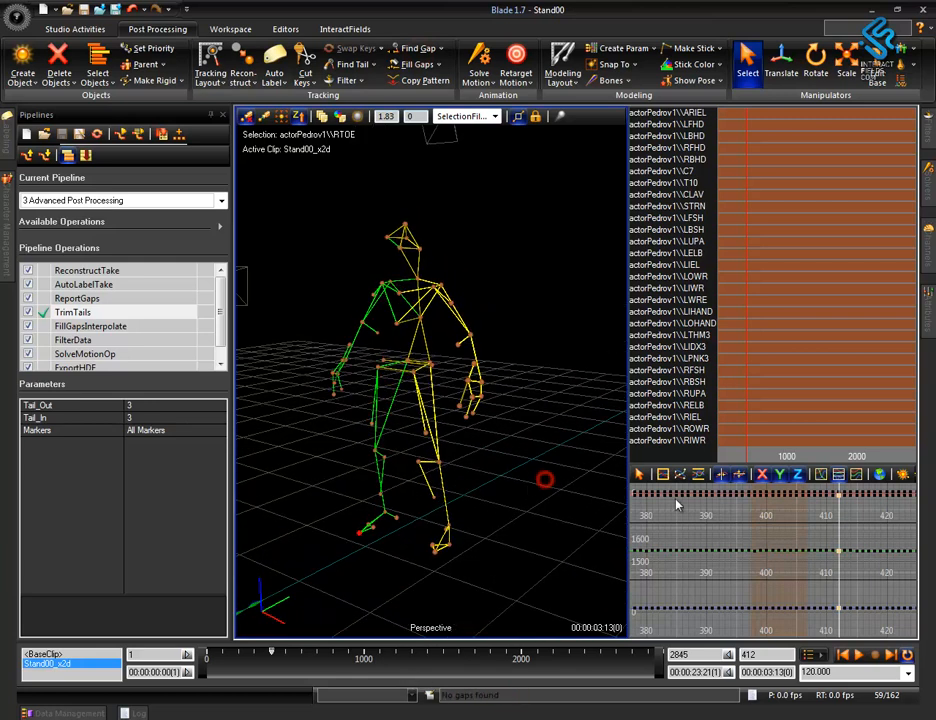
right_click_drag(543, 520, 445, 475, "alt")
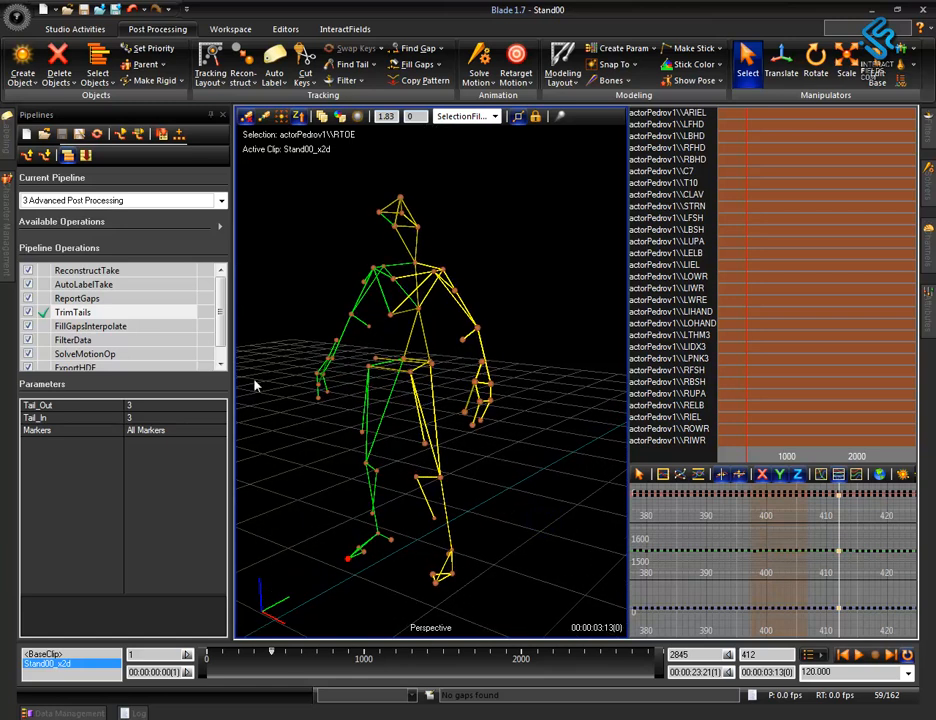
Return to frame 1 and run FillGapsInterpolate on all objects over all time, keeping the maximum gap size at 10.
right_click(520, 439)
left_click(517, 244)
left_click(207, 654)
right_click_drag(546, 380, 549, 547, "alt")
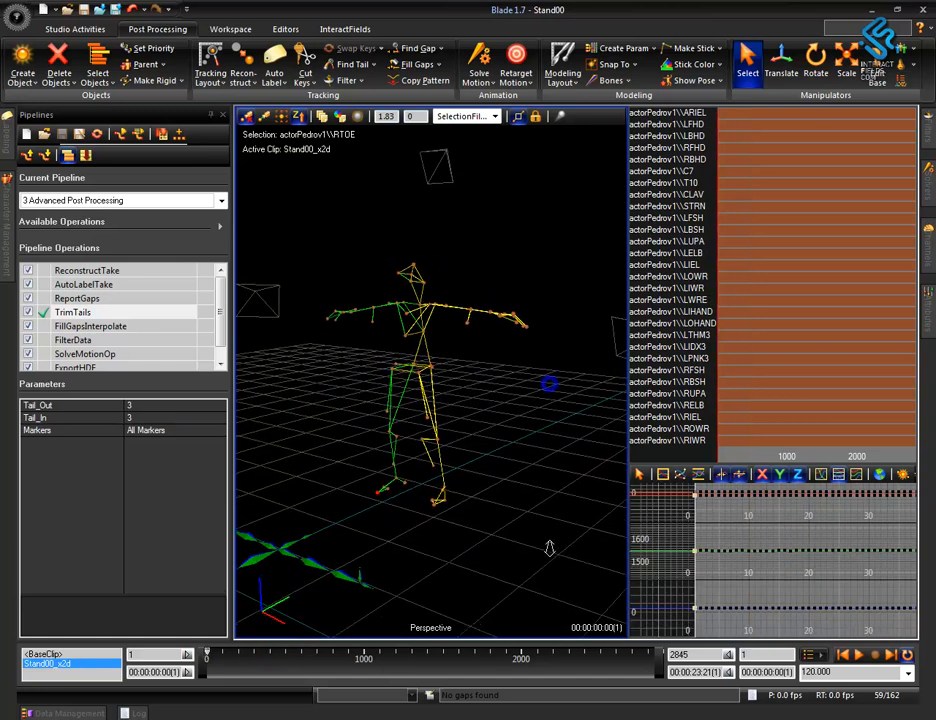
left_click(112, 326)
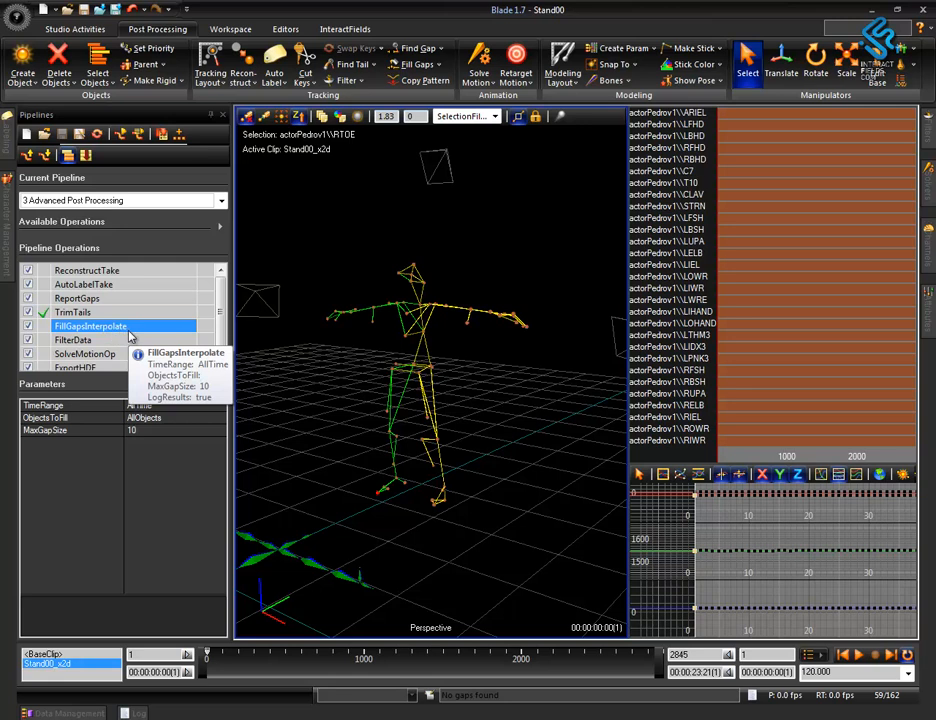
left_click(137, 431)
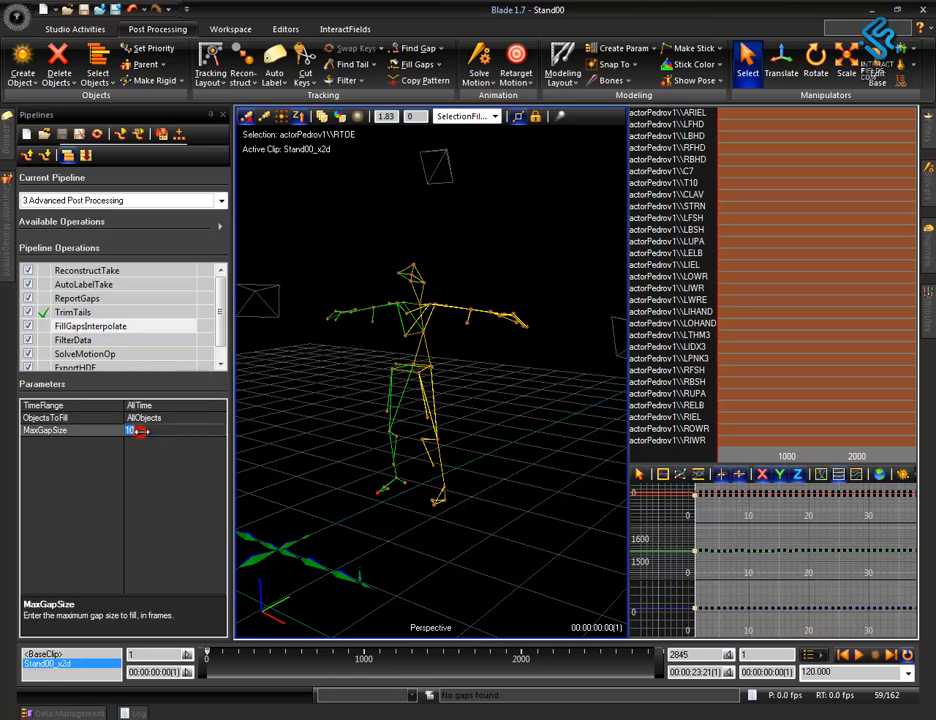
double_click(142, 327)
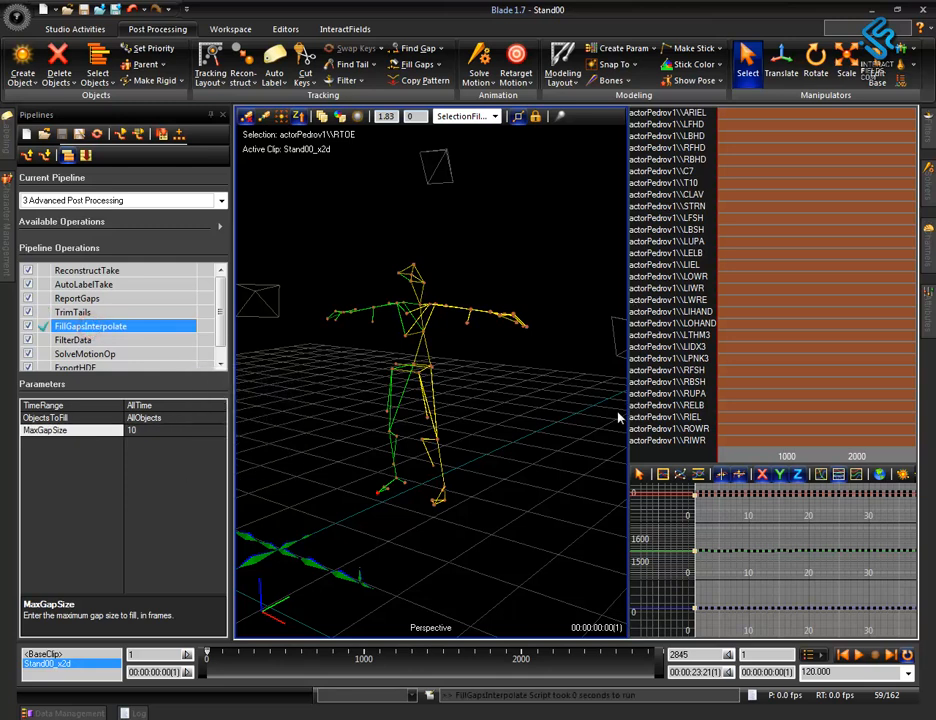
right_click_drag(513, 371, 494, 292, "alt")
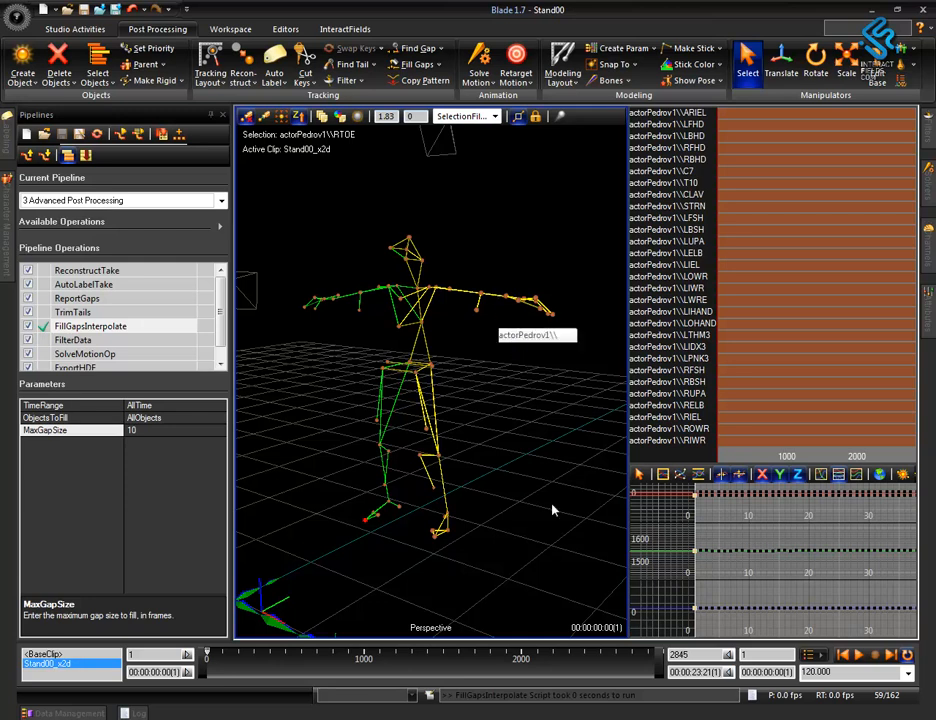
Run FilterData on all marker translations with a 0.1 cutoff and threshold 35, and scrub ahead to frame 56.
left_click(108, 342)
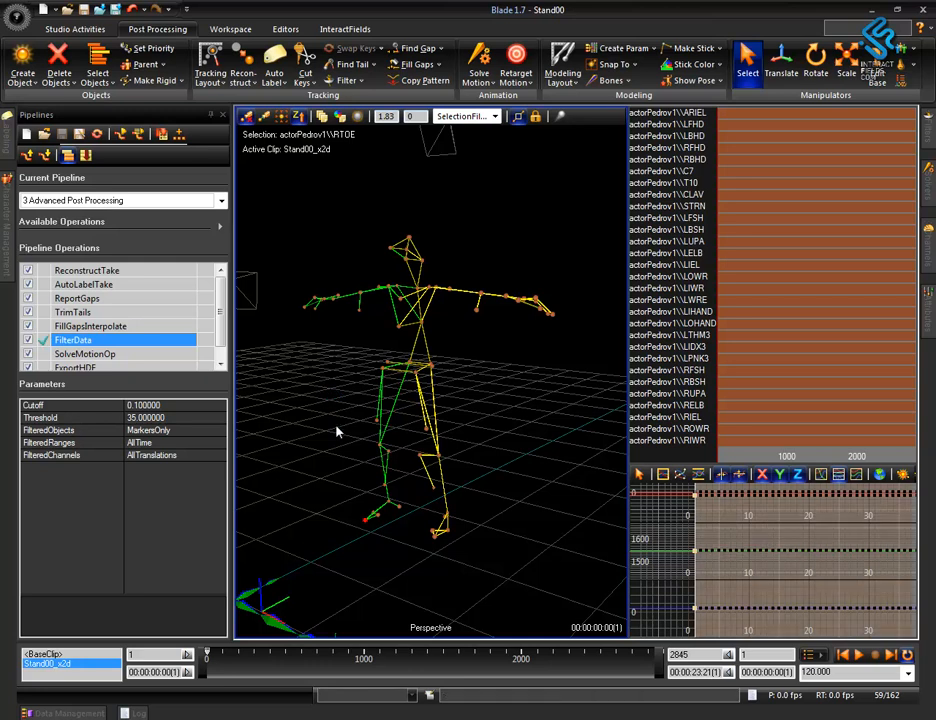
mouse_move(207, 657)
left_mouse_down()
mouse_move(481, 694)
mouse_move(618, 692)
mouse_move(430, 690)
mouse_move(253, 643)
mouse_move(216, 660)
left_mouse_up()
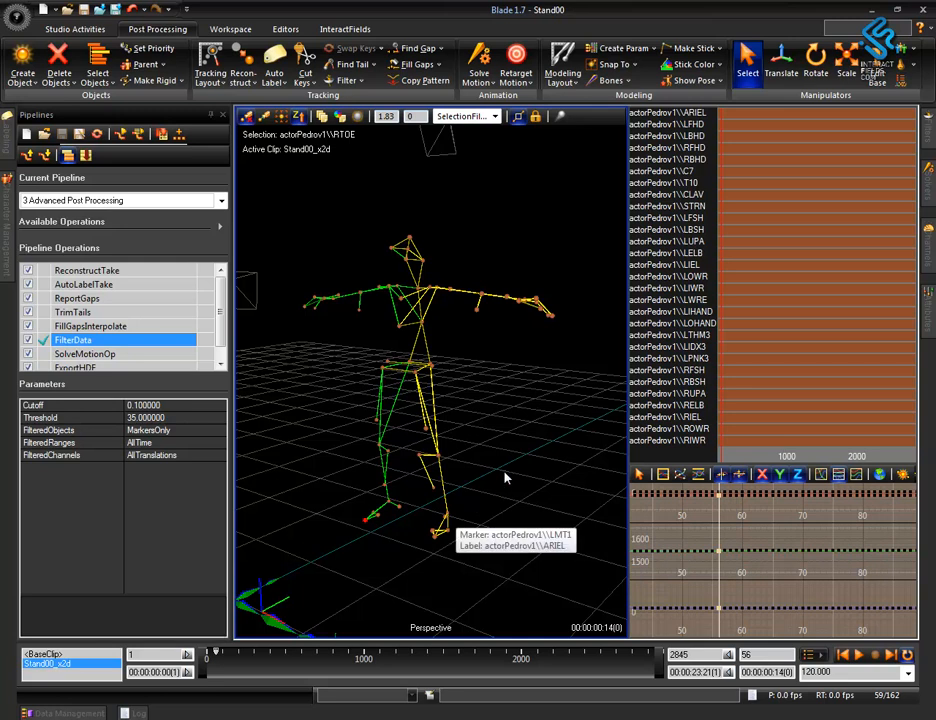
right_click_drag(500, 416, 503, 445, "alt")
Run SolveMotionOp over the play range with normal fit quality to fit the skeleton to the markers.
left_click(103, 353)
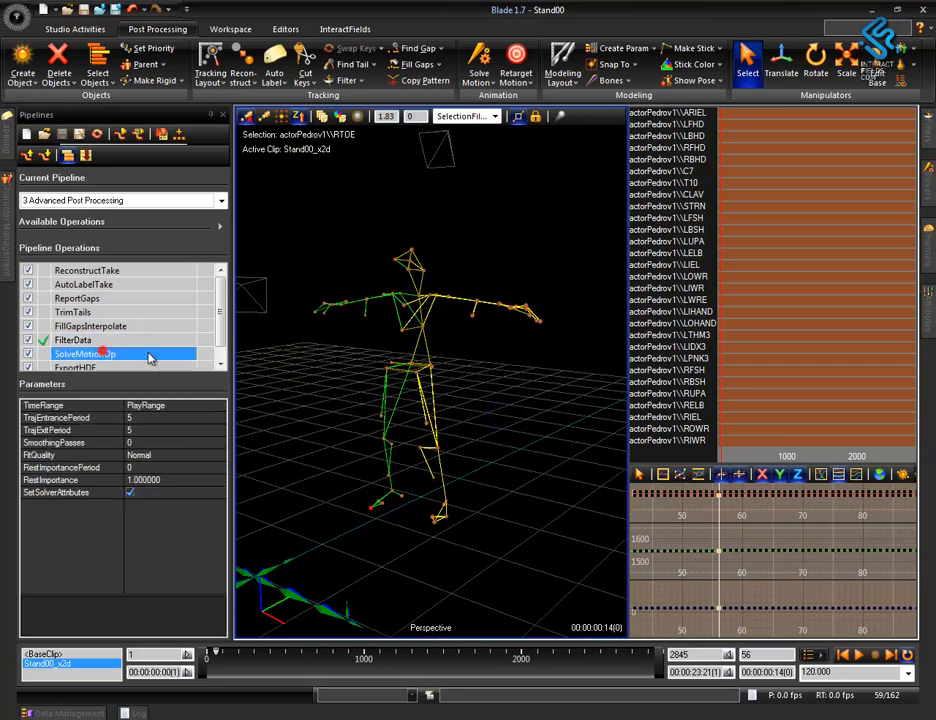
scroll(225, 319, "down", 1)
mouse_move(110, 350)
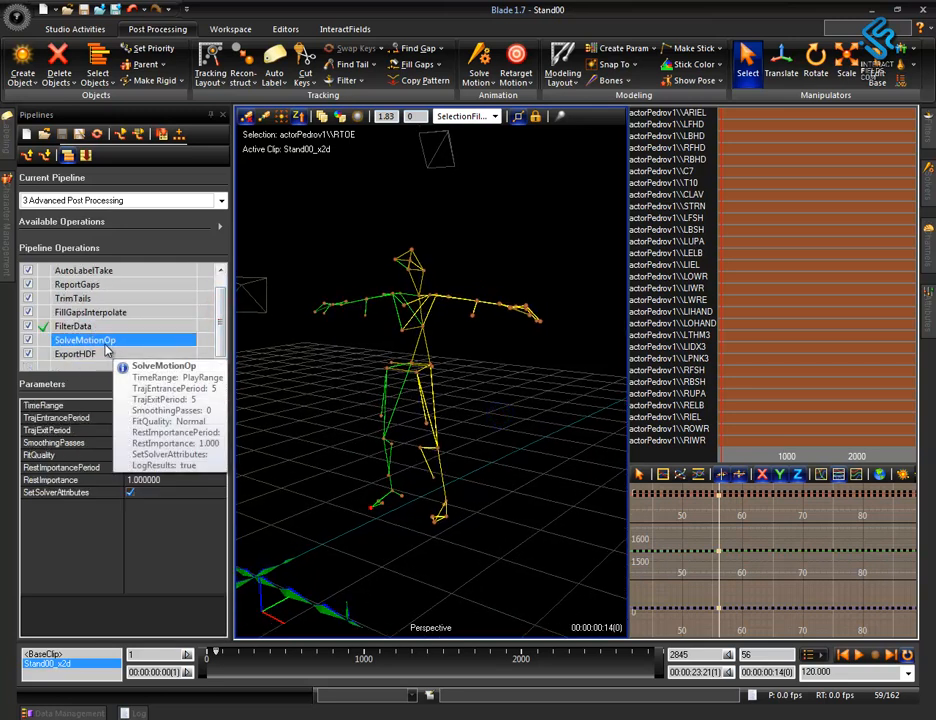
right_click_drag(447, 455, 440, 526, "alt")
middle_click_drag(440, 526, 484, 471, "alt")
left_click_drag(484, 471, 512, 529, "alt")
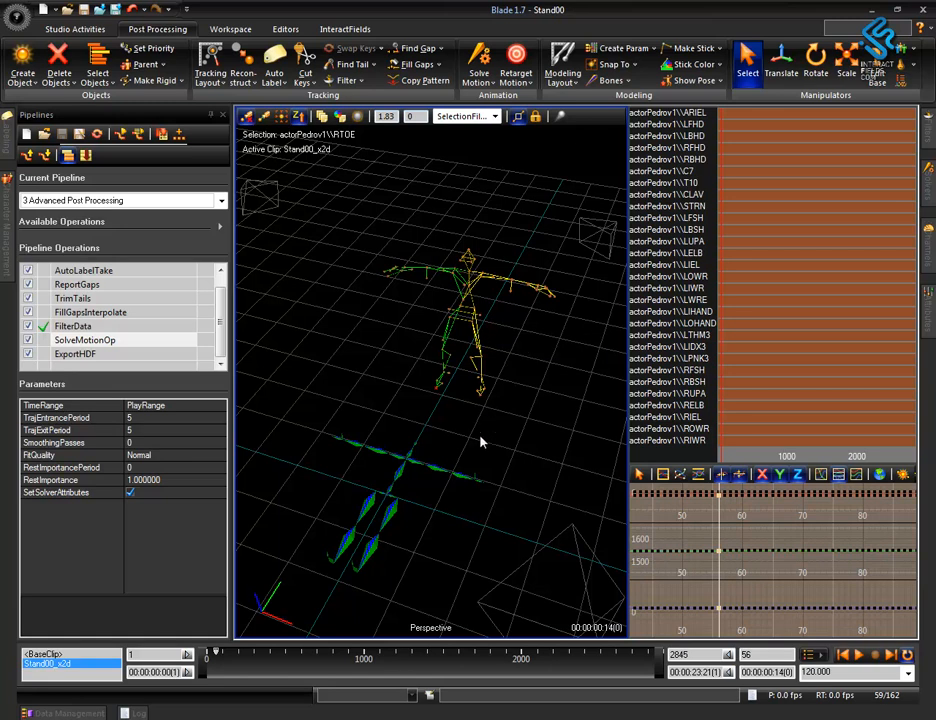
left_click_drag(518, 449, 479, 470, "alt")
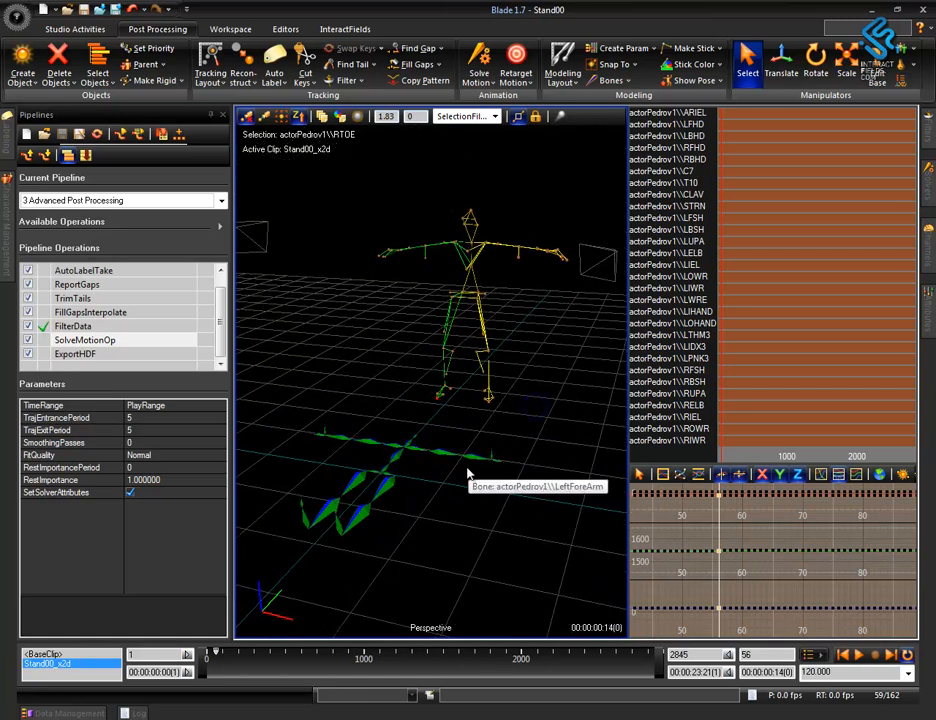
double_click(115, 340)
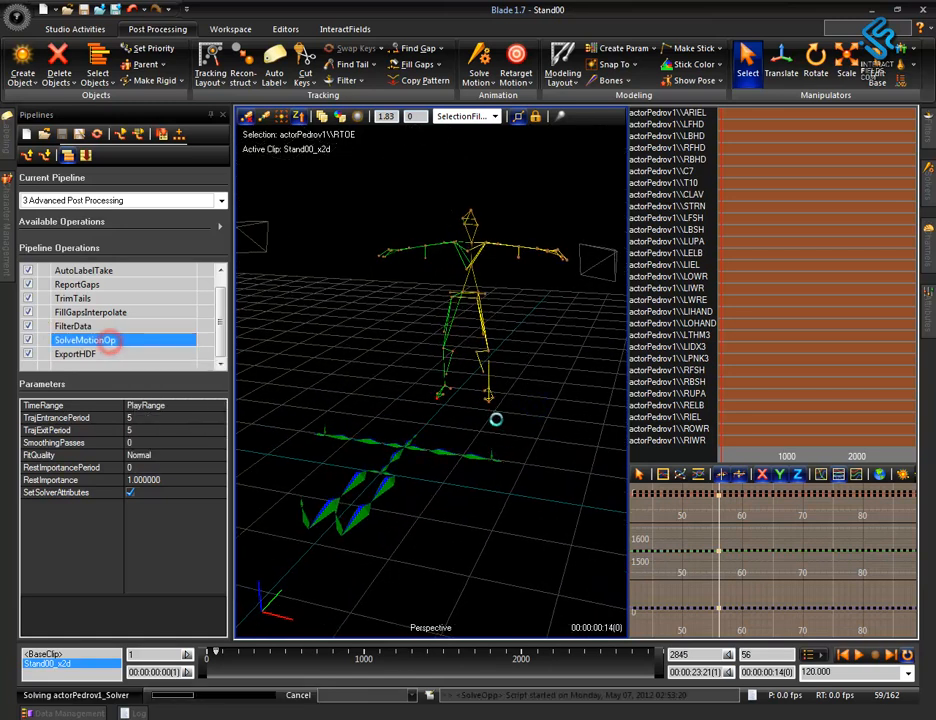
Scrub through the solved take and examine from several angles how the skeleton follows the markers.
middle_click_drag(480, 389, 460, 487, "alt")
right_click_drag(480, 484, 506, 303, "alt")
middle_click_drag(503, 428, 496, 352, "alt")
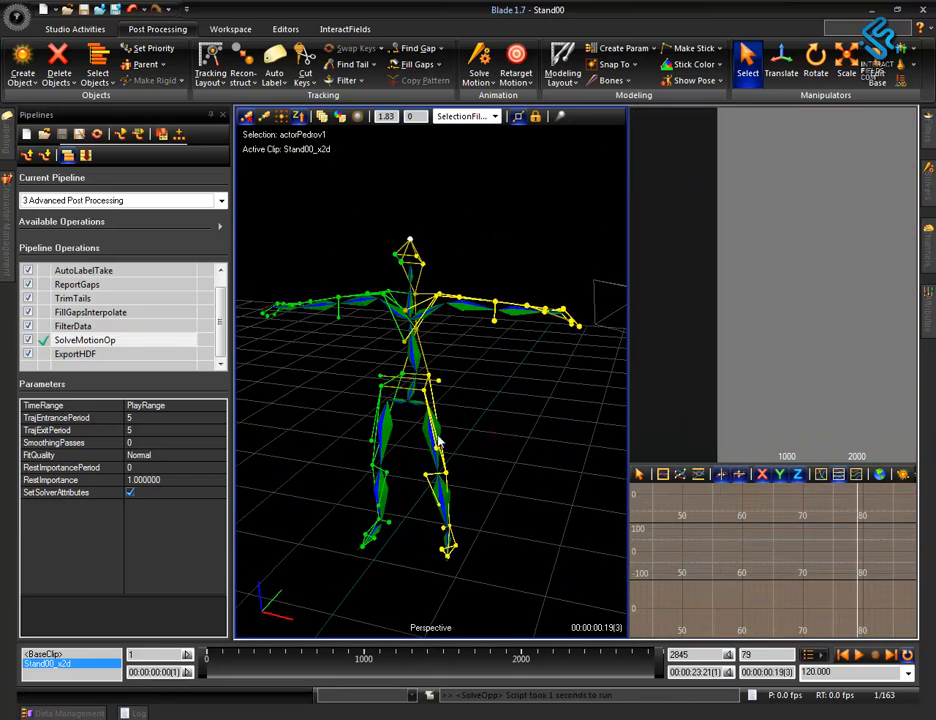
mouse_move(240, 655)
left_mouse_down()
mouse_move(541, 708)
mouse_move(668, 712)
mouse_move(577, 710)
left_mouse_up()
scroll(493, 497, "up", 5)
middle_click_drag(491, 493, 507, 451, "alt")
mouse_move(435, 496)
left_mouse_down("alt")
mouse_move(501, 485)
mouse_move(503, 496)
mouse_move(447, 502)
left_mouse_up("alt")
Select the right wrist and hand markers, keep the view following them, and scrub back to frame 1 to check their motion.
left_click(343, 388)
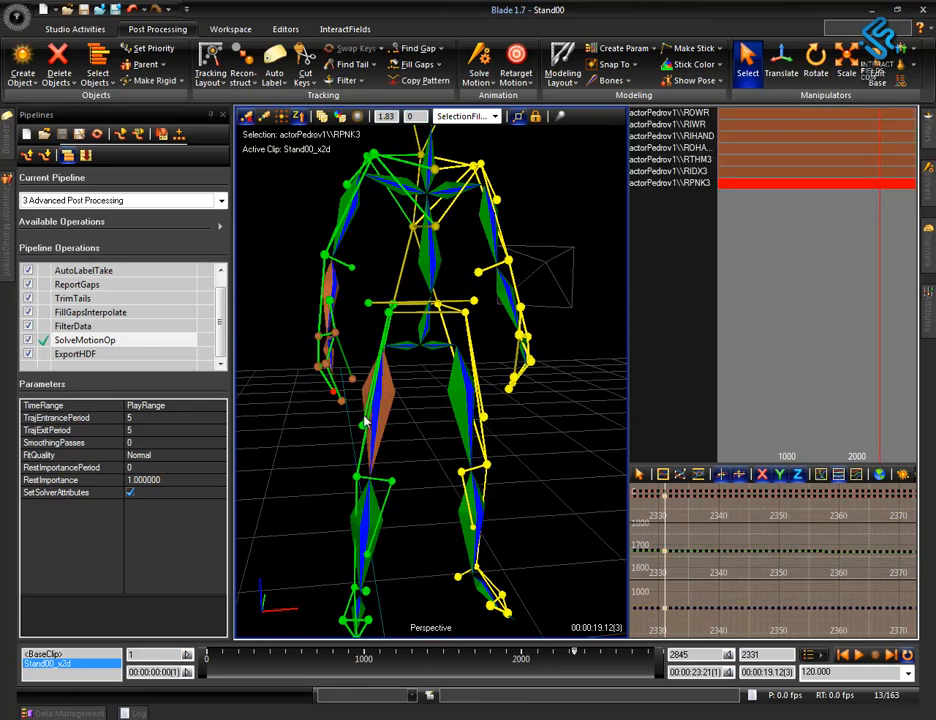
left_click(281, 117)
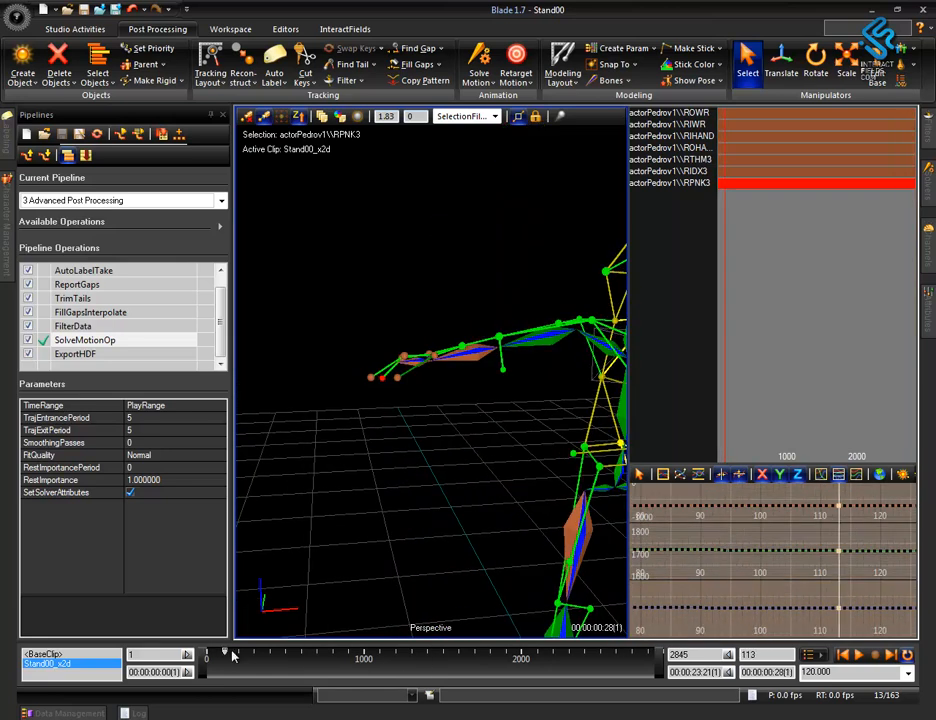
left_click_drag(227, 653, 196, 652)
right_click_drag(433, 417, 488, 606, "alt")
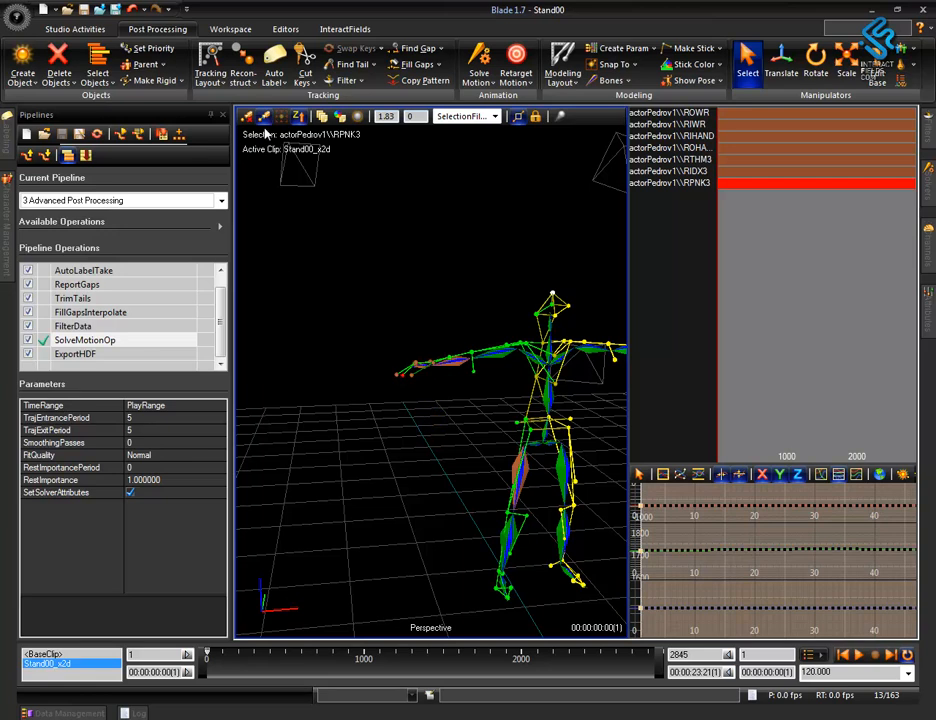
Export the solved Stand00 take as HDF and as a markers-only C3D using the Export Import pipeline.
double_click(99, 355)
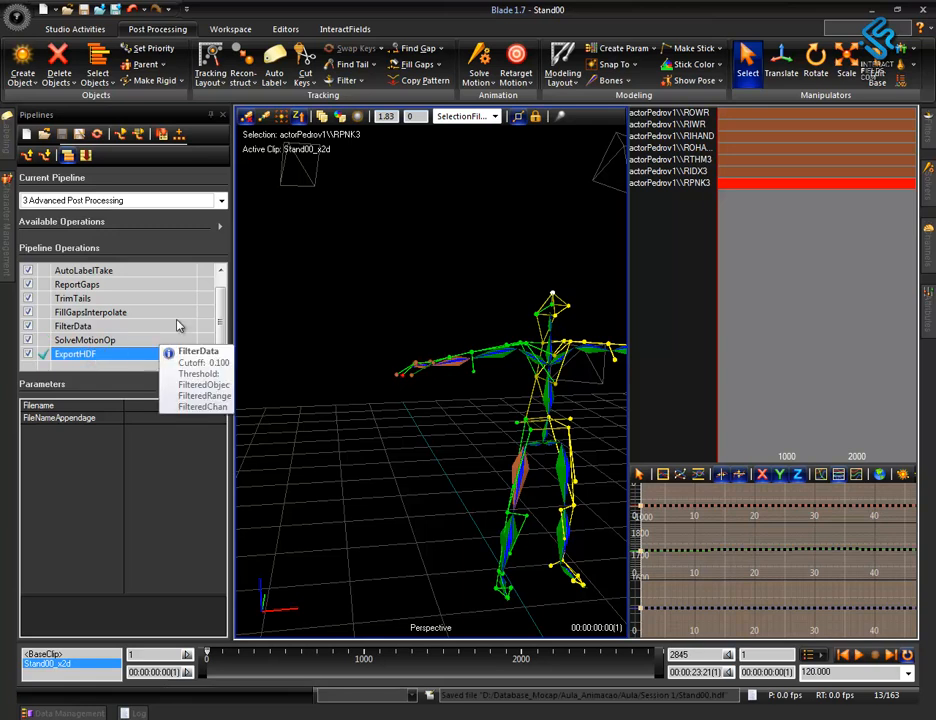
left_click(224, 202)
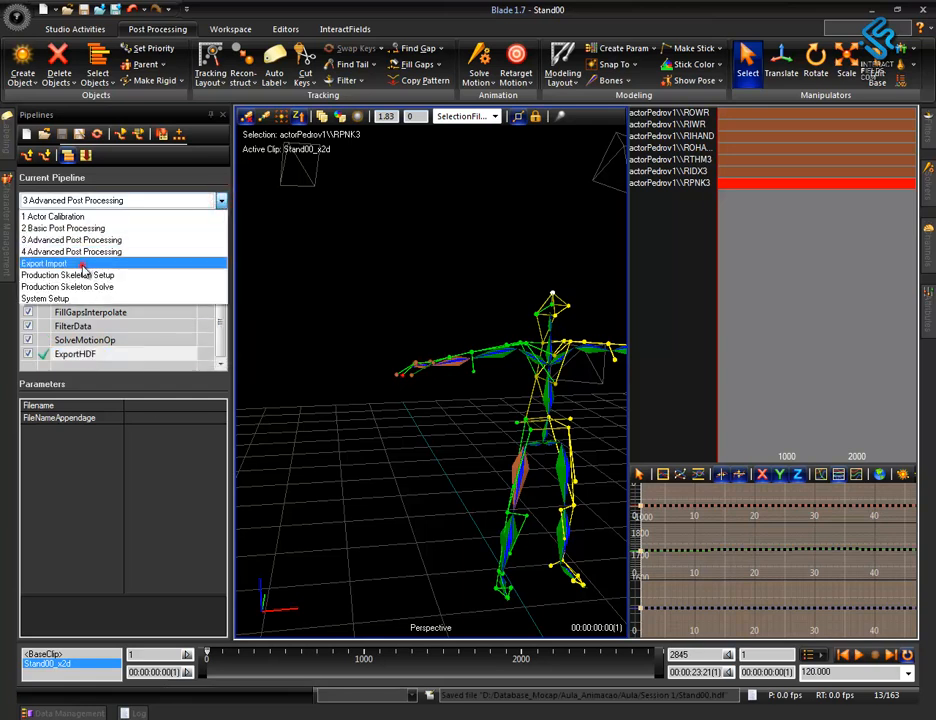
left_click(130, 263)
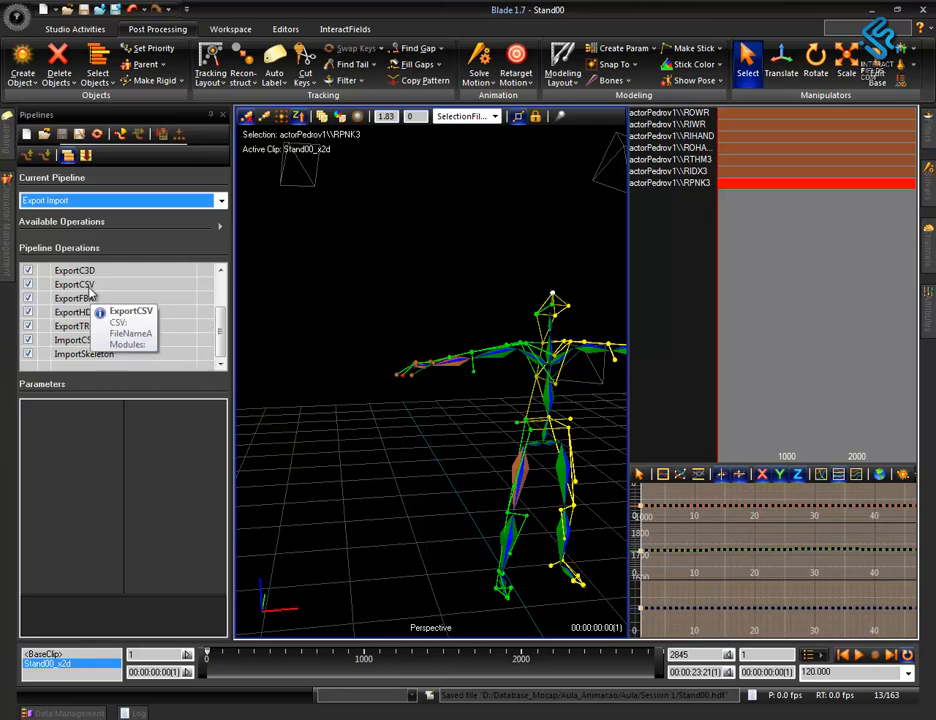
left_click(85, 271)
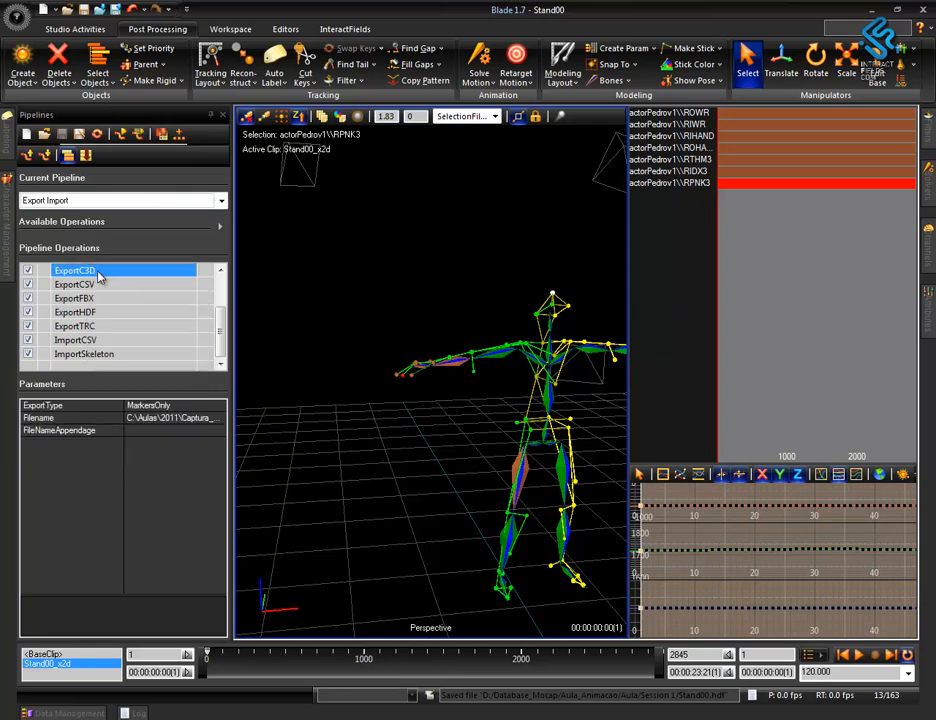
double_click(94, 272)
mouse_move(387, 310)
right_mouse_down("alt")
mouse_move(439, 434)
mouse_move(434, 465)
right_mouse_up("alt")
left_click_drag(433, 467, 416, 470, "alt")
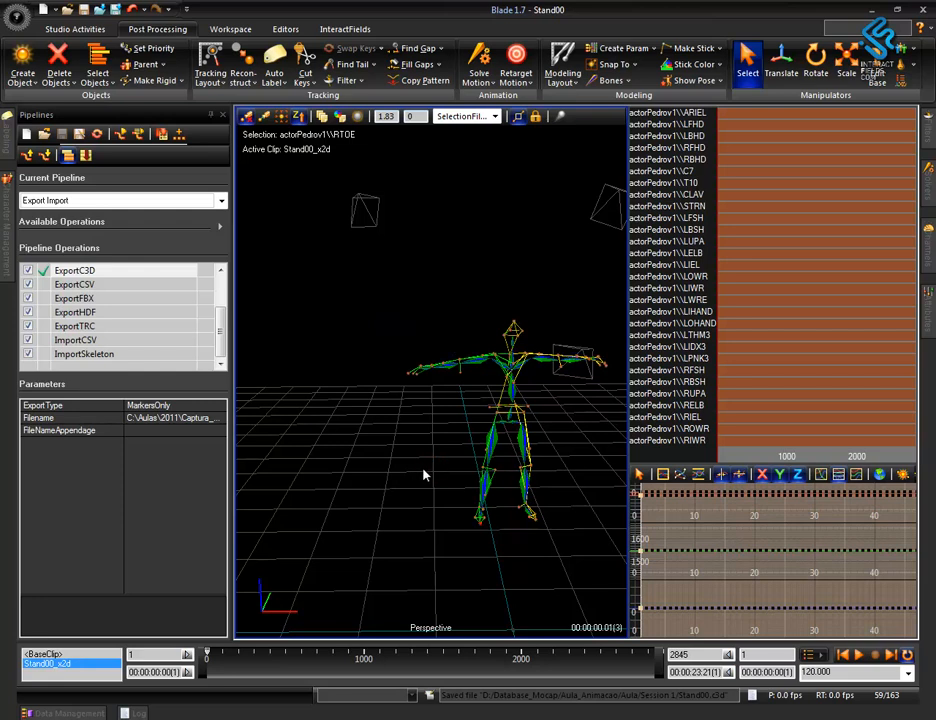
key("space")
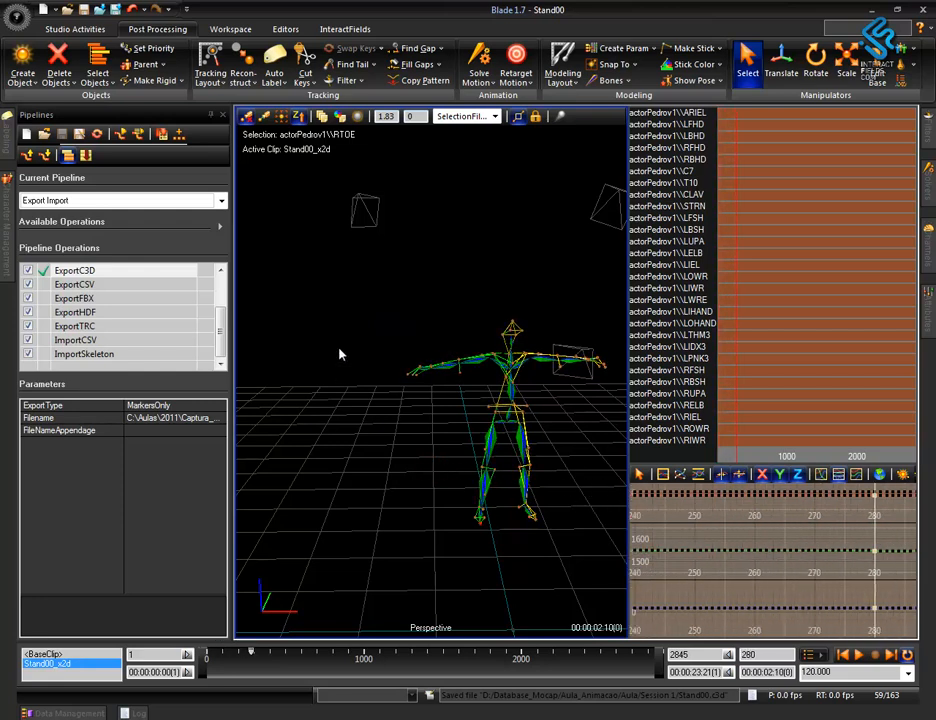
Load the x2d data of the Walk00 take from Session 1 without saving changes to Stand00.
key("F2")
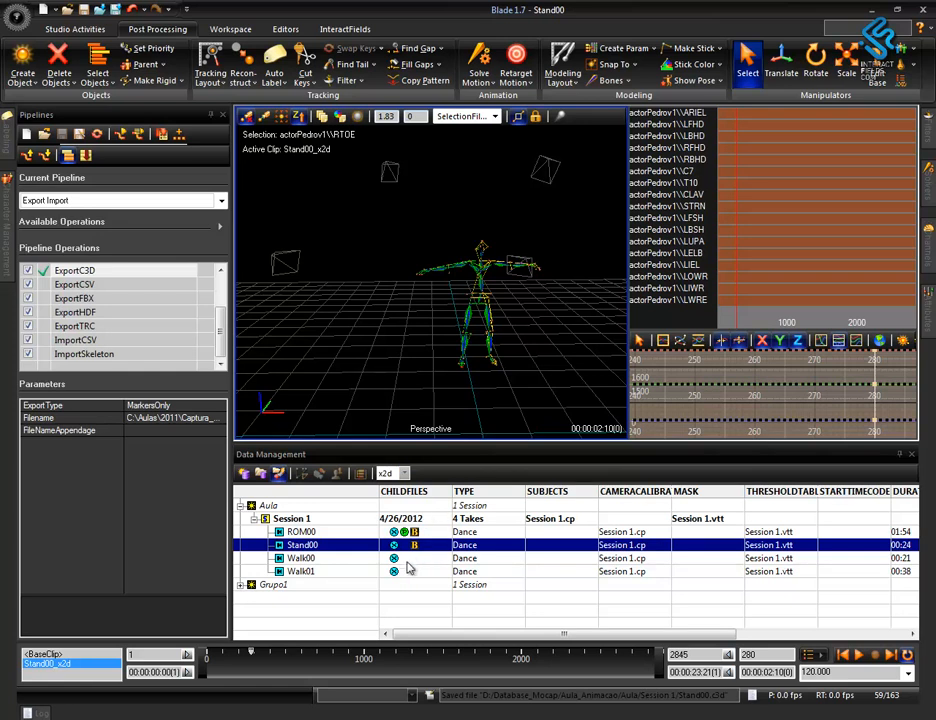
double_click(393, 558)
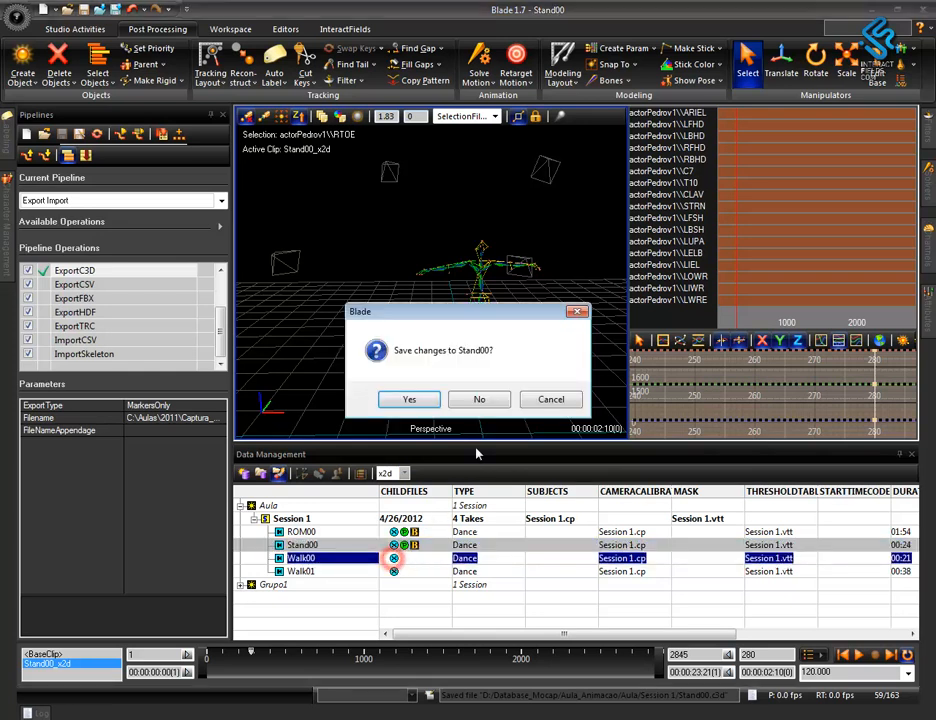
left_click(482, 400)
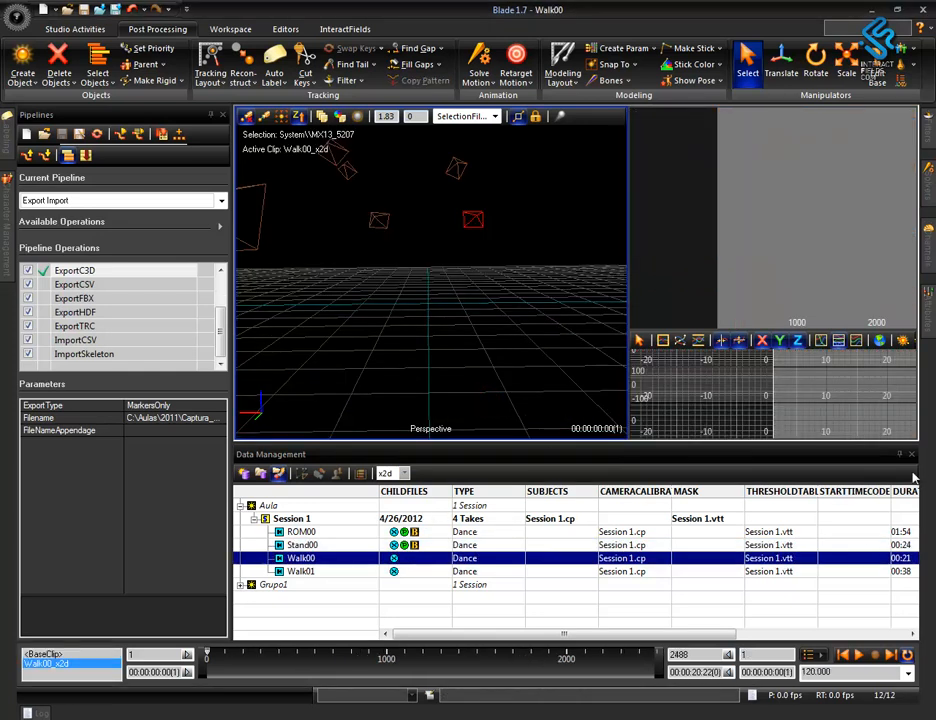
left_click(912, 455)
left_click_drag(456, 405, 531, 451, "alt")
right_click_drag(446, 355, 450, 468, "alt")
Start reconstructing the Walk00 take and cancel the process partway.
left_click(218, 201)
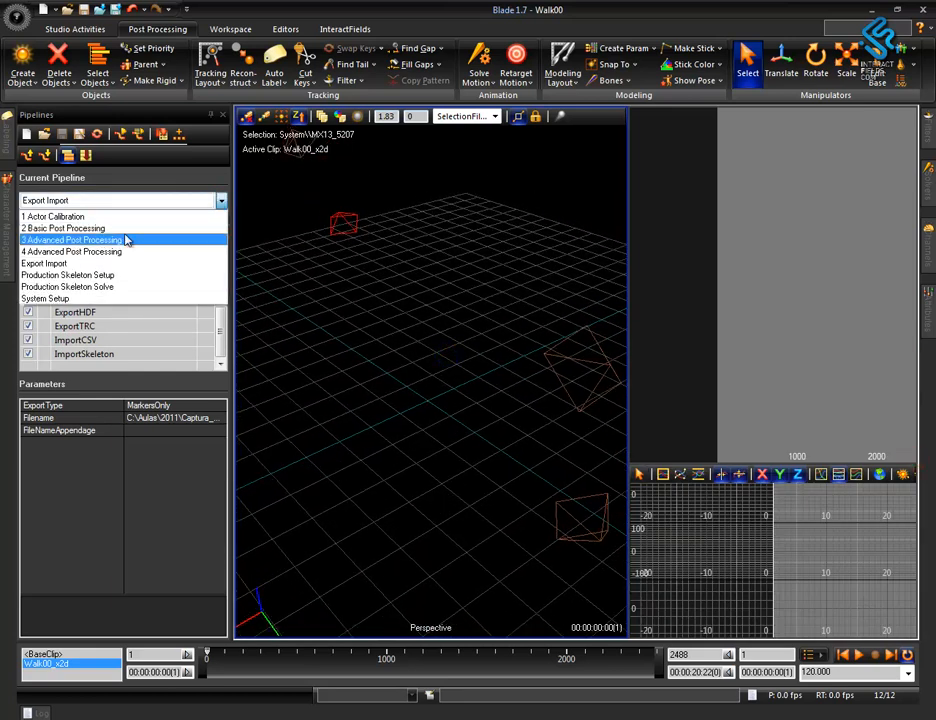
left_click(387, 310)
right_click_drag(476, 310, 476, 442, "alt")
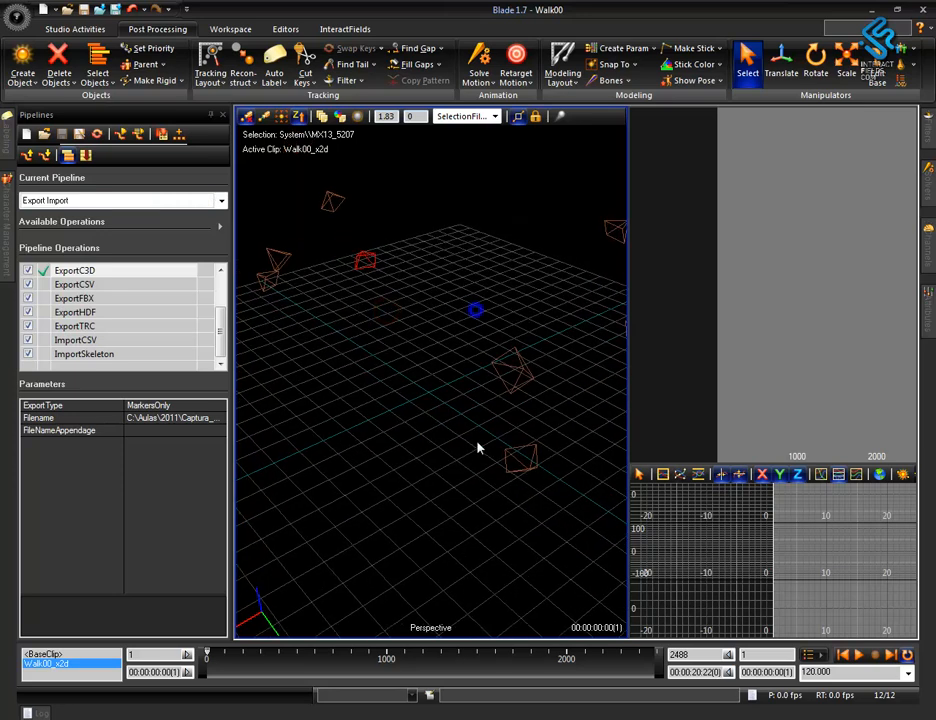
left_click_drag(465, 445, 343, 378, "alt")
left_click_drag(457, 401, 443, 383, "alt")
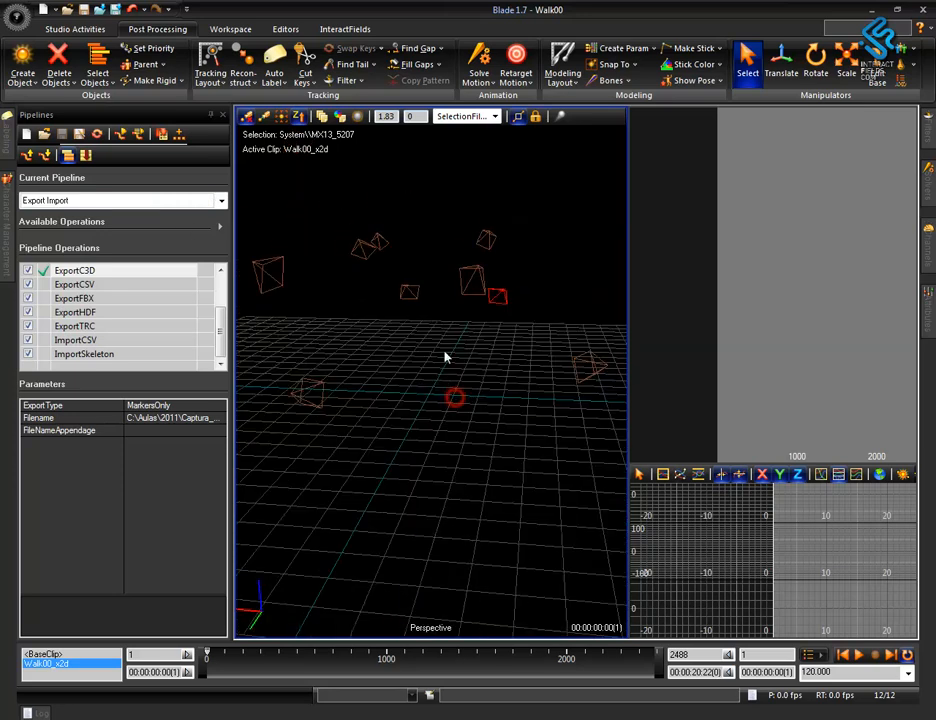
left_click(244, 76)
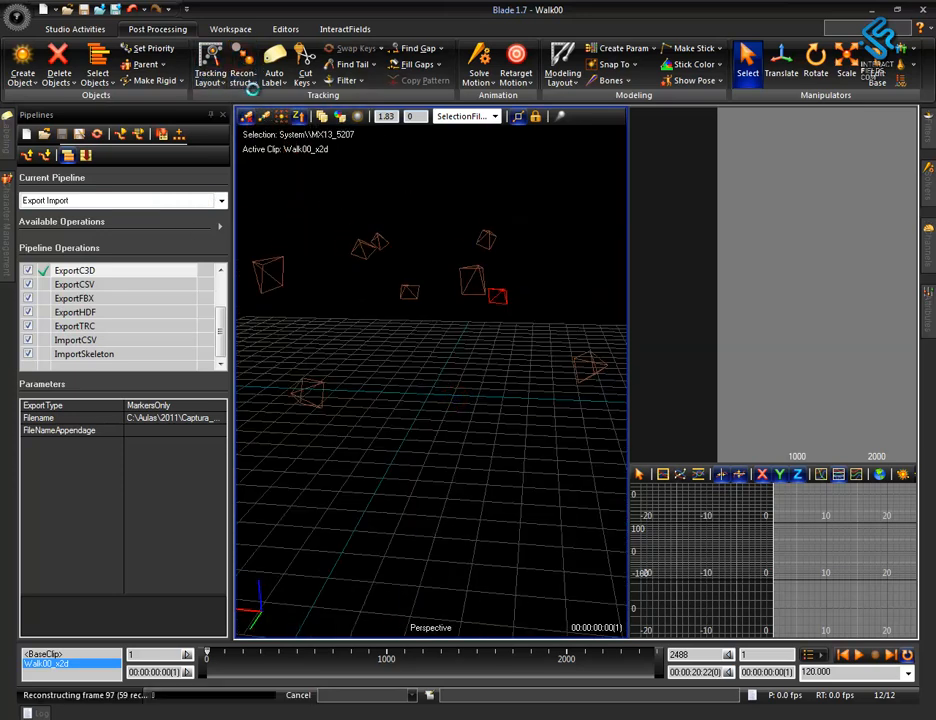
left_click(297, 697)
Open the reconstruction options and check the Startup Error and Prediction Error settings.
left_click(130, 201)
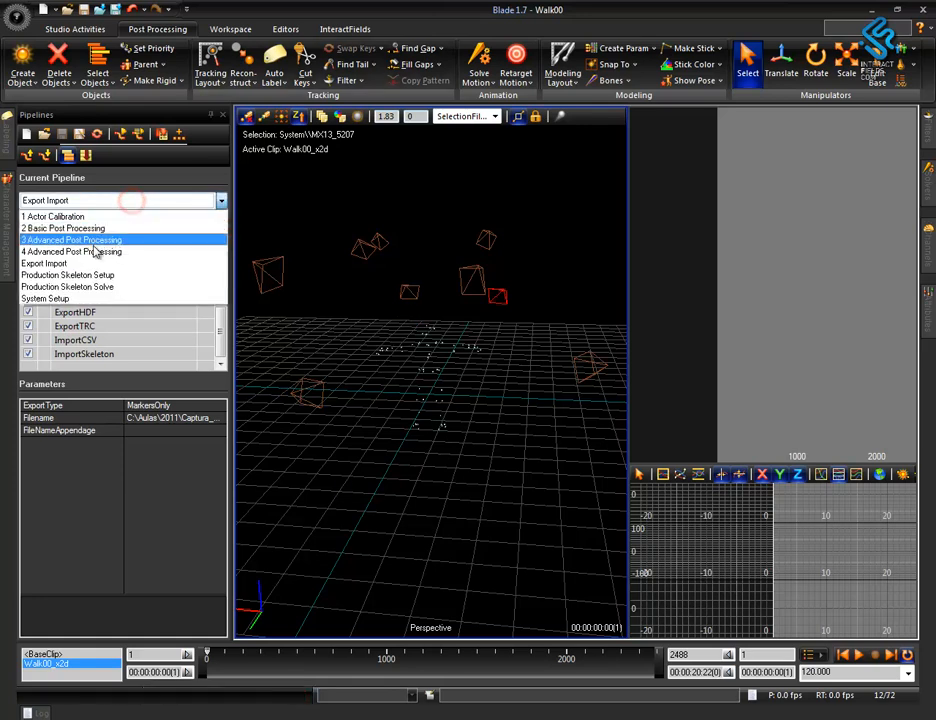
left_click(258, 88)
left_click(252, 83)
left_click(282, 150)
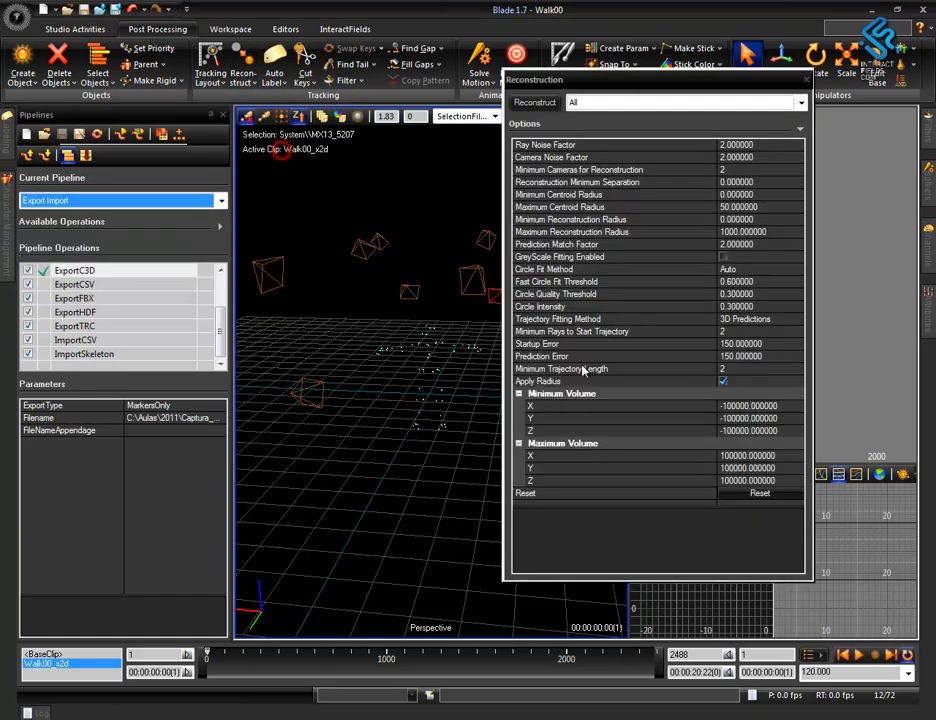
left_click(744, 346)
left_click(746, 357)
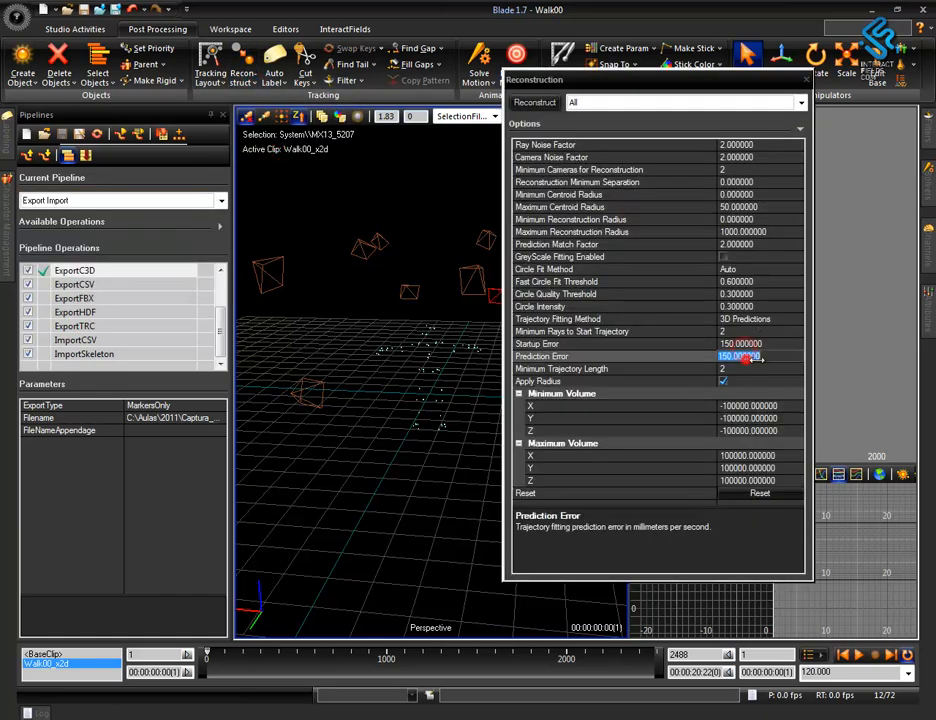
left_click(806, 79)
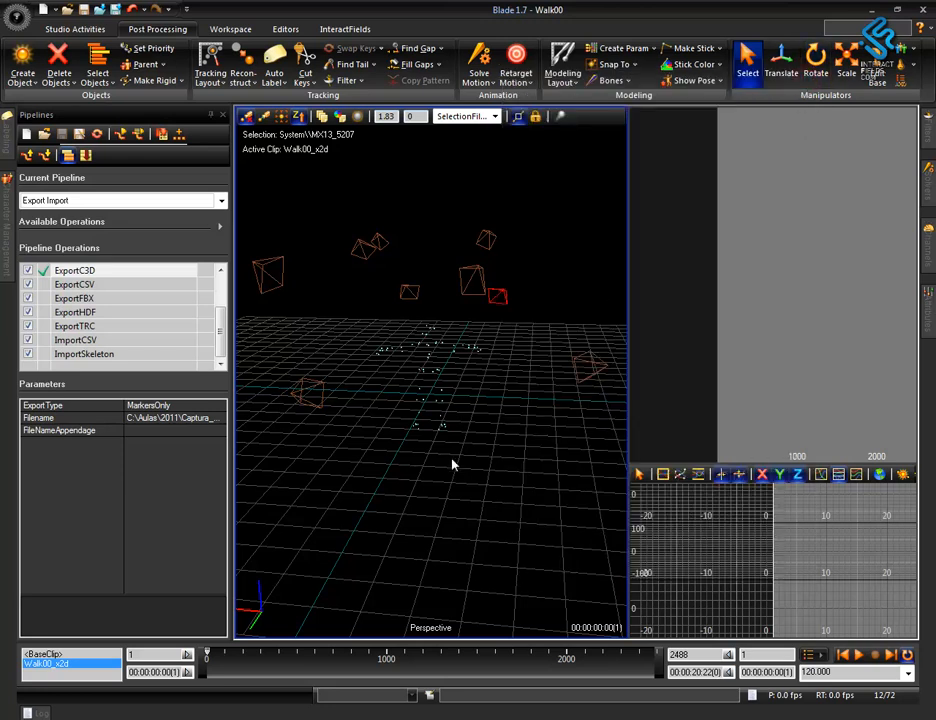
left_click(246, 76)
left_click(365, 434)
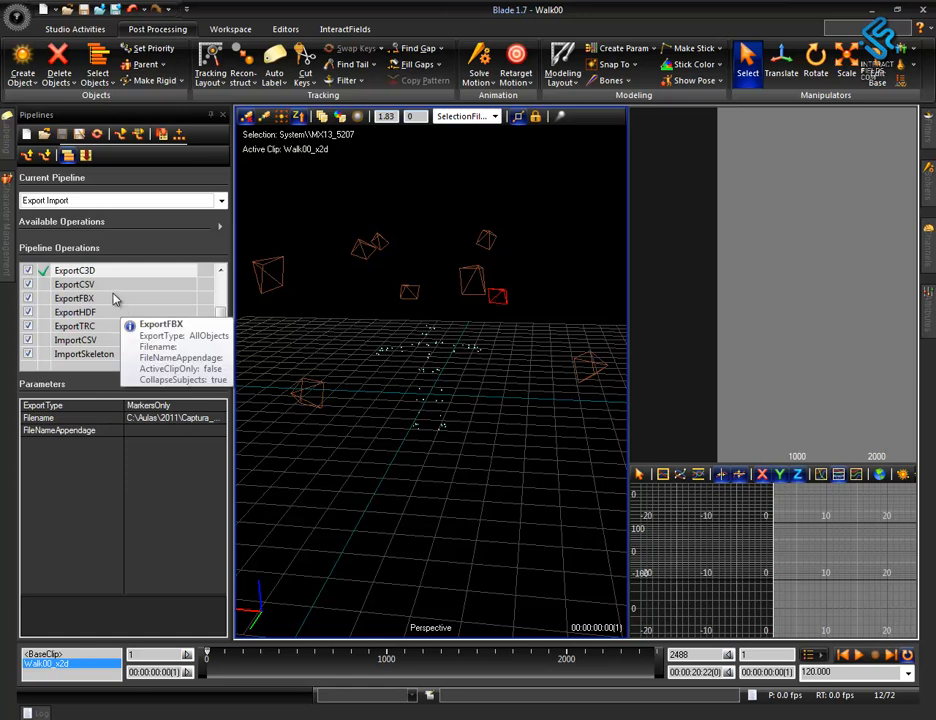
Reload the x2d data of the Walk00 take from Session 1 without saving changes.
key("F2")
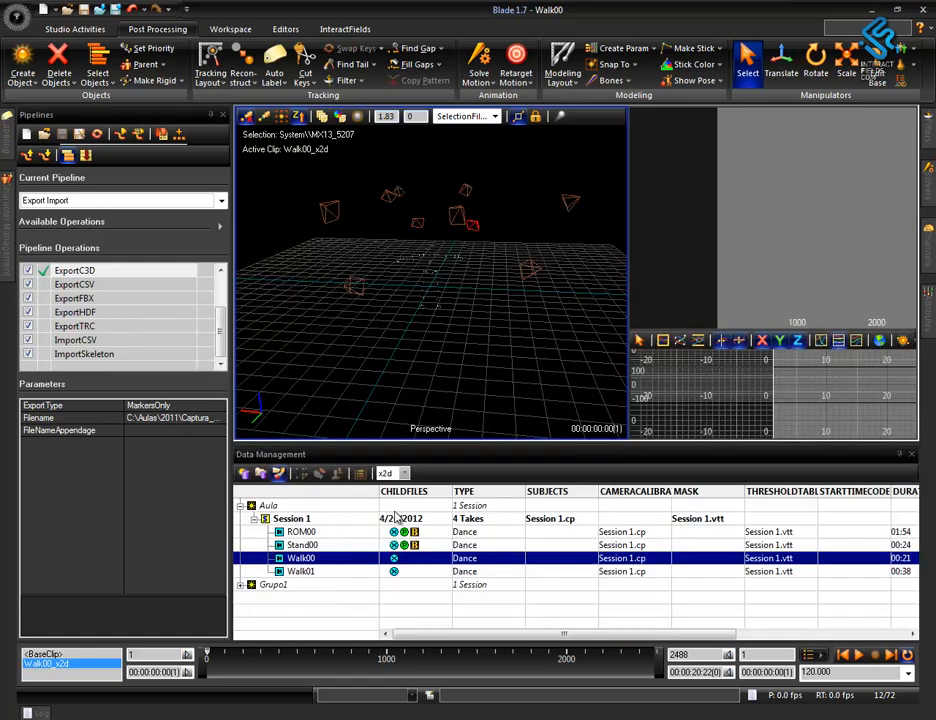
double_click(394, 559)
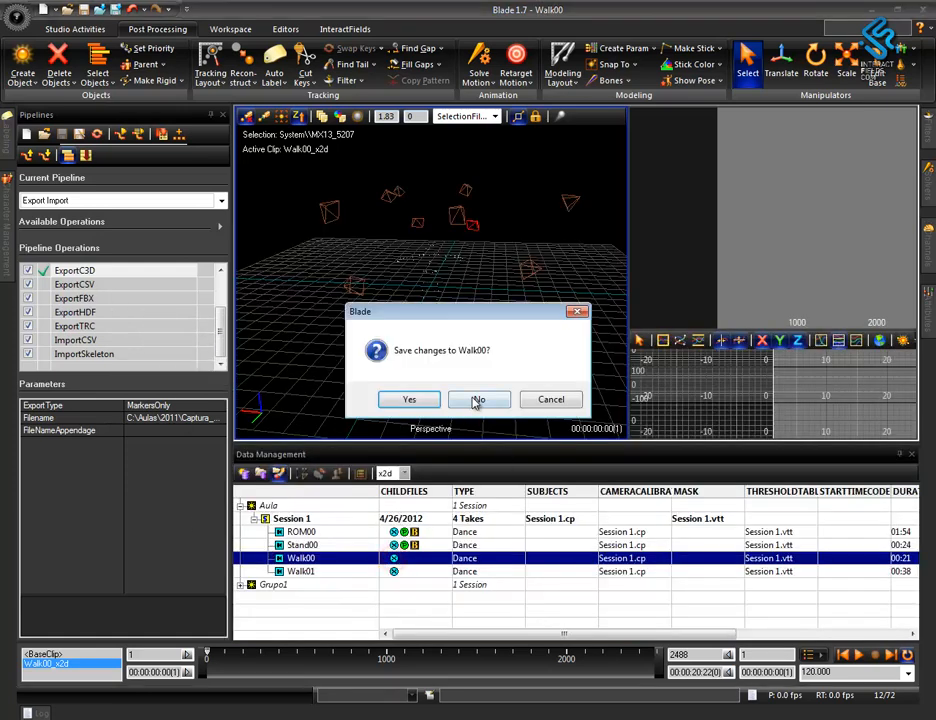
left_click(479, 338)
left_click(912, 457)
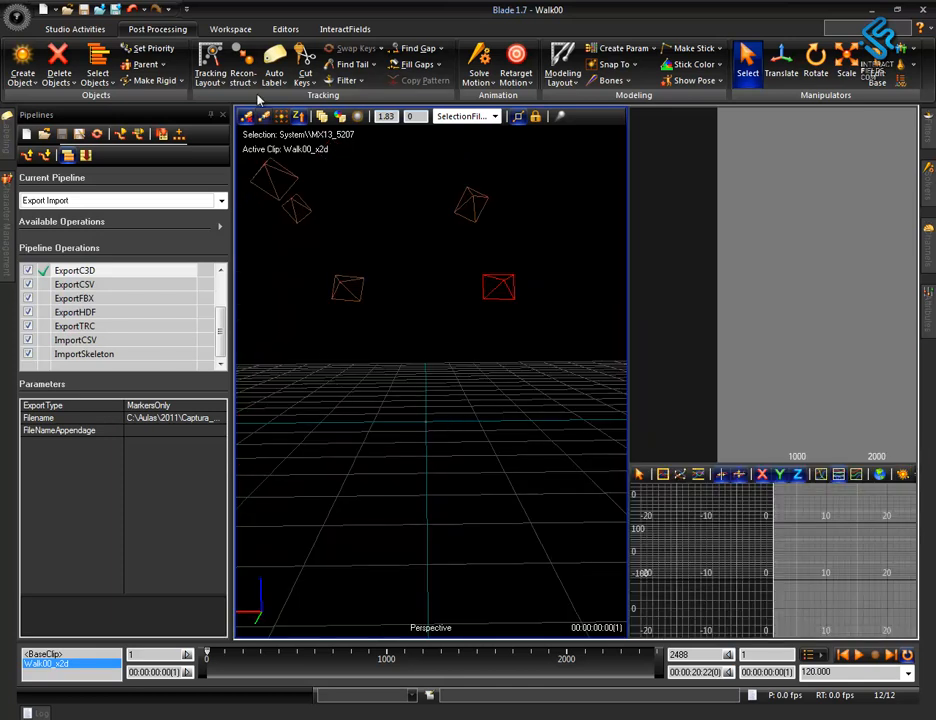
Reconstruct the Walk00 take over AllTime with the ReconstructTake operation of the 4 Advanced Post Processing pipeline.
left_click(134, 200)
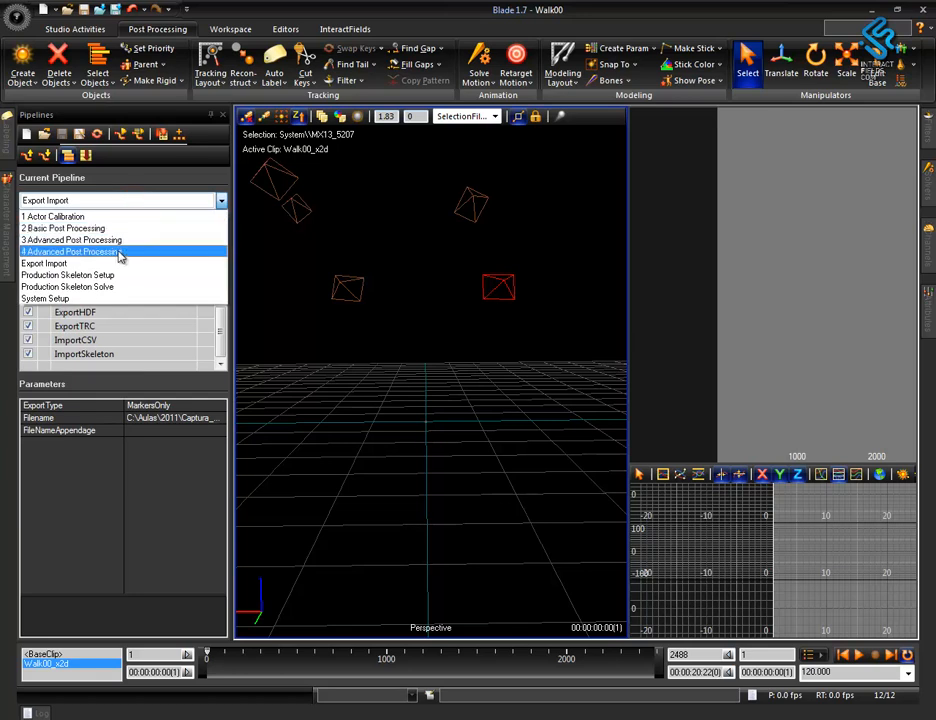
left_click(117, 251)
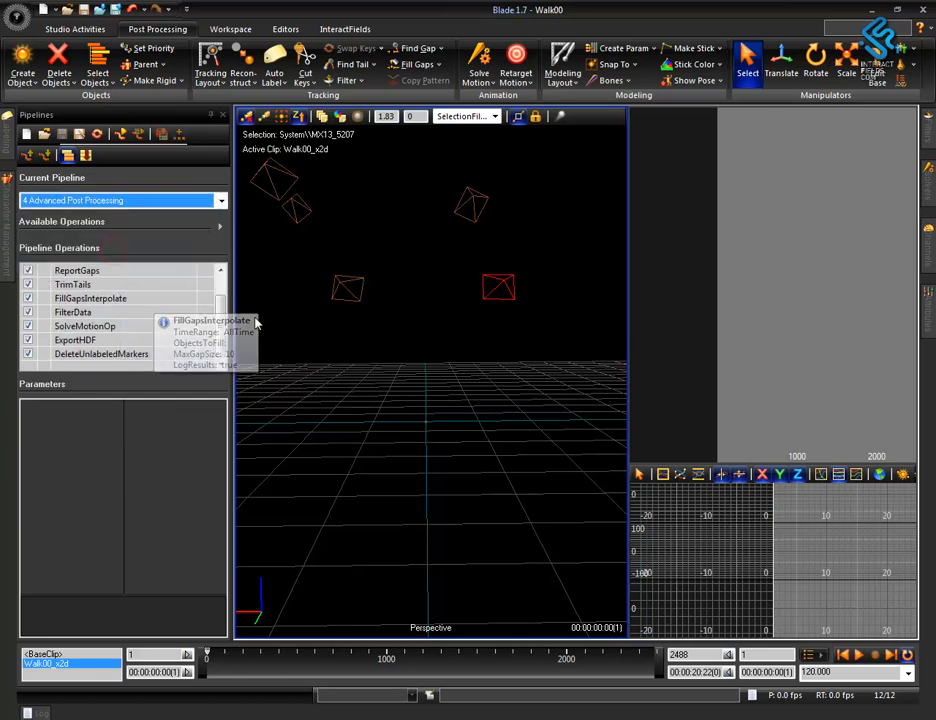
scroll(222, 302, "up", 1)
left_click(131, 271)
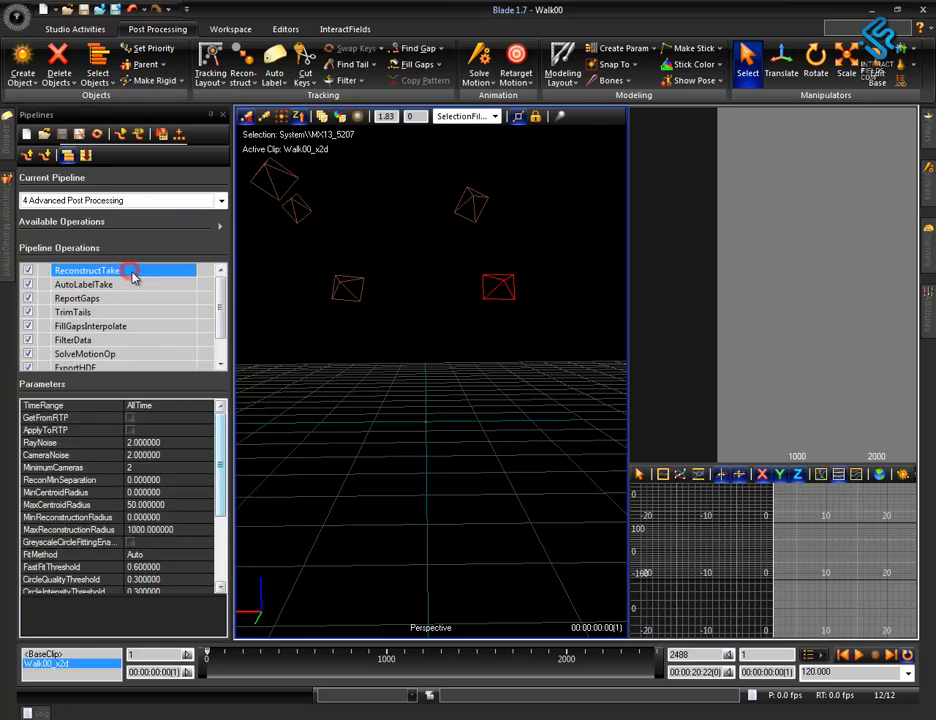
double_click(100, 273)
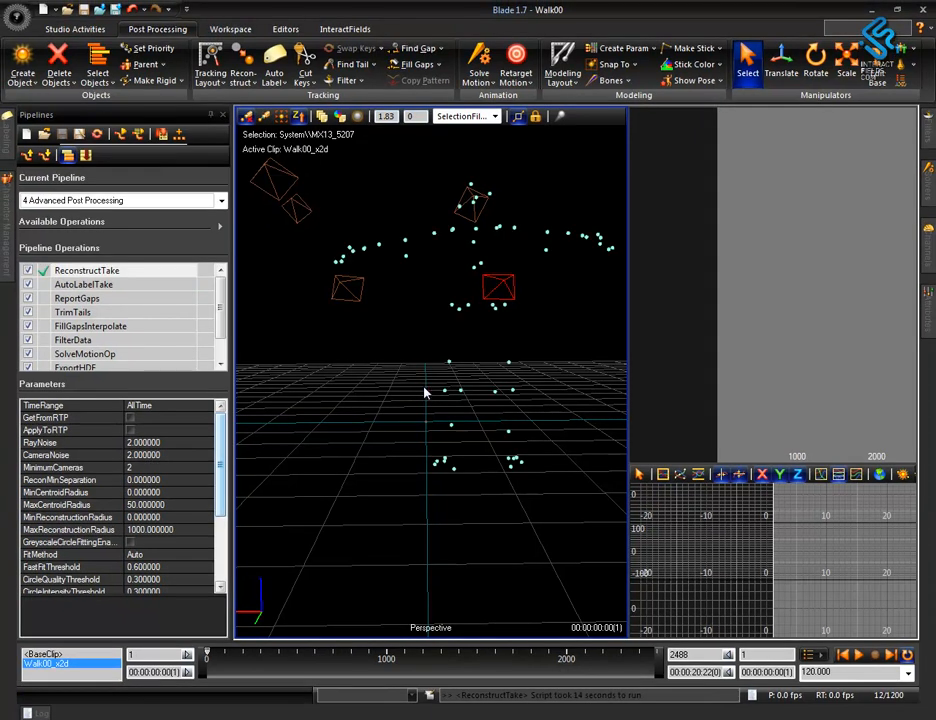
right_click_drag(397, 330, 442, 453, "alt")
left_click_drag(388, 472, 434, 492, "alt")
Export the reconstructed Walk00 take as HDF using the Export Import pipeline.
left_click(224, 203)
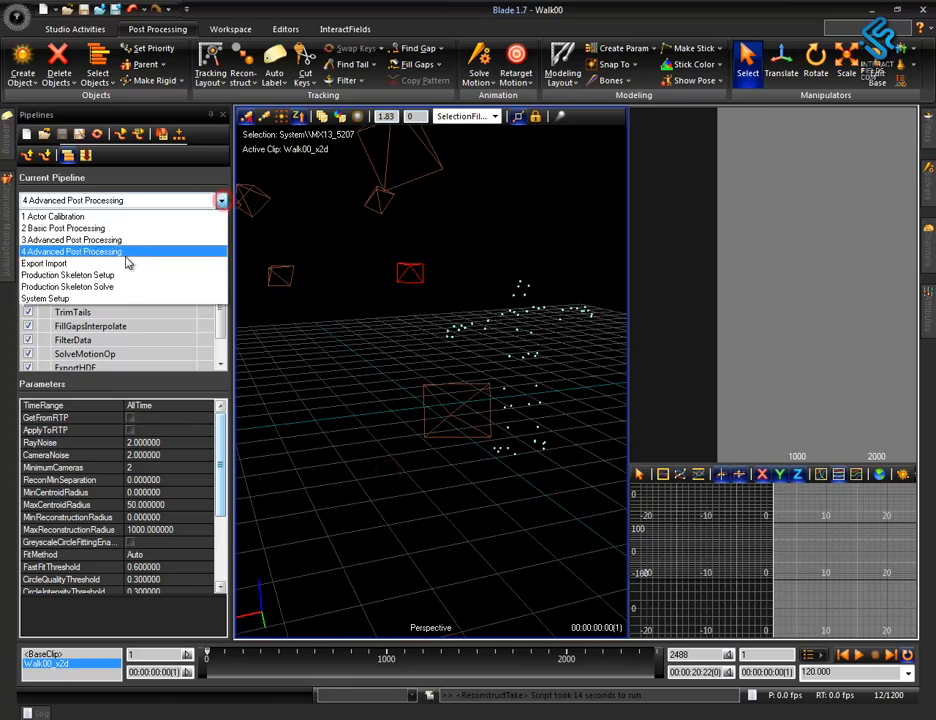
left_click(100, 265)
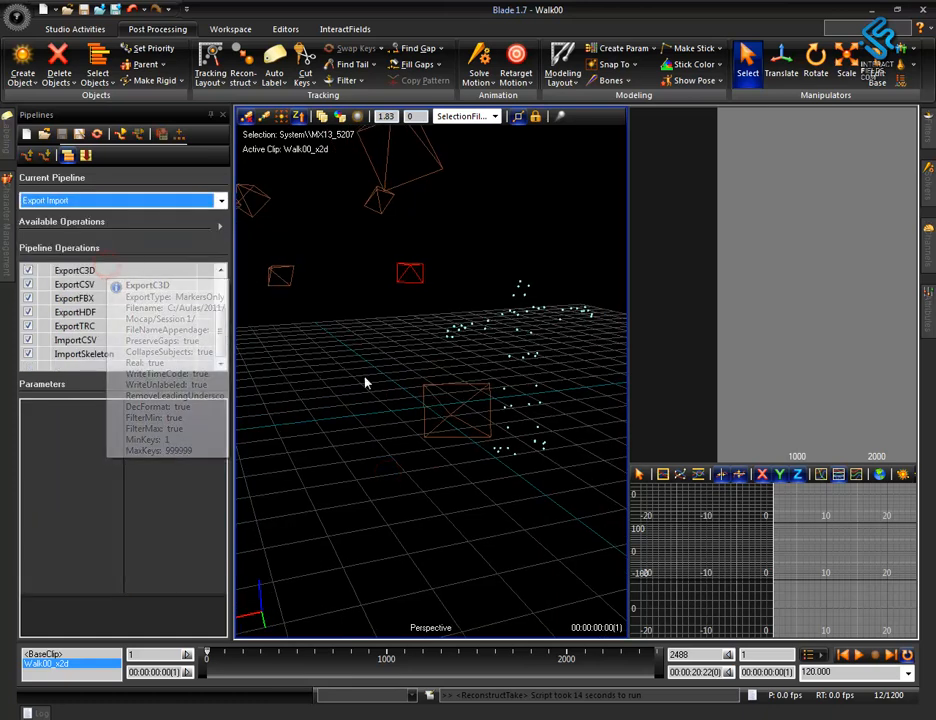
left_click(80, 271)
scroll(229, 330, "up", 2)
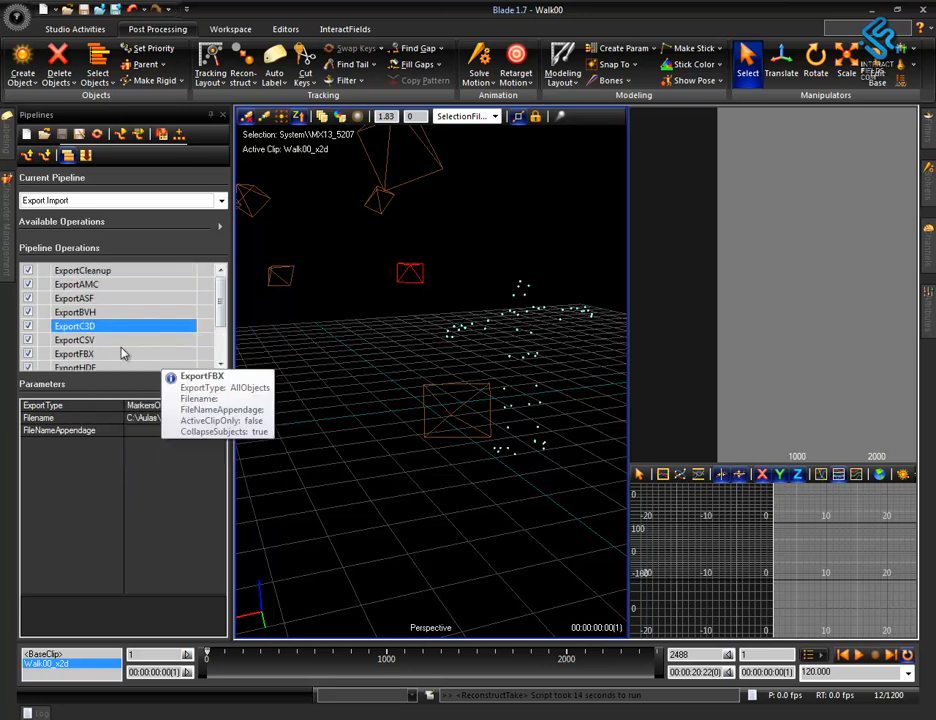
left_click(112, 367)
double_click(90, 355)
Select the reconstructed unlabeled markers and inspect their trajectories along the take.
left_click_drag(464, 497, 389, 485, "alt")
mouse_move(498, 449)
left_mouse_down("alt")
mouse_move(470, 485)
mouse_move(335, 468)
mouse_move(478, 476)
mouse_move(399, 476)
left_mouse_up("alt")
left_click(280, 315)
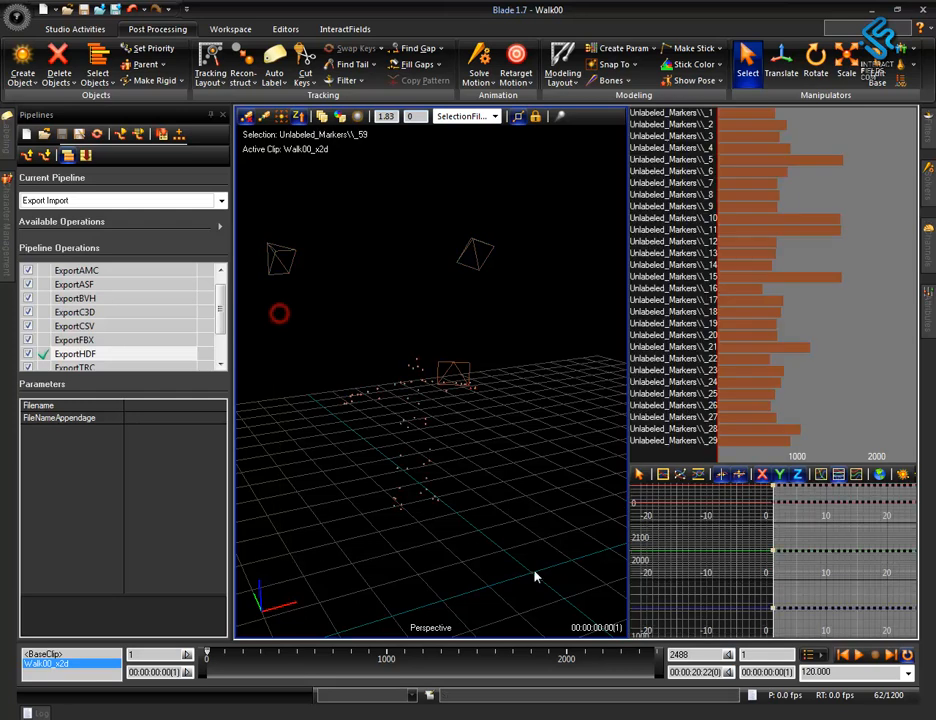
right_click_drag(732, 339, 732, 337, "alt")
middle_click_drag(505, 528, 516, 479, "alt")
left_click_drag(467, 512, 390, 475, "alt")
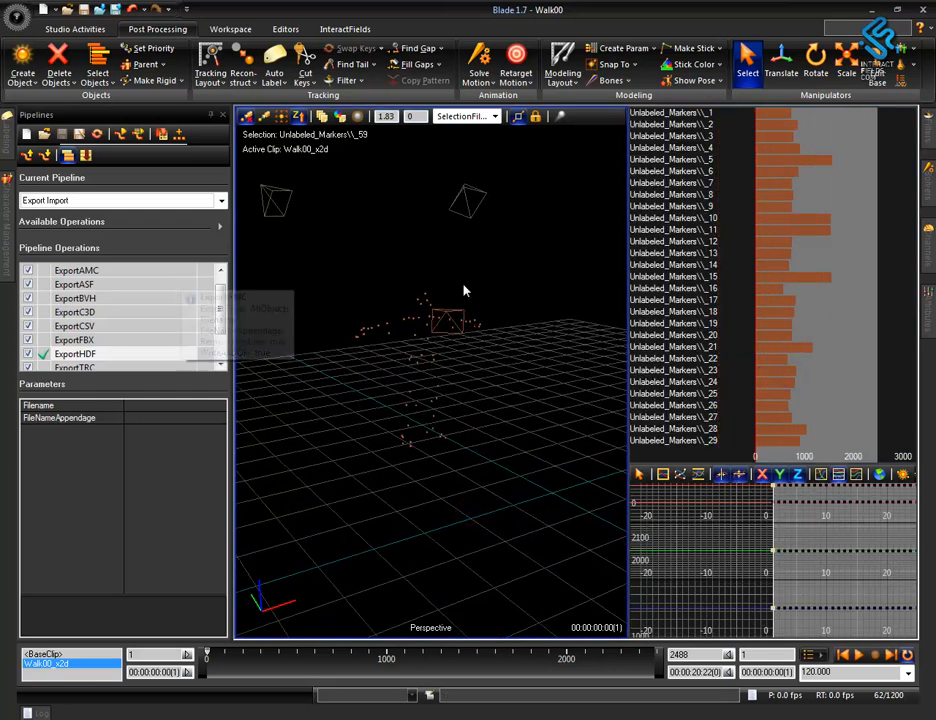
Load the actor's character file from the Session 1 folder into the Walk00 scene.
left_click(6, 214)
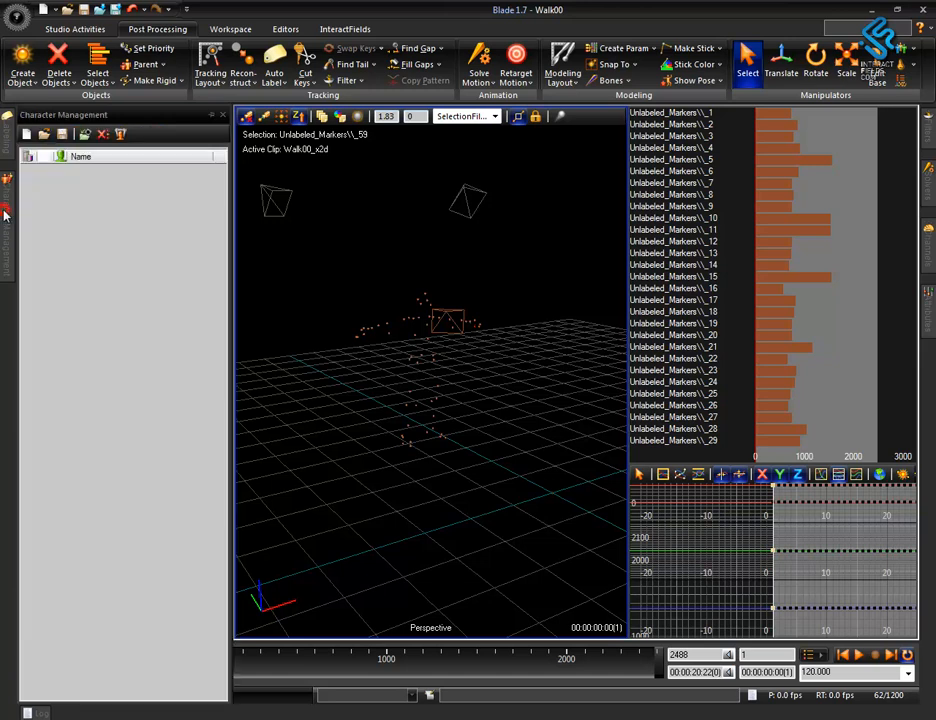
left_click(45, 135)
left_click(293, 268)
left_click(300, 271)
key("ctrl+c")
left_click(372, 324)
double_click(316, 274)
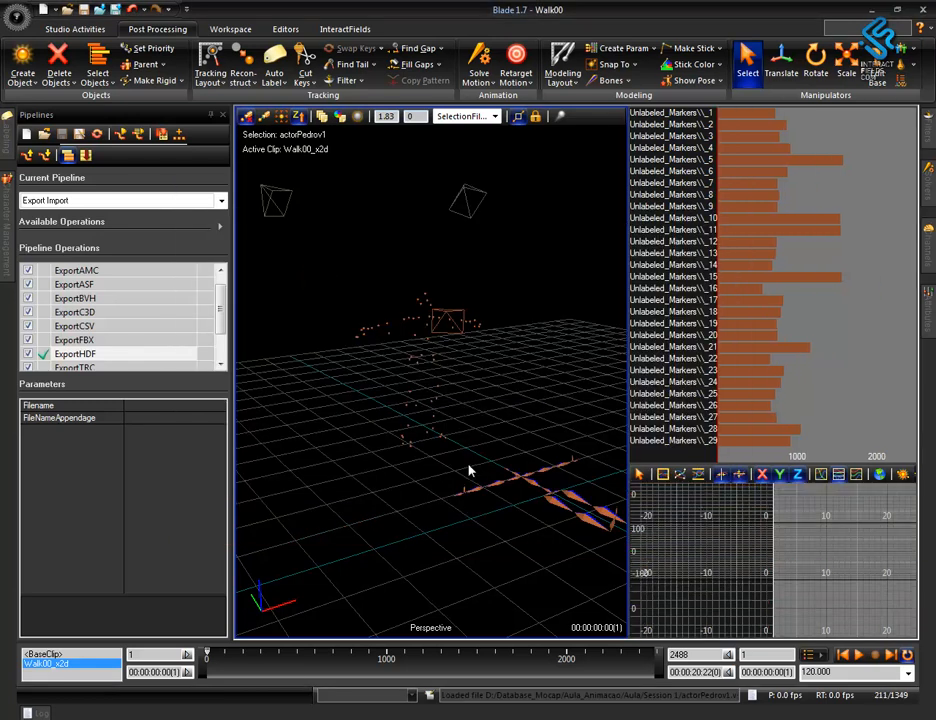
left_click_drag(466, 466, 428, 470, "alt")
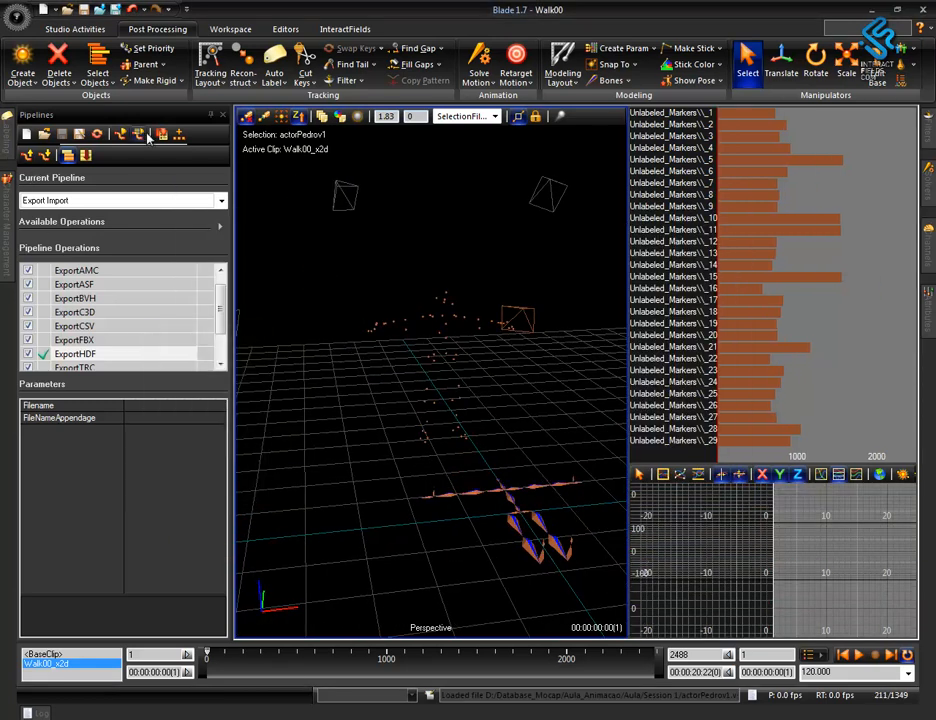
Check the loaded actor in the Character Management list and hide the list again.
left_click(285, 29)
left_click(205, 62)
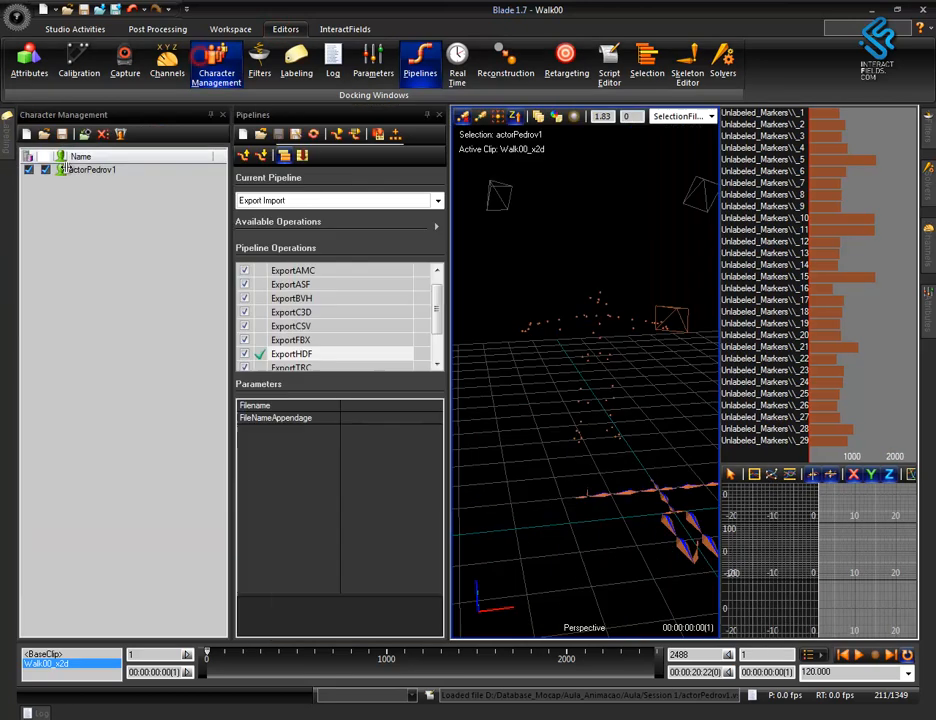
left_click(205, 62)
left_click(341, 424)
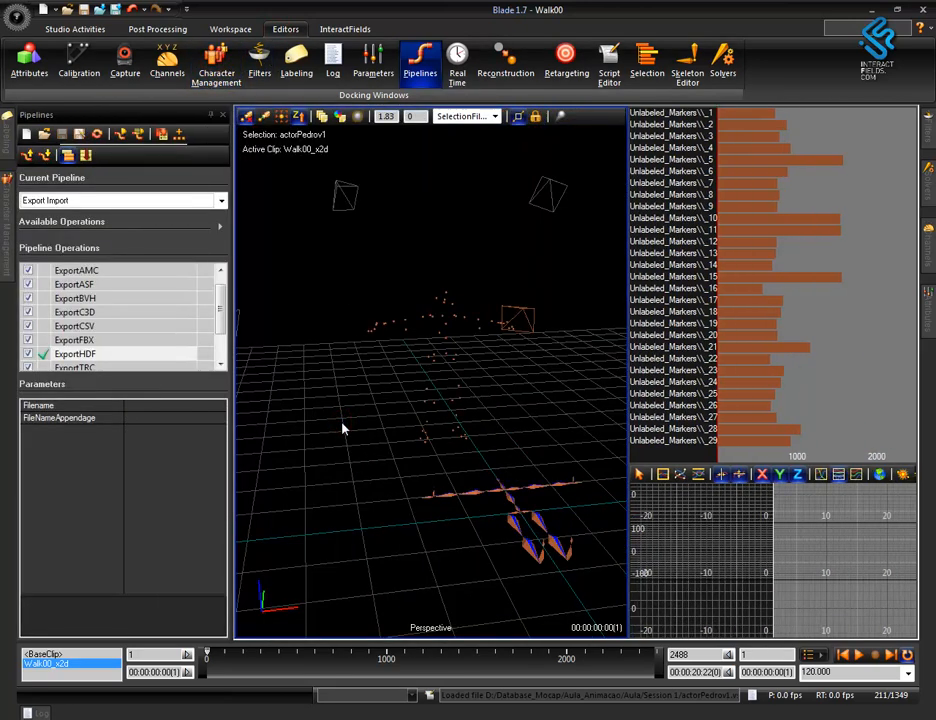
Assign the loaded actor as the subject of the Walk00 and Walk01 takes in Session 1.
key("F2")
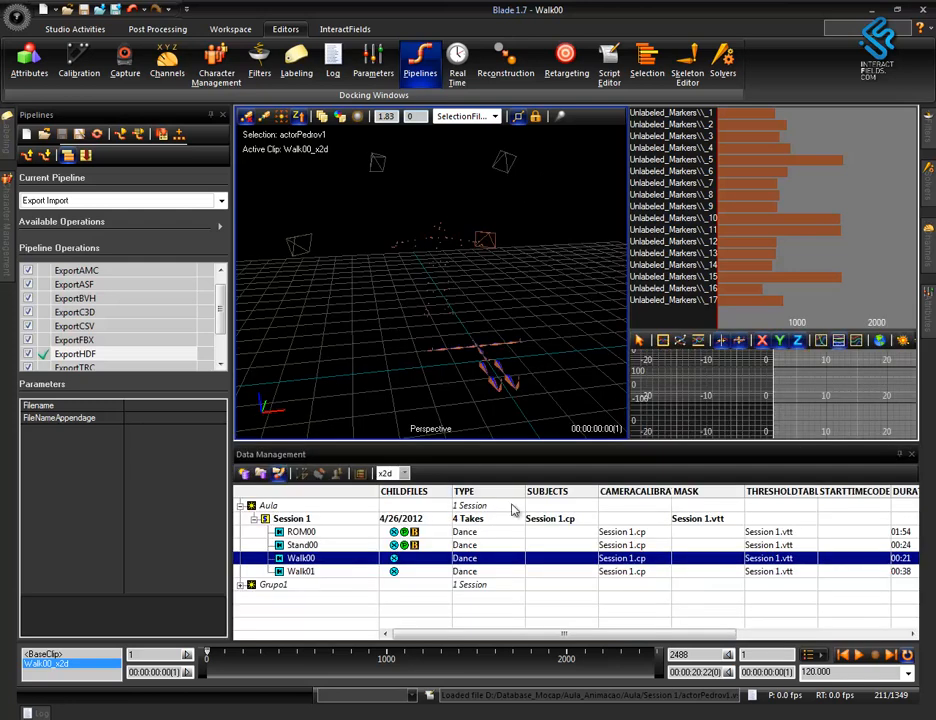
double_click(547, 566)
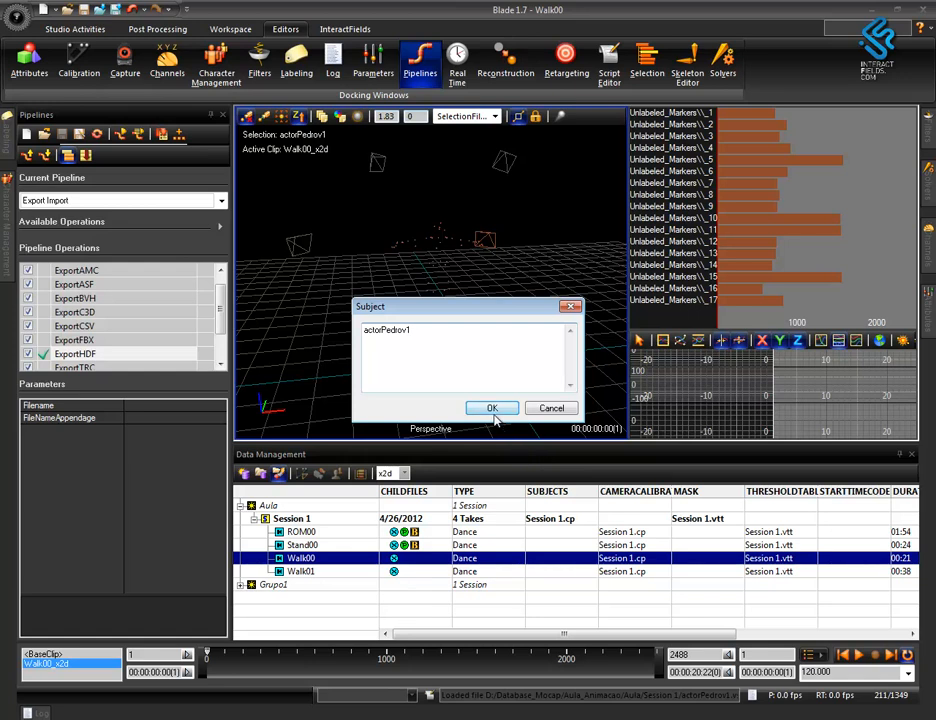
left_click(492, 410)
double_click(547, 571)
key("ctrl+v")
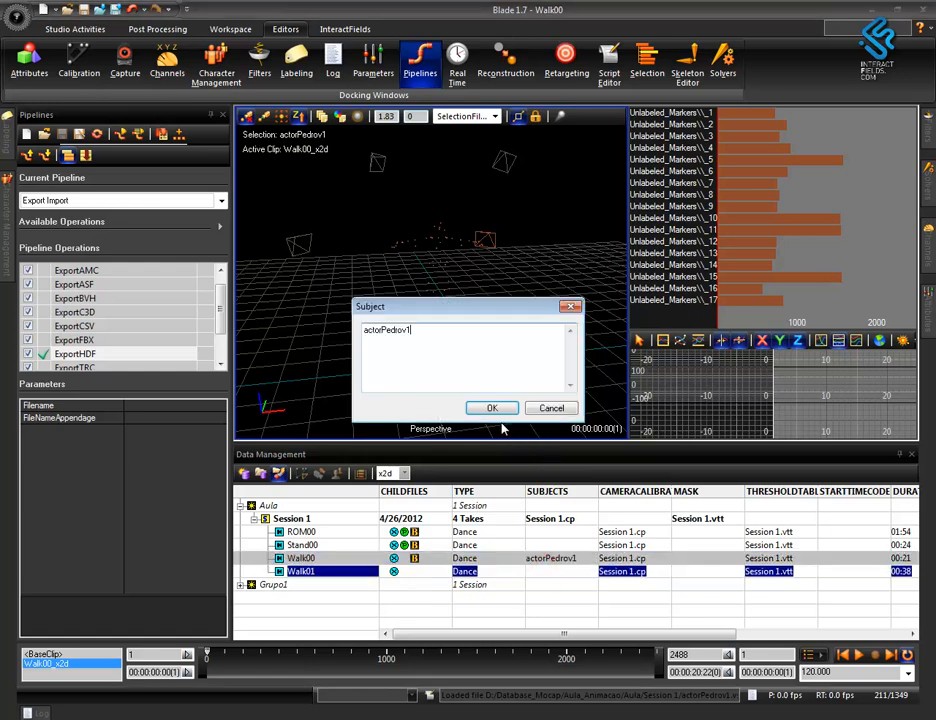
left_click(492, 408)
Assign the same actor as the subject of the Stand00 and ROM00 takes and close the take list.
double_click(549, 545)
key("ctrl+v")
left_click(485, 409)
double_click(548, 532)
key("ctrl+v")
left_click(485, 408)
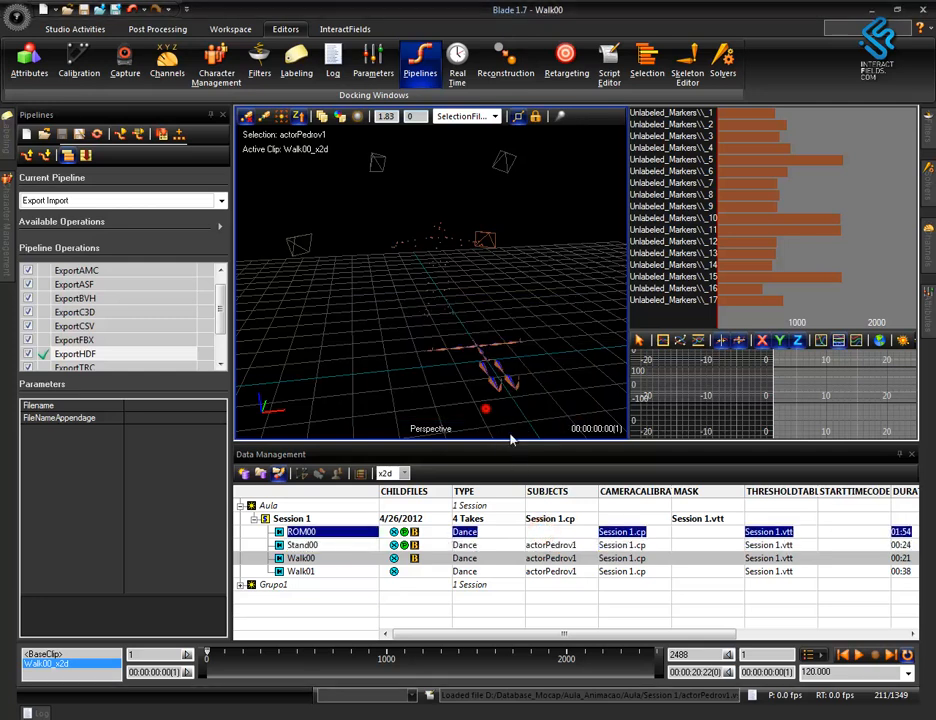
left_click(913, 456)
Auto-label the Walk00 markers over the PlayRange in both directions with AutoLabelTake from the 4 Advanced Post Processing pipeline.
right_click_drag(466, 411, 453, 329, "alt")
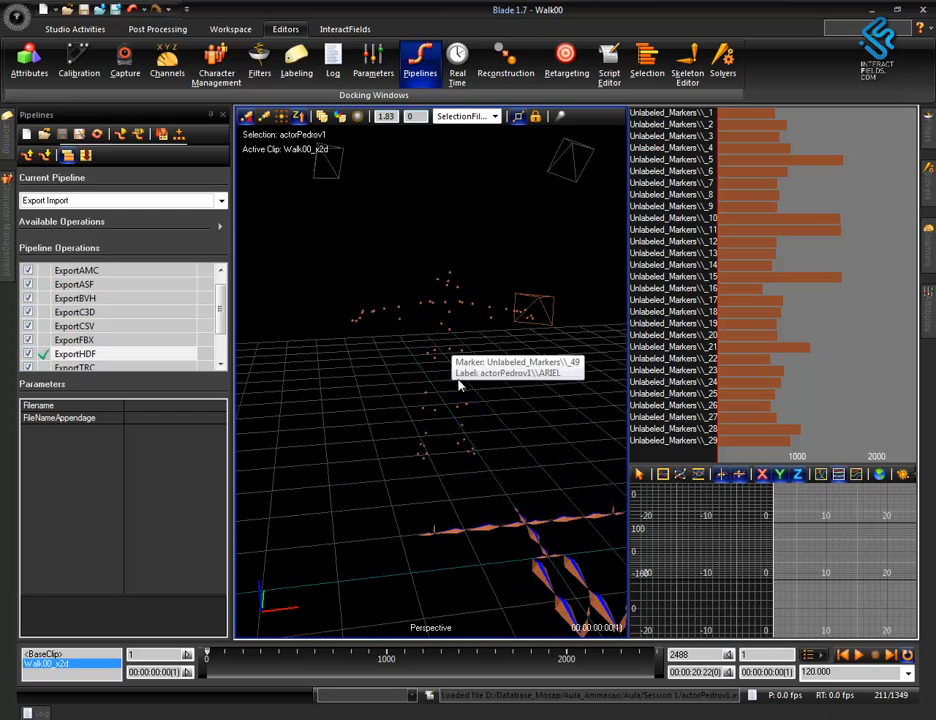
middle_click_drag(463, 429, 448, 460, "alt")
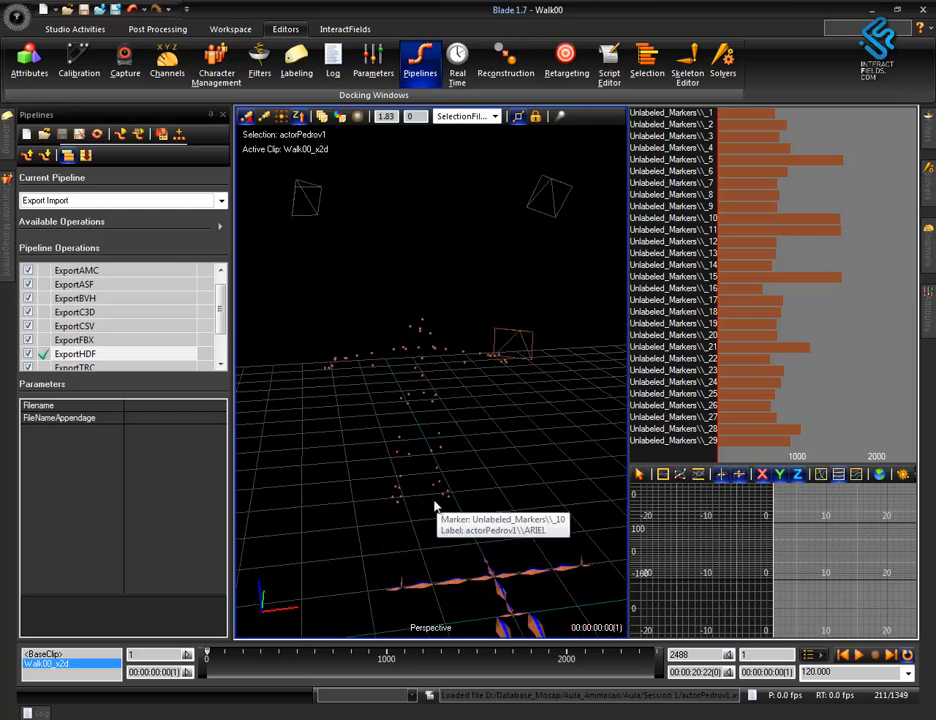
left_click_drag(440, 500, 481, 468, "alt")
left_click(222, 200)
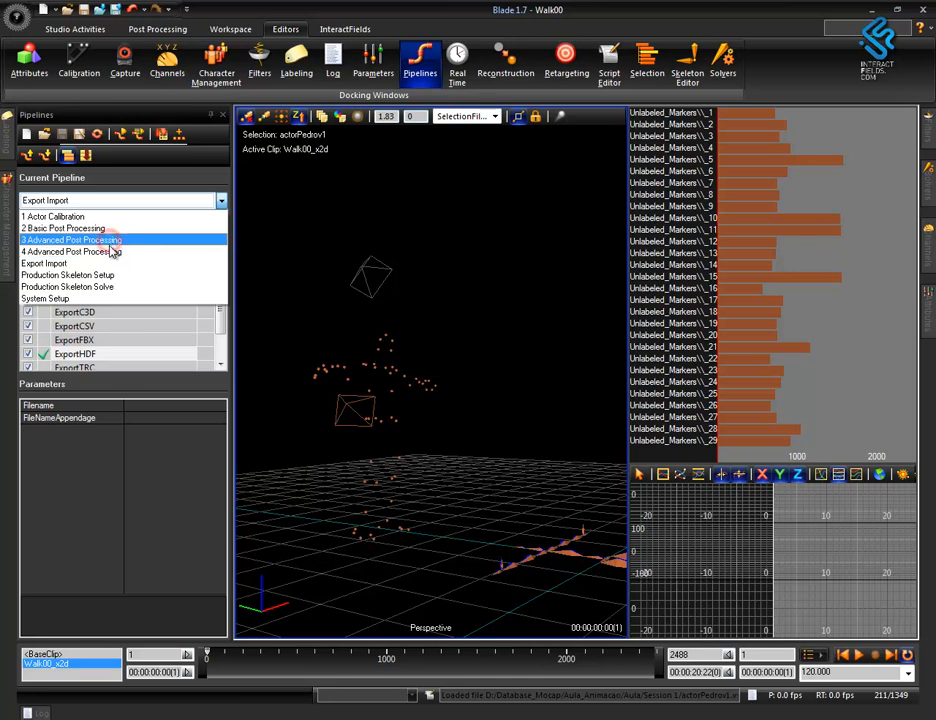
left_click(113, 251)
left_click_drag(418, 471, 502, 497, "alt")
right_click_drag(502, 497, 502, 502, "alt")
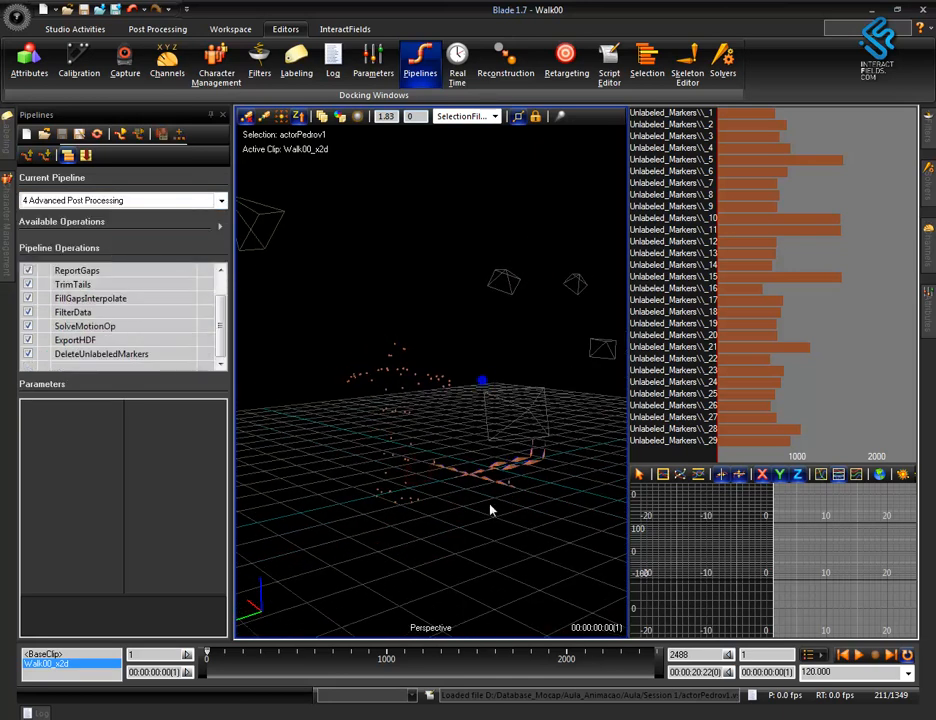
left_click_drag(222, 338, 222, 316)
left_click_drag(474, 493, 491, 318, "alt")
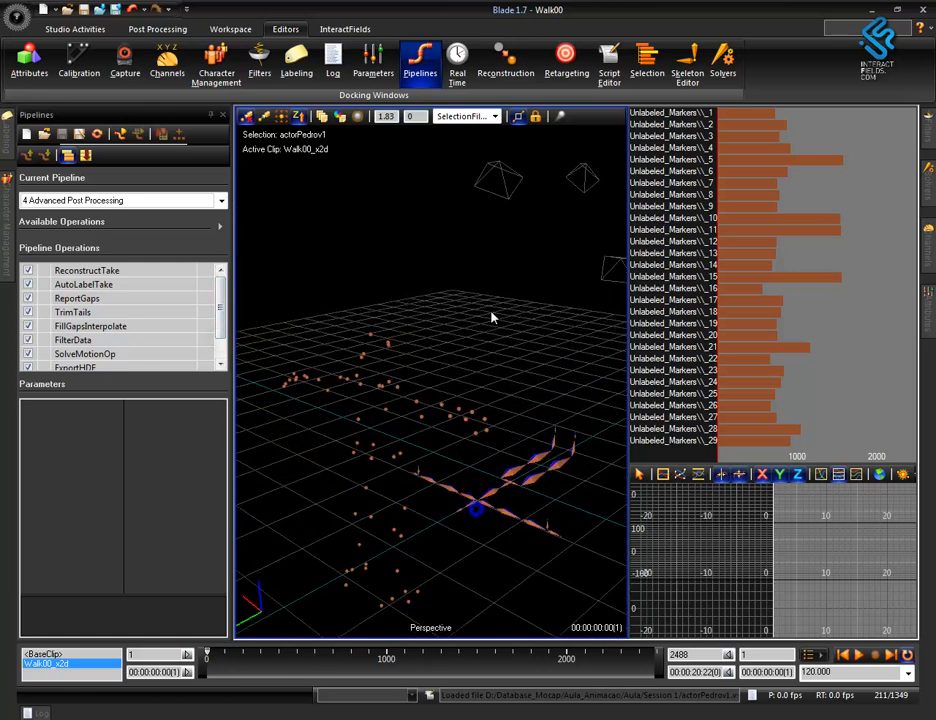
left_click(106, 286)
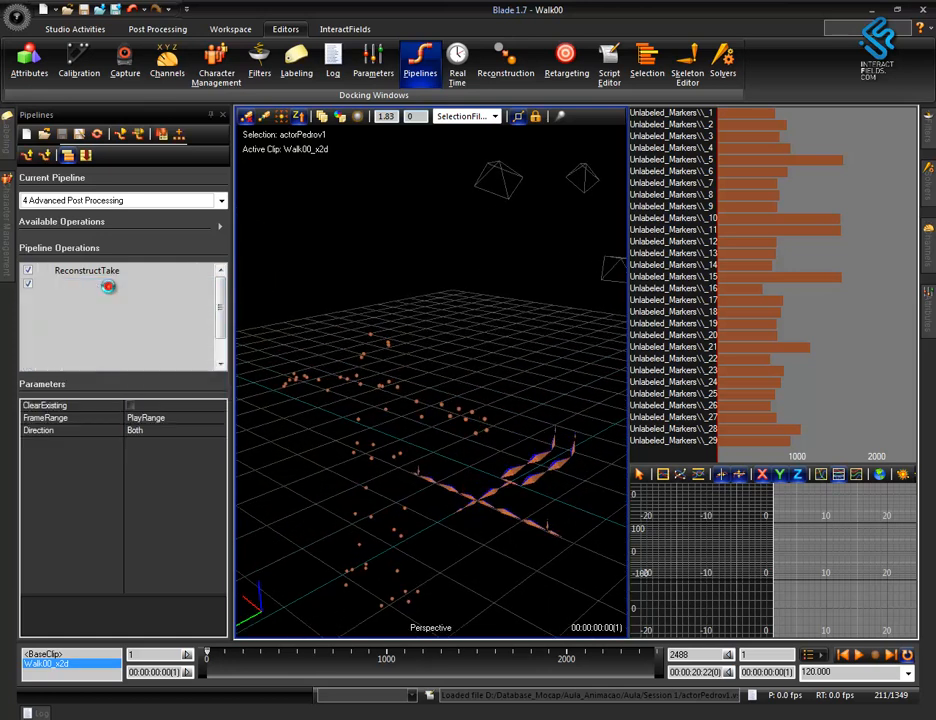
double_click(110, 289)
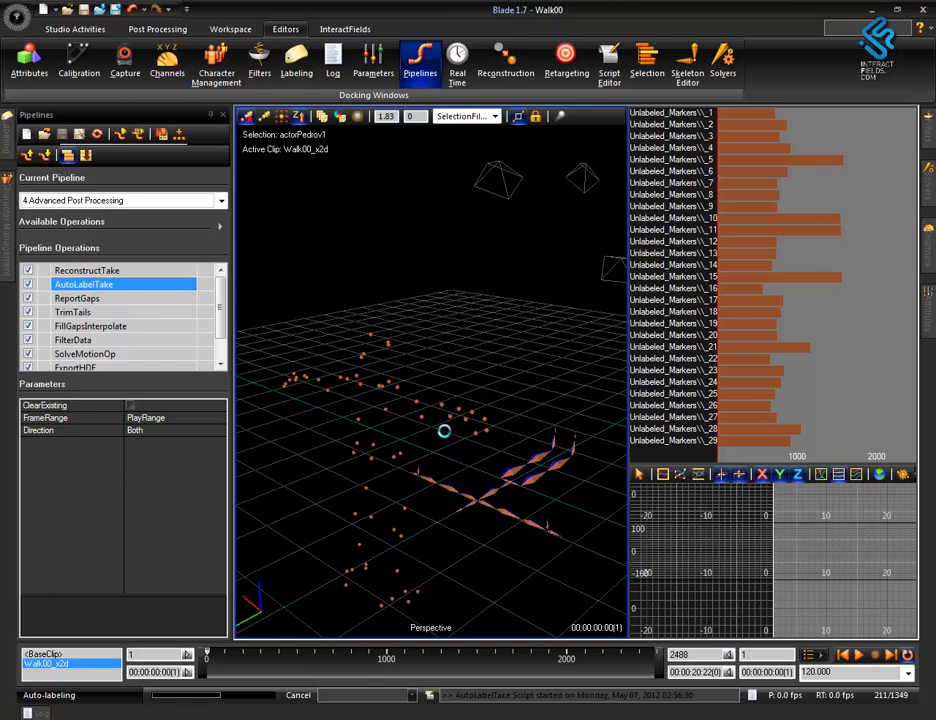
Select the labelled actor markers and examine their trajectories and position curves over the take.
mouse_move(496, 540)
right_mouse_down("alt")
mouse_move(474, 439)
mouse_move(493, 526)
right_mouse_up("alt")
middle_click_drag(493, 526, 491, 485, "alt")
right_click(345, 275)
left_click(312, 241)
left_click_drag(357, 303, 512, 561)
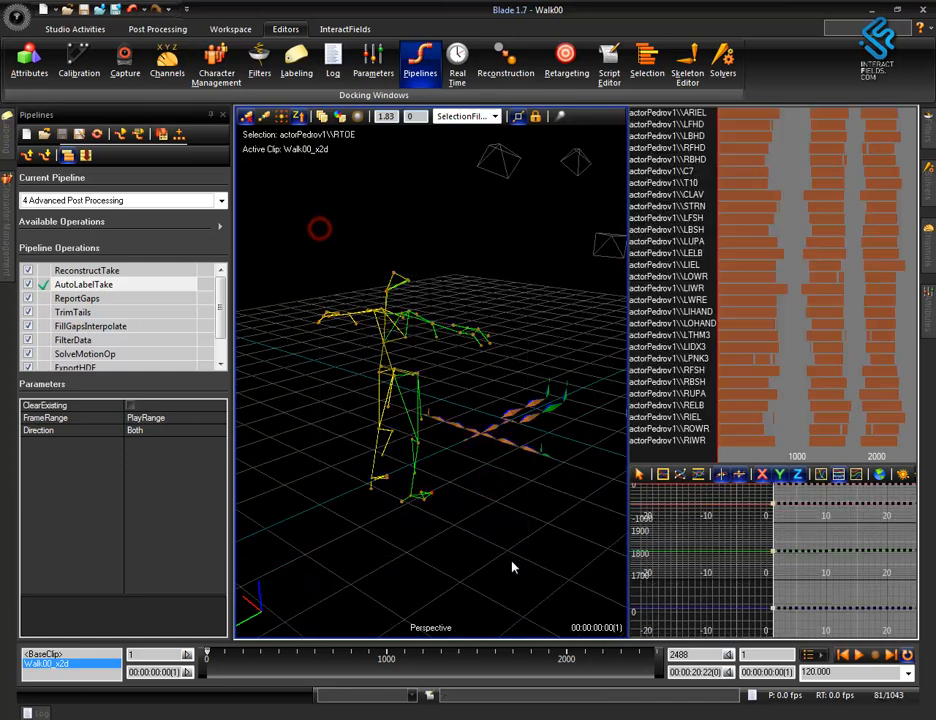
middle_click_drag(481, 495, 687, 540)
right_click_drag(785, 574, 722, 516, "alt")
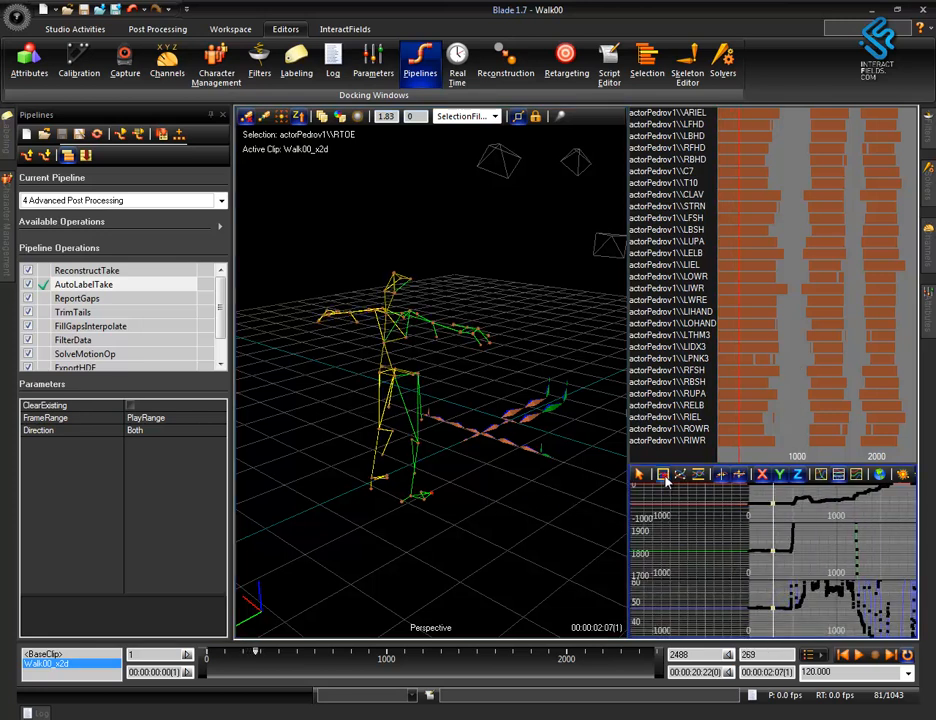
Set the play range start to frame 1206, where the second labelled walk section begins with the full skeleton.
left_click(663, 475)
left_click_drag(256, 655, 368, 675)
right_click_drag(405, 422, 435, 629, "alt")
right_click_drag(436, 474, 415, 550, "alt")
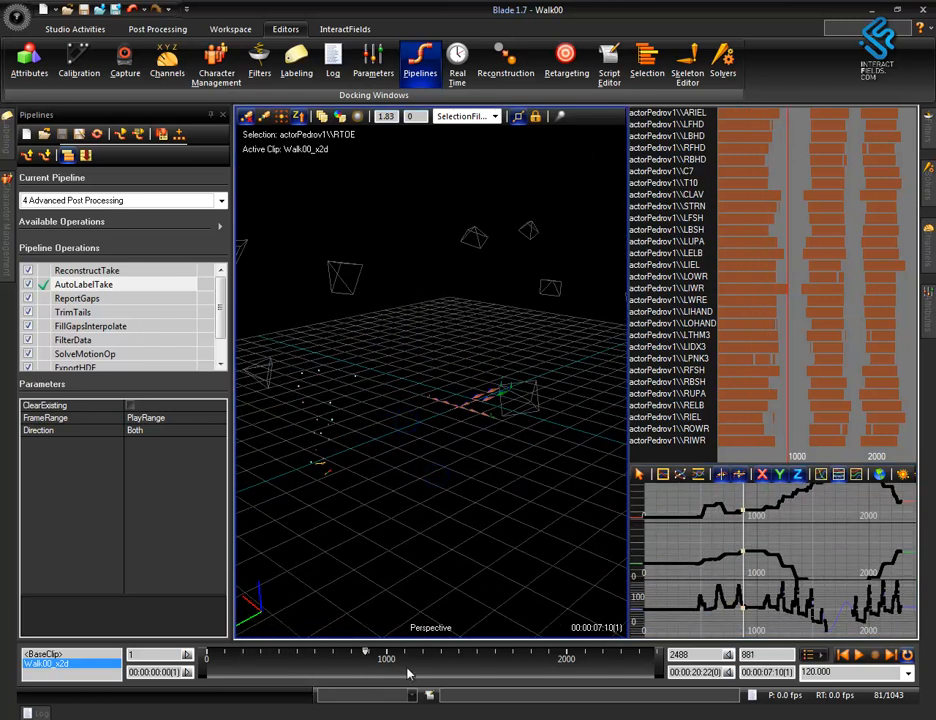
left_click_drag(368, 659, 430, 698)
right_click_drag(474, 561, 441, 256, "alt")
right_click_drag(474, 416, 474, 494, "alt")
left_click_drag(474, 515, 455, 456, "alt")
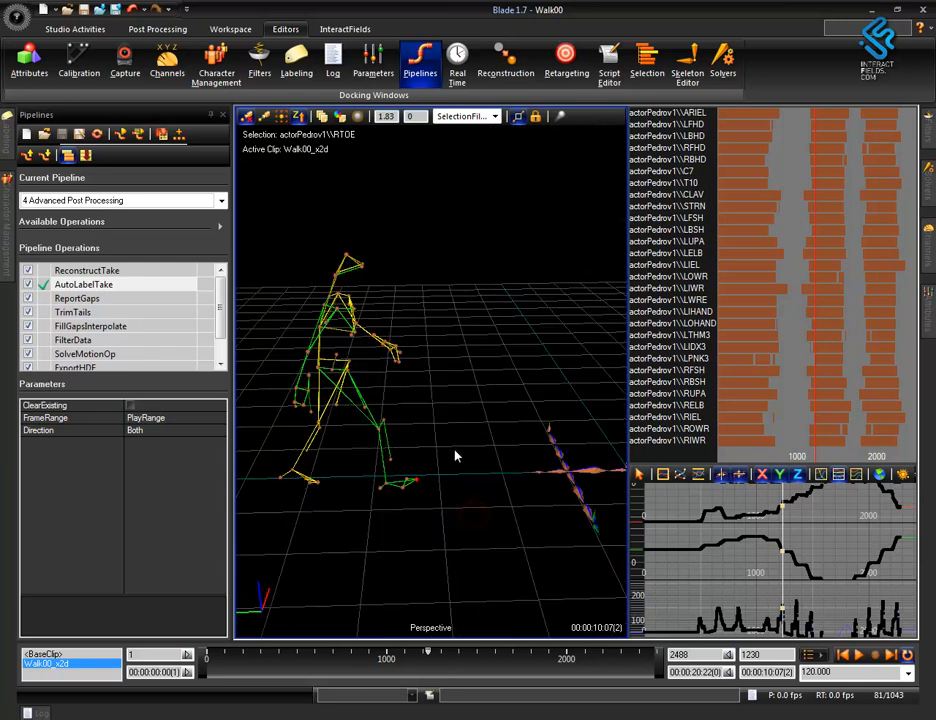
left_click_drag(428, 537, 378, 532, "alt")
scroll(405, 503, "up", 1)
middle_click_drag(404, 500, 448, 502, "alt")
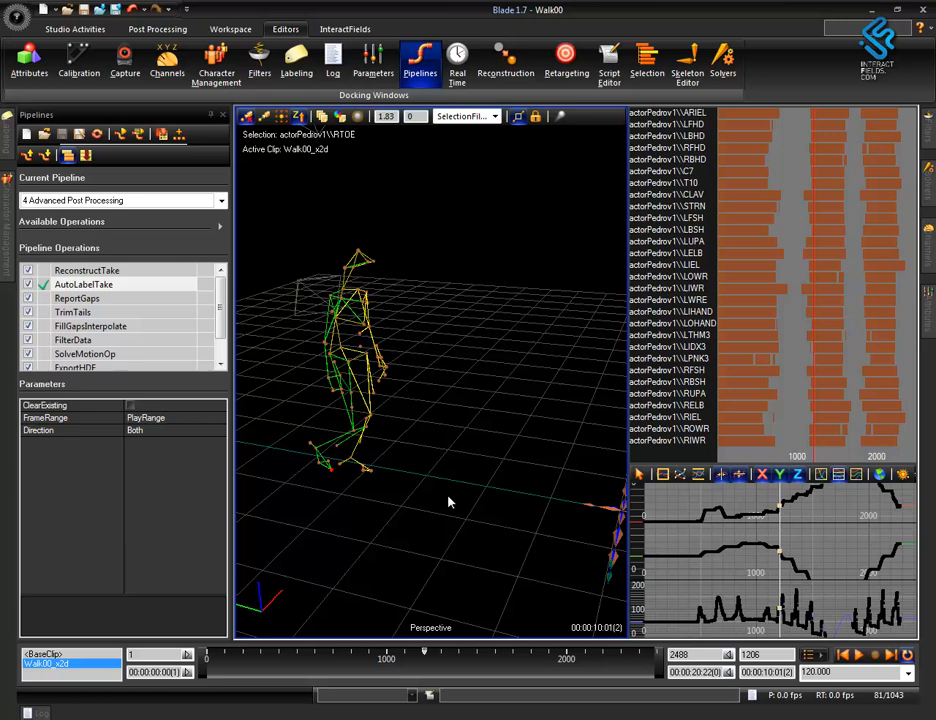
left_click(187, 655)
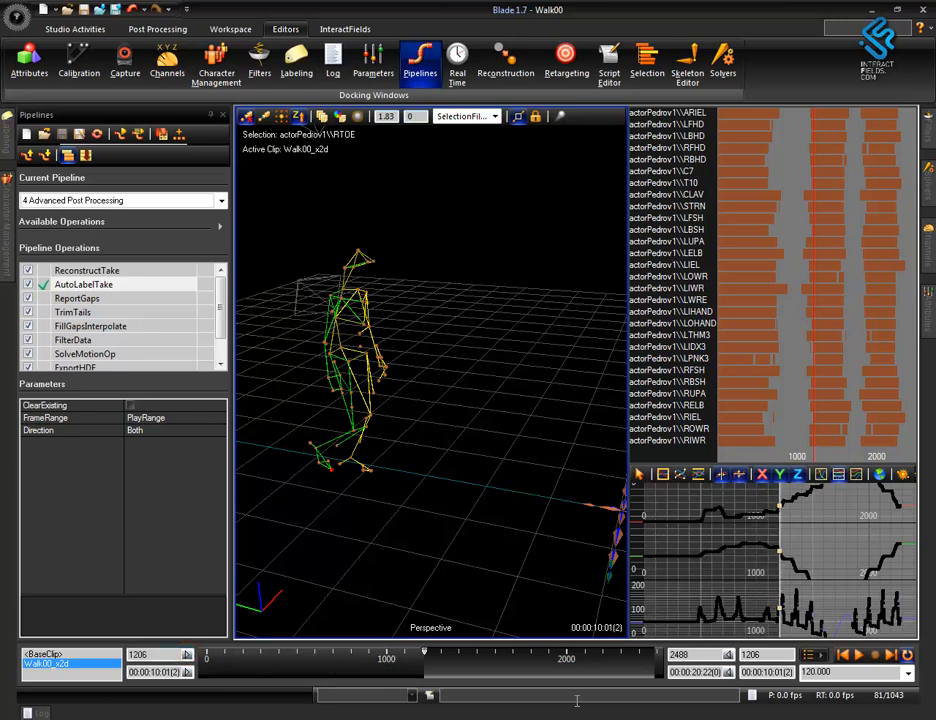
Set the play range end to frame 1543, at the end of the second labelled walk section.
mouse_move(414, 522)
middle_mouse_down()
mouse_move(491, 529)
mouse_move(508, 518)
mouse_move(424, 506)
middle_mouse_up()
middle_click_drag(448, 450, 540, 480)
middle_click_drag(540, 480, 309, 473, "alt")
middle_click_drag(480, 433, 567, 497)
left_click_drag(545, 531, 466, 531, "alt")
right_click_drag(466, 531, 505, 509, "alt")
middle_click_drag(505, 508, 536, 433, "alt")
middle_click_drag(539, 483, 510, 521)
scroll(507, 531, "up", 12)
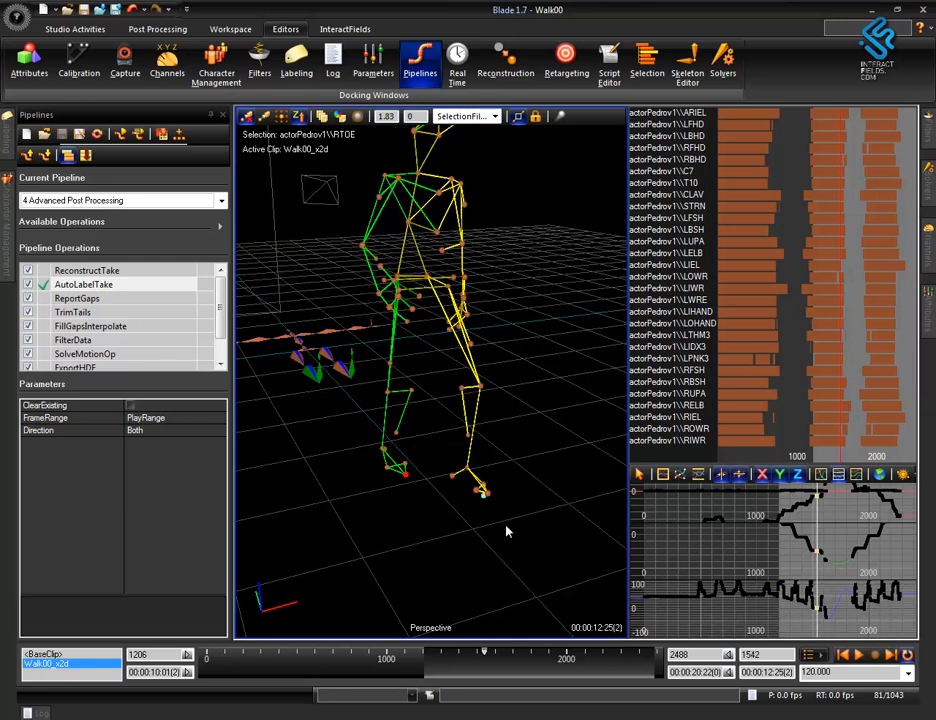
scroll(506, 532, "down", 2)
scroll(507, 531, "down", 1)
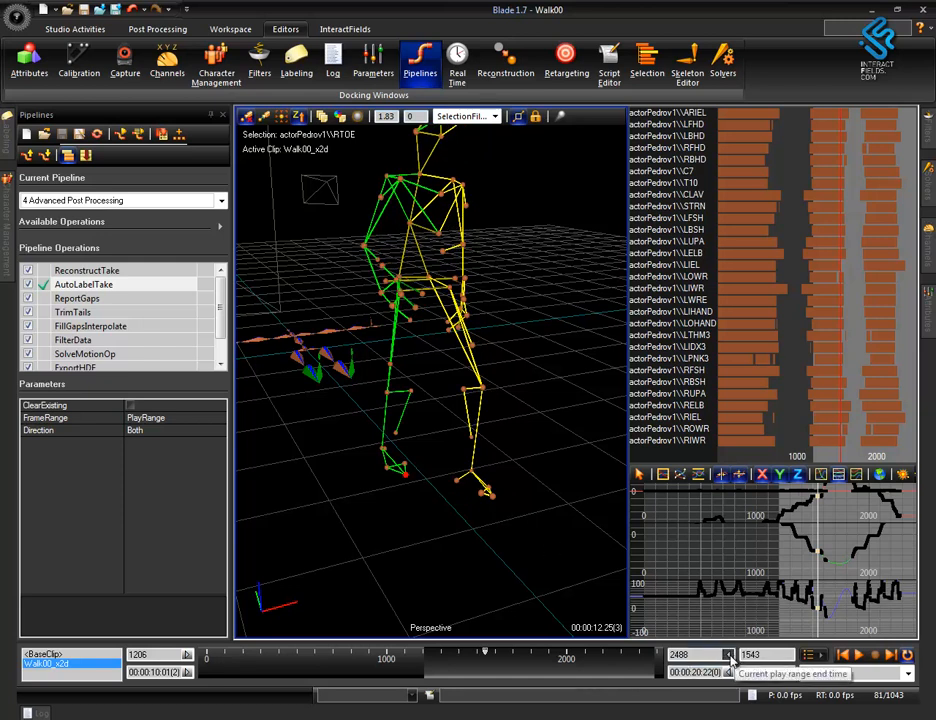
left_click(727, 654)
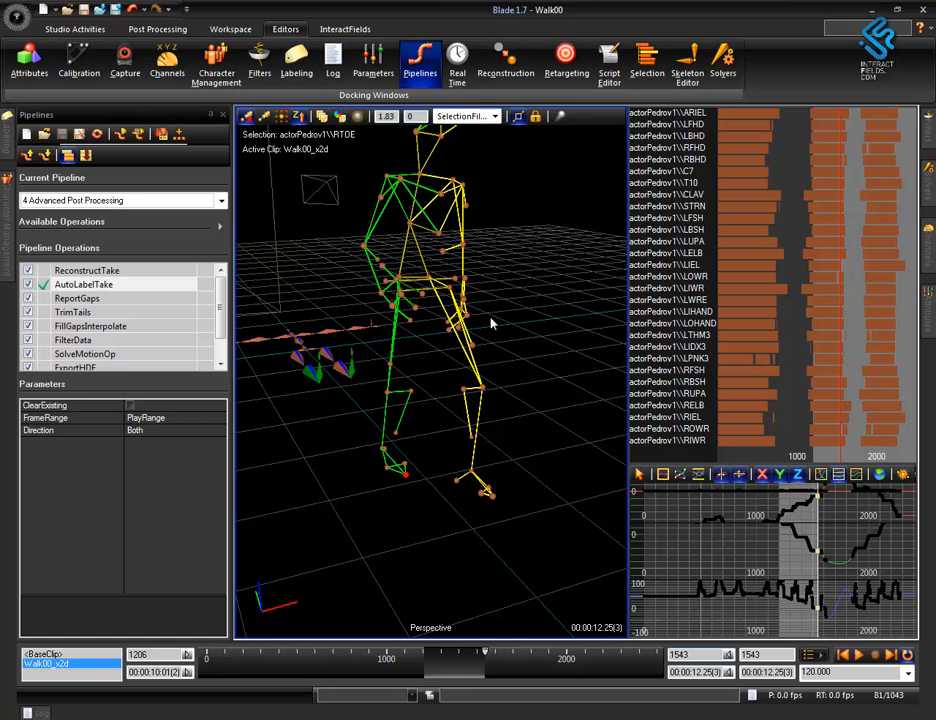
Save a copy of the trimmed take as Walk00_01.hdf in the Session 1 folder.
right_click_drag(541, 207, 543, 368, "alt")
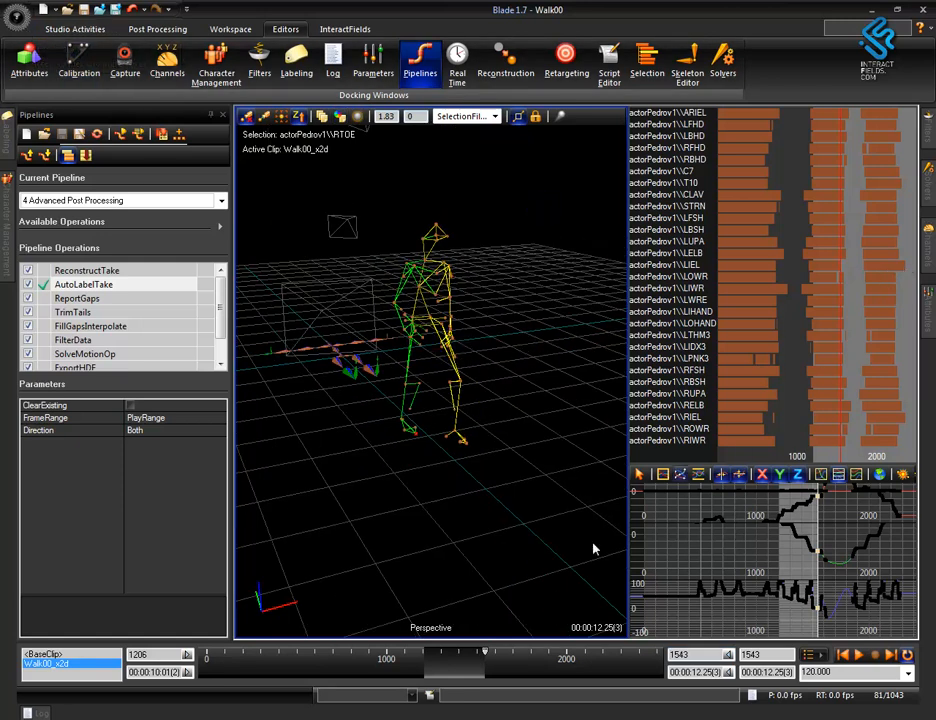
left_click_drag(487, 507, 489, 542, "alt")
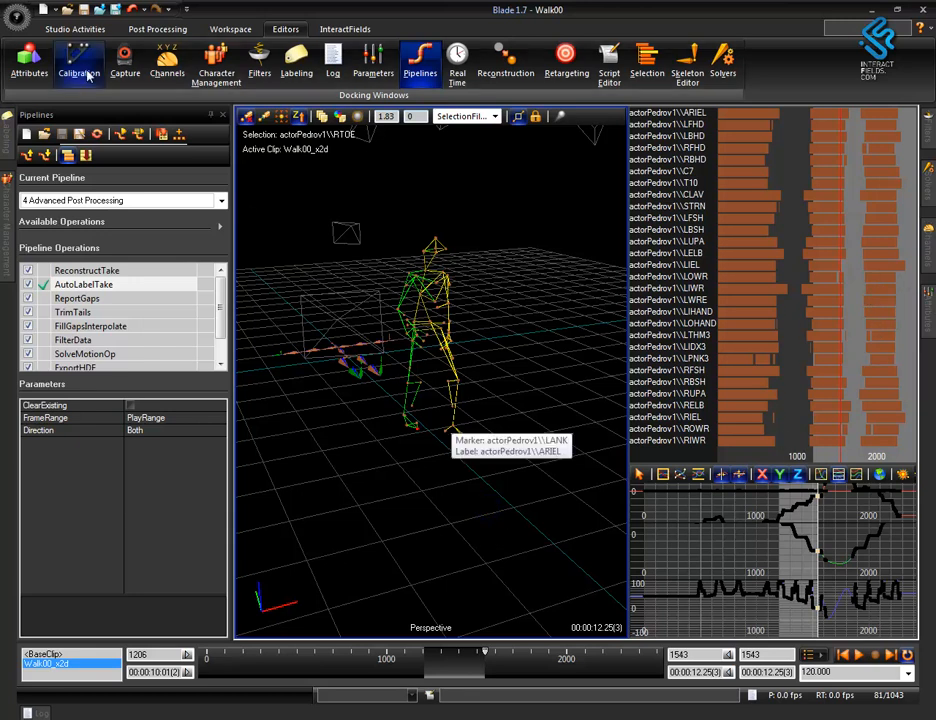
left_click(14, 15)
left_click(70, 150)
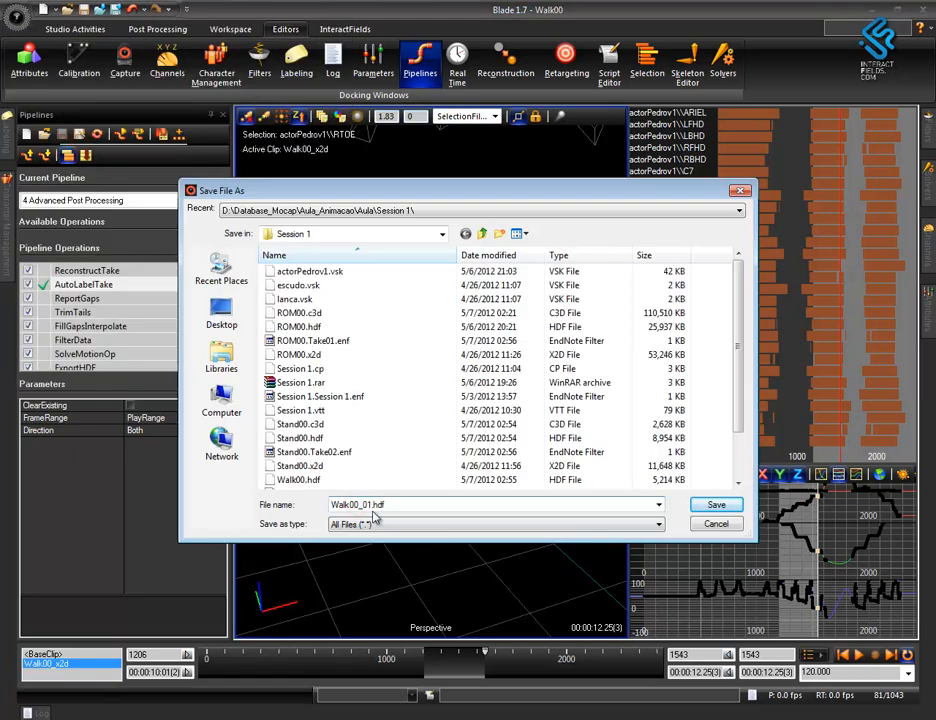
key("Return")
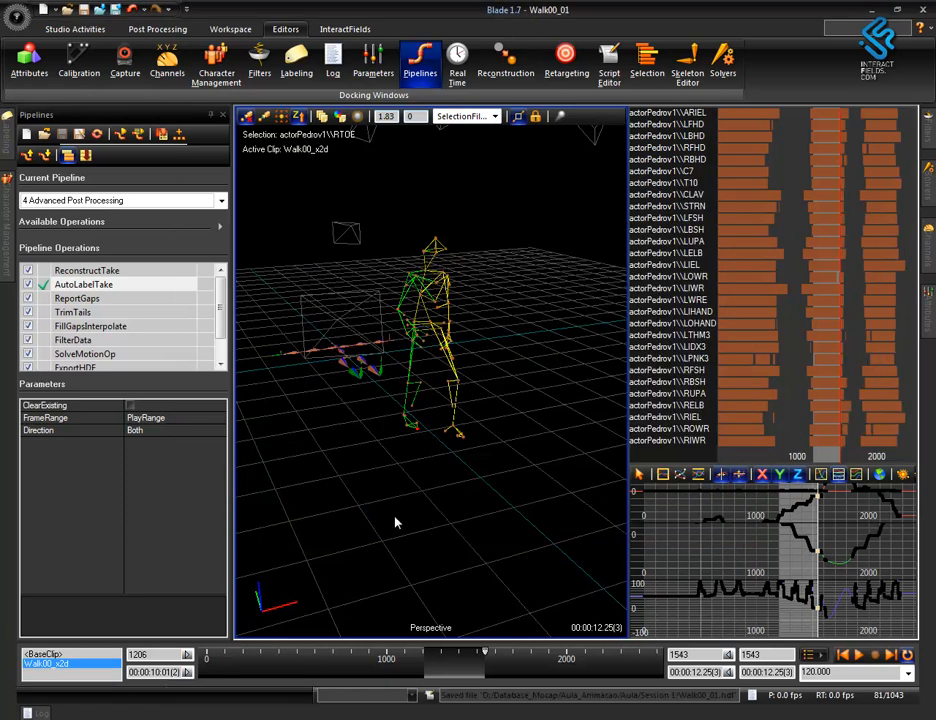
Set the play range to frames 1907 to 2488, starting at the third labelled walk section.
left_click_drag(485, 663, 632, 672)
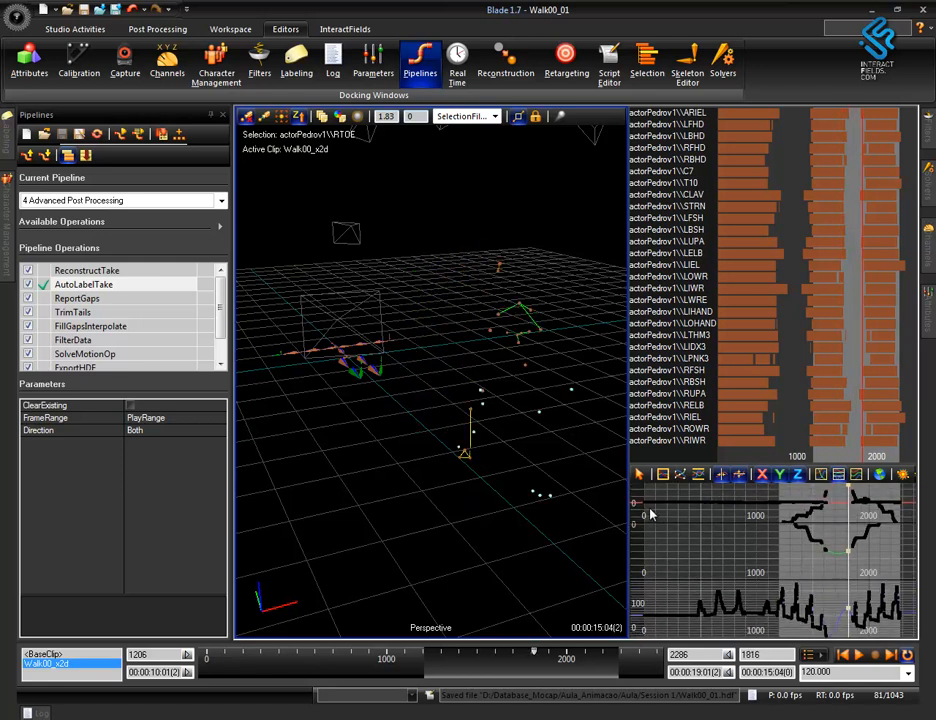
left_click_drag(478, 545, 566, 530, "alt")
key("Right")
key("Right")
key("Right")
key("Right")
key("Right")
key("Right")
key("Right")
key("Right")
key("Right")
key("Right")
key("Right")
key("Right")
key("Right")
key("Right")
key("Right")
key("Right")
key("Right")
key("Right")
key("Right")
key("Right")
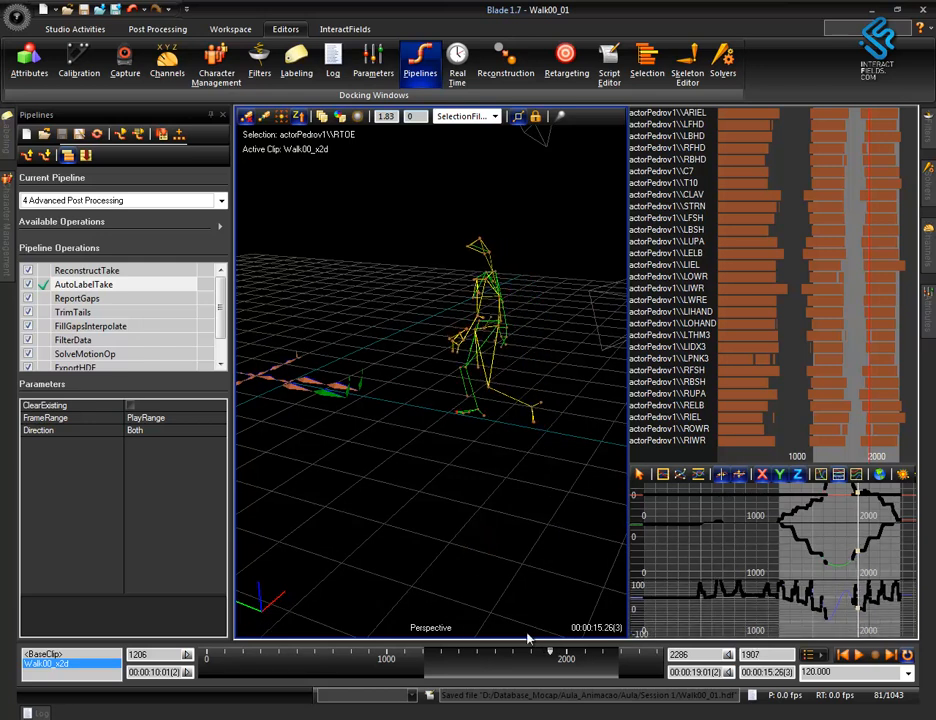
left_click(188, 655)
left_click_drag(620, 667, 656, 670)
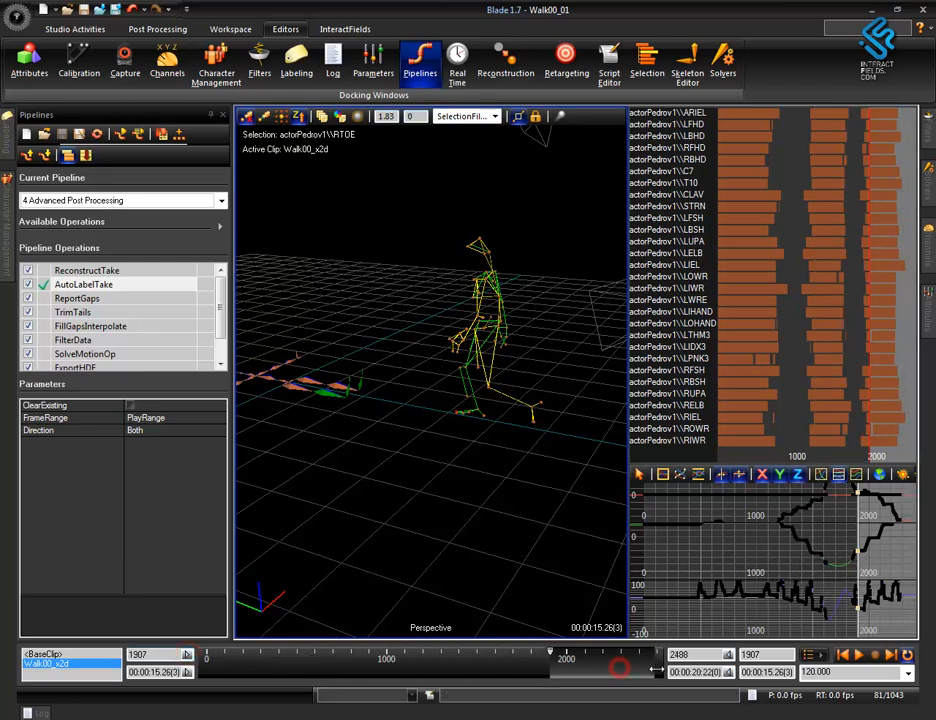
Play and step through the third walk section and set the play range end to frame 2225.
key("space")
key("space")
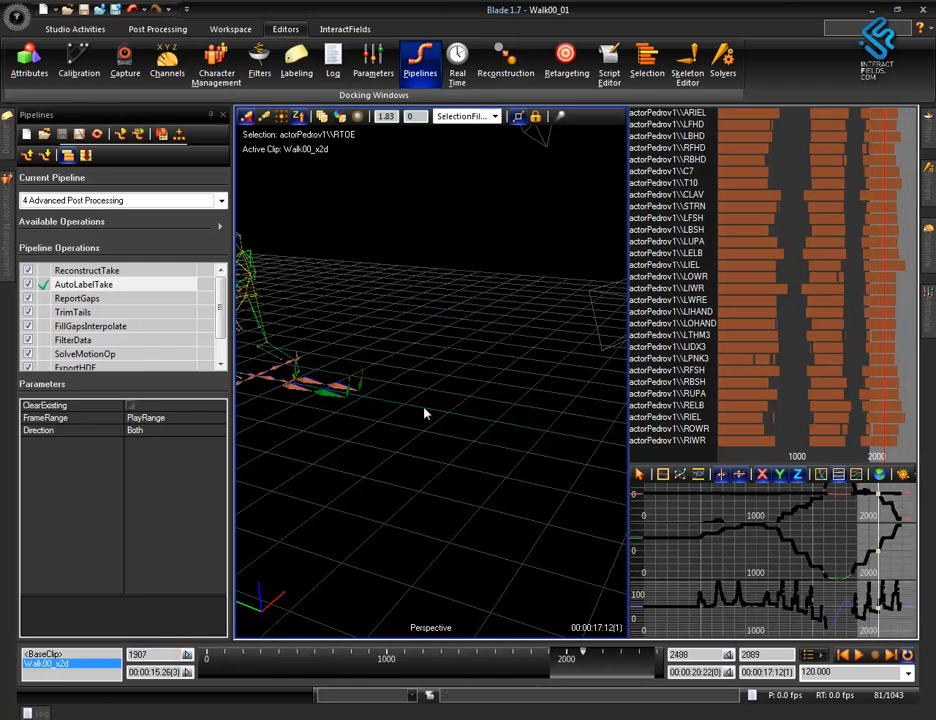
middle_click_drag(420, 405, 572, 503, "alt")
middle_click_drag(510, 484, 462, 359, "alt")
left_click_drag(462, 359, 527, 412)
middle_click_drag(527, 412, 536, 412)
left_click_drag(401, 499, 565, 505, "alt")
left_click_drag(495, 501, 555, 500, "alt")
key("Right")
key("Right")
key("Right")
key("Right")
key("Right")
key("Right")
key("Right")
key("Right")
key("Right")
key("Right")
key("Right")
key("Right")
key("Right")
key("Right")
key("Right")
key("Right")
key("Right")
key("Right")
key("Right")
key("Right")
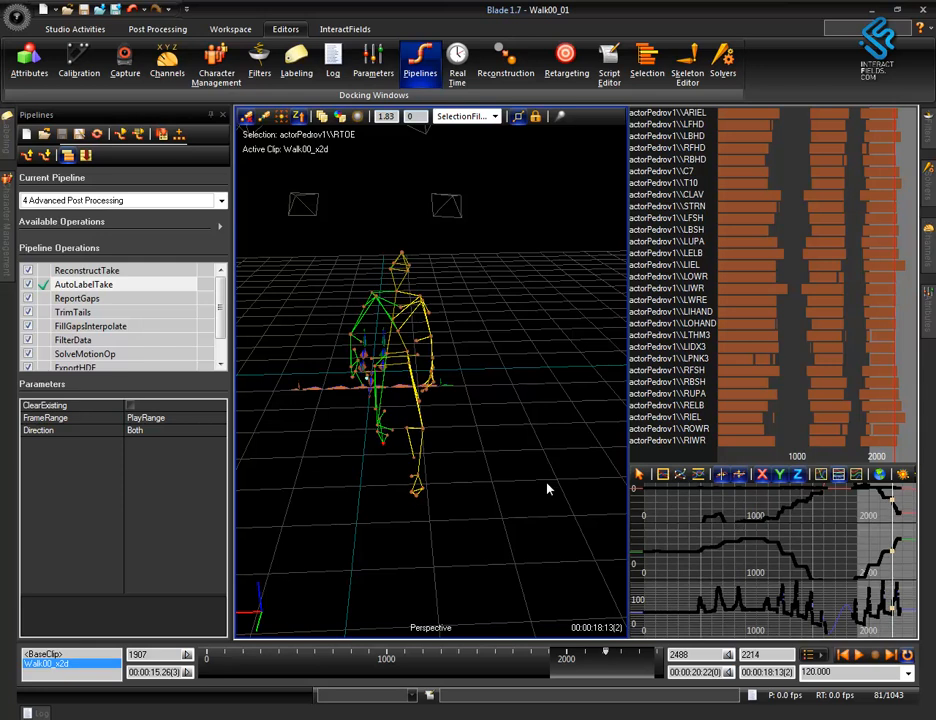
key("Left")
key("Left")
key("Left")
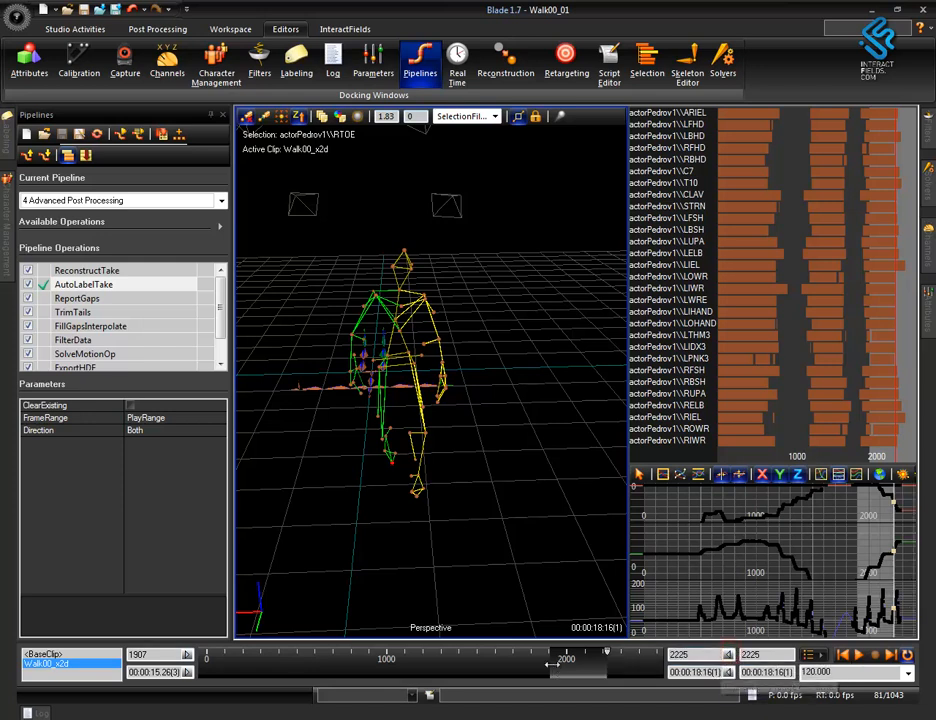
Save another copy of the trimmed take as Walk00_02.hdf in the Session 1 folder.
left_click(596, 655)
mouse_move(596, 655)
left_mouse_down()
mouse_move(560, 655)
mouse_move(601, 657)
left_mouse_up()
left_click(15, 17)
left_click(40, 146)
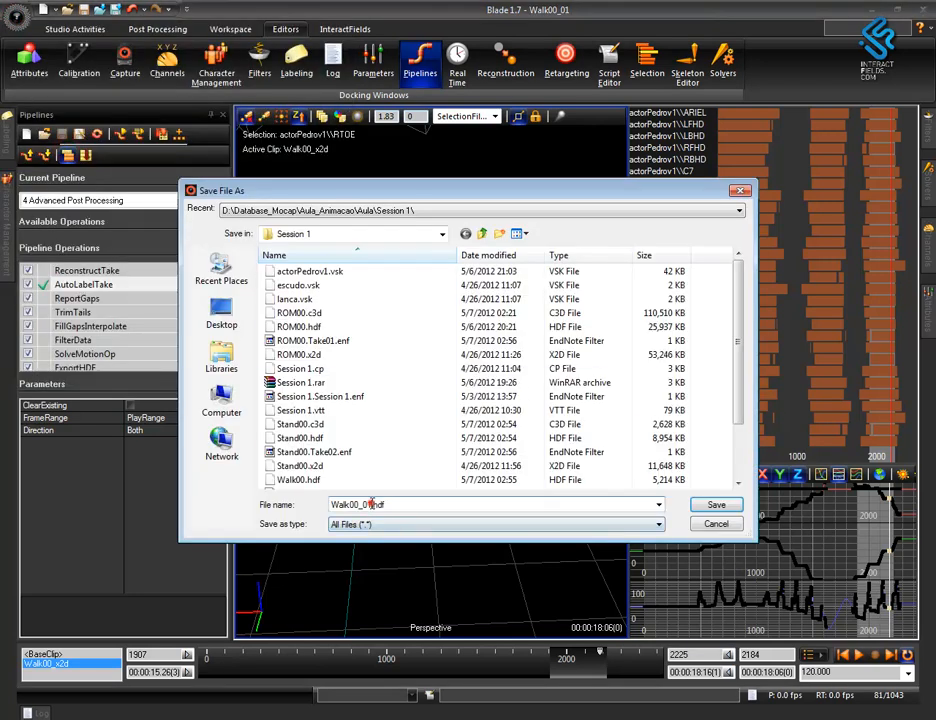
key("Return")
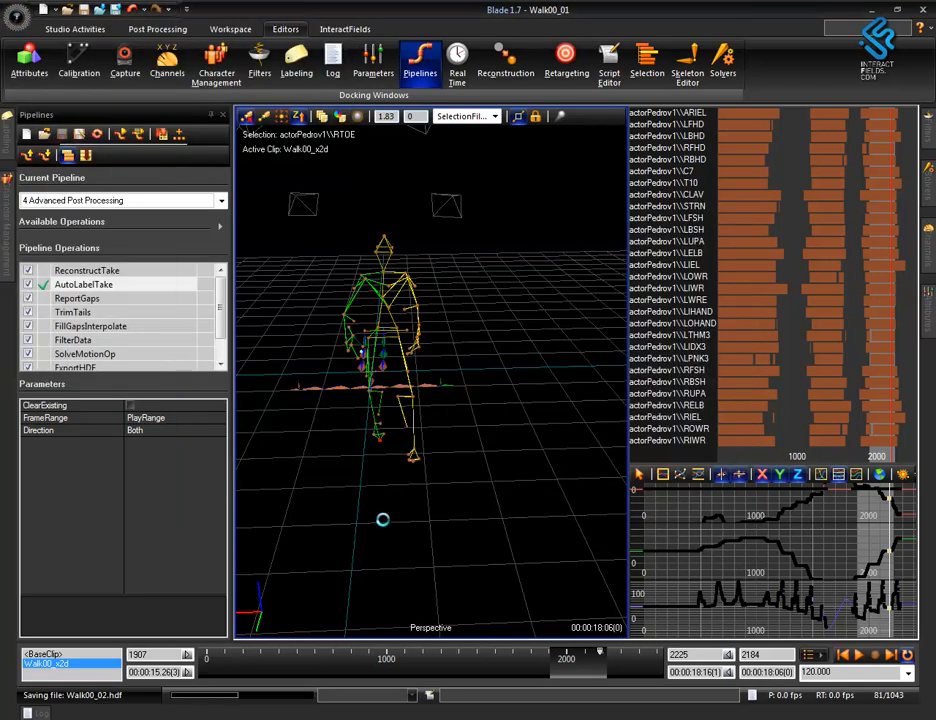
Show the Data Management take list and check the child files of the Walk00 take in Session 1.
right_click_drag(434, 440, 443, 499, "alt")
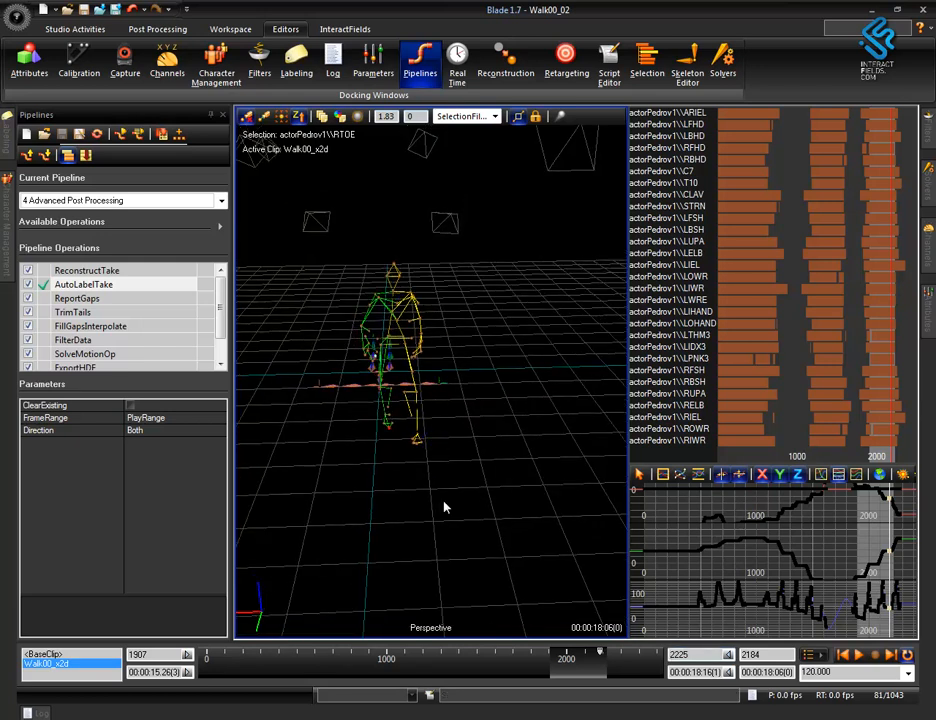
mouse_move(390, 394)
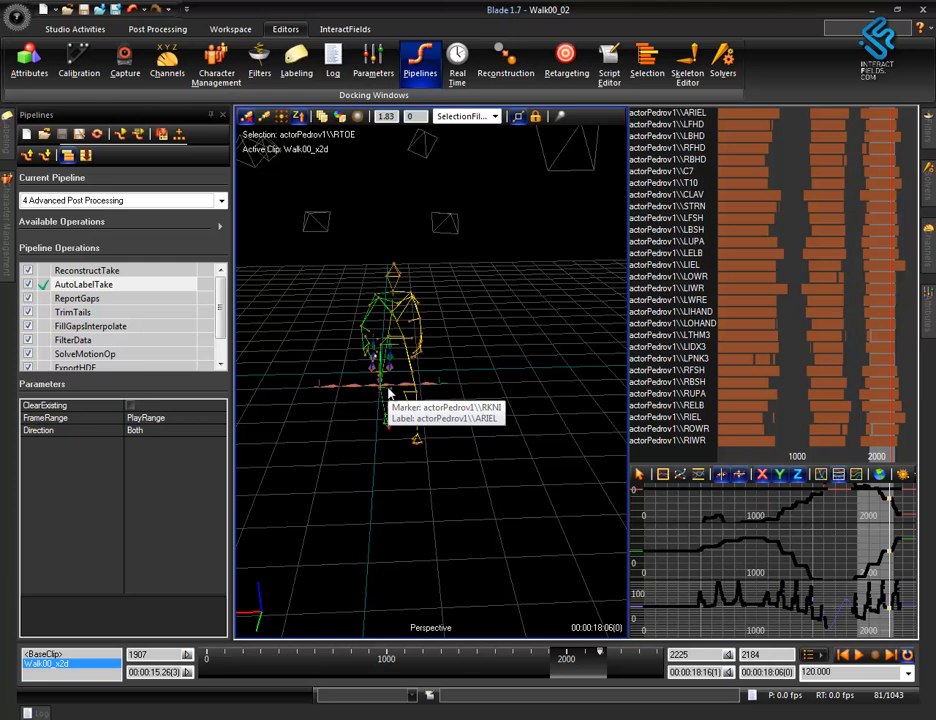
left_click_drag(414, 519, 420, 545)
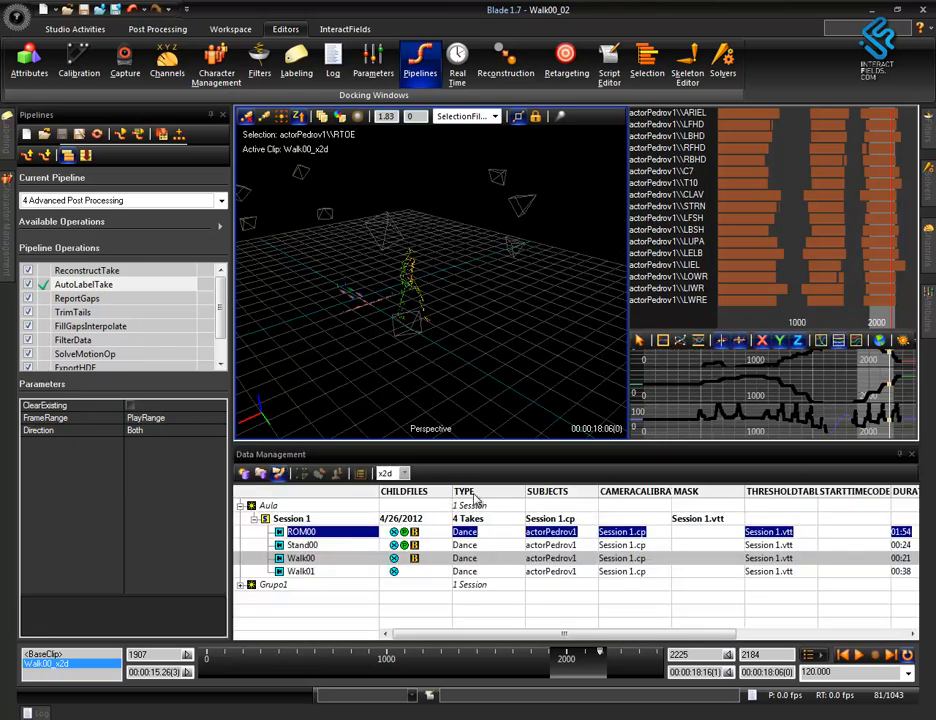
left_click(415, 584)
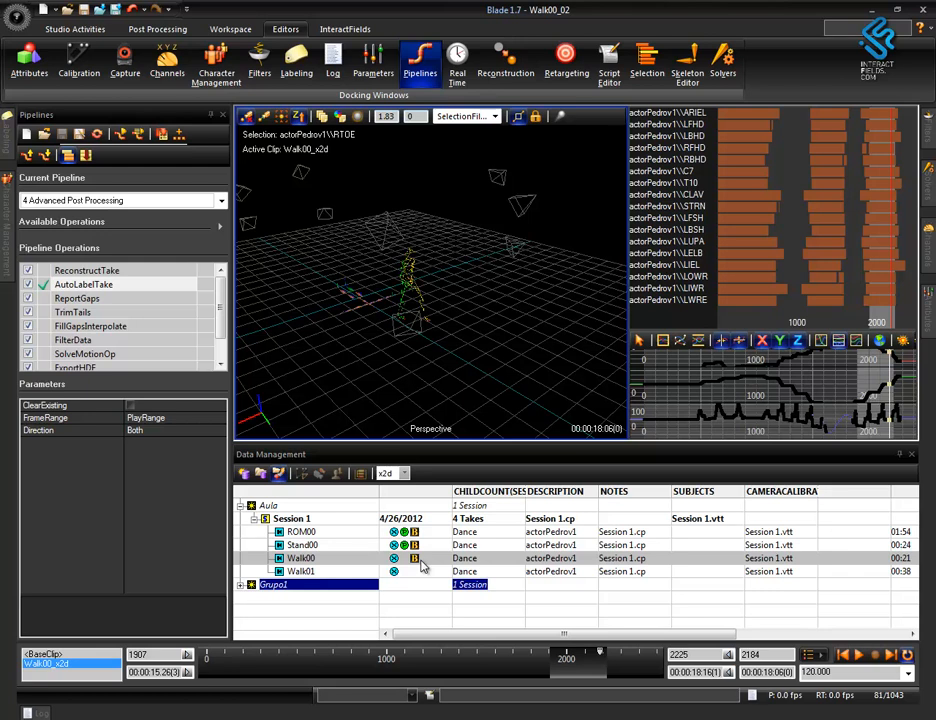
left_click(322, 562)
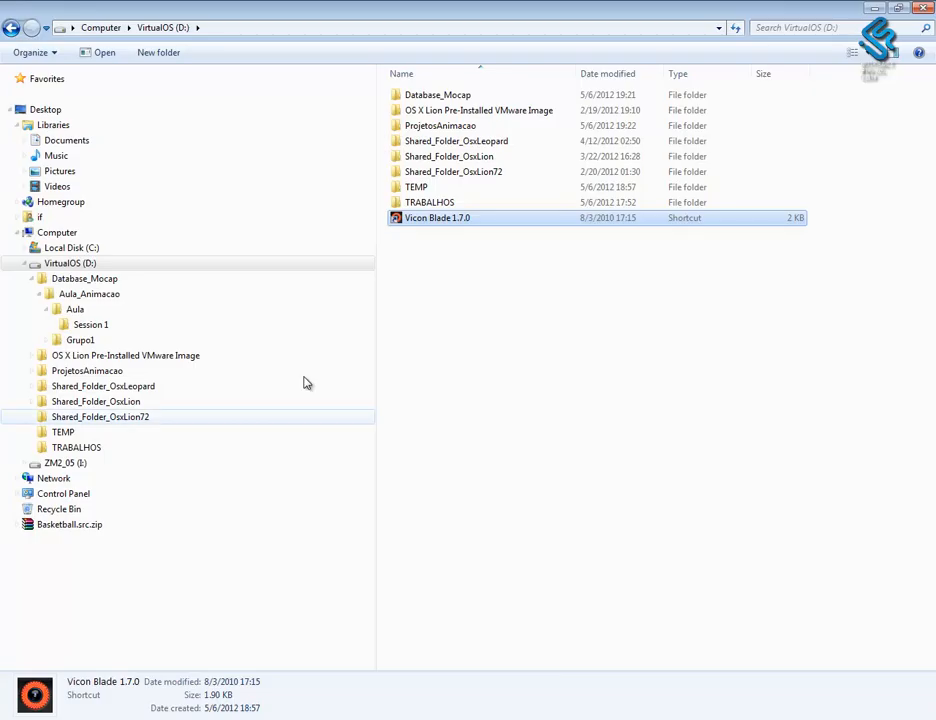
Switch to the file explorer and open the Session 1 folder under Database_Mocap, Aula_Animacao and Aula.
double_click(438, 94)
double_click(450, 100)
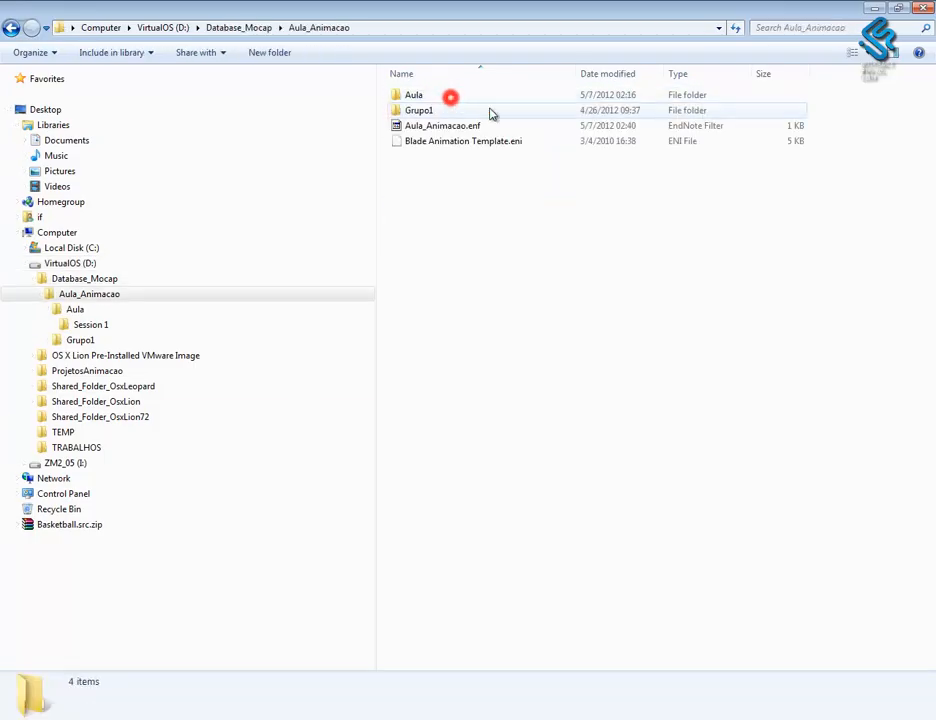
double_click(429, 100)
double_click(439, 97)
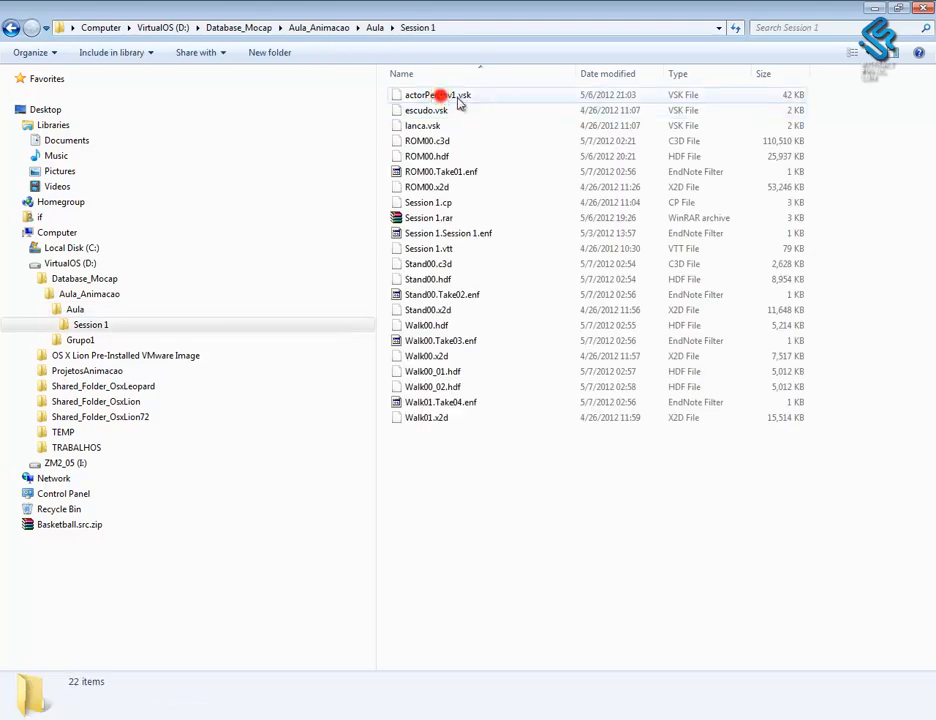
Check the Walk00.hdf, Walk00_01.hdf and Walk00_02.hdf files in the folder and return to Blade.
left_click(455, 372)
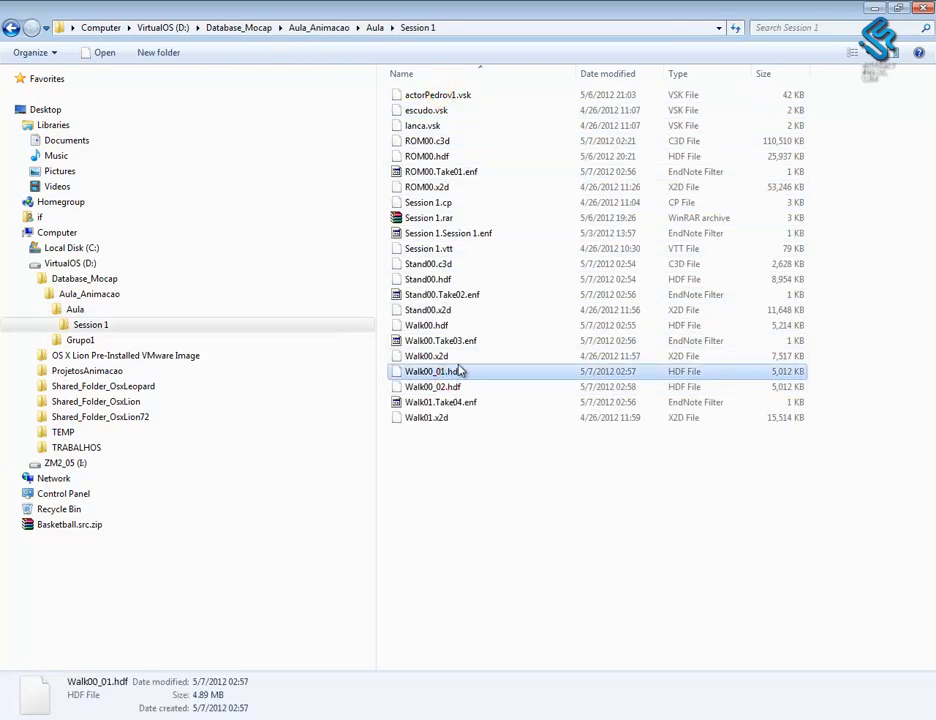
left_click(441, 357)
left_click(442, 327)
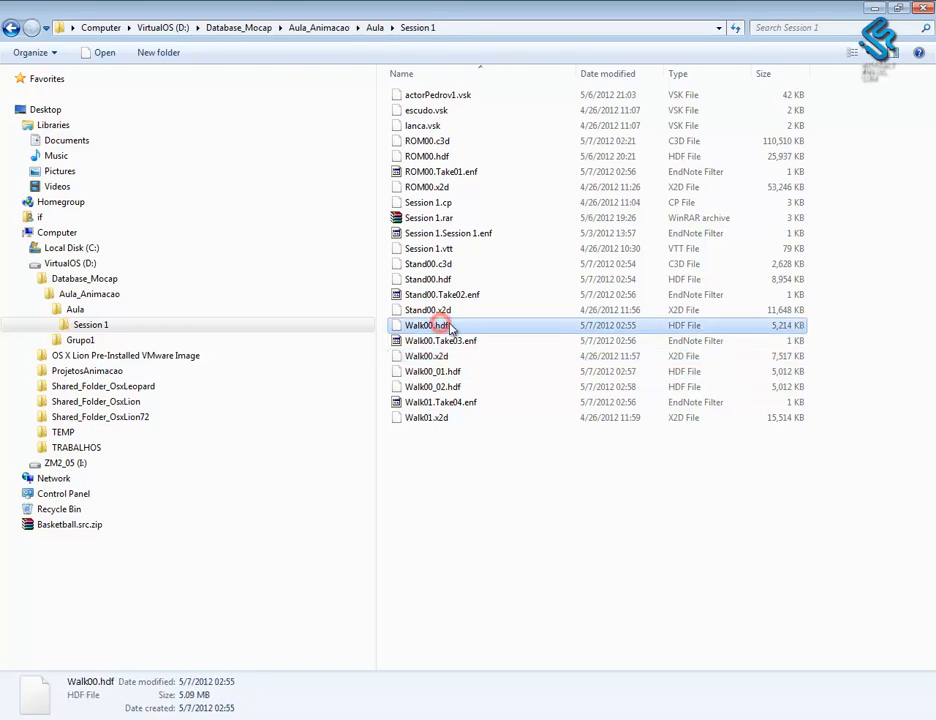
left_click(453, 372)
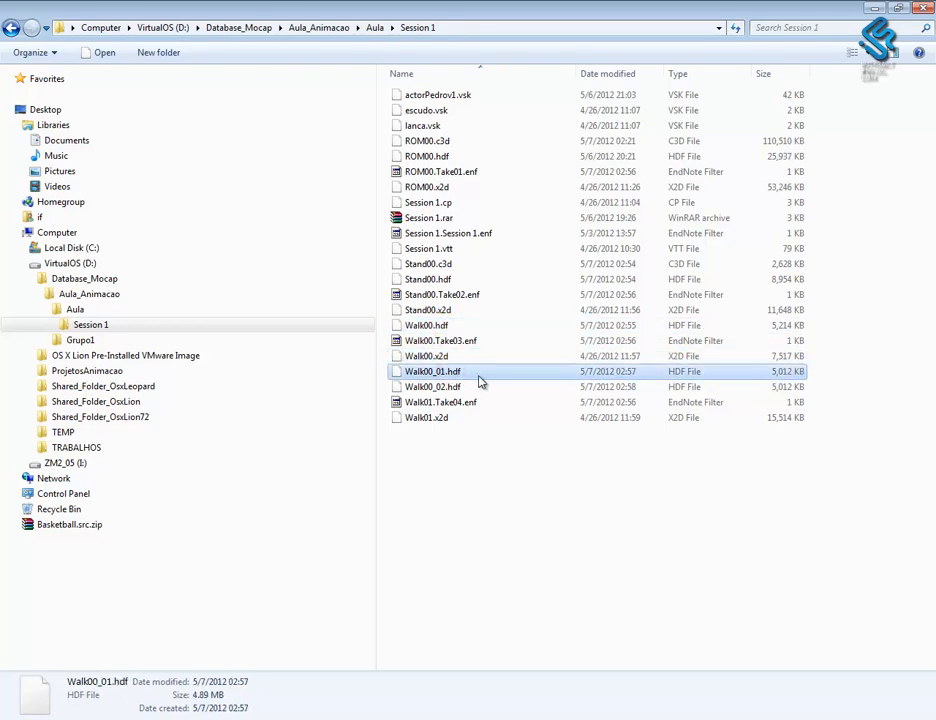
left_click(451, 388)
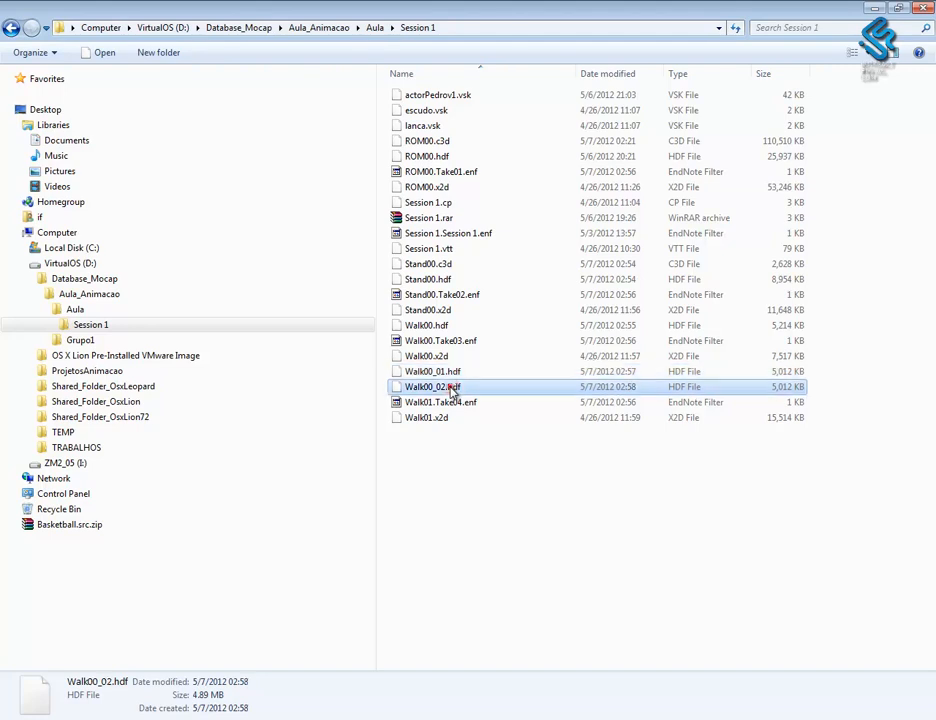
left_click(794, 374)
key("alt+Tab")
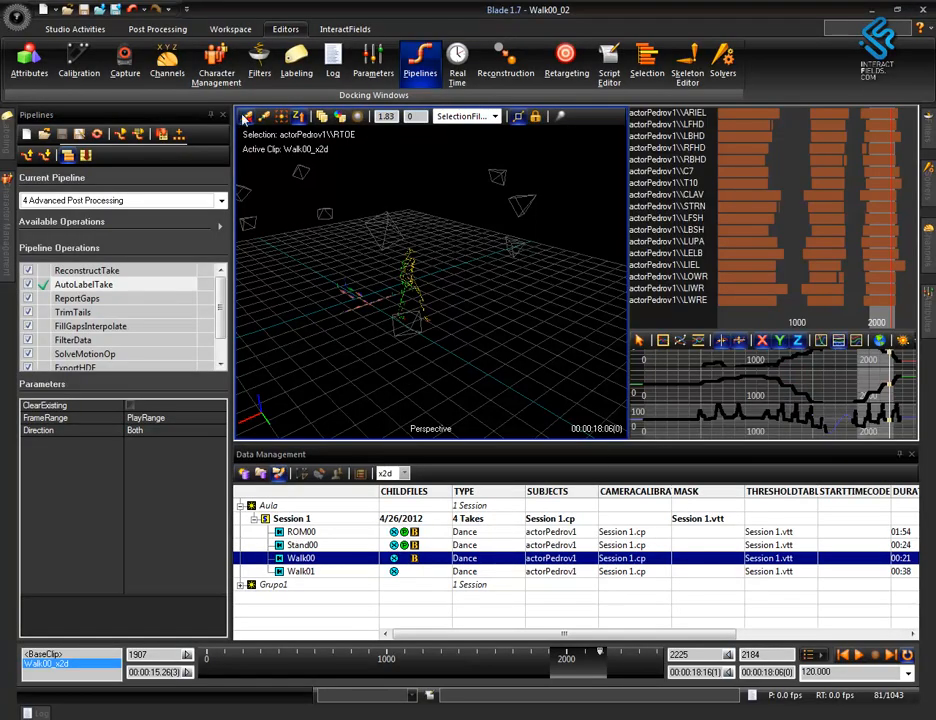
Close the Data Management list and reframe the perspective view on the walking actor.
left_click_drag(473, 397, 421, 346, "alt")
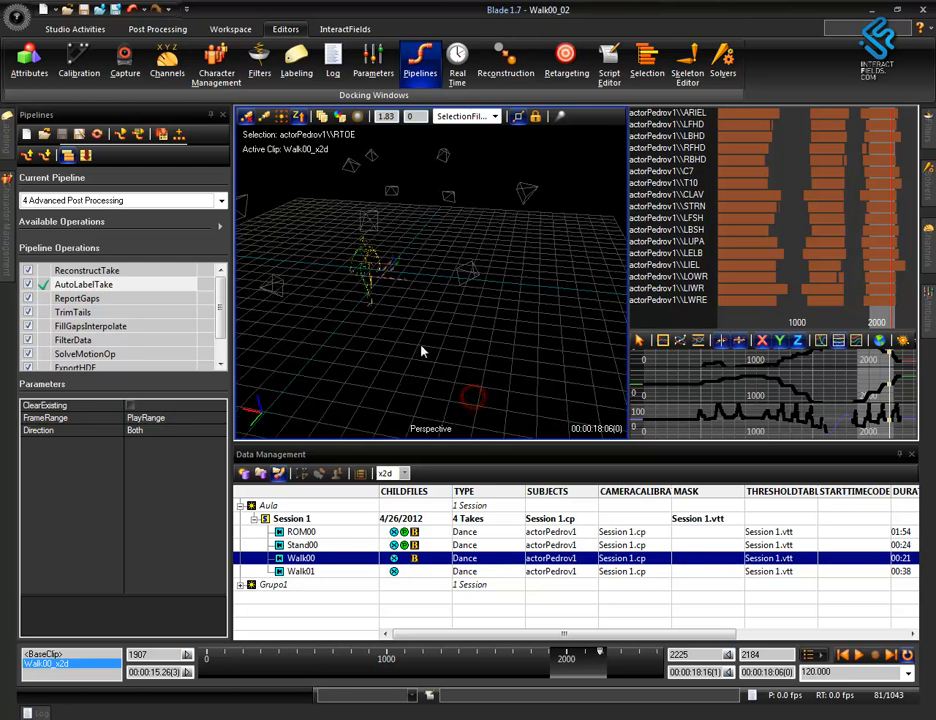
left_click(911, 454)
left_click_drag(456, 428, 503, 447, "alt")
Open the Walk00_01.hdf file from the Session 1 folder.
left_click(17, 16)
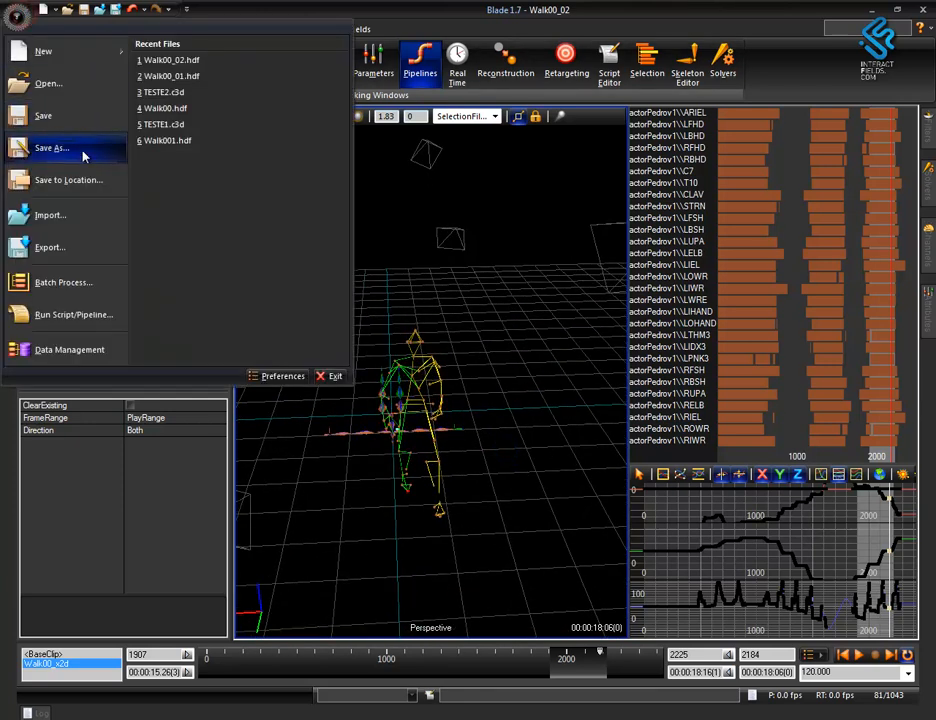
left_click(50, 85)
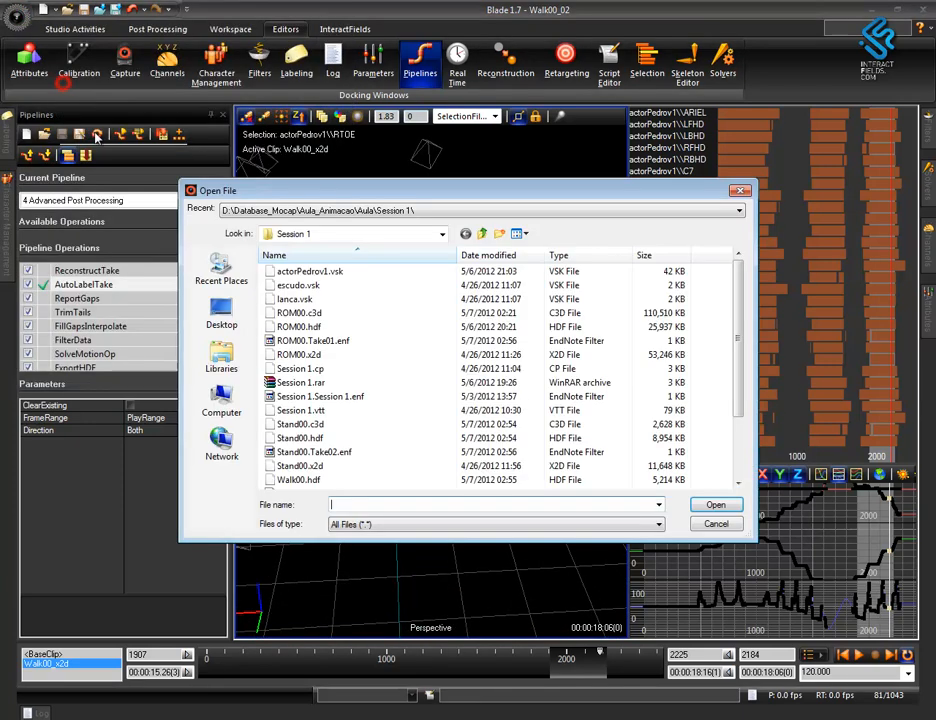
left_click(313, 479)
scroll(315, 425, "down", 2)
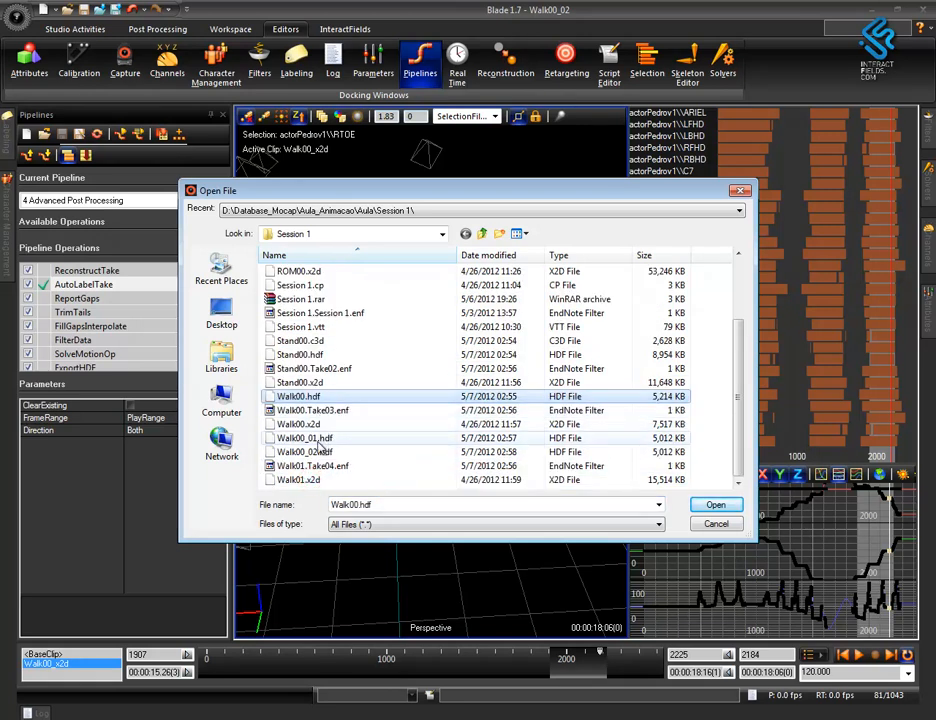
left_click(312, 438)
double_click(312, 440)
left_click(478, 397)
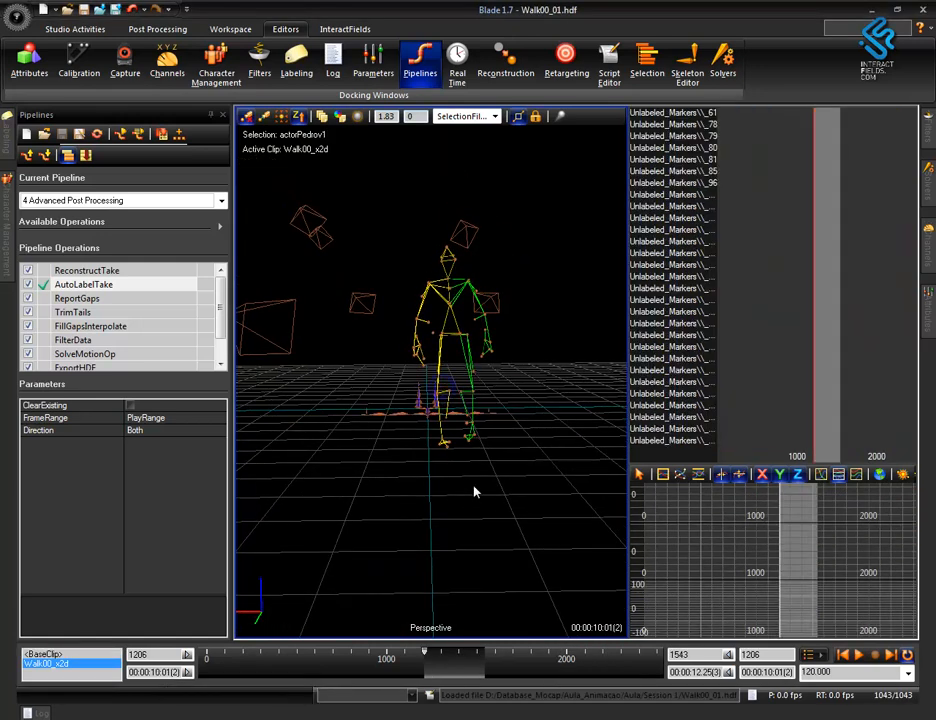
Scrub through the start of the Walk00_01 take, find its first marker gap and examine the actor there.
mouse_move(426, 652)
left_mouse_down()
mouse_move(460, 651)
mouse_move(430, 659)
left_mouse_up()
left_click_drag(380, 245, 492, 506)
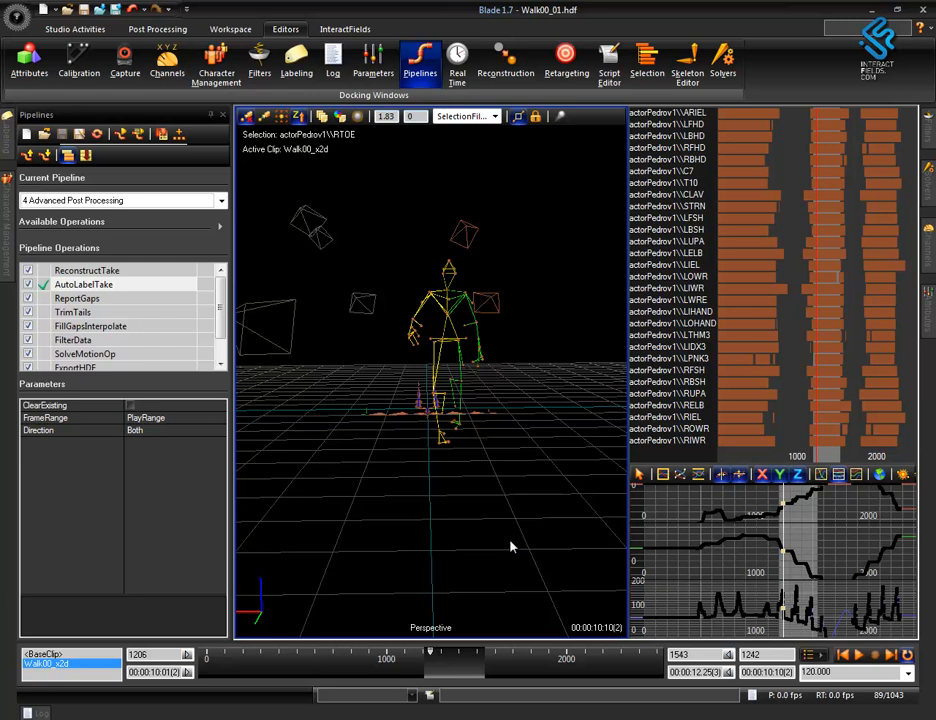
mouse_move(499, 503)
left_mouse_down("alt")
mouse_move(562, 526)
mouse_move(551, 512)
mouse_move(562, 512)
left_mouse_up("alt")
mouse_move(433, 655)
left_mouse_down()
mouse_move(481, 668)
mouse_move(442, 670)
left_mouse_up()
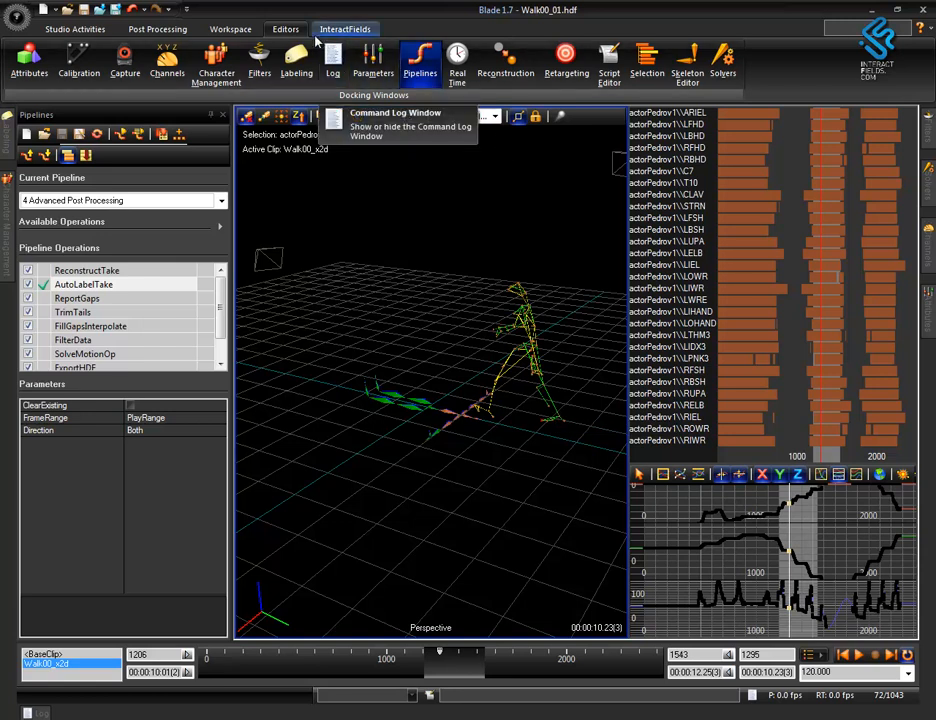
left_click(238, 29)
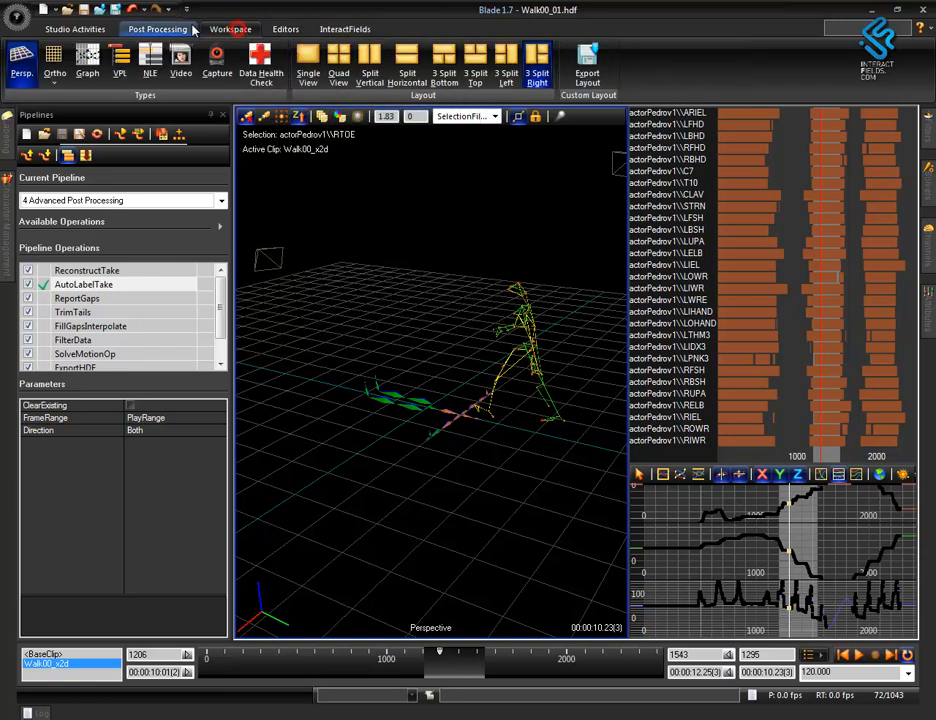
left_click(180, 29)
left_click(415, 48)
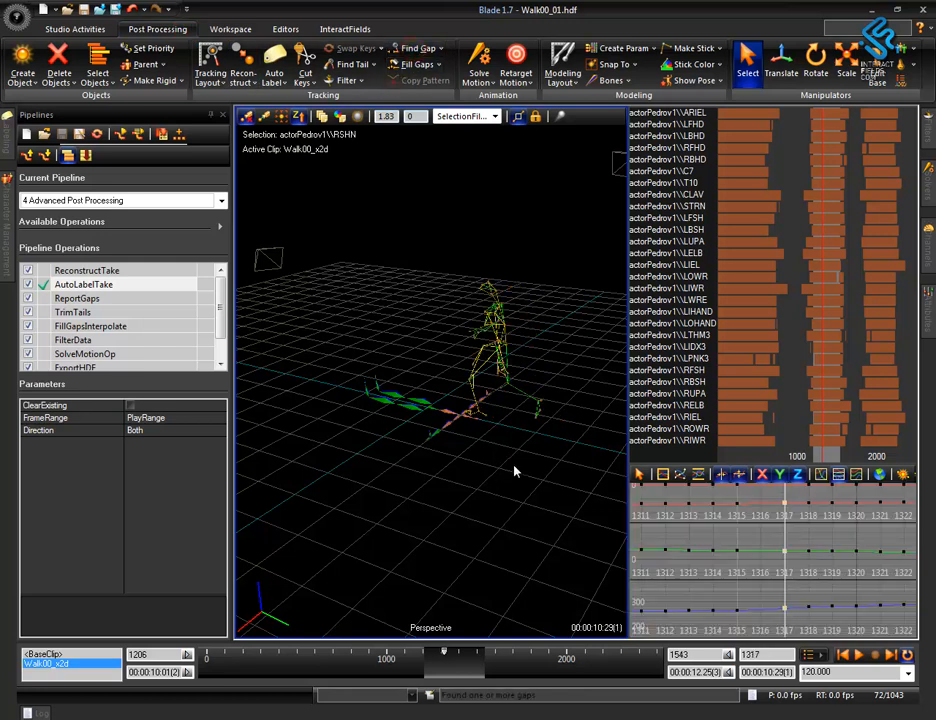
right_click_drag(514, 466, 558, 288, "alt")
middle_click_drag(530, 375, 472, 392, "alt")
left_click_drag(434, 511, 532, 526, "alt")
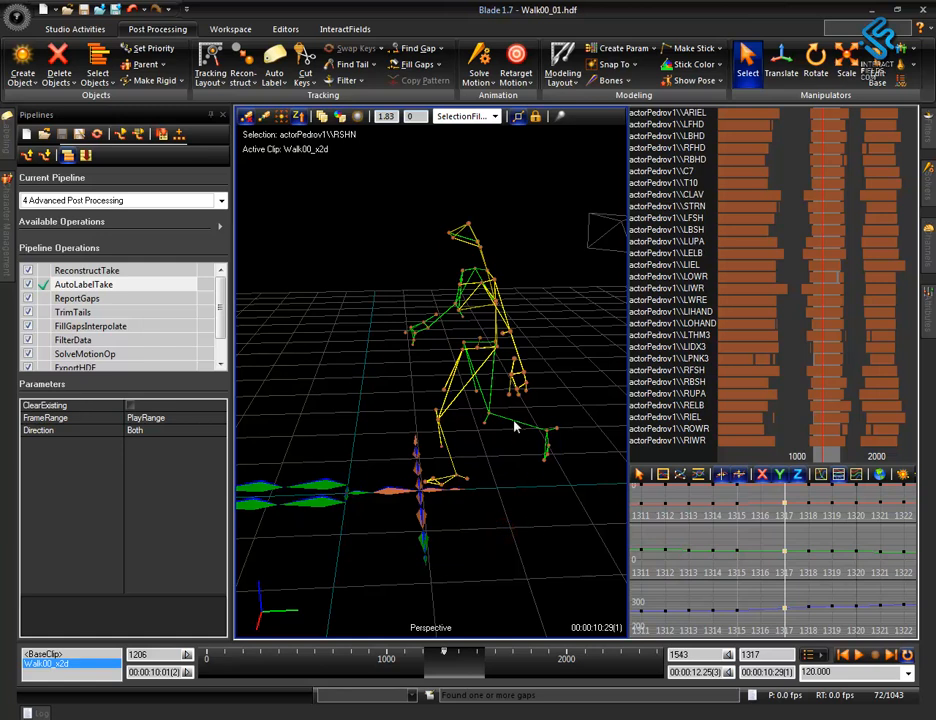
Clear the marker selection and run the ReportGaps operation on the take.
left_click(512, 548)
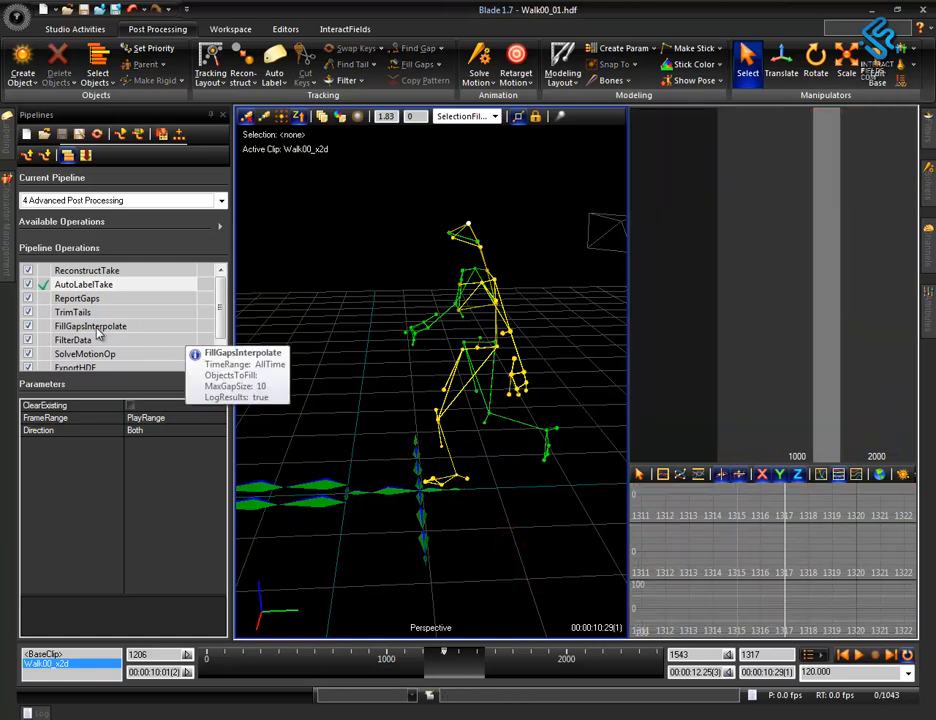
left_click(76, 299)
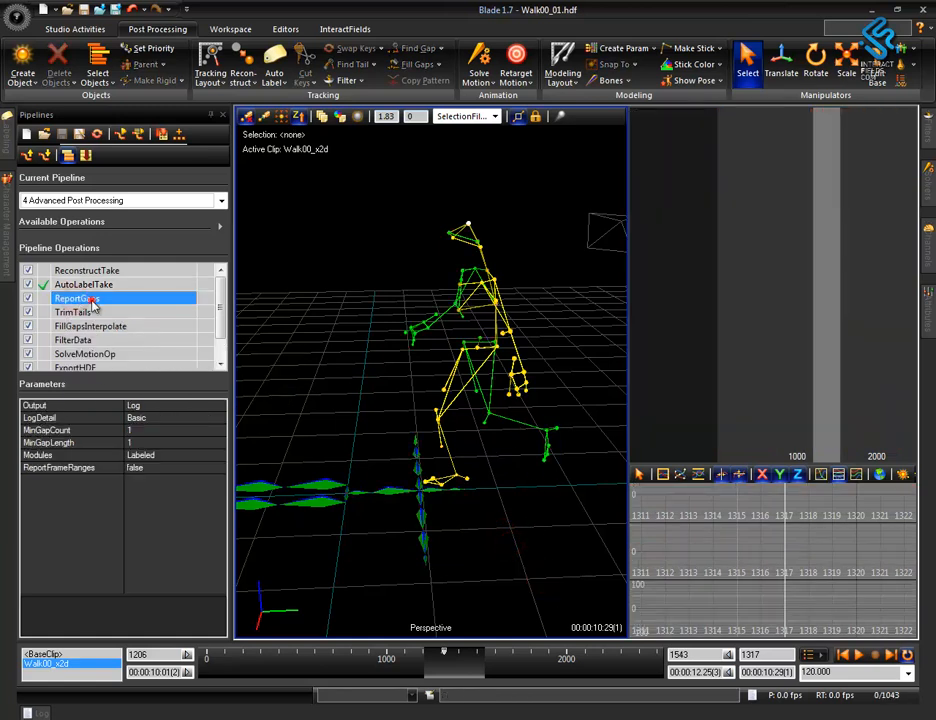
double_click(93, 300)
left_click(619, 698)
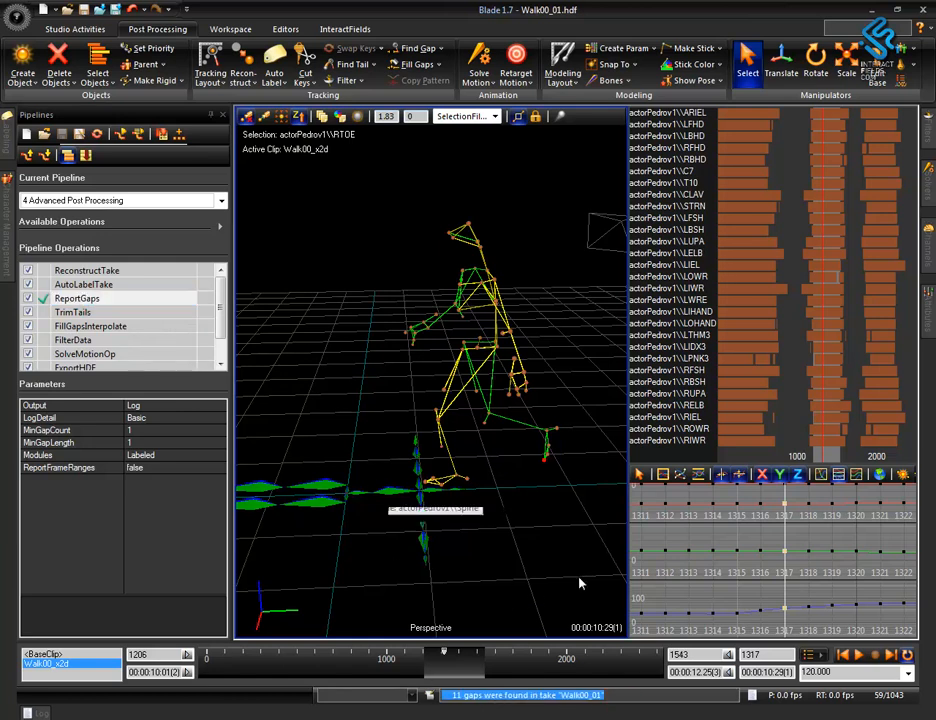
Run the TrimTails operation on all markers of the Walk00_01 take.
double_click(85, 315)
left_click_drag(512, 543, 554, 537, "alt")
middle_click_drag(549, 497, 511, 505, "alt")
mouse_move(511, 506)
right_mouse_down("alt")
mouse_move(531, 511)
mouse_move(536, 530)
right_mouse_up("alt")
left_click_drag(522, 525, 516, 489, "alt")
left_click_drag(320, 214, 553, 500)
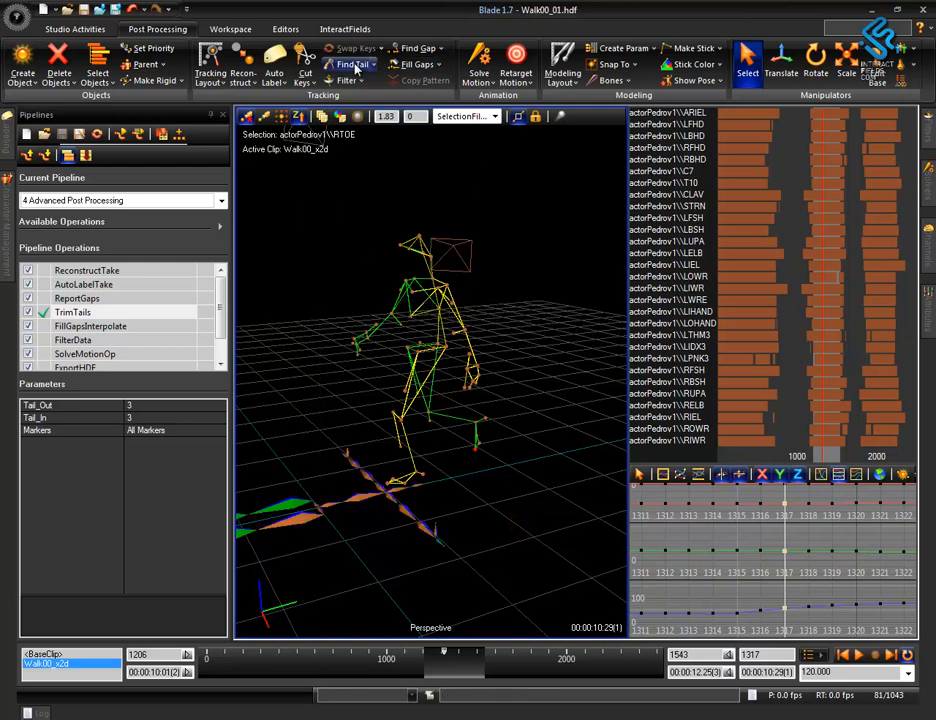
Find the next gap and examine the LOWR wrist marker around it.
left_click(410, 48)
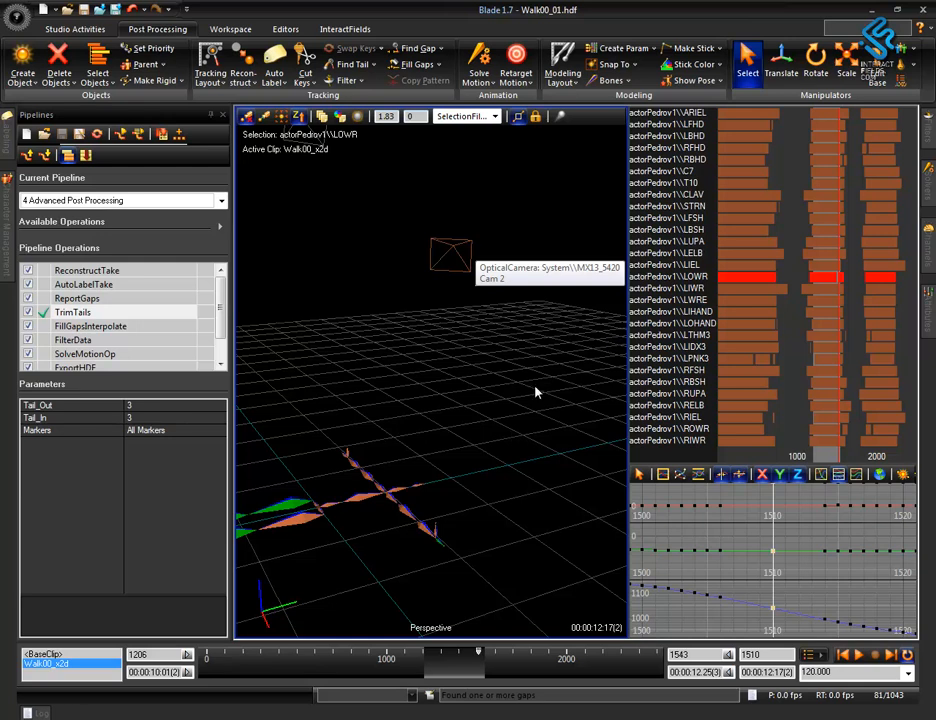
middle_click_drag(483, 405, 412, 376, "alt")
key("a")
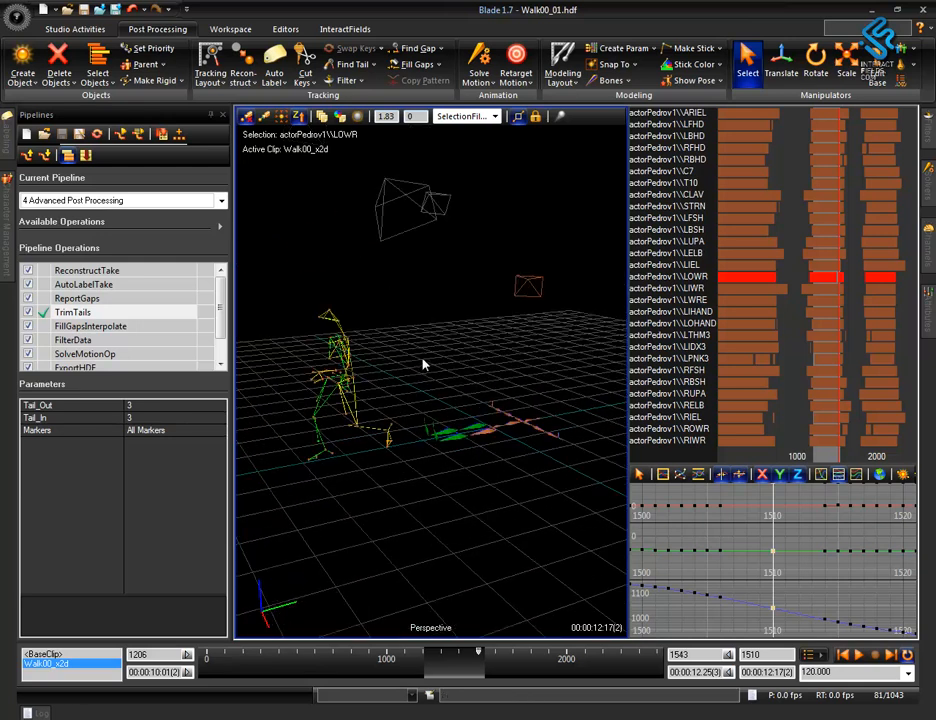
middle_click_drag(393, 463, 434, 452, "alt")
right_click_drag(436, 453, 485, 117, "alt")
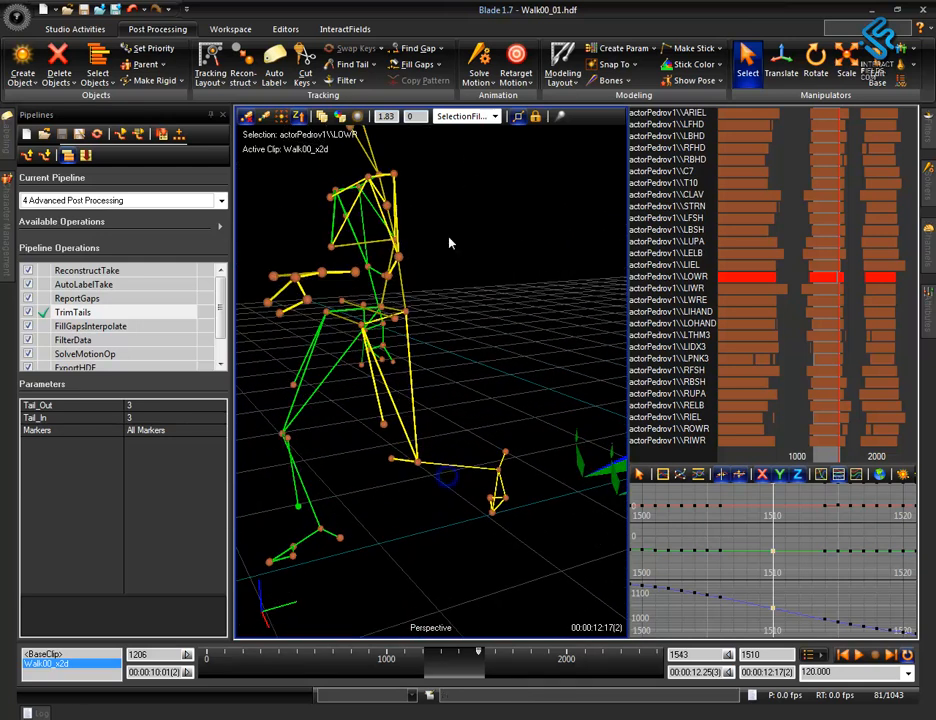
middle_click_drag(446, 334, 488, 343, "alt")
left_click_drag(488, 343, 489, 449, "alt")
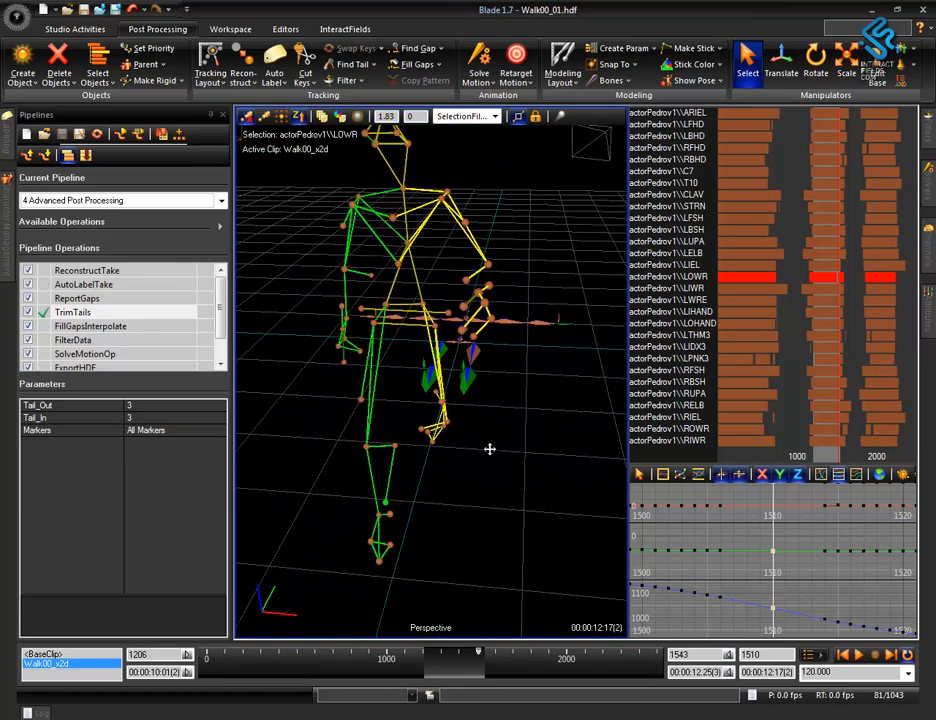
left_click_drag(497, 520, 401, 516, "alt")
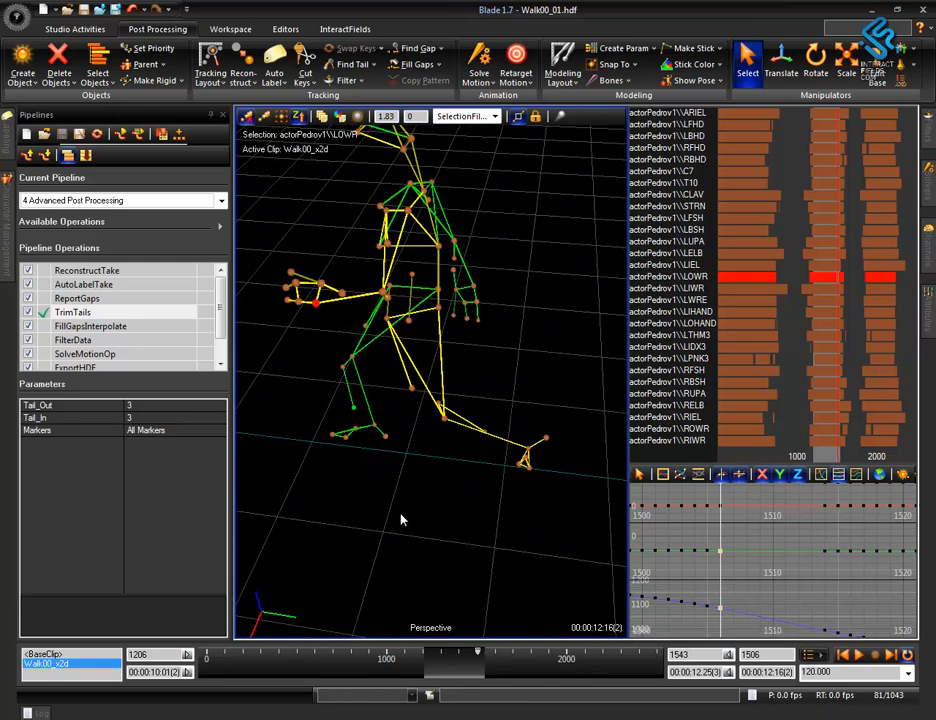
Fill the LOWR marker's gap near frame 1510 using the Interpolated fill type, limited to selected time ranges only.
key("Right")
key("Left")
scroll(748, 552, "down", 4)
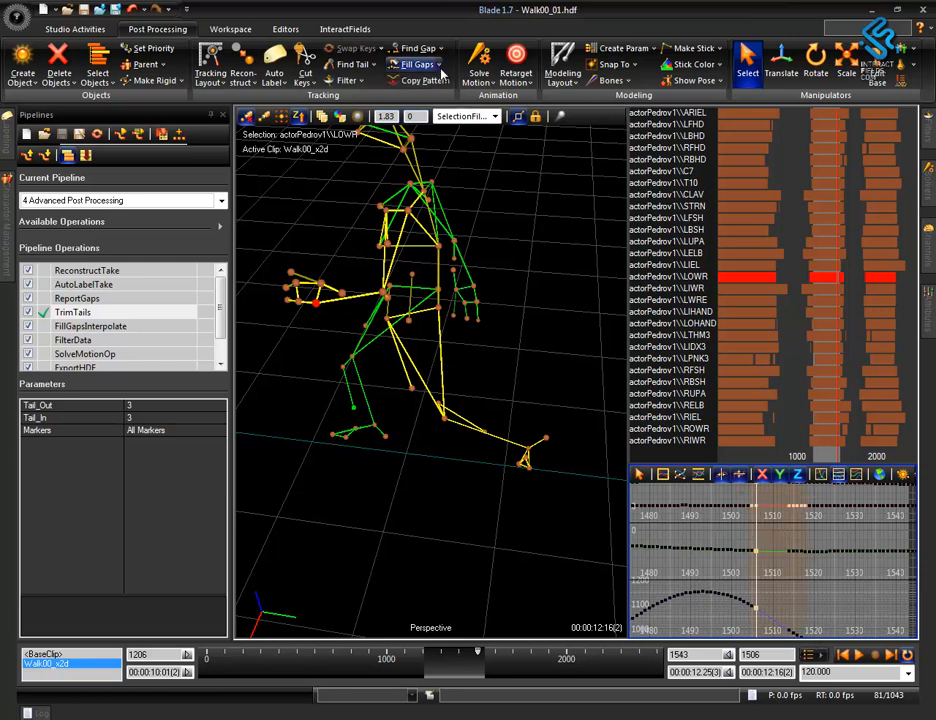
left_click(418, 64)
mouse_move(428, 101)
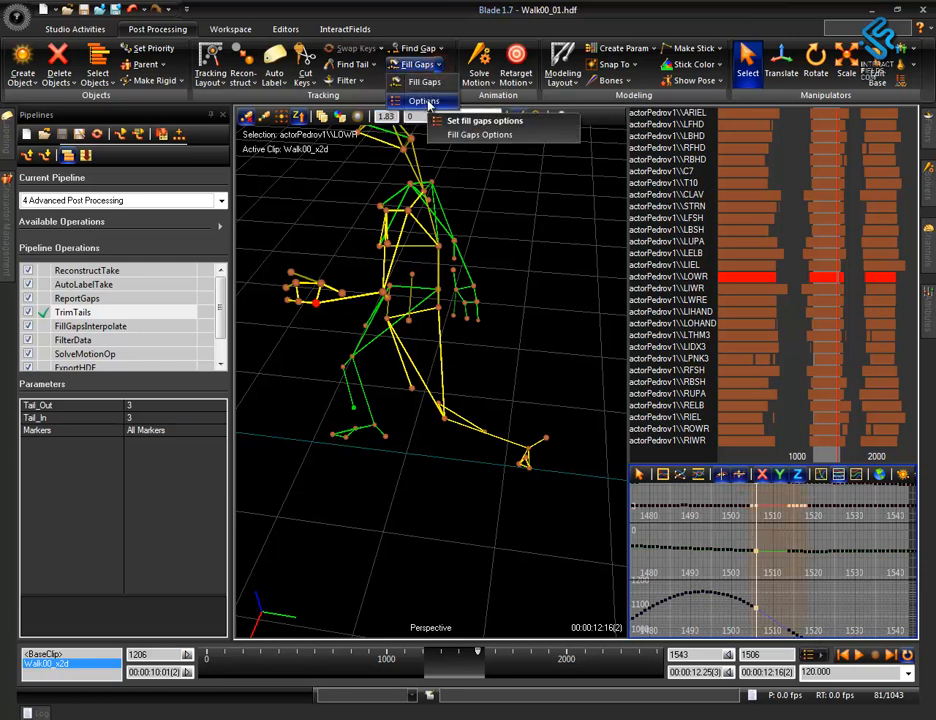
left_click(470, 134)
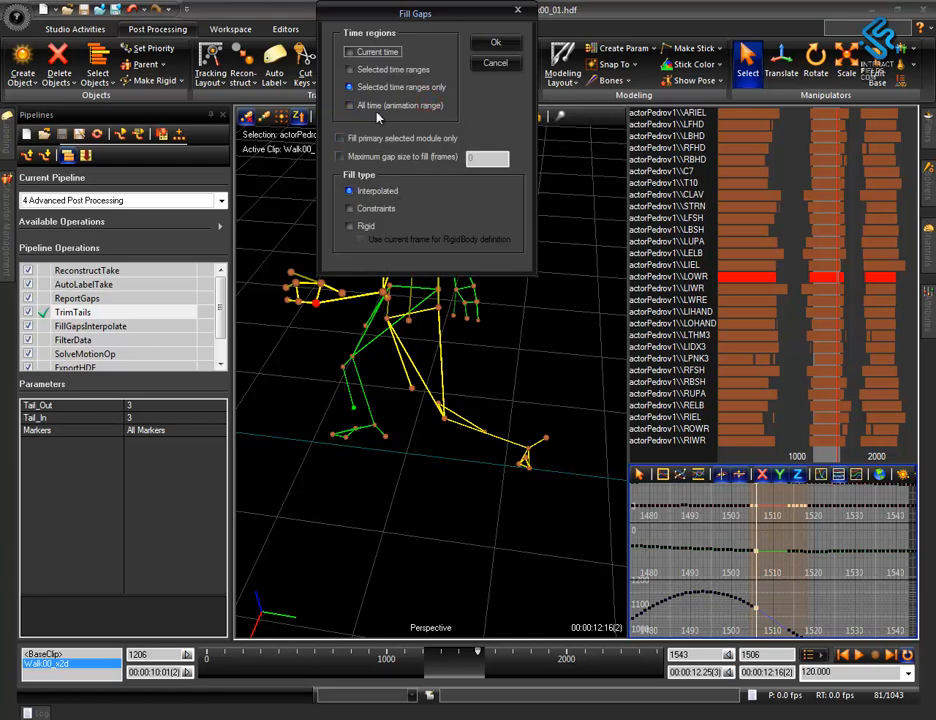
left_click(497, 43)
left_click(416, 65)
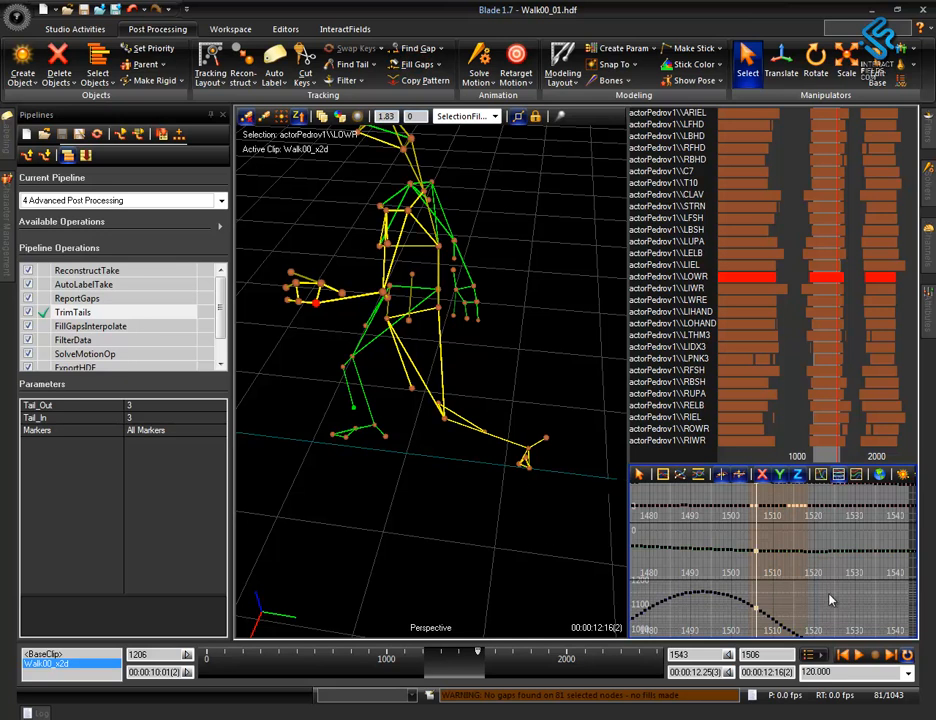
mouse_move(408, 476)
middle_mouse_down()
mouse_move(426, 473)
mouse_move(406, 471)
middle_mouse_up()
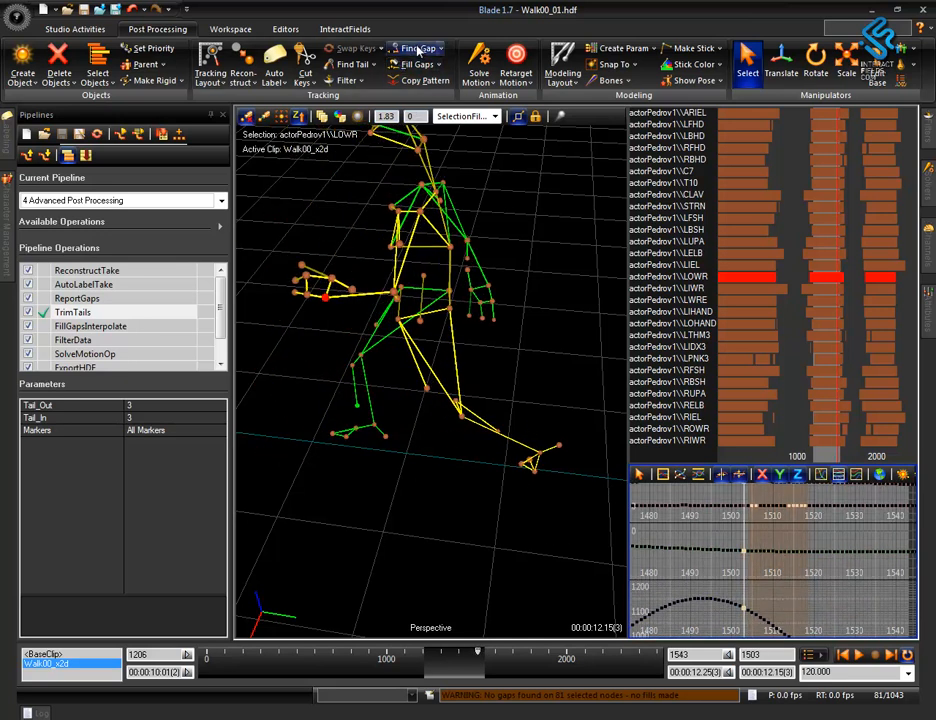
Find the next gap and examine the LSHN marker on the actor's lower leg.
left_click(419, 47)
left_click_drag(376, 508, 443, 483, "alt")
middle_click_drag(431, 440, 461, 436, "alt")
mouse_move(426, 487)
left_mouse_down("alt")
mouse_move(533, 502)
mouse_move(522, 522)
mouse_move(476, 508)
mouse_move(437, 543)
mouse_move(424, 539)
mouse_move(488, 480)
left_mouse_up("alt")
mouse_move(677, 379)
middle_mouse_down("alt")
mouse_move(677, 170)
mouse_move(714, 178)
mouse_move(738, 260)
mouse_move(682, 265)
middle_mouse_up("alt")
left_click_drag(426, 602, 501, 560, "alt")
right_click_drag(488, 446, 525, 391, "alt")
mouse_move(534, 540)
left_mouse_down("alt")
mouse_move(508, 482)
mouse_move(505, 501)
mouse_move(460, 541)
mouse_move(501, 584)
mouse_move(514, 486)
mouse_move(529, 551)
mouse_move(487, 498)
mouse_move(414, 501)
mouse_move(414, 449)
mouse_move(474, 443)
left_mouse_up("alt")
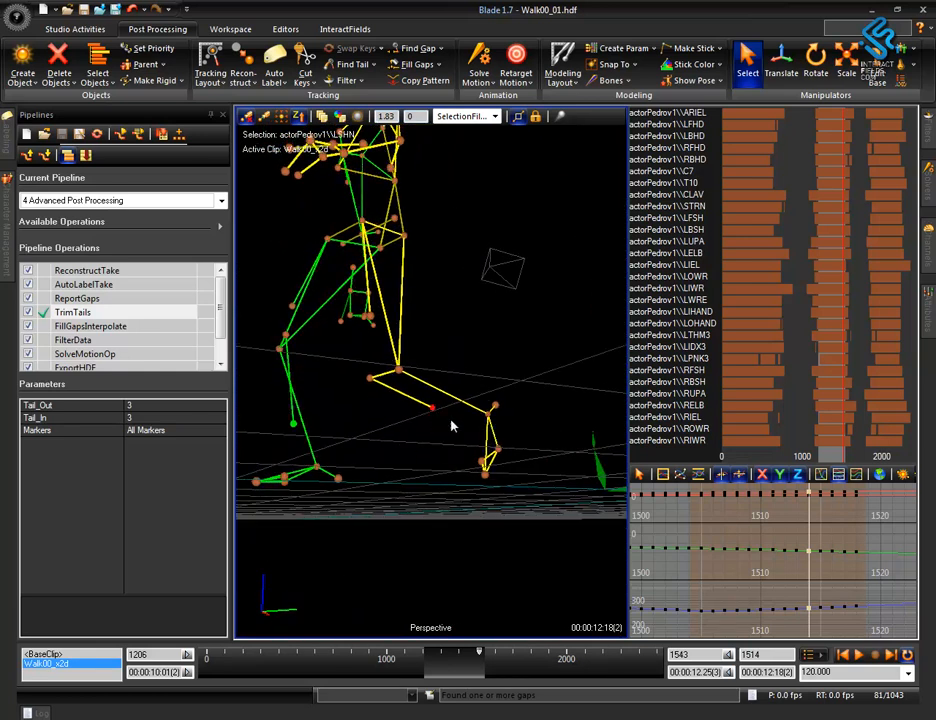
Inspect the LKNE and LANK markers and compare the leg markers around LSHN from several angles.
left_click(372, 377)
left_click(398, 375)
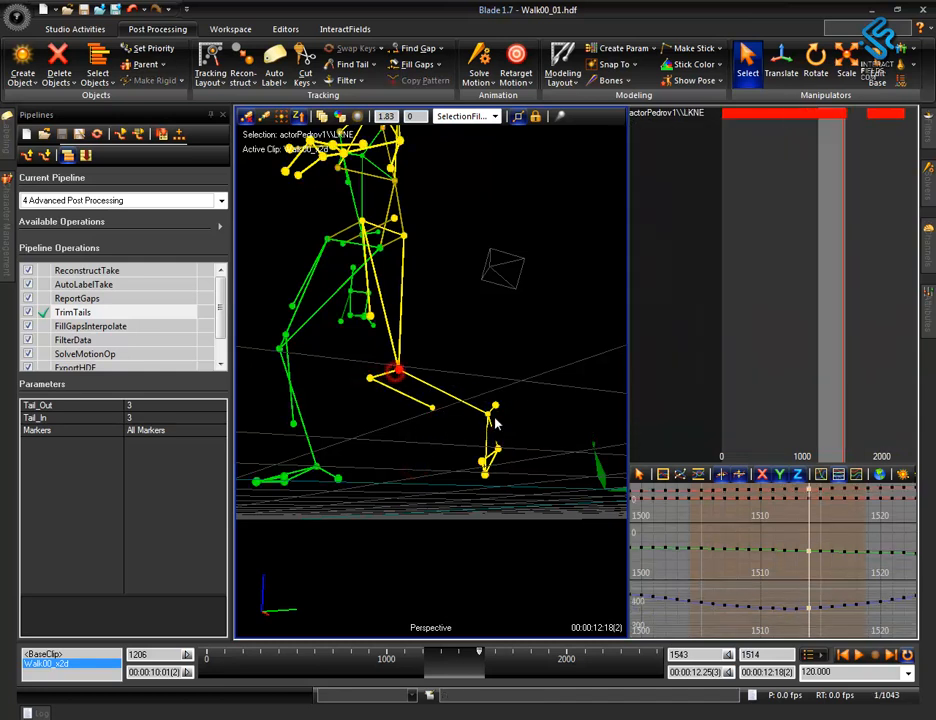
left_click(488, 416)
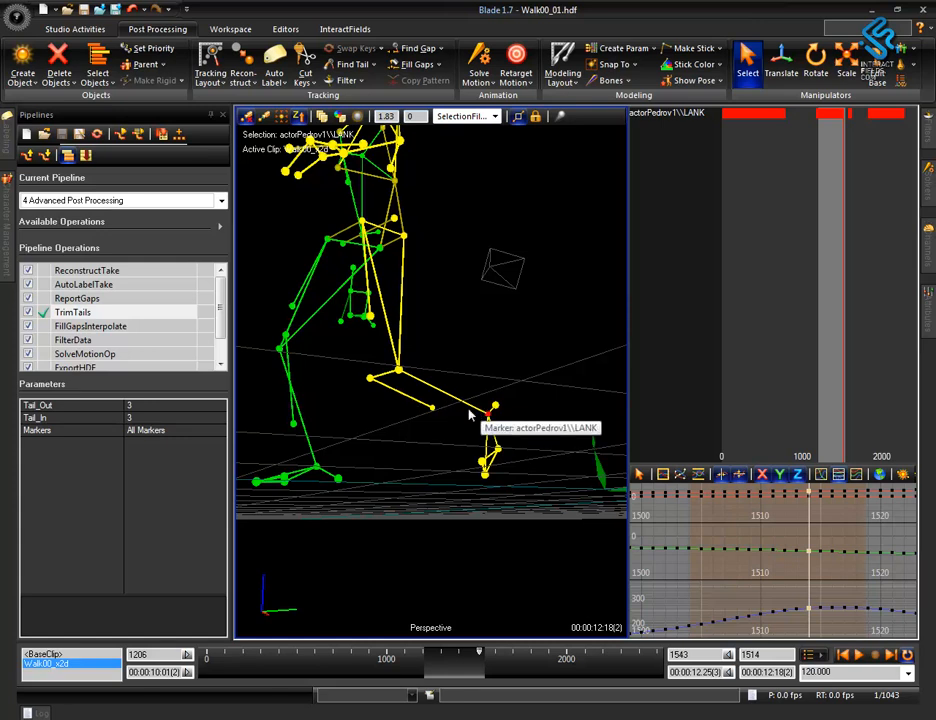
middle_click_drag(428, 405, 433, 372)
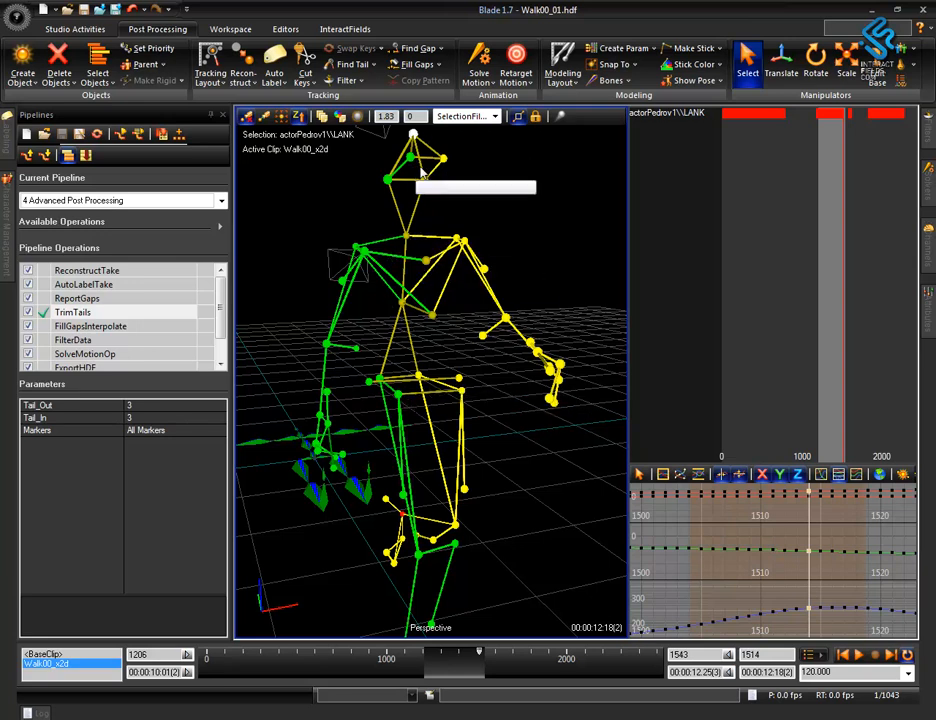
mouse_move(416, 248)
middle_mouse_down()
mouse_move(537, 476)
mouse_move(385, 342)
middle_mouse_up()
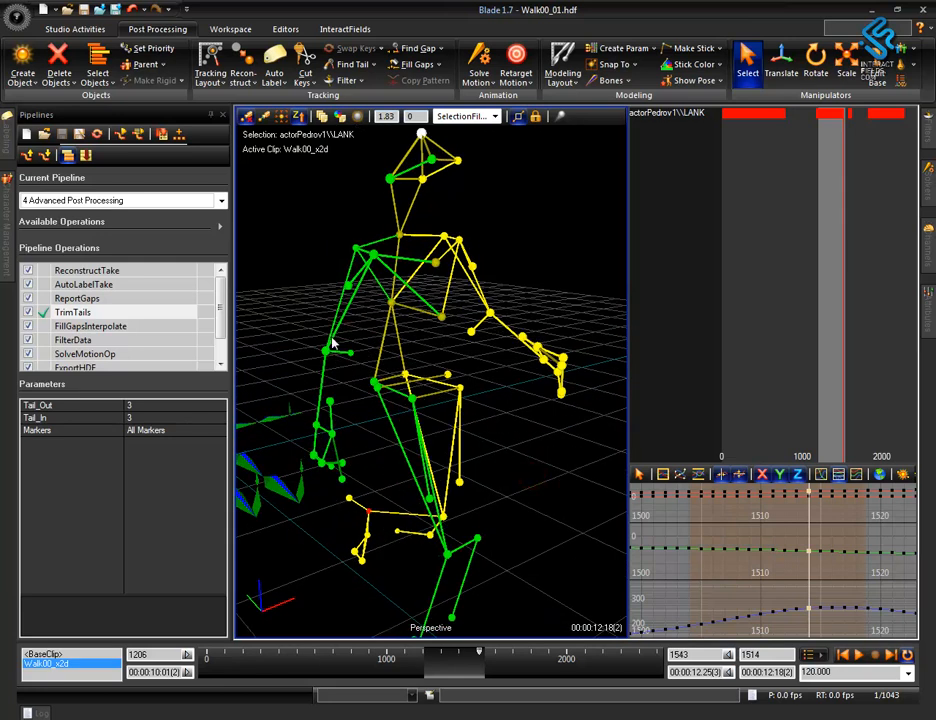
middle_click_drag(557, 499, 372, 478)
middle_click_drag(511, 489, 524, 395, "alt")
left_click_drag(535, 529, 490, 489, "alt")
middle_click_drag(522, 496, 484, 481, "alt")
left_click_drag(468, 508, 441, 527, "alt")
right_click_drag(451, 488, 476, 445, "alt")
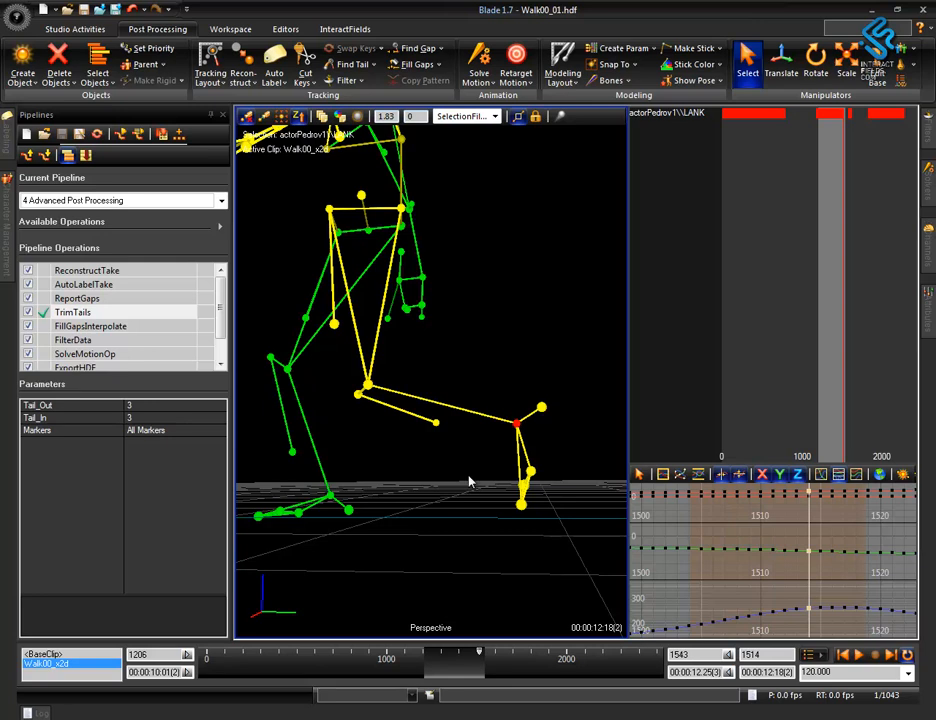
left_click_drag(472, 472, 526, 530, "alt")
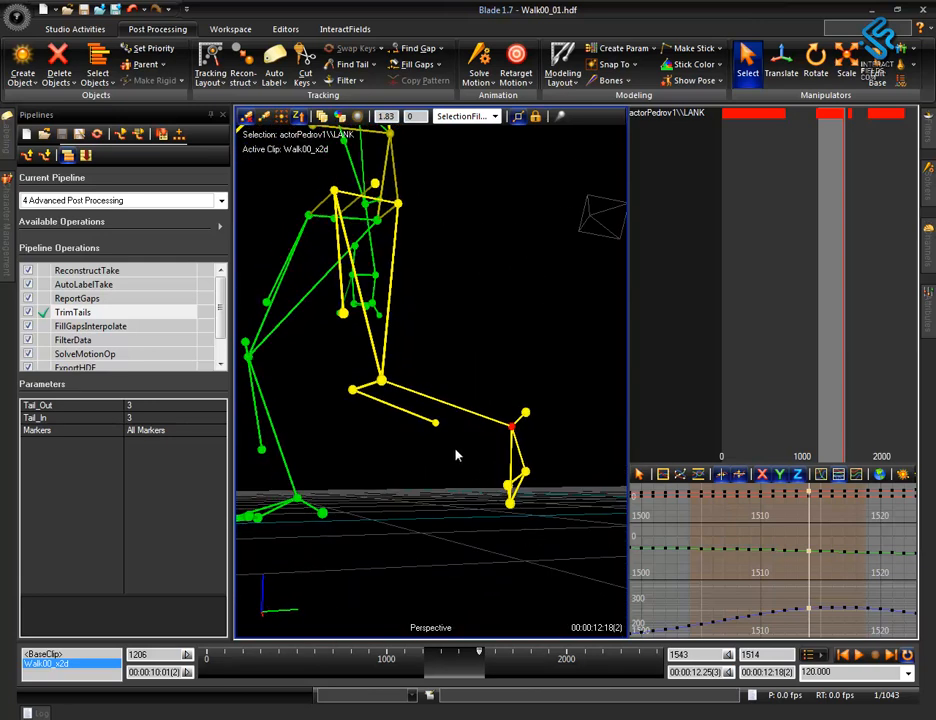
mouse_move(468, 441)
left_mouse_down("alt")
mouse_move(472, 464)
mouse_move(447, 420)
left_mouse_up("alt")
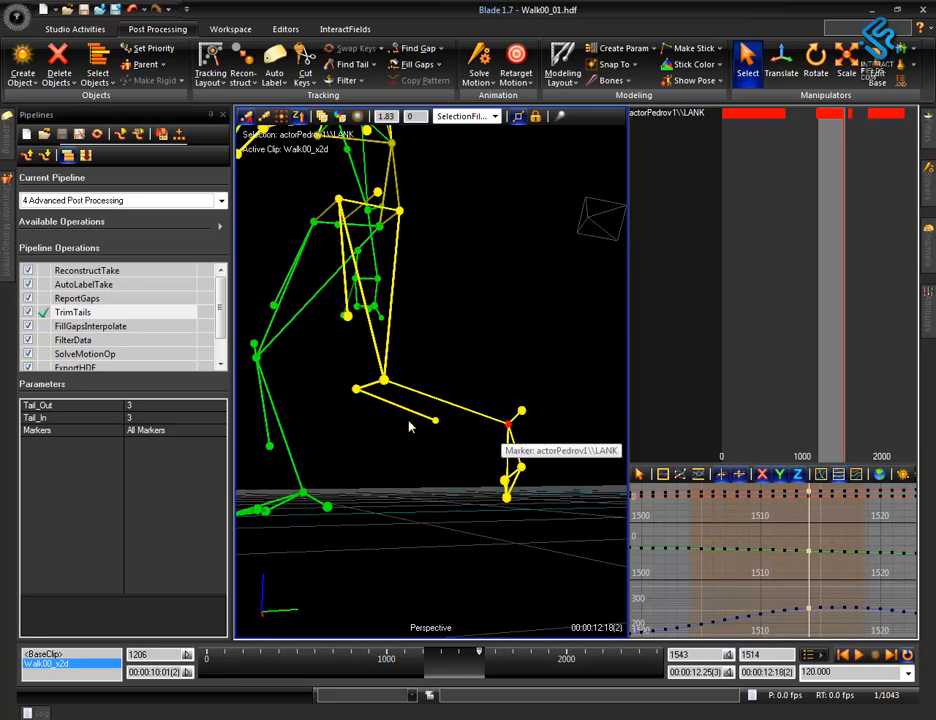
left_click_drag(447, 474, 425, 498, "alt")
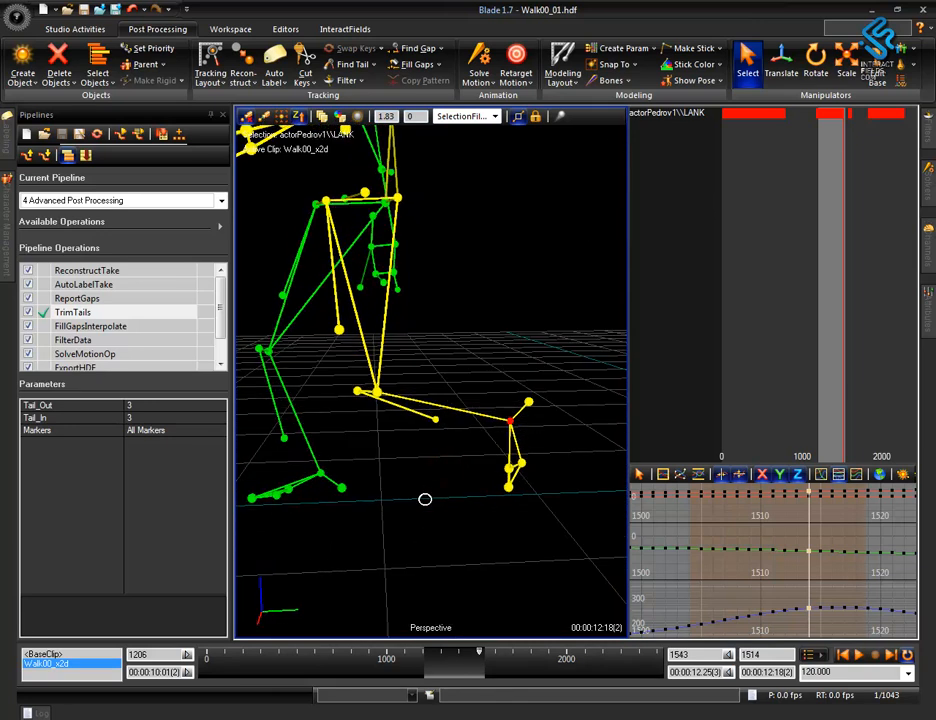
mouse_move(460, 443)
left_mouse_down("alt")
mouse_move(470, 464)
mouse_move(462, 447)
left_mouse_up("alt")
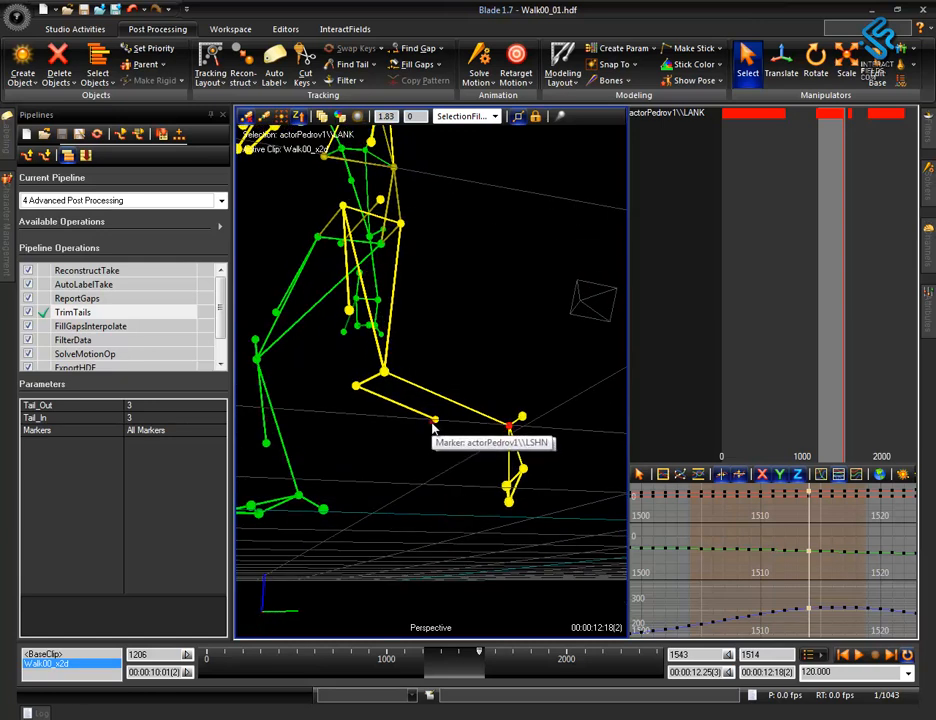
Select the LSHN marker, find its gap and step back and forth through the surrounding frames.
left_click(436, 421)
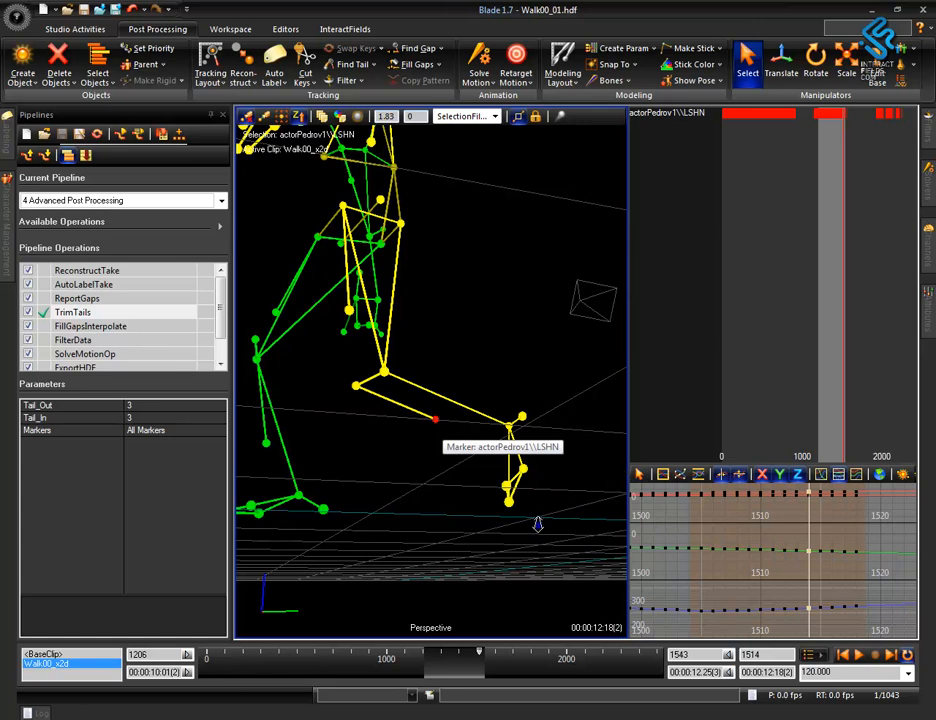
right_click_drag(539, 526, 524, 520, "alt")
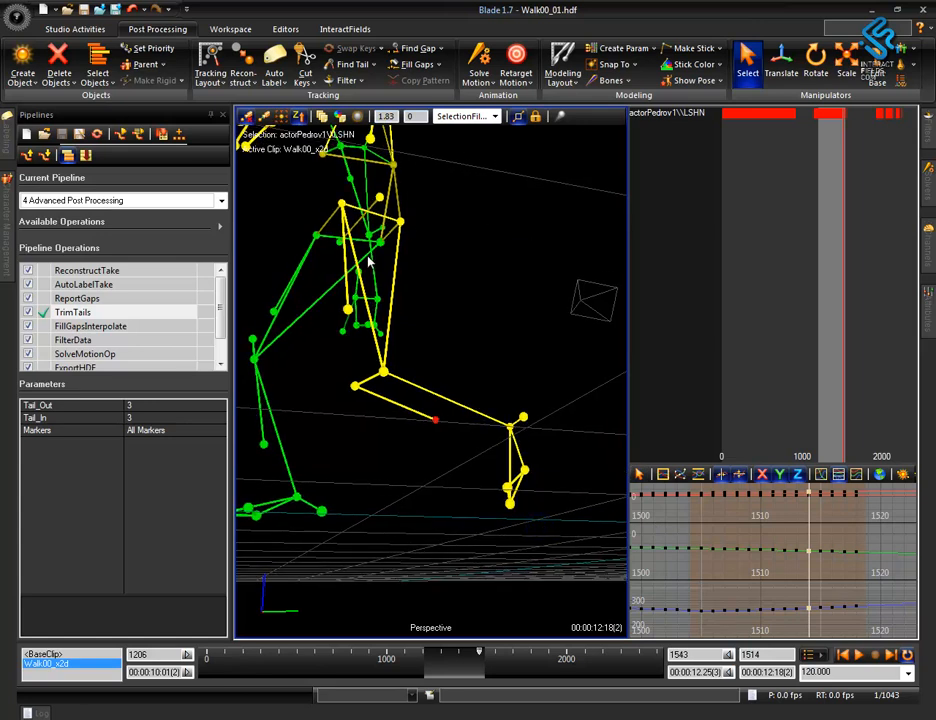
left_click(415, 49)
key("Left")
key("Left")
key("Left")
key("Left")
key("Left")
key("Left")
key("Left")
key("Left")
key("Left")
key("Left")
key("Left")
key("Left")
key("Left")
key("Left")
key("Left")
key("Left")
key("Right")
key("Right")
key("Right")
key("Right")
key("Right")
key("Right")
key("Right")
key("Right")
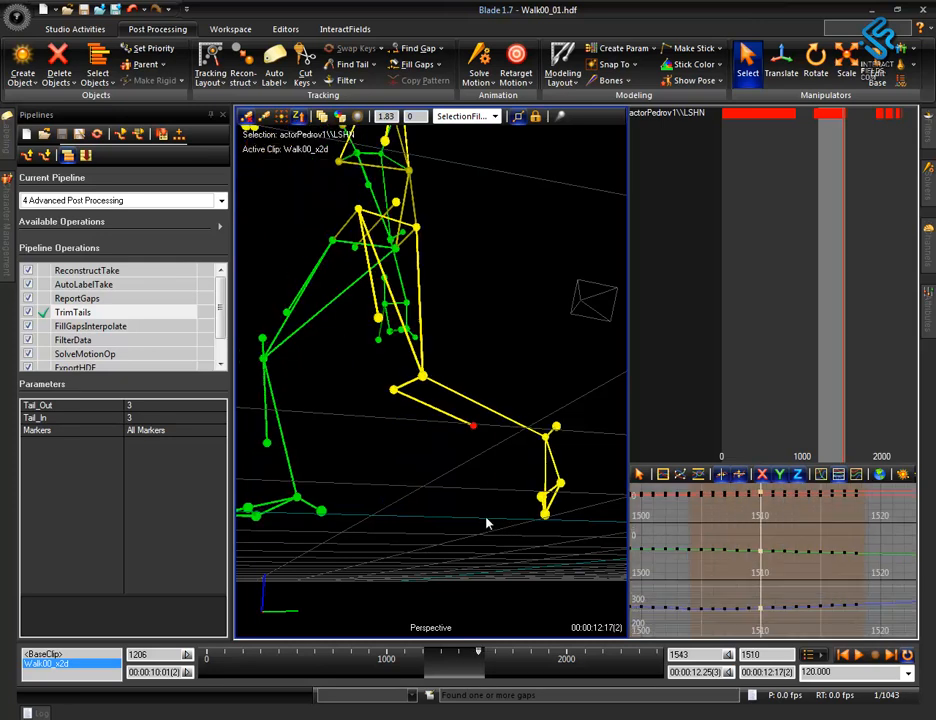
Step back and forth through the frames around 1510 to 1517 and examine the LSHN marker's gap on the lower leg.
right_click_drag(763, 571, 628, 524, "alt")
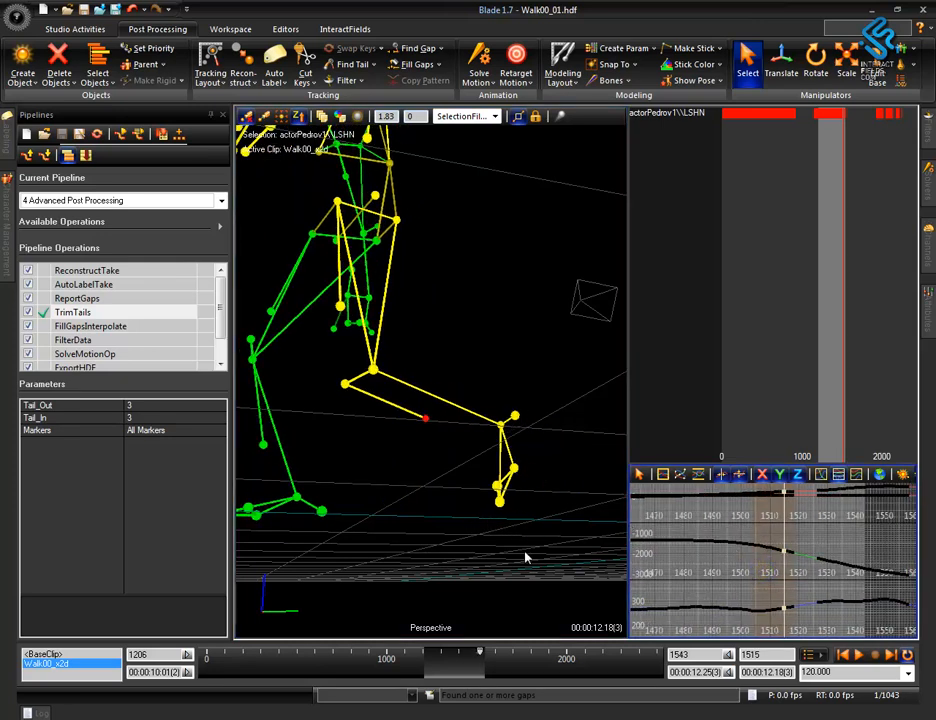
key("Right")
key("Right")
key("Right")
key("Right")
key("Right")
key("Right")
key("Right")
key("Right")
key("Right")
key("Right")
key("Right")
key("Right")
key("Left")
key("Left")
key("Left")
key("Left")
key("Left")
key("Left")
key("Left")
key("Left")
key("Left")
key("Left")
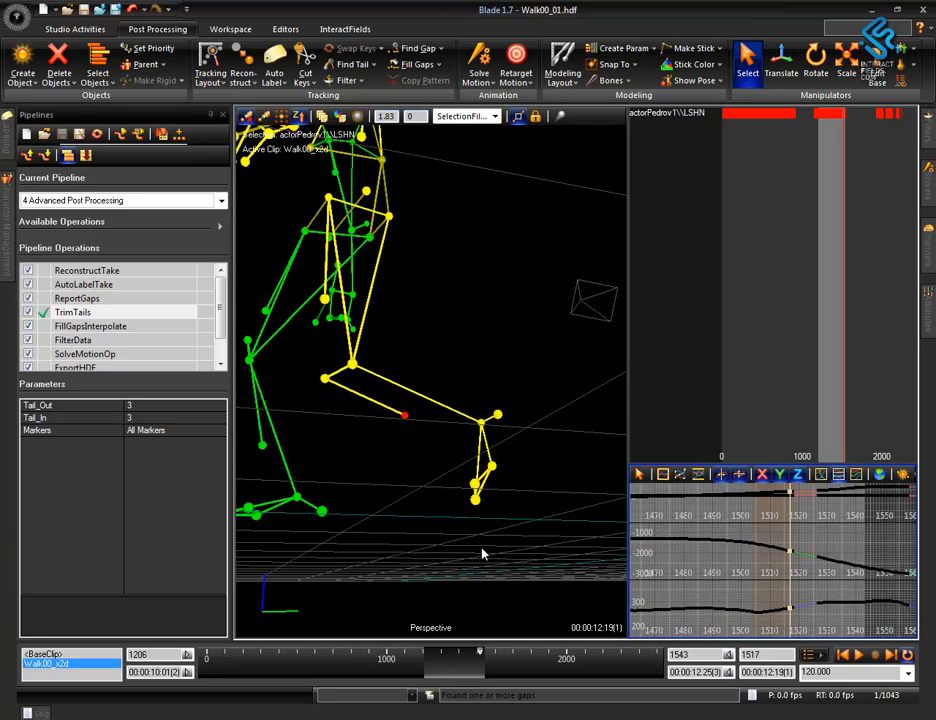
mouse_move(485, 554)
left_mouse_down("alt")
mouse_move(437, 549)
mouse_move(416, 564)
mouse_move(438, 474)
left_mouse_up("alt")
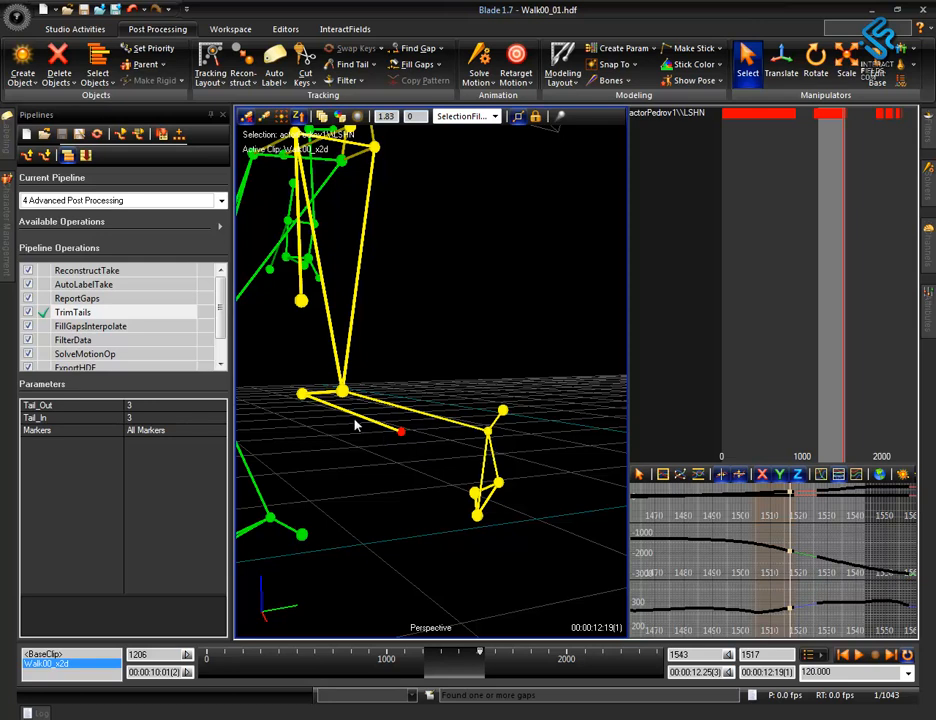
Add LKNI, LKNE and LANK to the LSHN selection and try a Rigid gap fill limited to selected time ranges only.
left_click(301, 393, "ctrl")
left_click(342, 390, "ctrl")
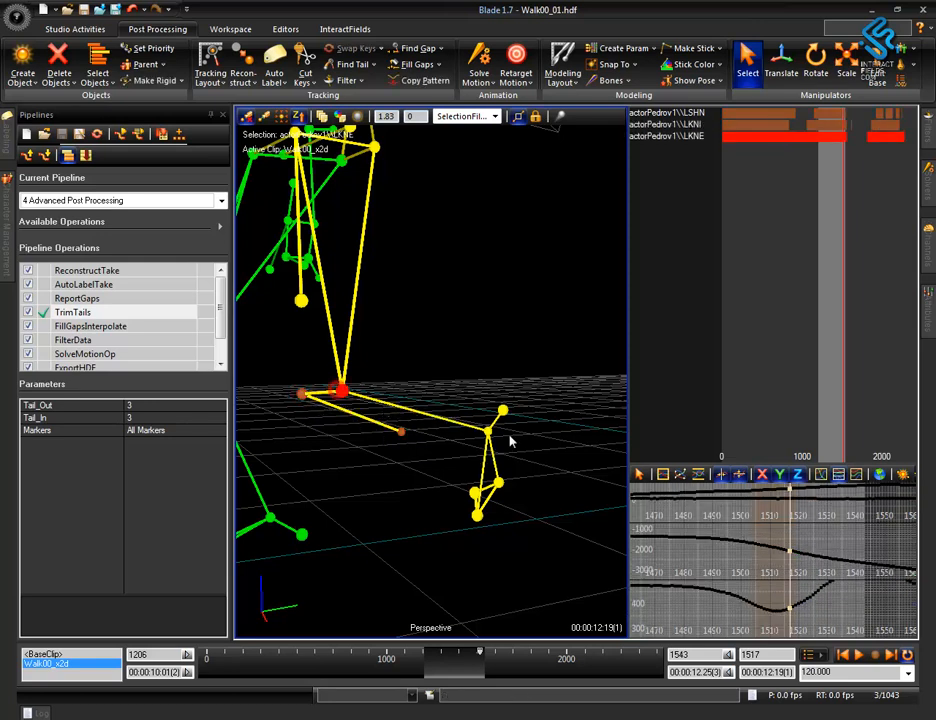
left_click(488, 433, "ctrl")
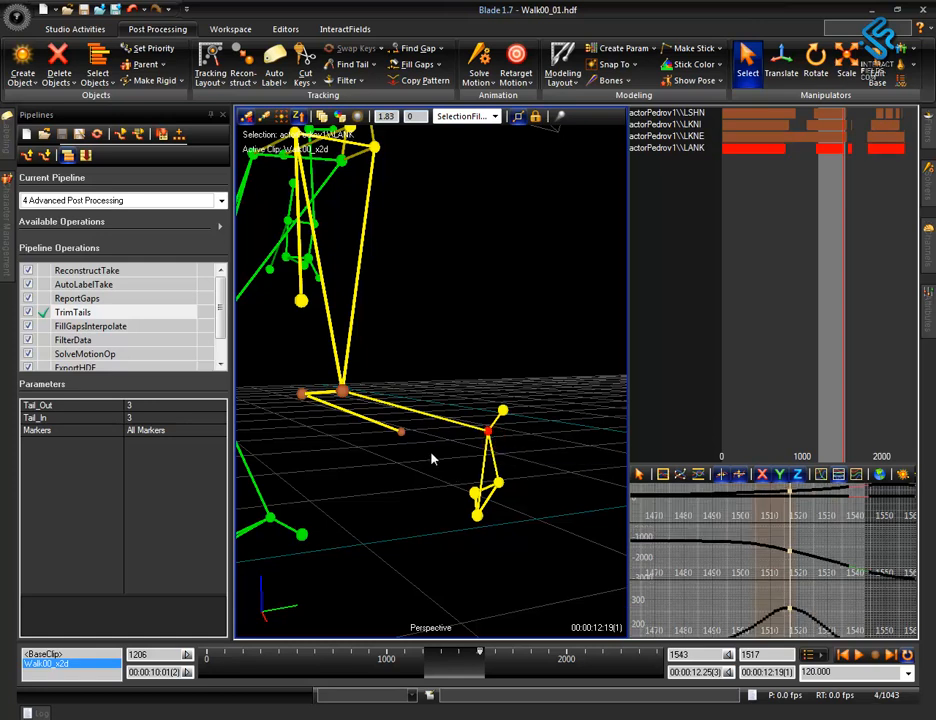
left_click(439, 66)
left_click(420, 158)
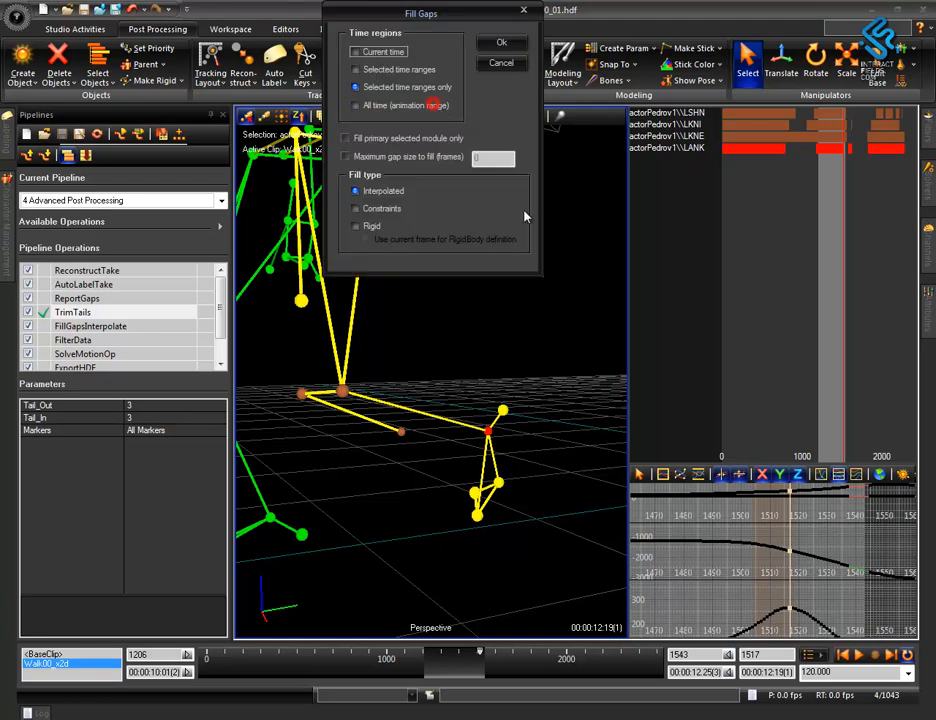
left_click(356, 227)
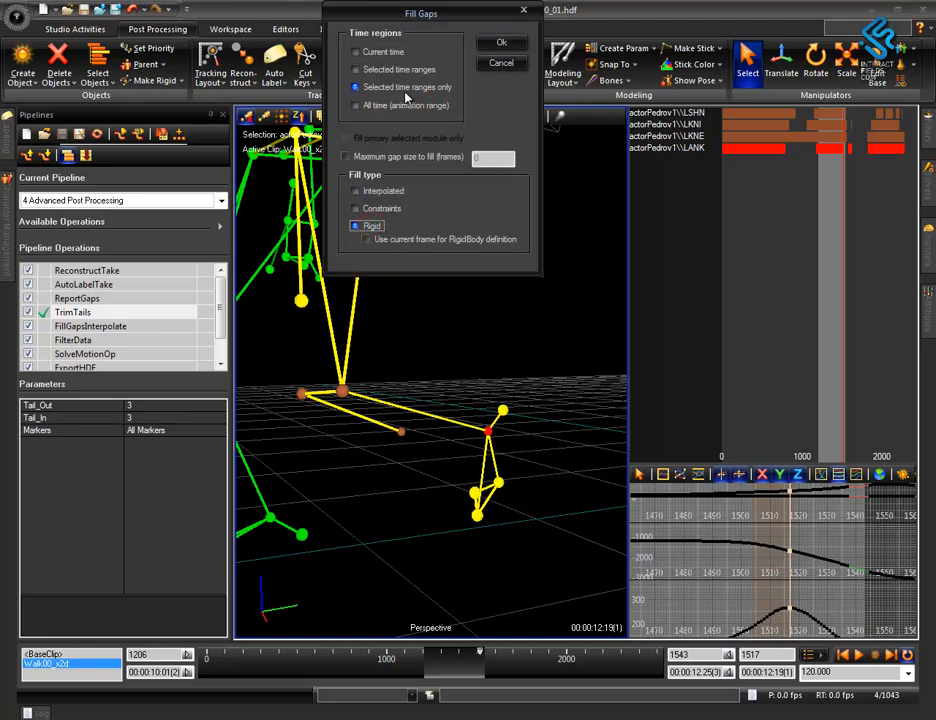
left_click(496, 43)
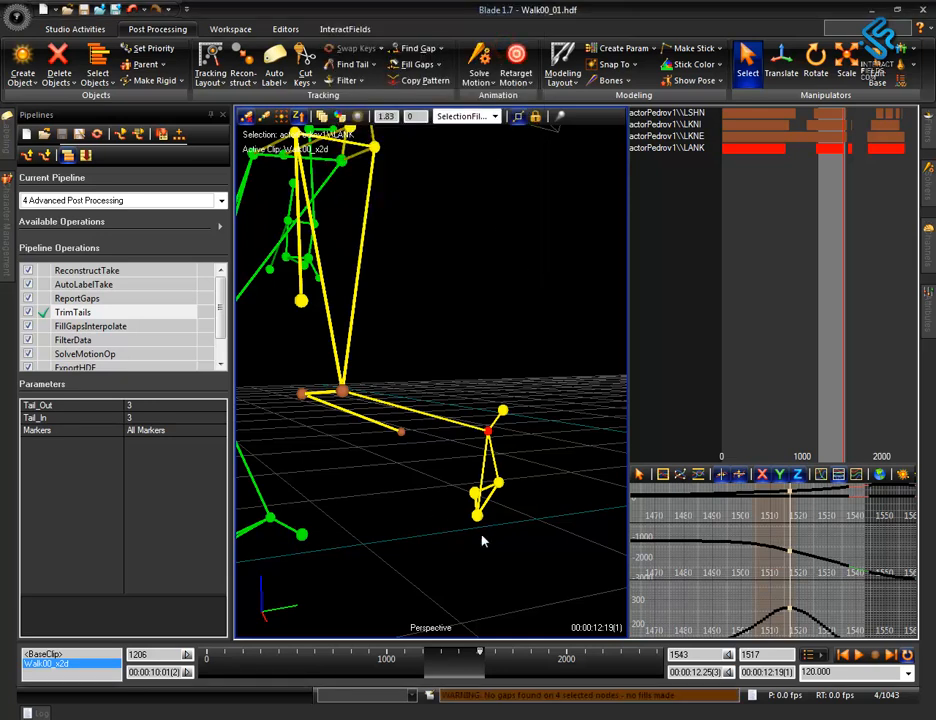
Select the time range over LSHN's gap, add LKNI, LKNE and LANK to the selection, and fill the gap.
left_click_drag(402, 528, 414, 470, "alt")
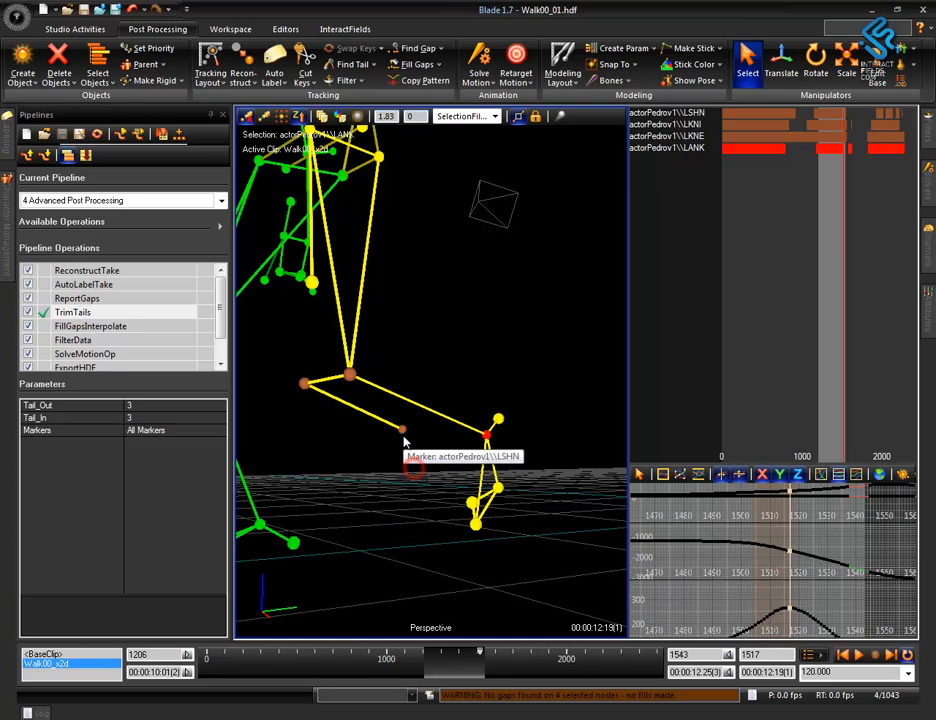
left_click(402, 435)
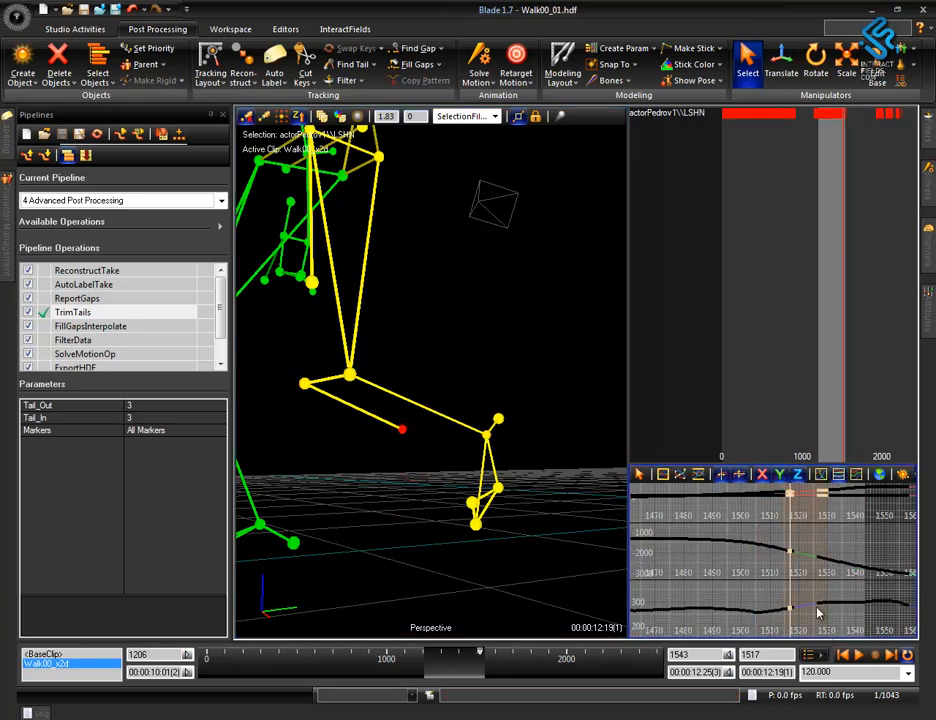
left_click(305, 383, "ctrl")
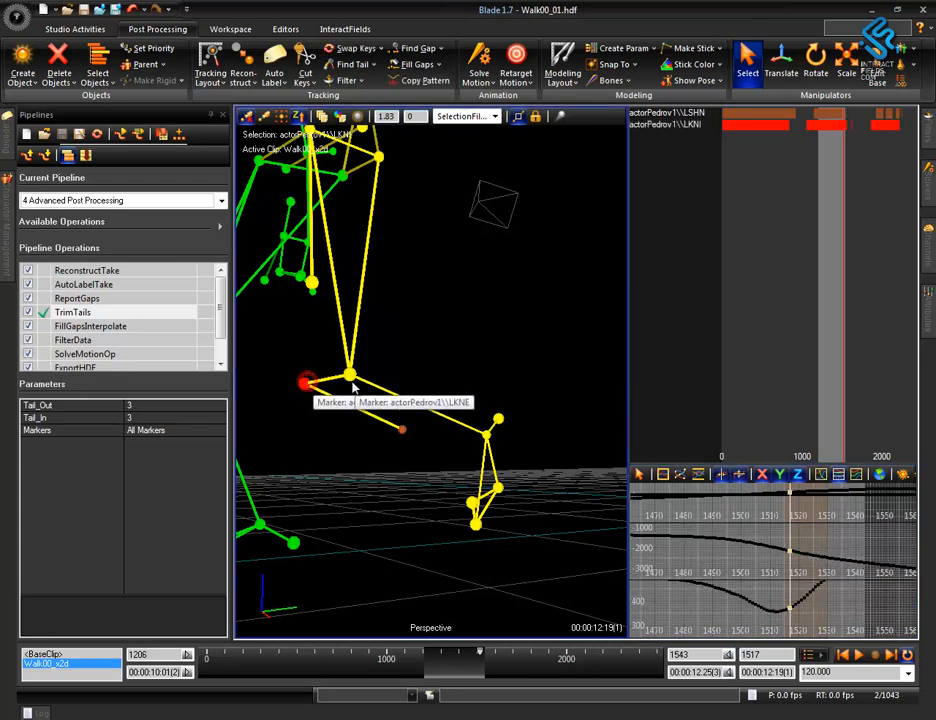
left_click(349, 375, "ctrl")
left_click(487, 434, "ctrl")
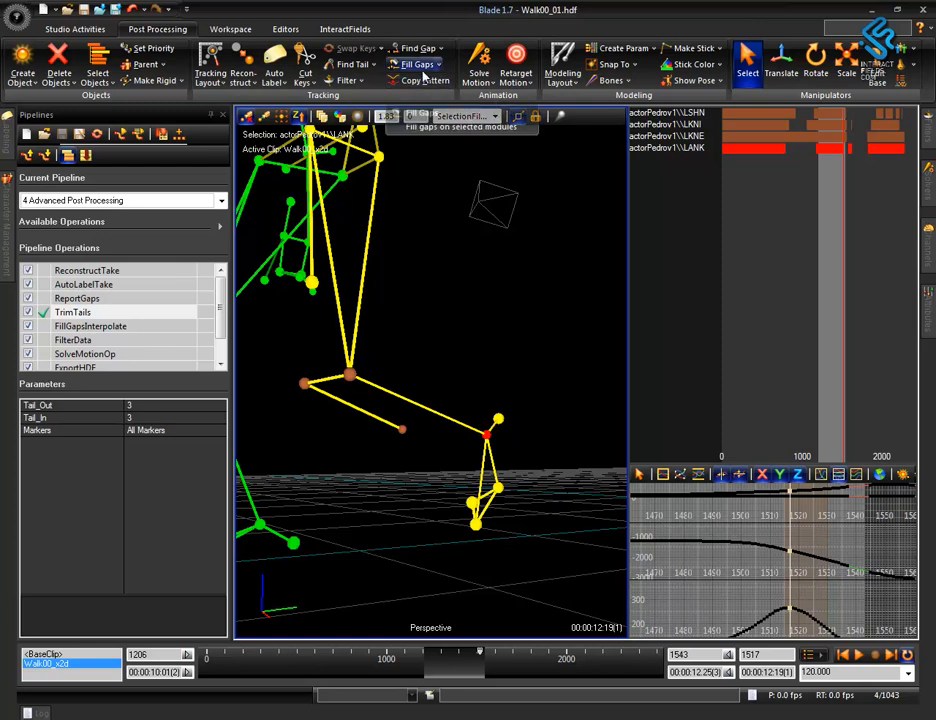
left_click(424, 68)
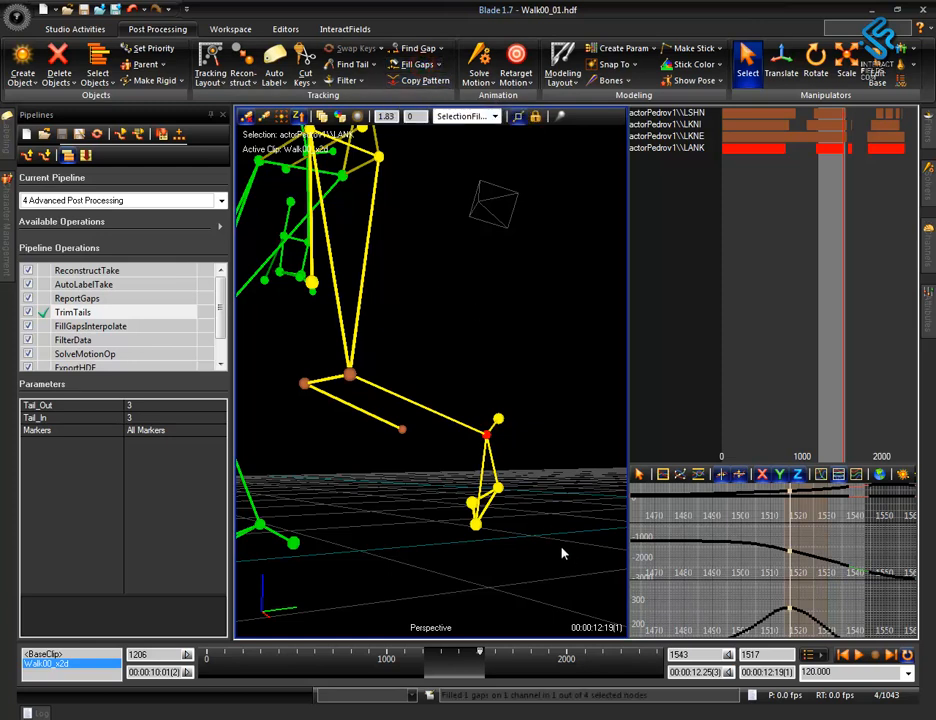
Inspect the filled LSHN marker from other angles and check the Fill Gaps options available for that single marker.
left_click(415, 481)
middle_click_drag(411, 484, 460, 546)
mouse_move(462, 493)
left_mouse_down("alt")
mouse_move(491, 531)
mouse_move(524, 548)
mouse_move(493, 577)
mouse_move(518, 568)
mouse_move(526, 539)
left_mouse_up("alt")
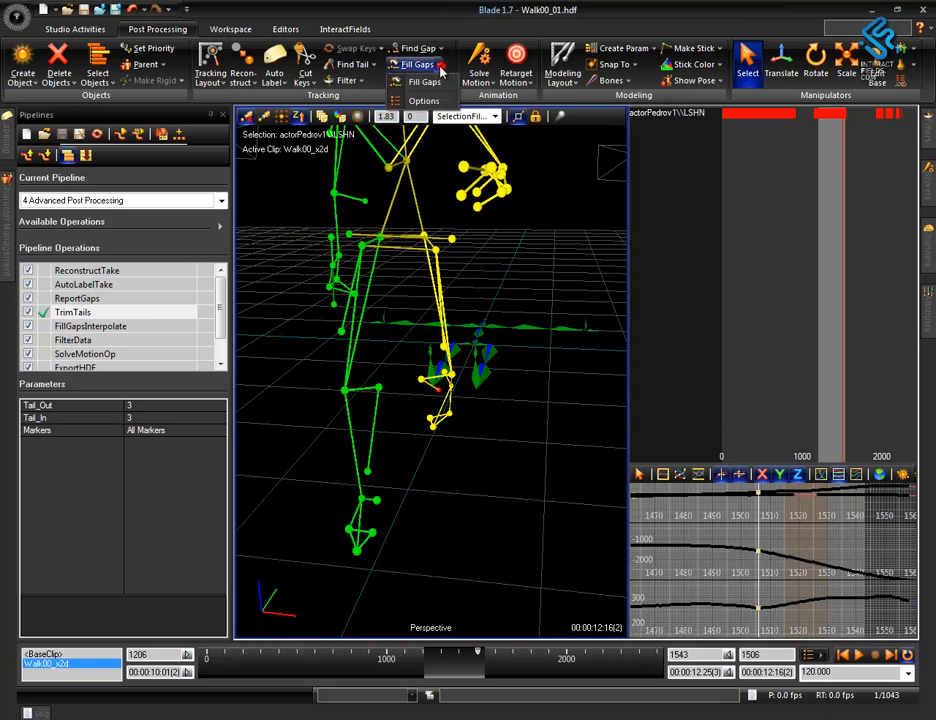
left_click(440, 64)
left_click(480, 136)
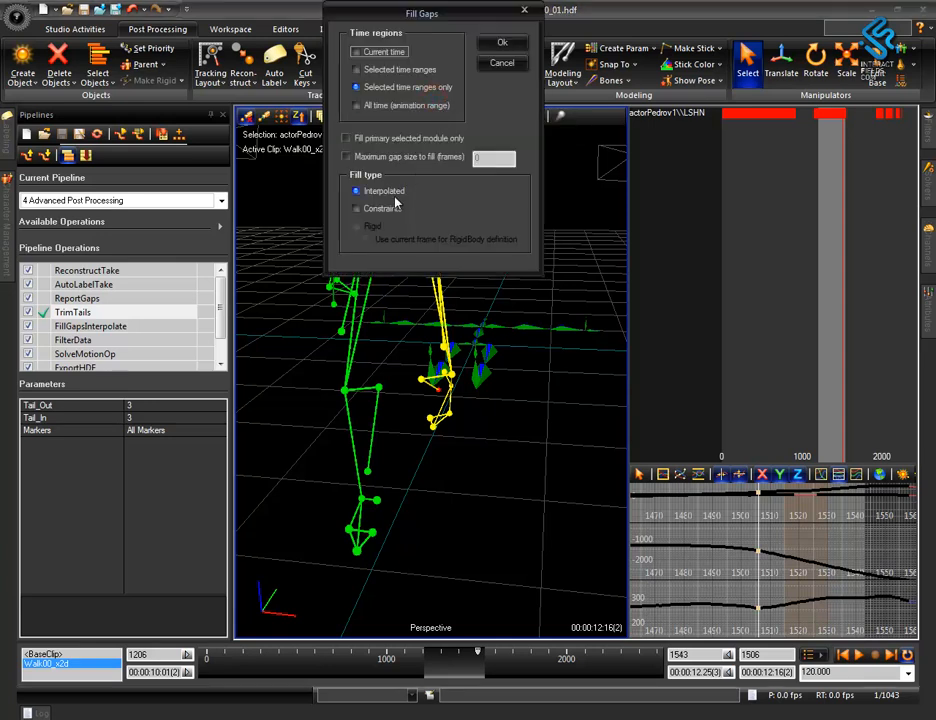
left_click(500, 66)
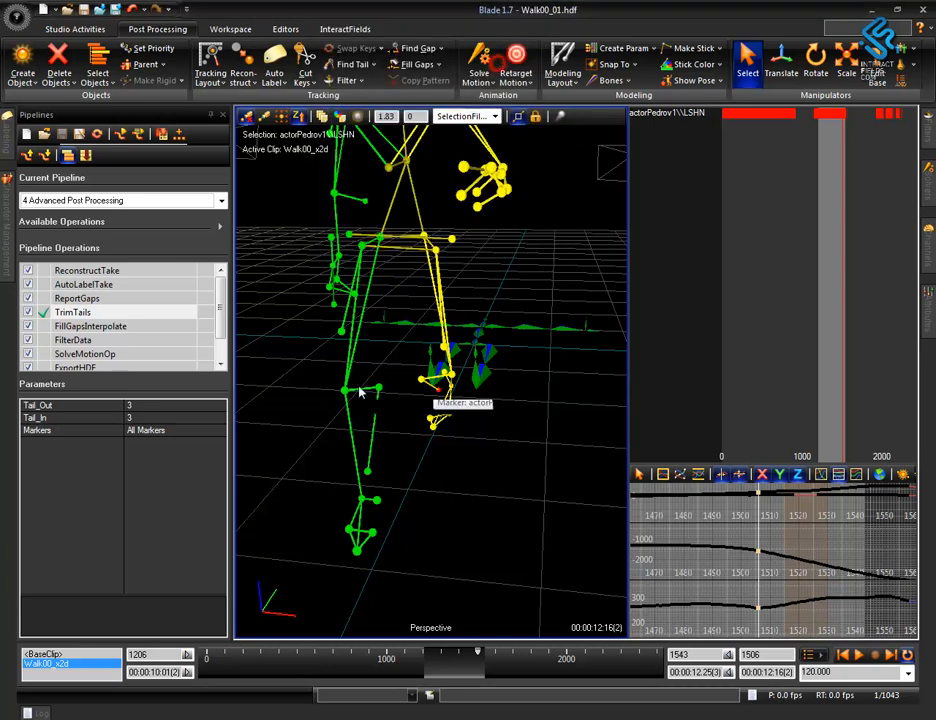
Select the lower-leg and foot markers of both legs together and check the Fill Gaps options for that selection.
left_click_drag(333, 381, 436, 540)
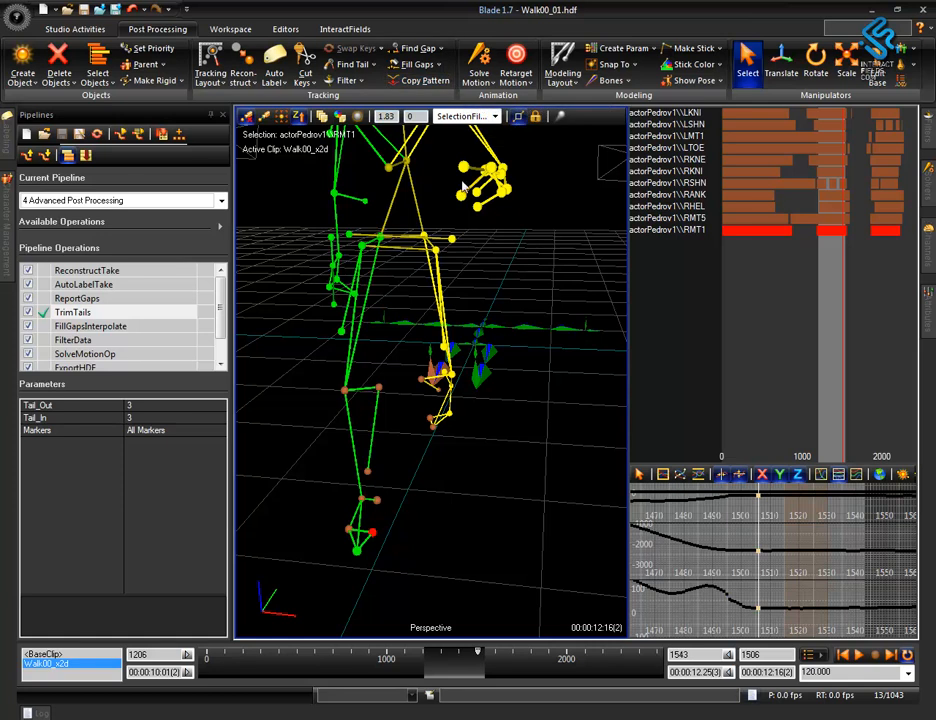
left_click(440, 64)
left_click(420, 98)
left_click(490, 42)
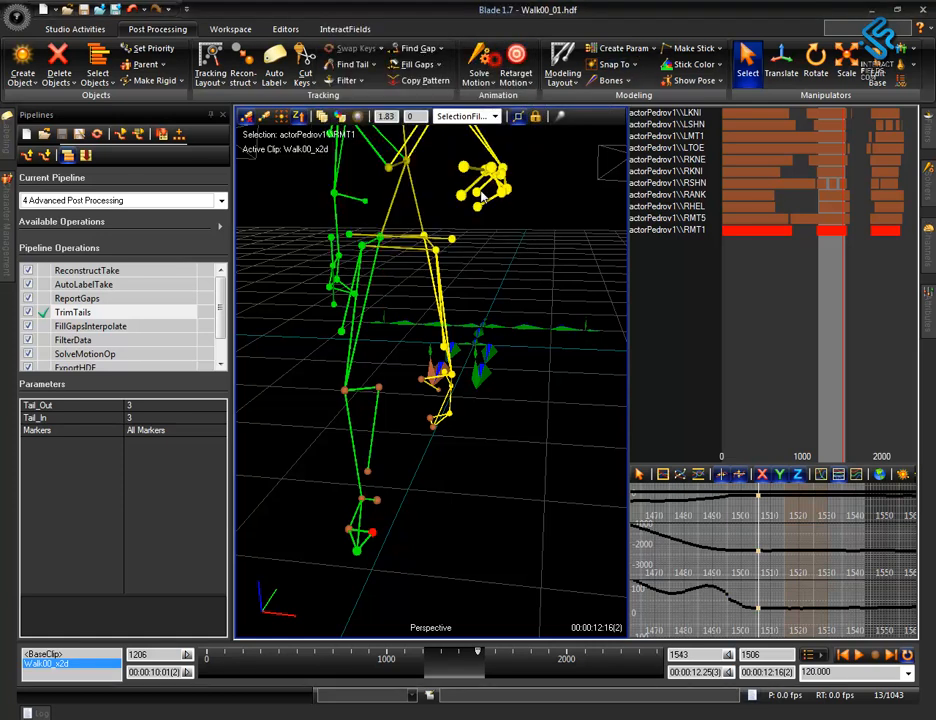
left_click_drag(482, 502, 478, 467, "alt")
left_click(752, 348)
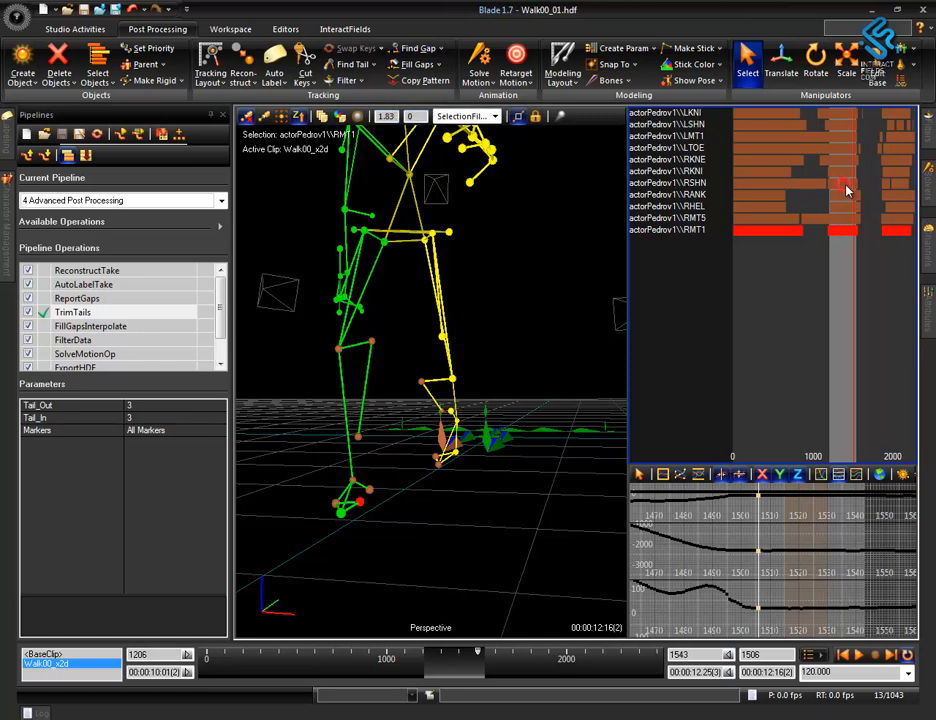
Select the RSHN marker and mark the time range covering its gaps within the current walk section.
mouse_move(565, 392)
middle_mouse_down()
mouse_move(528, 404)
mouse_move(543, 405)
middle_mouse_up()
left_click(365, 424)
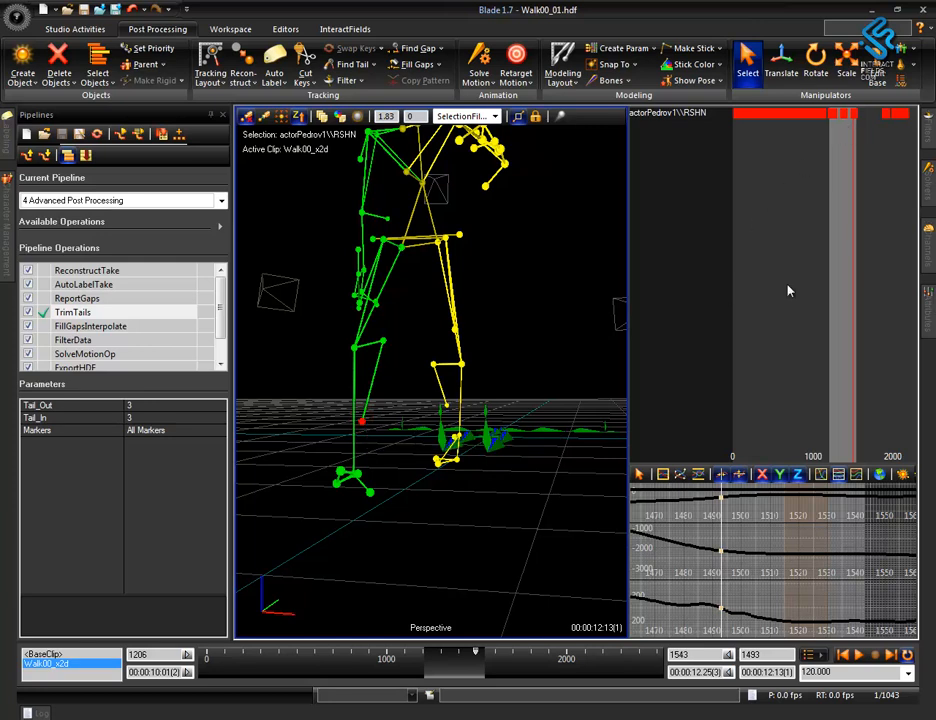
right_click_drag(804, 583, 687, 527, "alt")
left_click_drag(687, 500, 766, 512)
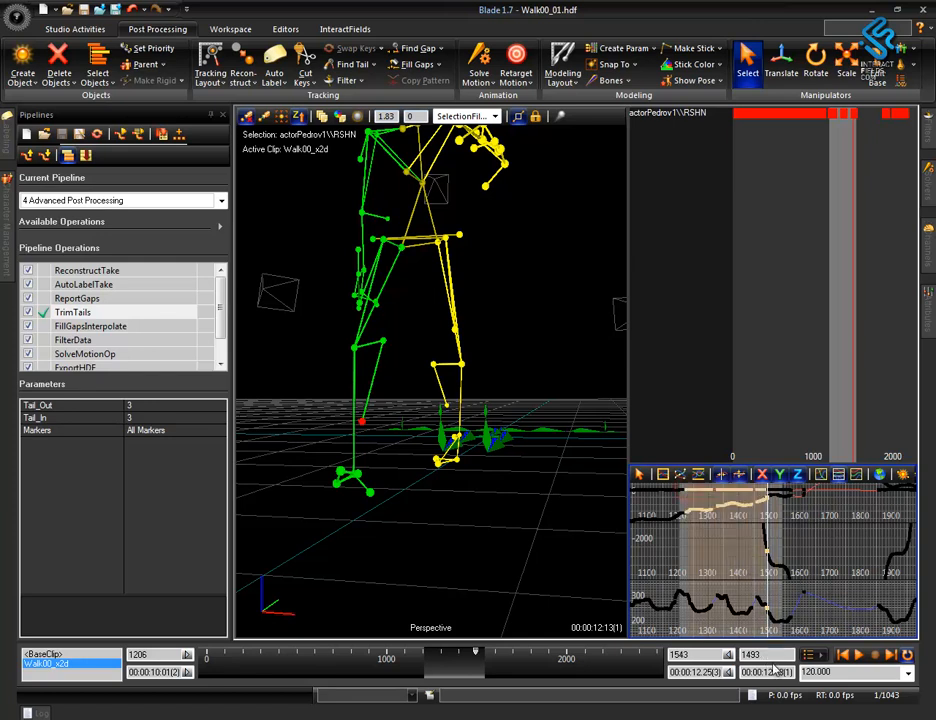
left_click(432, 547)
left_click(364, 432)
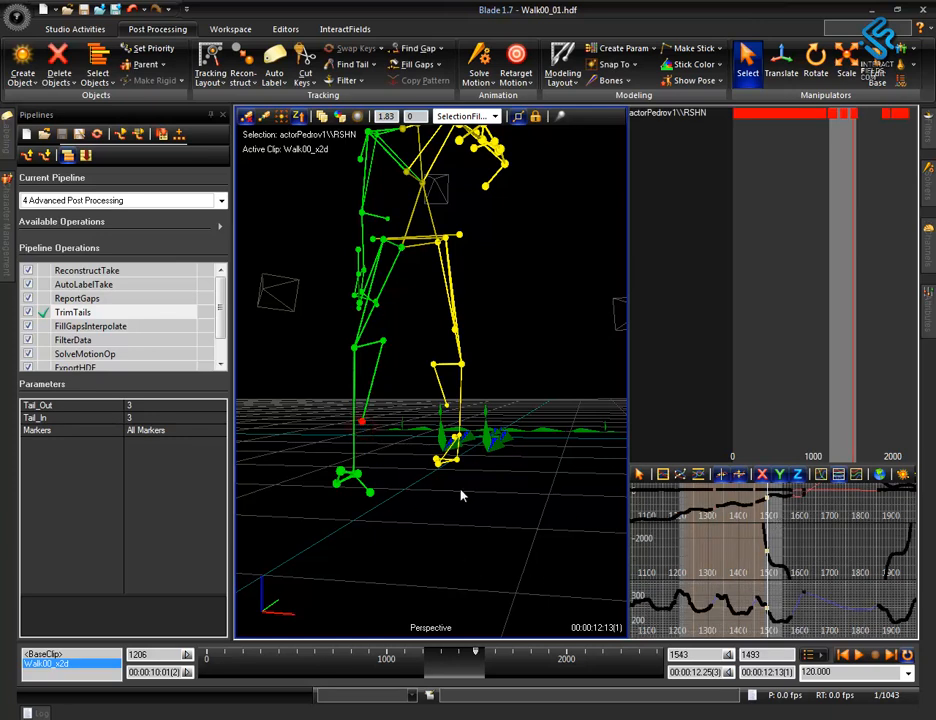
Add RANK, RKNE and RKNI to the RSHN selection and fill the RSHN gaps.
left_click_drag(472, 494, 462, 519, "alt")
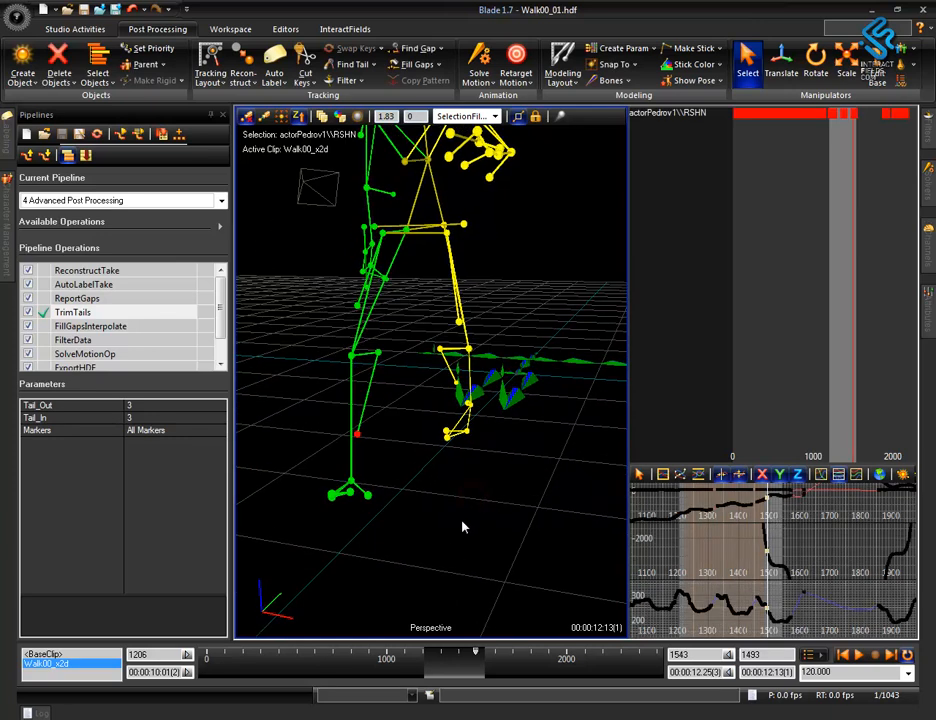
left_click(352, 482, "ctrl")
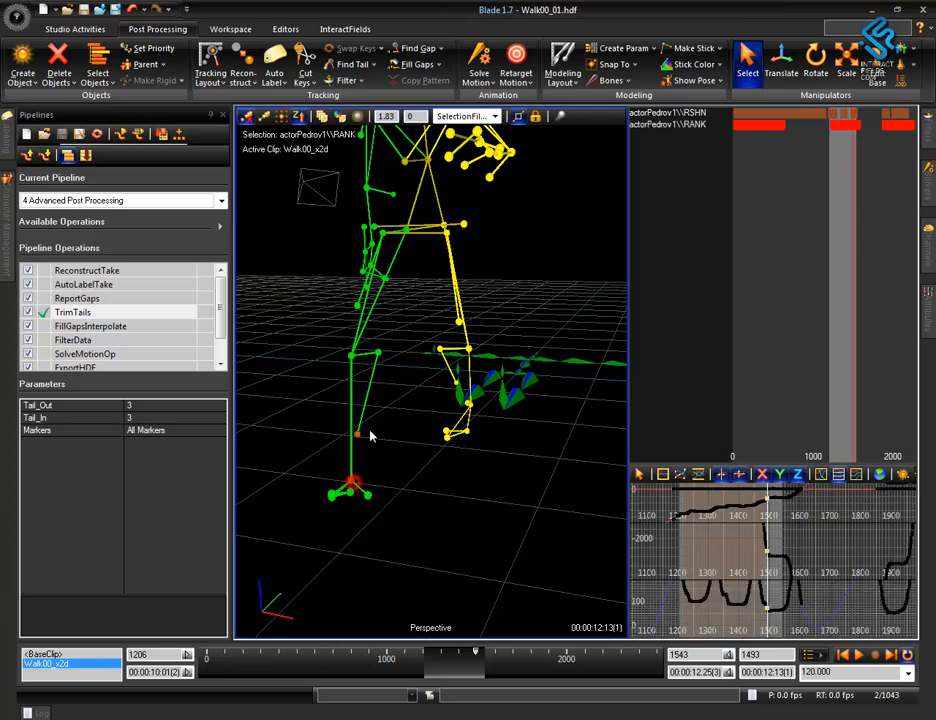
left_click(352, 366, "ctrl")
left_click(353, 357, "ctrl")
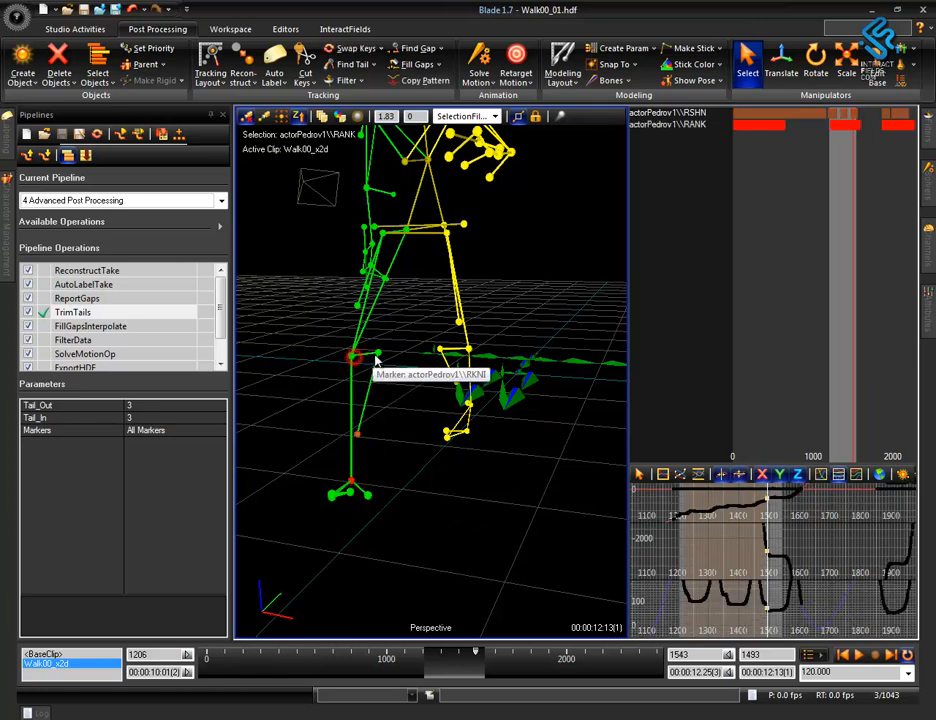
left_click(378, 351, "ctrl")
left_click(438, 65)
left_click(436, 101)
left_click(500, 43)
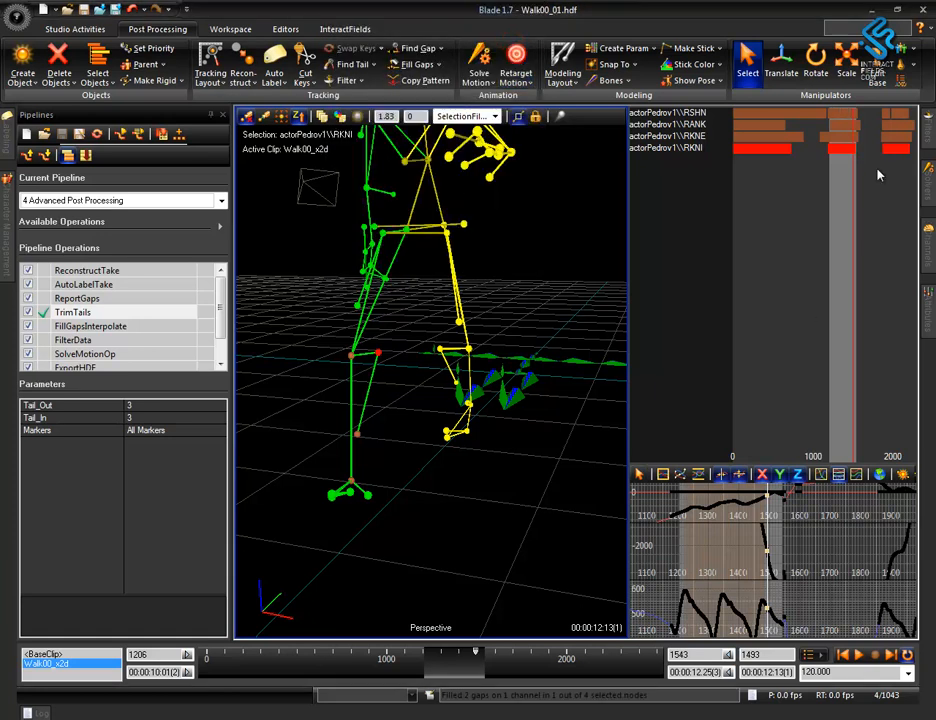
Examine the filled right shin marker from other angles and return to the start of the walk range to review both legs.
mouse_move(503, 483)
left_mouse_down("alt")
mouse_move(520, 484)
mouse_move(428, 512)
left_mouse_up("alt")
left_click(389, 501)
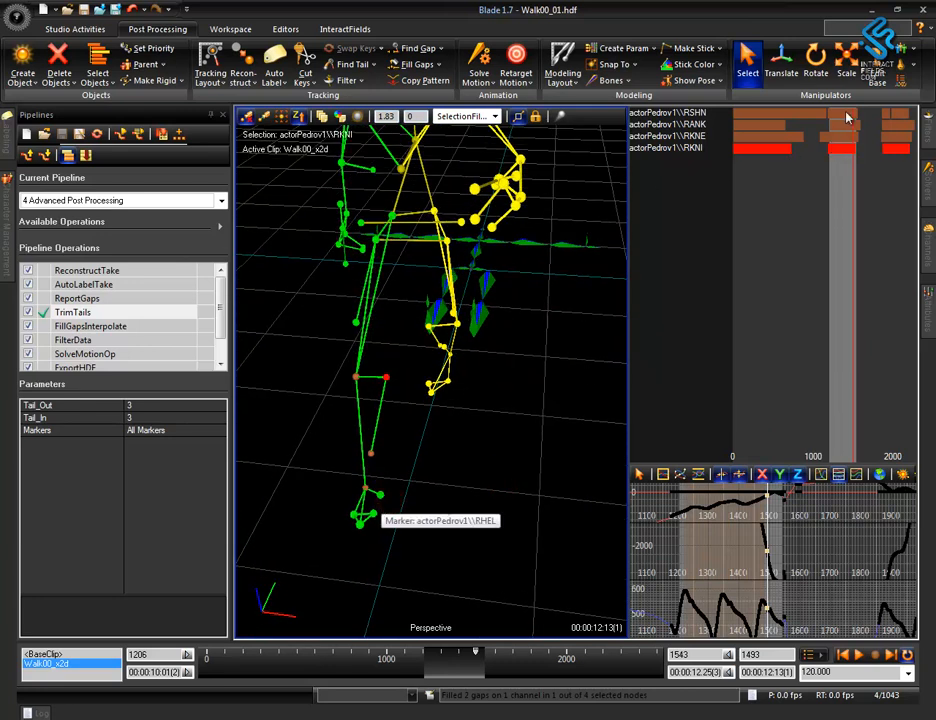
middle_click_drag(574, 331, 361, 307)
middle_click_drag(503, 428, 556, 424)
left_click_drag(435, 653, 389, 653)
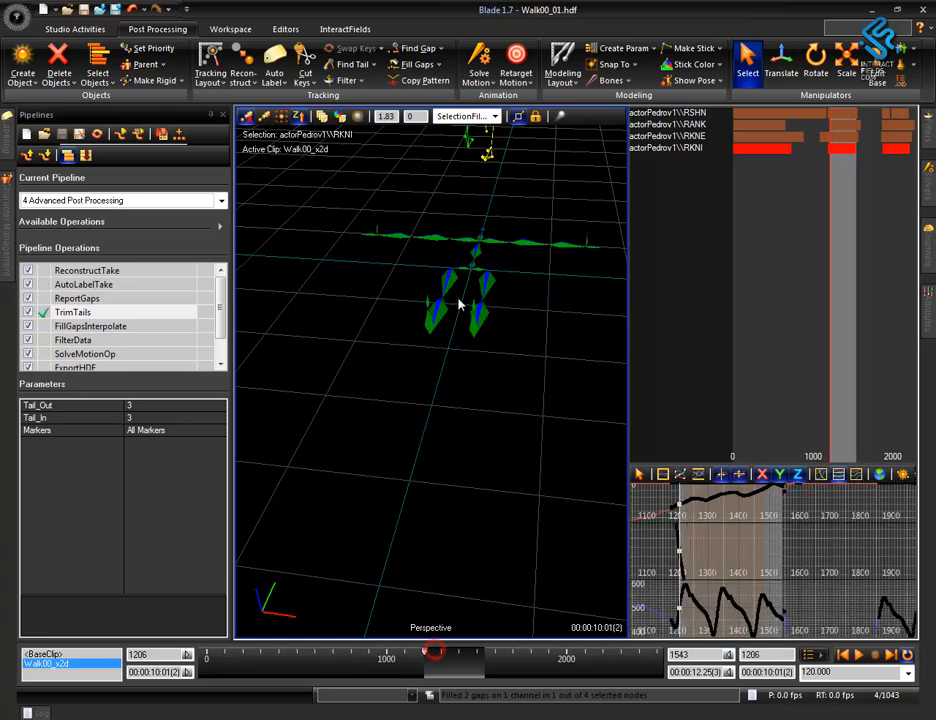
right_click_drag(458, 309, 479, 493, "alt")
key("f")
mouse_move(493, 397)
right_mouse_down("alt")
mouse_move(502, 516)
mouse_move(492, 545)
right_mouse_up("alt")
mouse_move(451, 512)
left_mouse_down("alt")
mouse_move(520, 451)
mouse_move(500, 440)
left_mouse_up("alt")
left_click_drag(474, 489, 451, 502, "alt")
mouse_move(472, 477)
middle_mouse_down()
mouse_move(483, 474)
mouse_move(472, 471)
middle_mouse_up()
right_click_drag(472, 469, 498, 601, "alt")
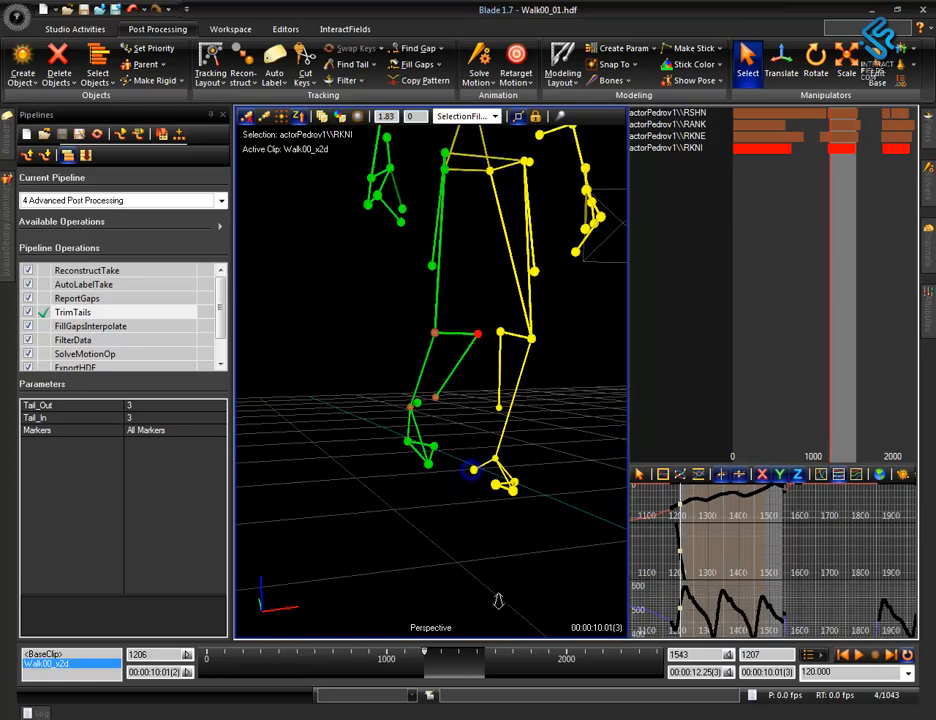
Select all the actor's markers and find the next gap, framing the skeleton at that frame.
left_click(514, 490)
right_click_drag(514, 383, 527, 574, "alt")
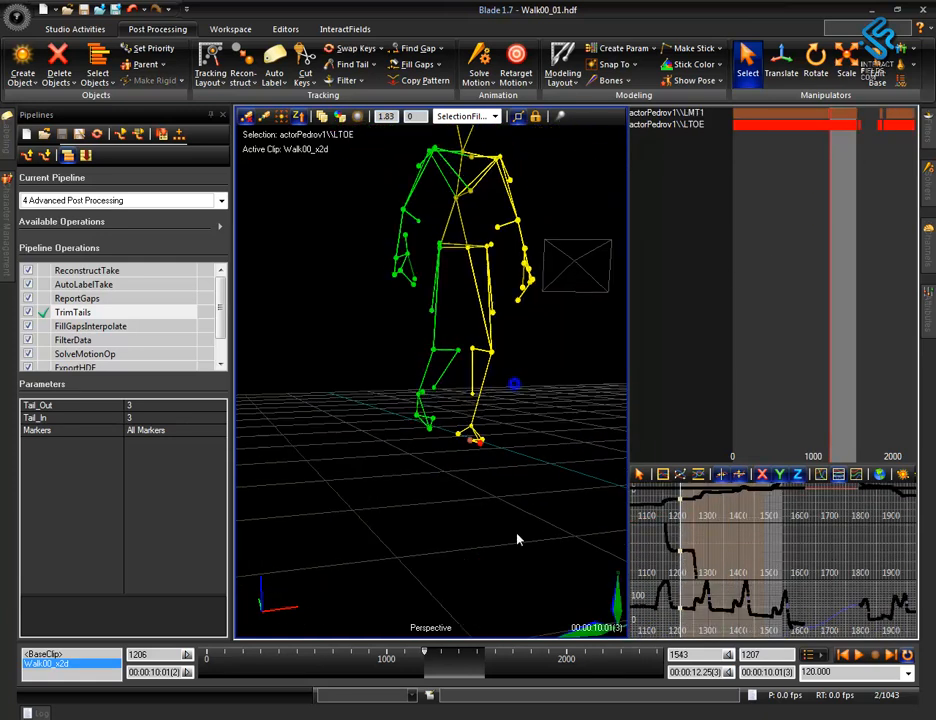
middle_click_drag(514, 282, 473, 366, "alt")
left_click_drag(313, 219, 492, 604)
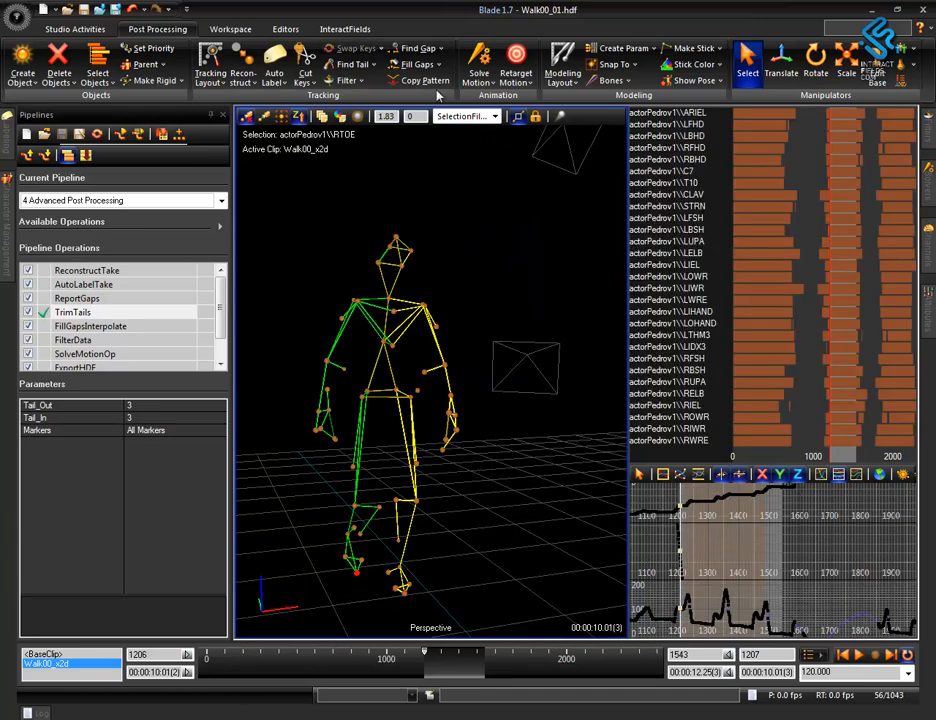
left_click(418, 48)
right_click_drag(414, 242, 480, 441, "alt")
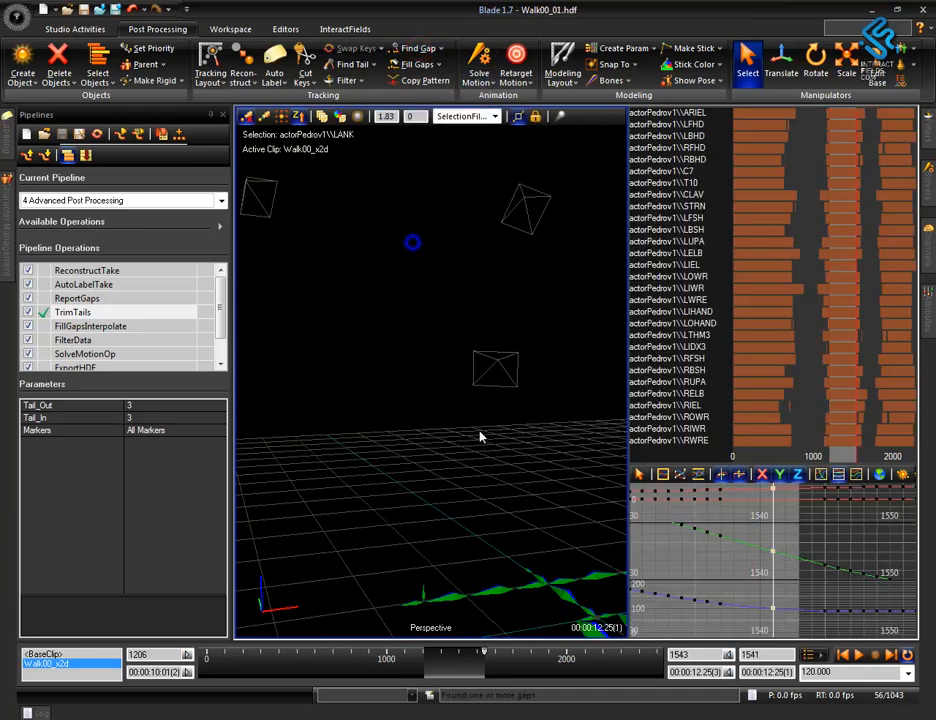
key("f")
Examine the left ankle marker LANK around its gap, going back to frame 1526 and viewing the left foot closely.
right_click_drag(486, 335, 531, 476, "alt")
left_click_drag(531, 476, 397, 512, "alt")
right_click_drag(445, 516, 488, 399, "alt")
middle_click_drag(492, 514, 520, 460, "alt")
scroll(686, 276, "down", 5)
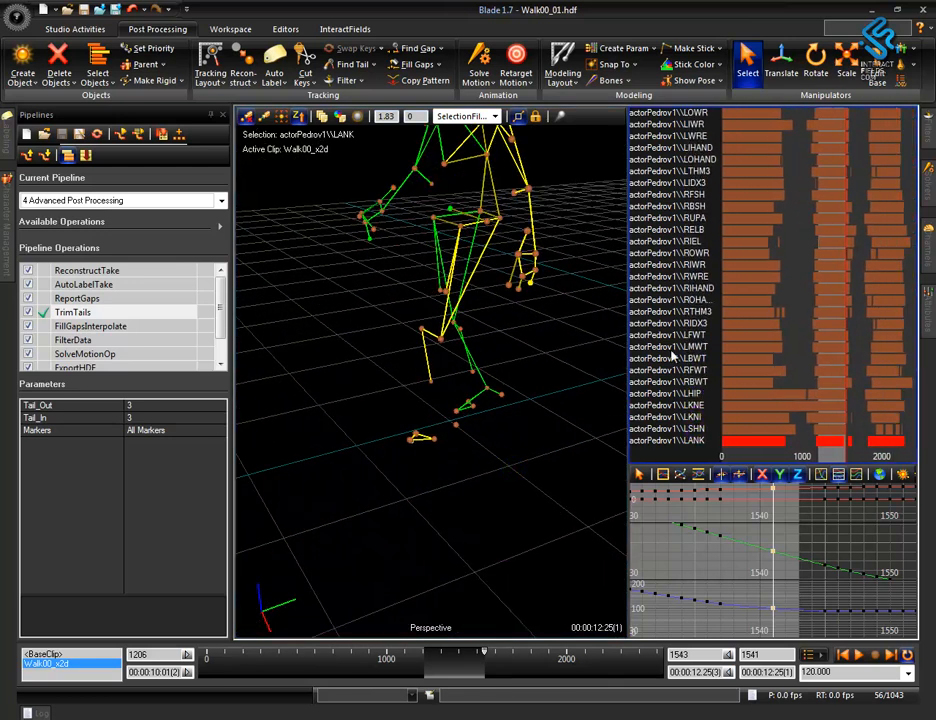
left_click(478, 535)
left_click_drag(508, 503, 497, 500)
right_click_drag(570, 460, 591, 312, "alt")
middle_click_drag(583, 399, 507, 452, "alt")
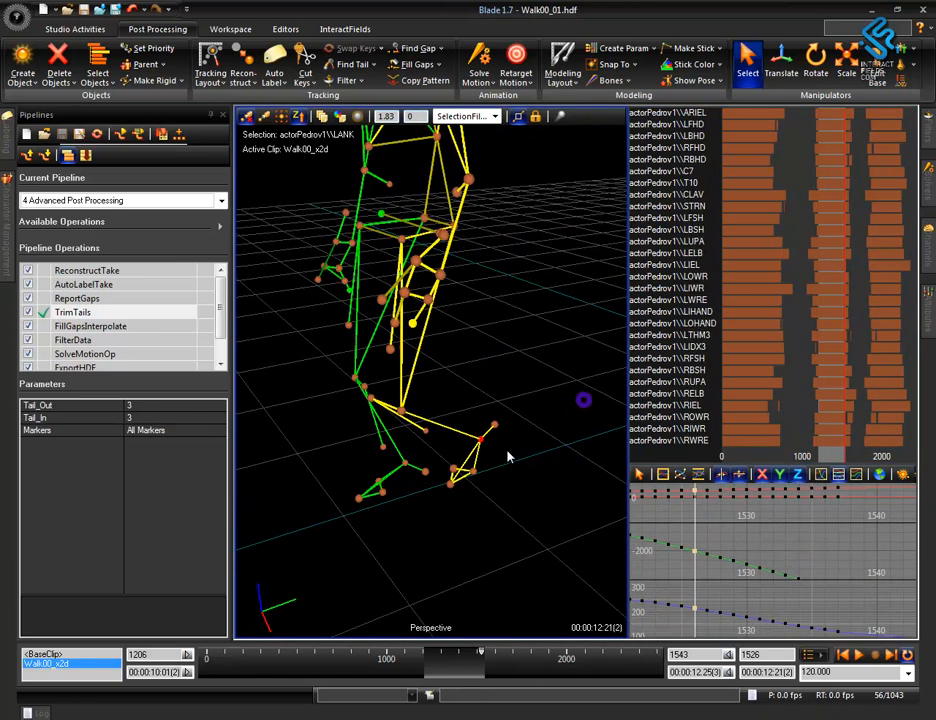
right_click_drag(538, 486, 557, 352, "alt")
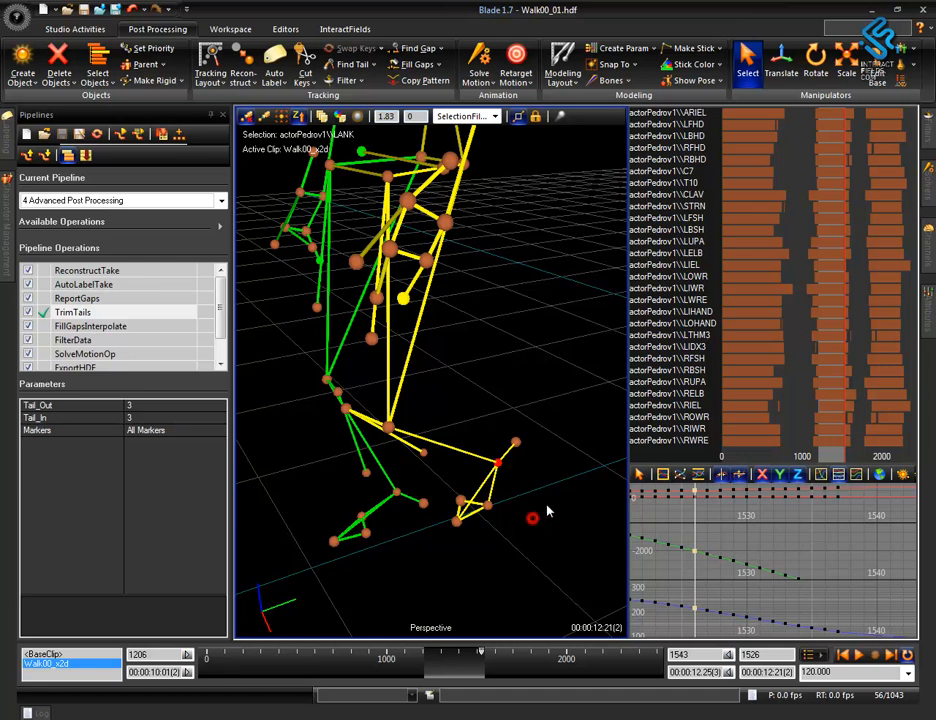
Select only LANK and mark the time range over its gap, about frames 1535 to 1543.
left_click(498, 463)
right_click_drag(783, 573, 810, 540, "alt")
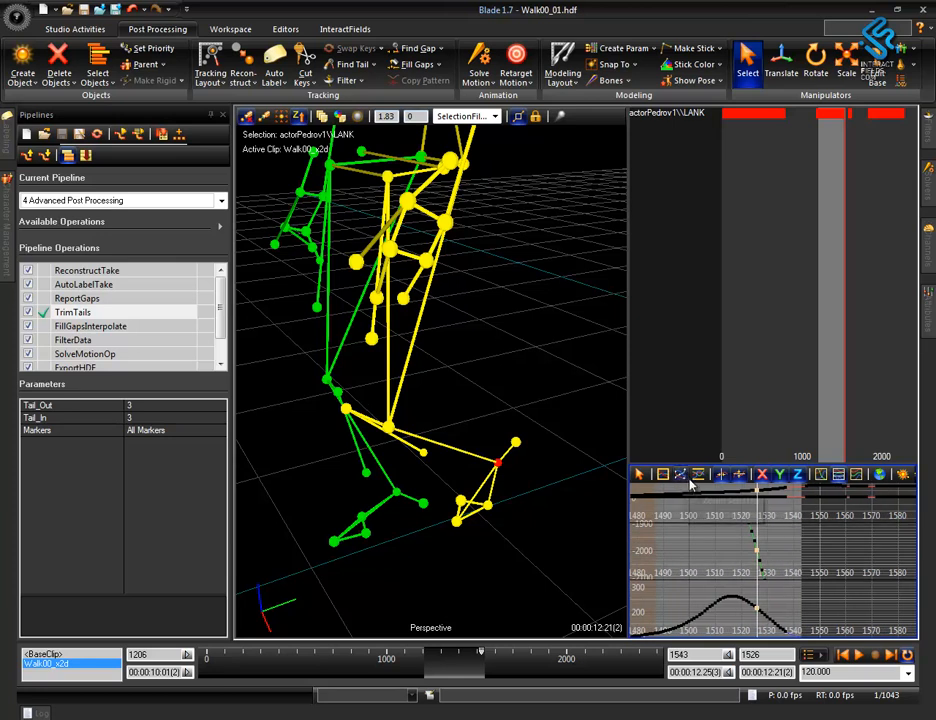
left_click(681, 475)
middle_click_drag(815, 548, 715, 567, "alt")
right_click_drag(815, 549, 912, 556, "alt")
right_click_drag(814, 525, 874, 552, "alt")
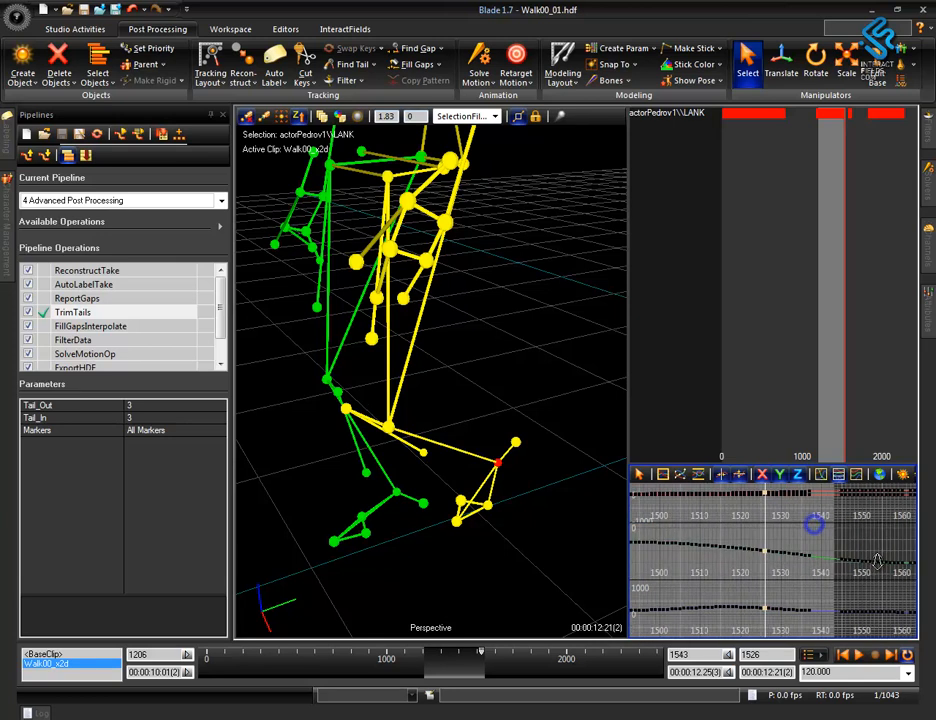
Add LMT5, LMT1, LHEL and LKNE to the LANK selection and fill the LANK gap.
left_click(488, 505)
left_click(458, 508)
left_click(516, 443)
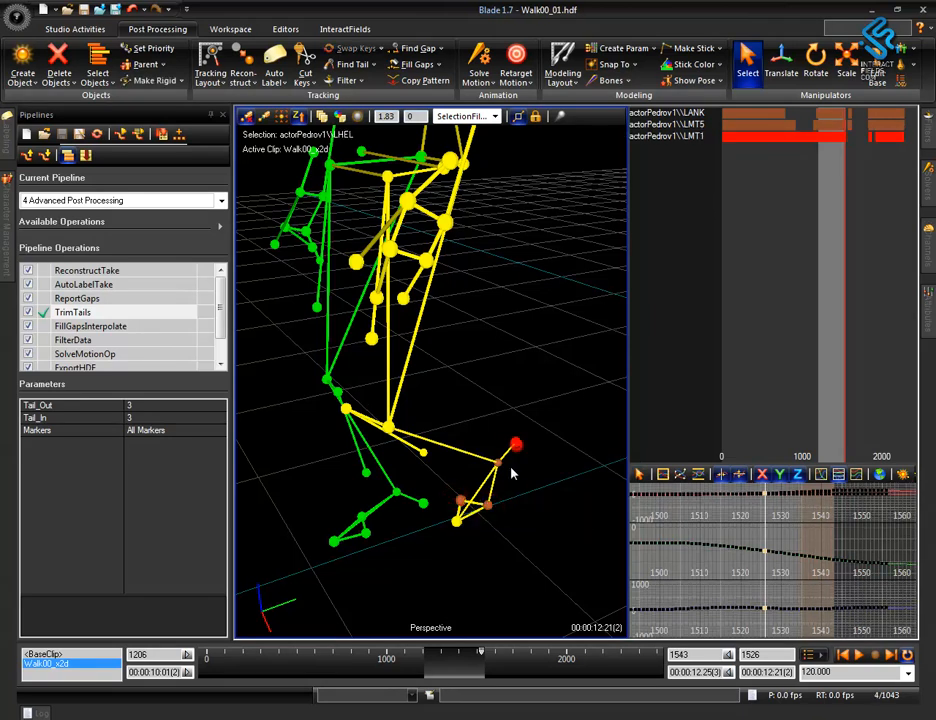
left_click(389, 428)
left_click(415, 64)
Check the filled left ankle motion around frame 1542 and the preceding frames from several angles.
key("Right")
key("Right")
key("Right")
key("Right")
key("Right")
key("Right")
key("Right")
key("Right")
key("Right")
key("Right")
key("Right")
key("Right")
key("Right")
key("Right")
key("Right")
key("Right")
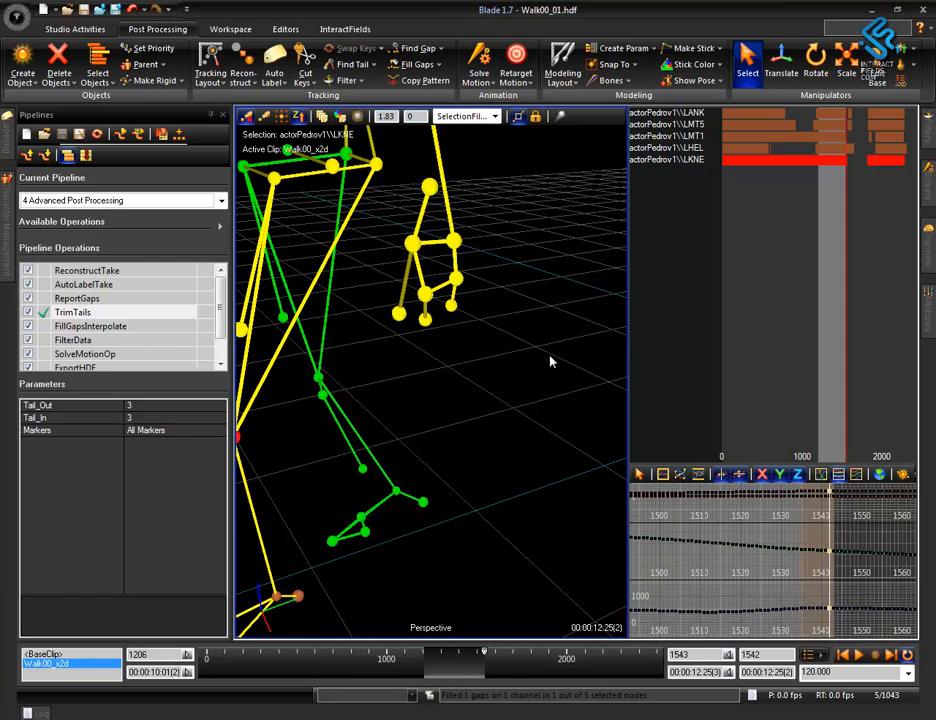
right_click_drag(571, 361, 525, 463, "alt")
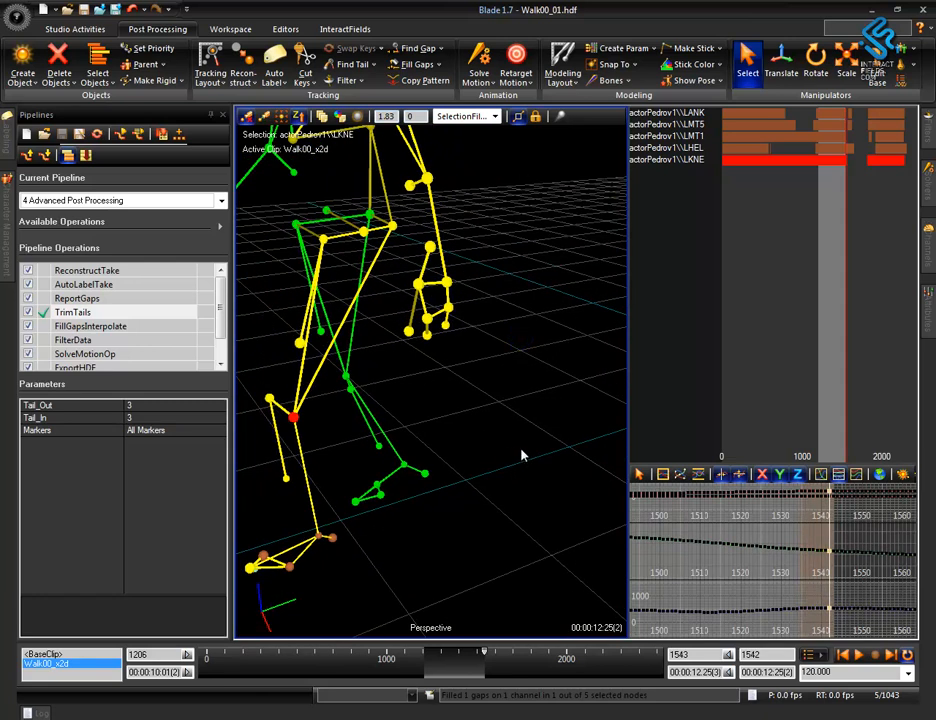
middle_click_drag(472, 432, 452, 428)
right_click_drag(452, 430, 485, 521, "alt")
middle_click_drag(495, 390, 494, 431, "alt")
left_click_drag(494, 434, 241, 417, "alt")
left_click_drag(419, 490, 550, 485, "alt")
middle_click_drag(550, 485, 567, 457, "alt")
mouse_move(591, 367)
right_mouse_down("alt")
mouse_move(595, 447)
mouse_move(593, 357)
right_mouse_up("alt")
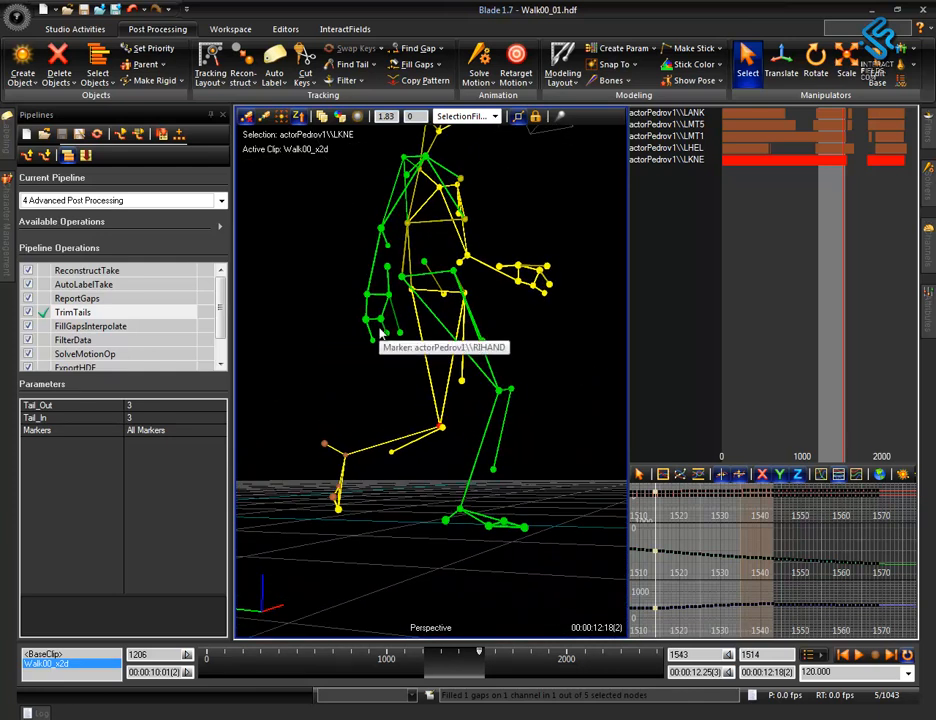
Review the whole skeleton's walk from different sides, scrubbing back to frame 1377.
left_click_drag(386, 373, 373, 405, "alt")
middle_click_drag(491, 420, 388, 414)
right_click_drag(390, 416, 447, 470, "alt")
middle_click_drag(447, 470, 549, 375, "alt")
right_click_drag(531, 437, 570, 242, "alt")
right_click_drag(512, 366, 512, 435, "alt")
left_click_drag(470, 403, 518, 392, "alt")
left_click_drag(443, 435, 510, 443, "alt")
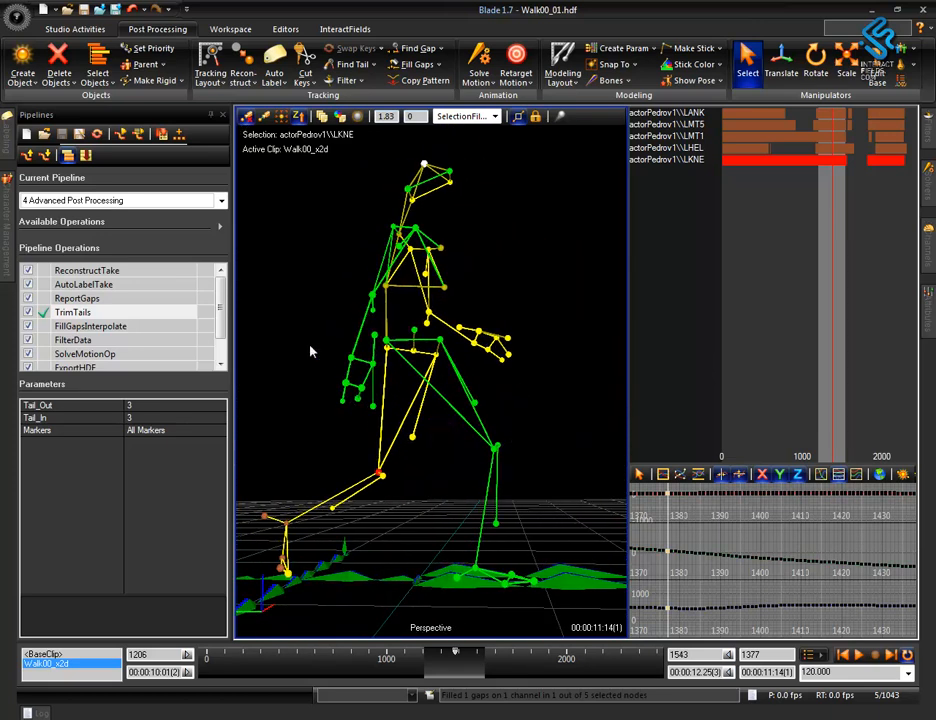
Select the right wrist and hand markers, keep the view following them, and review the hand's motion up to frame 1478.
left_click_drag(310, 345, 410, 432)
key("f")
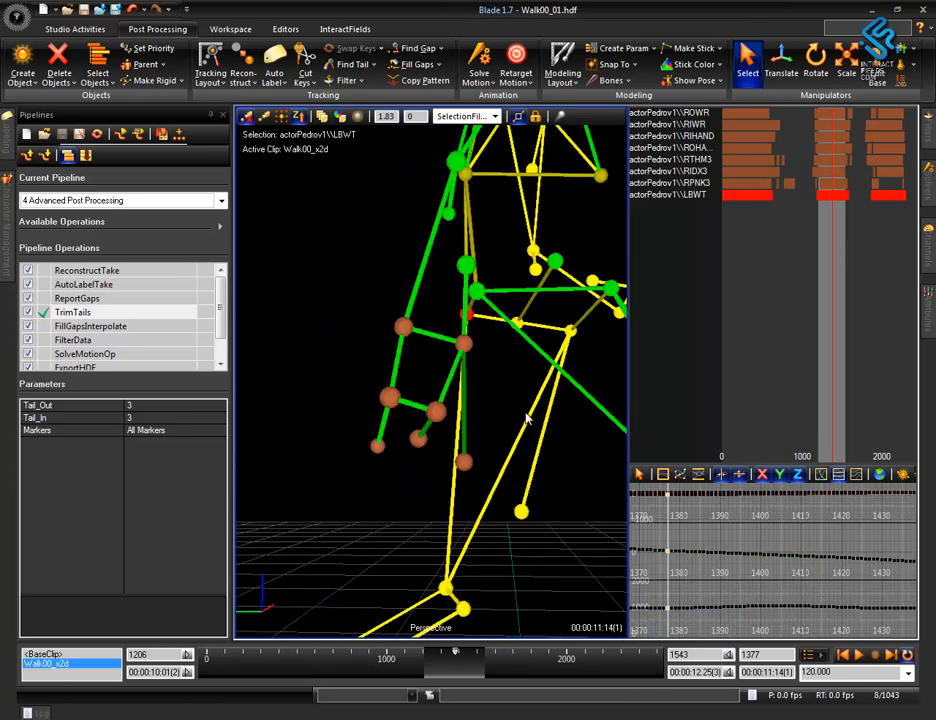
left_click(280, 116)
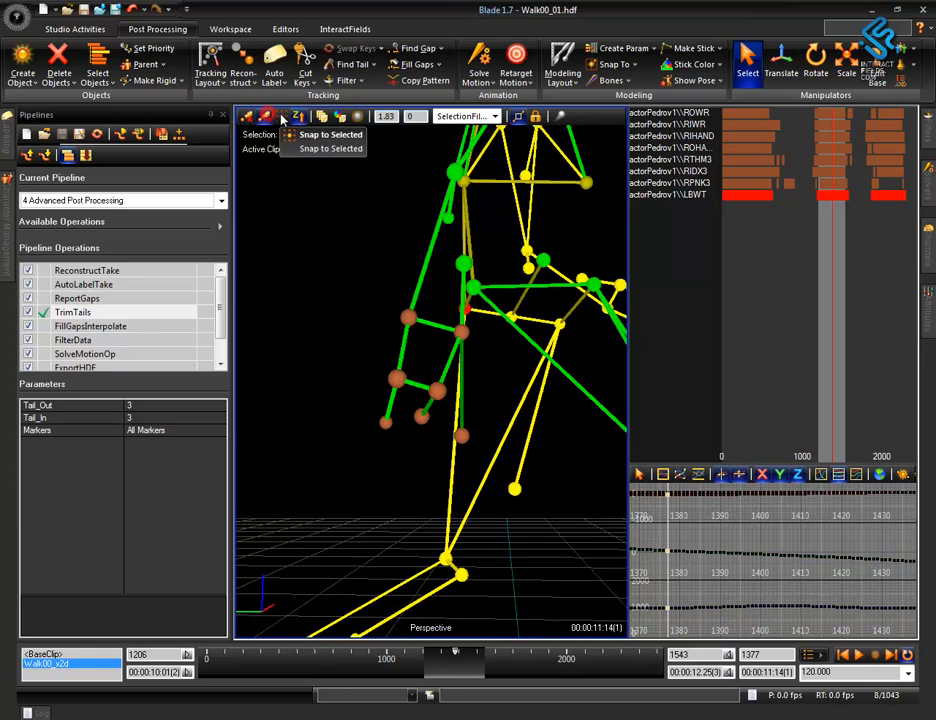
right_click_drag(488, 438, 552, 130, "alt")
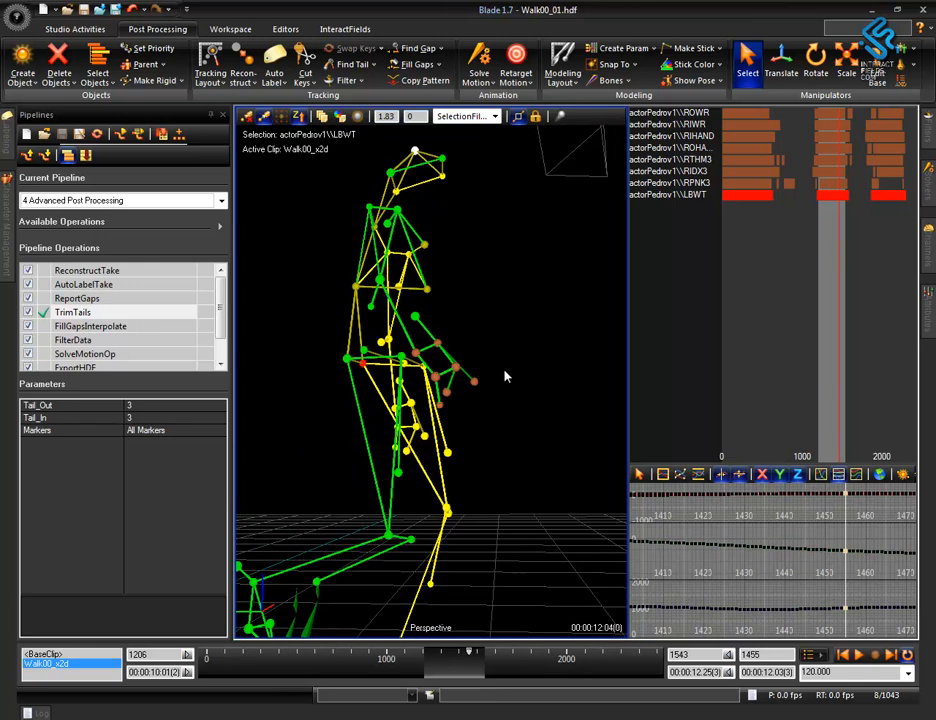
key("space")
left_click_drag(547, 488, 512, 530, "alt")
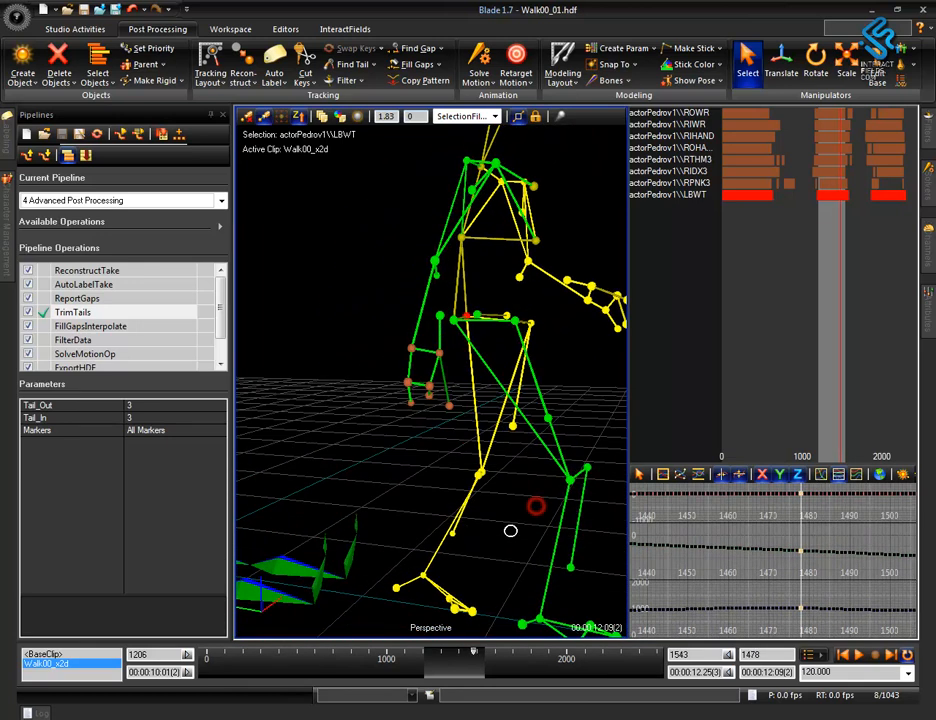
left_click(382, 445)
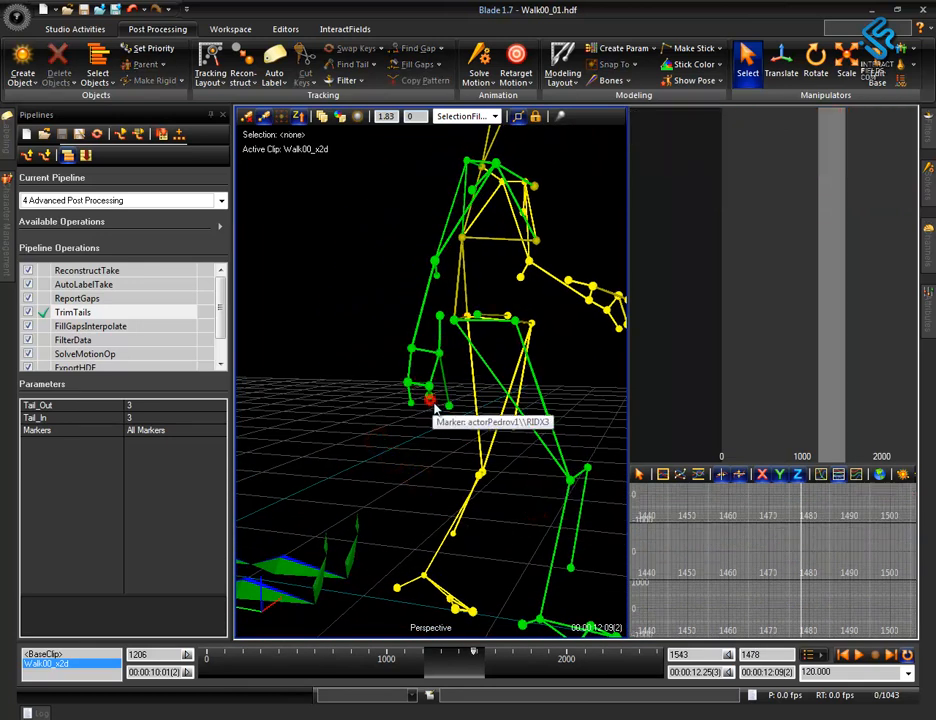
Select the right finger markers RIDX3 and RPNK3 and swap their keys at frame 1478.
mouse_move(432, 403)
left_mouse_down("alt")
mouse_move(424, 440)
mouse_move(437, 415)
left_mouse_up("alt")
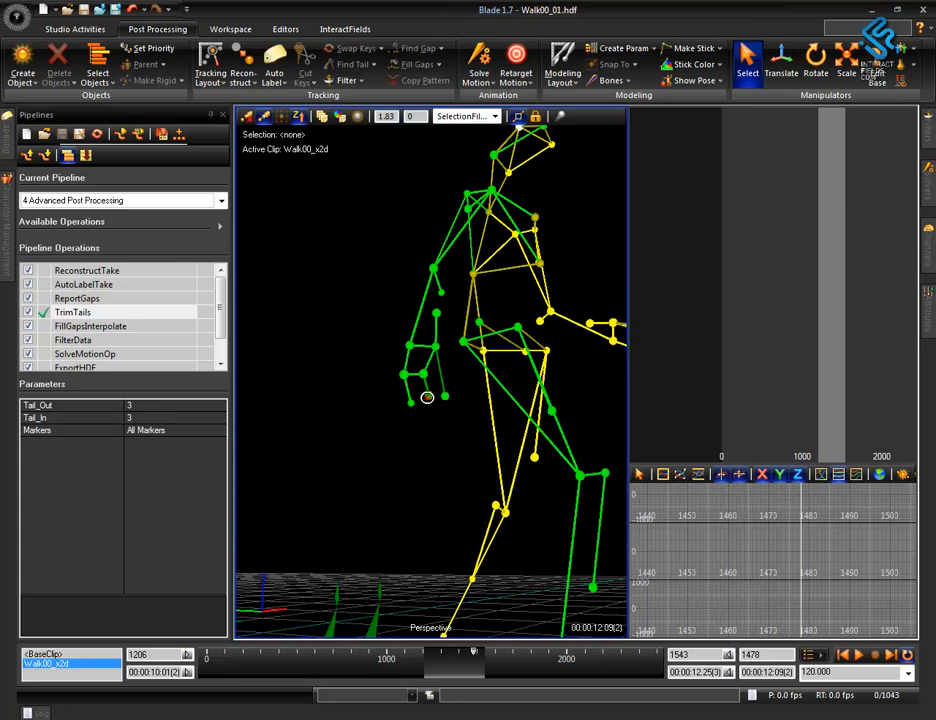
left_click(428, 393)
left_click(411, 403, "ctrl")
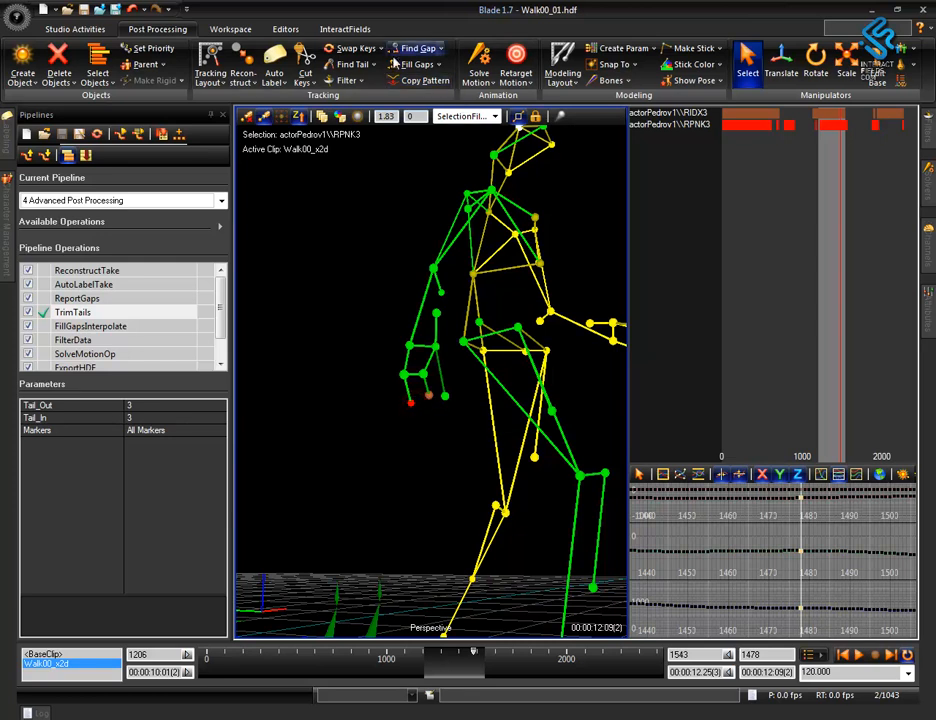
left_click(363, 48)
left_click(380, 460)
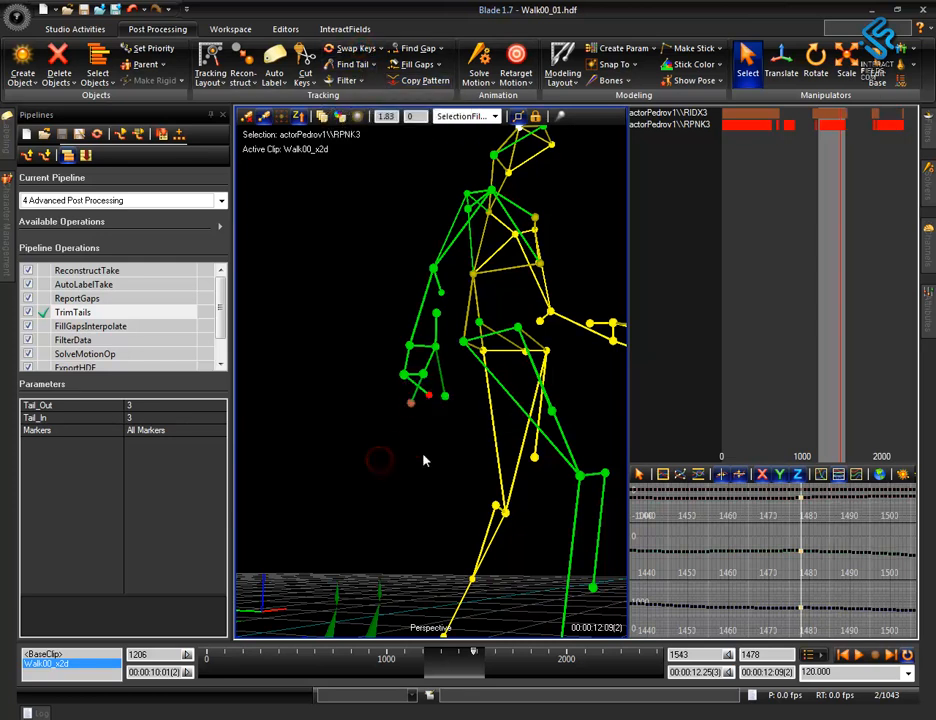
left_click_drag(423, 456, 424, 460)
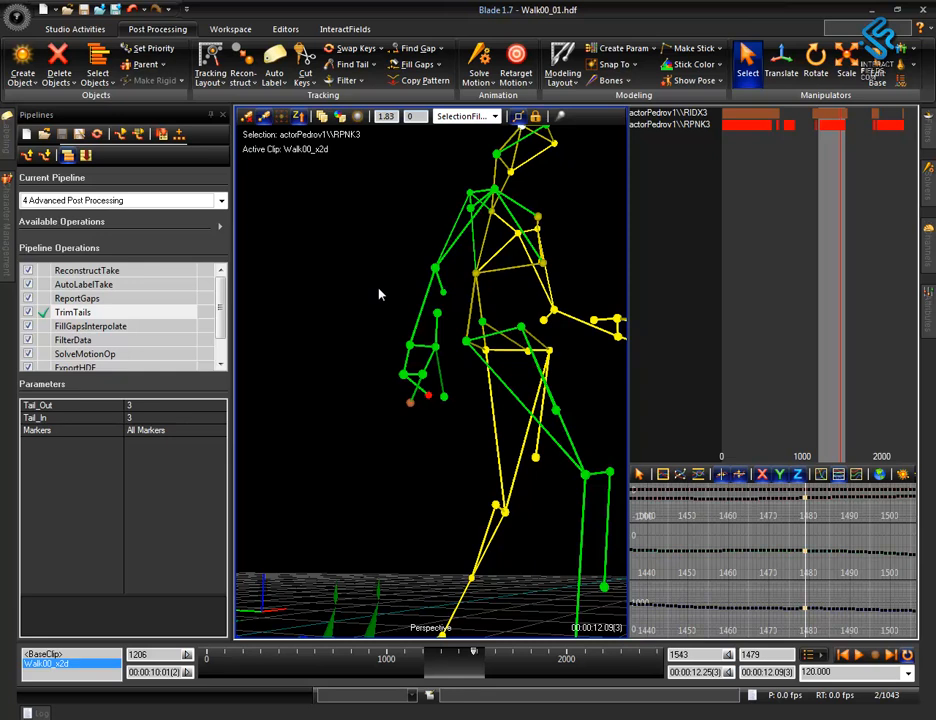
Compare the swapped RIDX3 and RPNK3 markers across frames 1476 to 1478 and clear the selection.
mouse_move(436, 442)
left_mouse_down()
mouse_move(444, 445)
mouse_move(434, 453)
left_mouse_up()
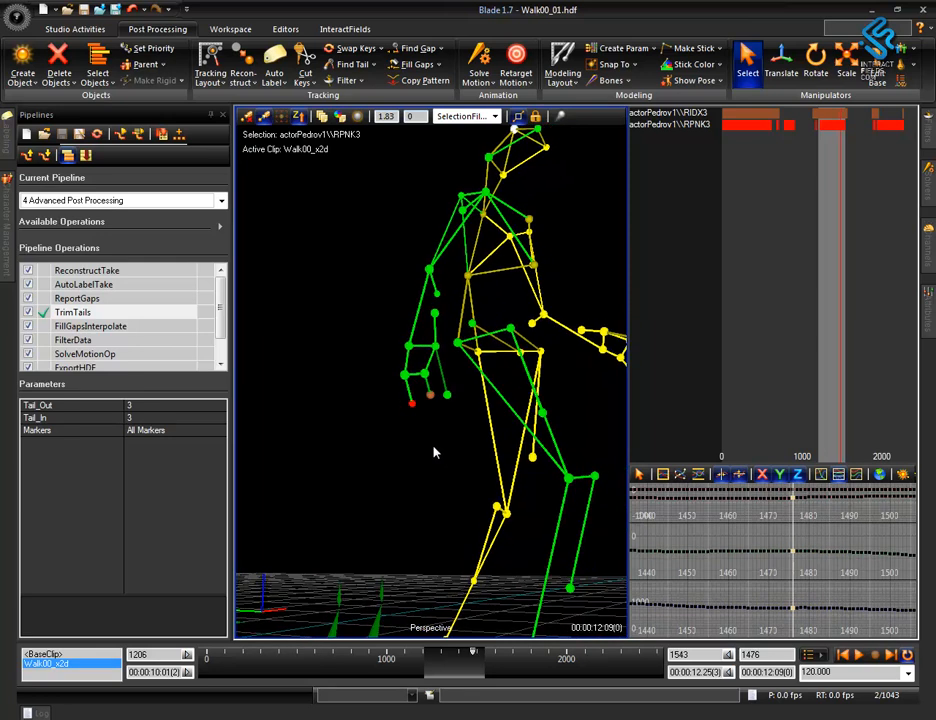
key("Right")
key("Right")
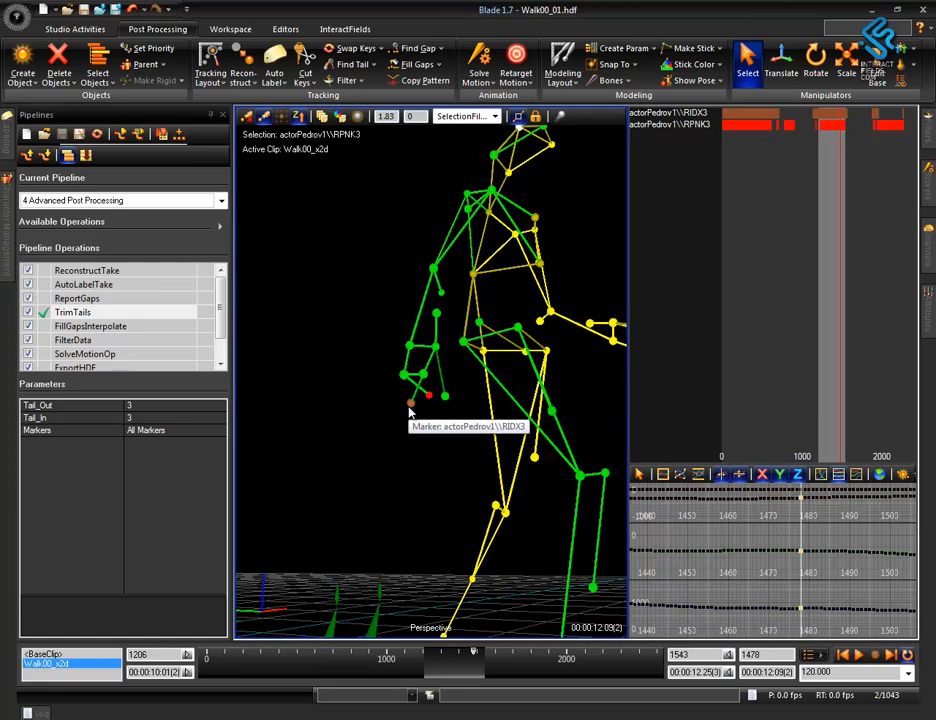
left_click(400, 455)
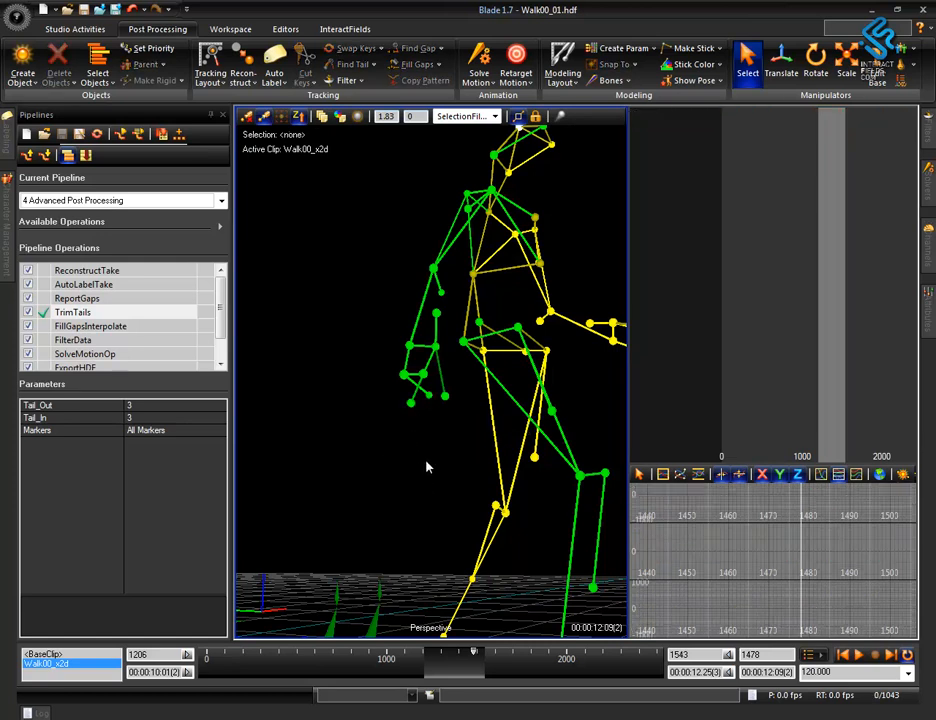
Reselect the right finger markers RIDX3 and RPNK3 and swap their keys once more at frame 1478.
left_click(410, 402)
left_click(432, 405, "ctrl")
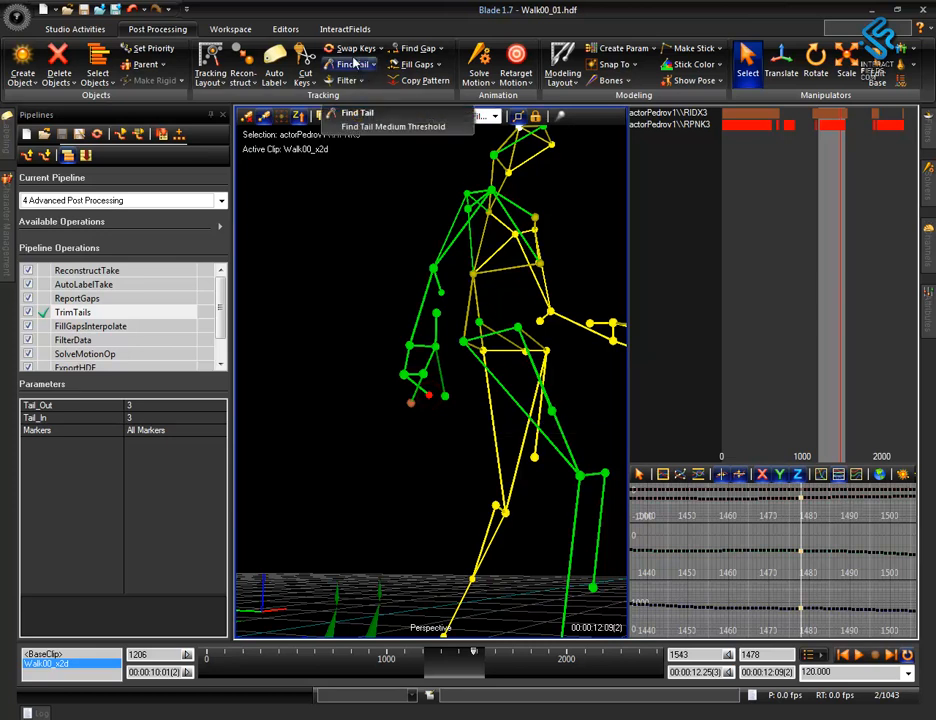
left_click(360, 64)
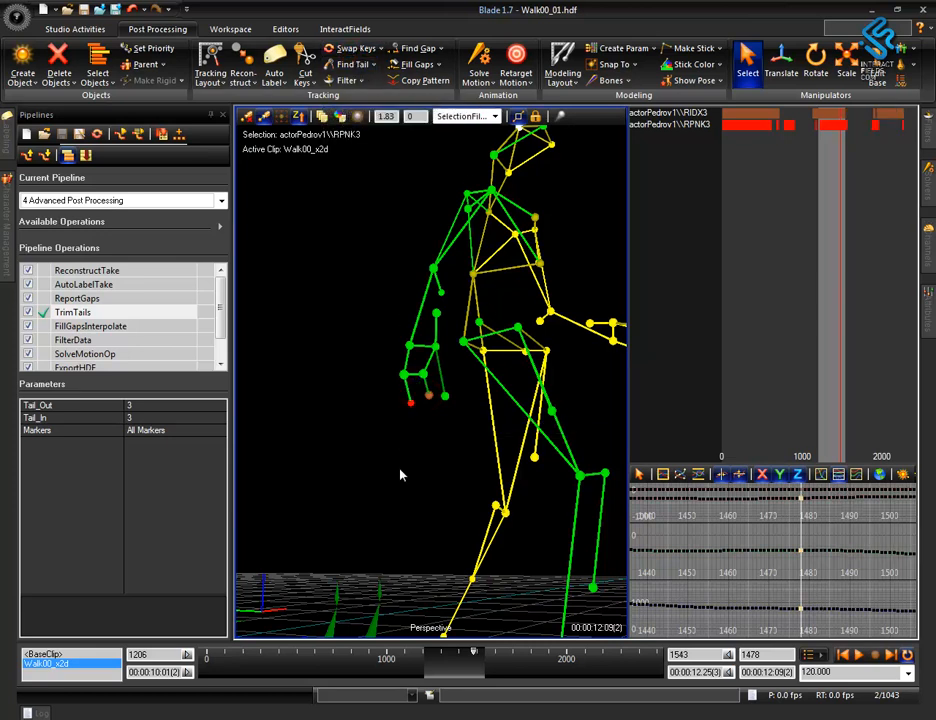
Check the right hand's finger markers at frame 1487 from several sides, ending with nothing selected.
mouse_move(411, 471)
middle_mouse_down()
mouse_move(420, 472)
mouse_move(398, 470)
mouse_move(408, 469)
middle_mouse_up()
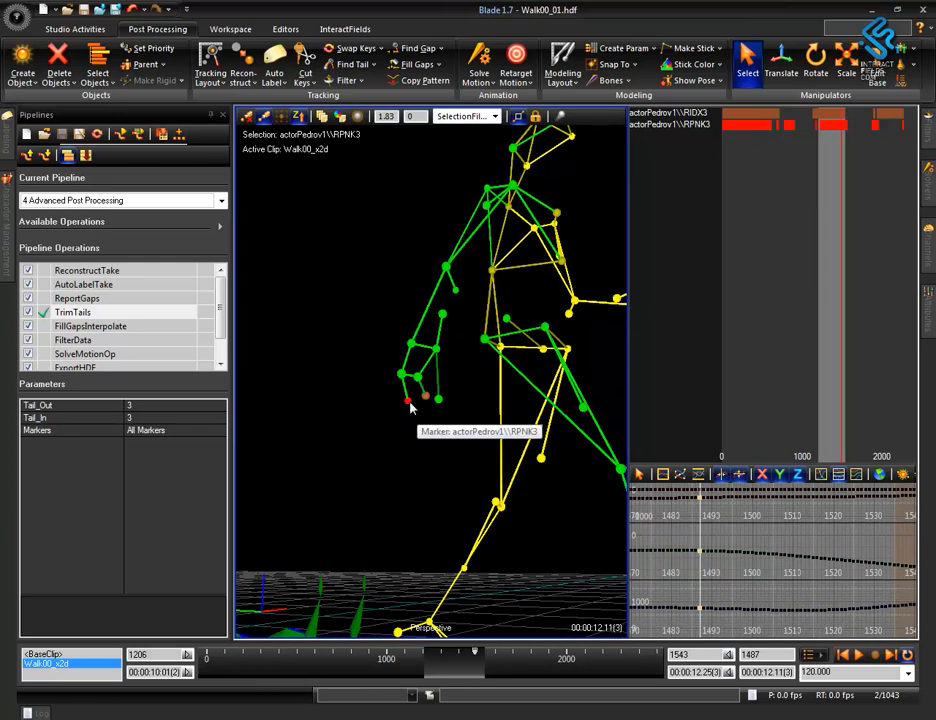
right_click_drag(420, 455, 429, 499, "alt")
left_click_drag(430, 505, 394, 487, "alt")
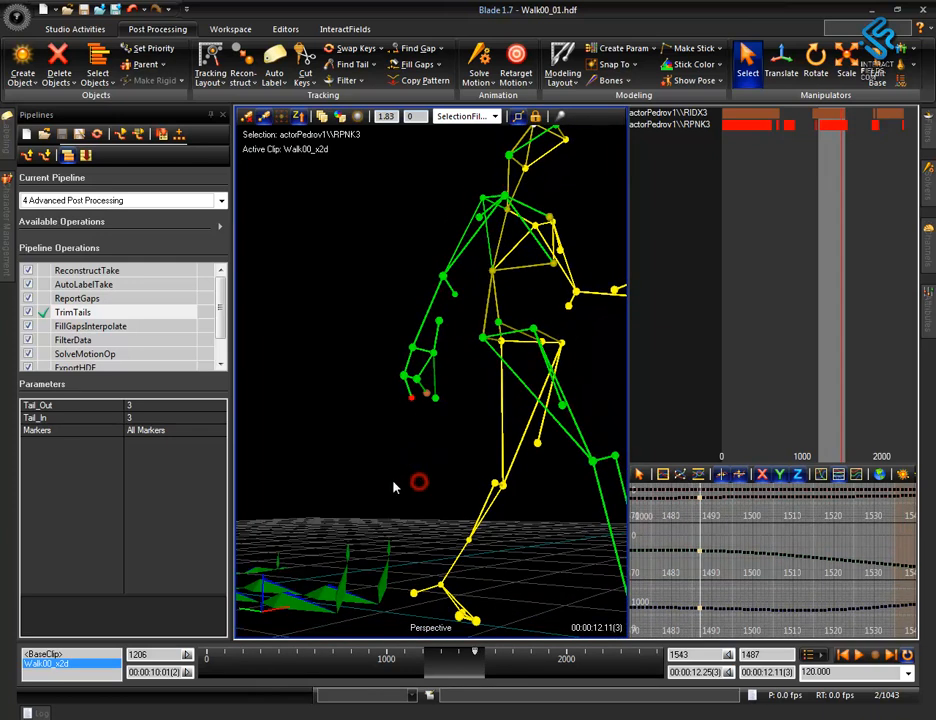
left_click(336, 411)
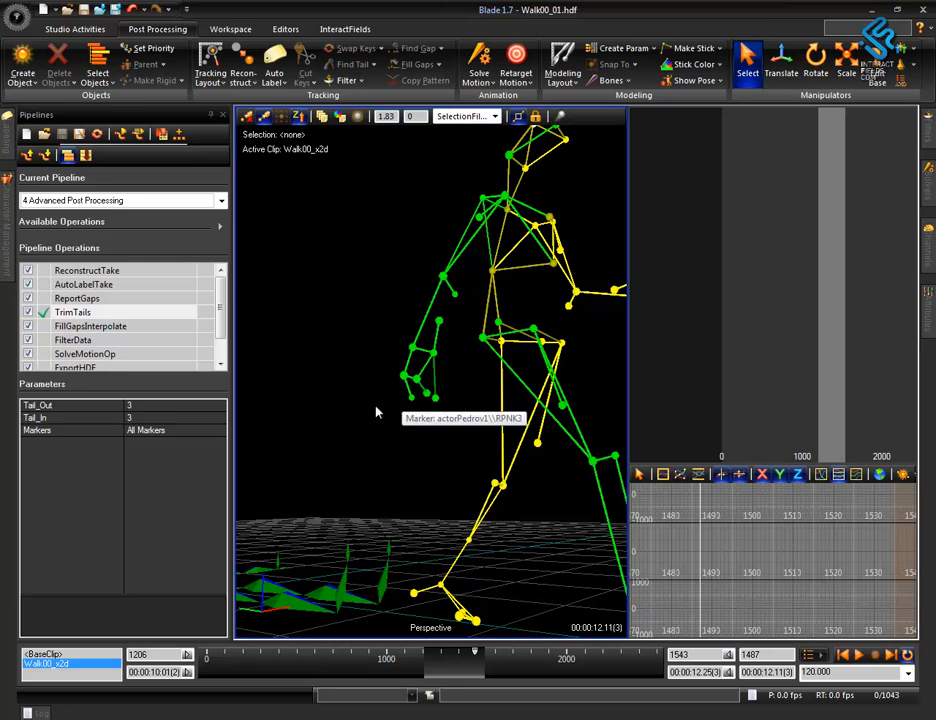
right_click(449, 347)
left_click_drag(353, 376, 360, 422, "alt")
right_click_drag(422, 330, 450, 518, "alt")
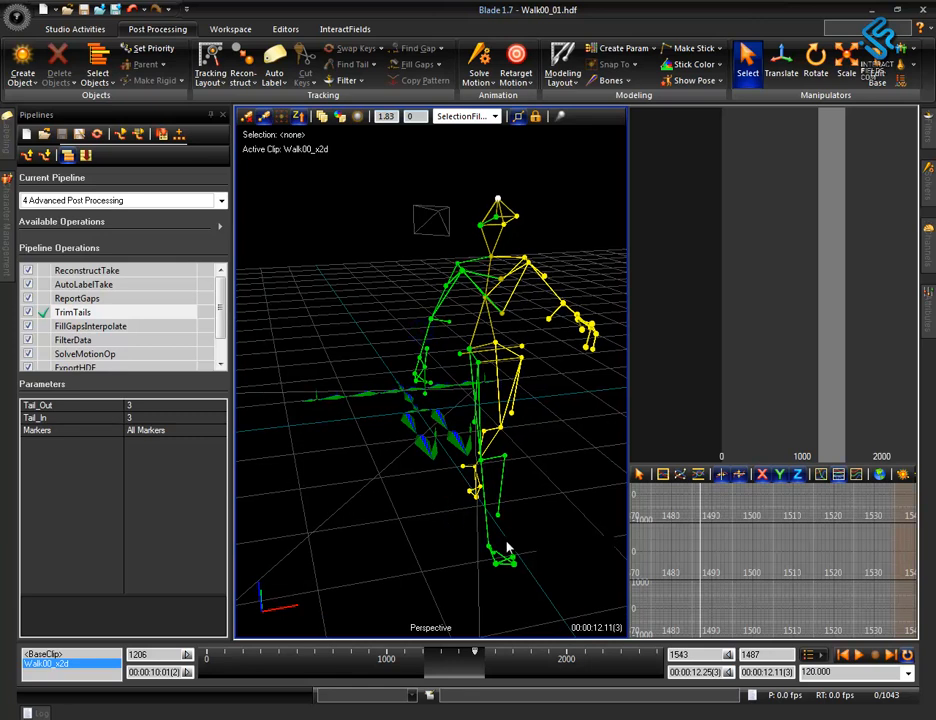
left_click_drag(503, 491, 500, 503)
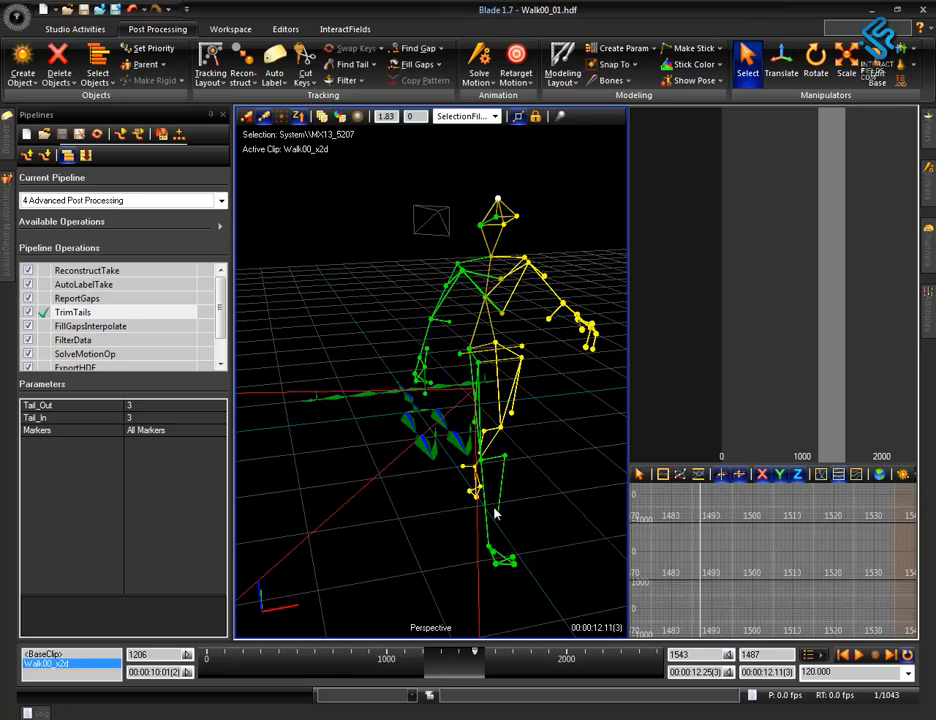
left_click_drag(566, 522, 616, 491)
left_click(579, 514)
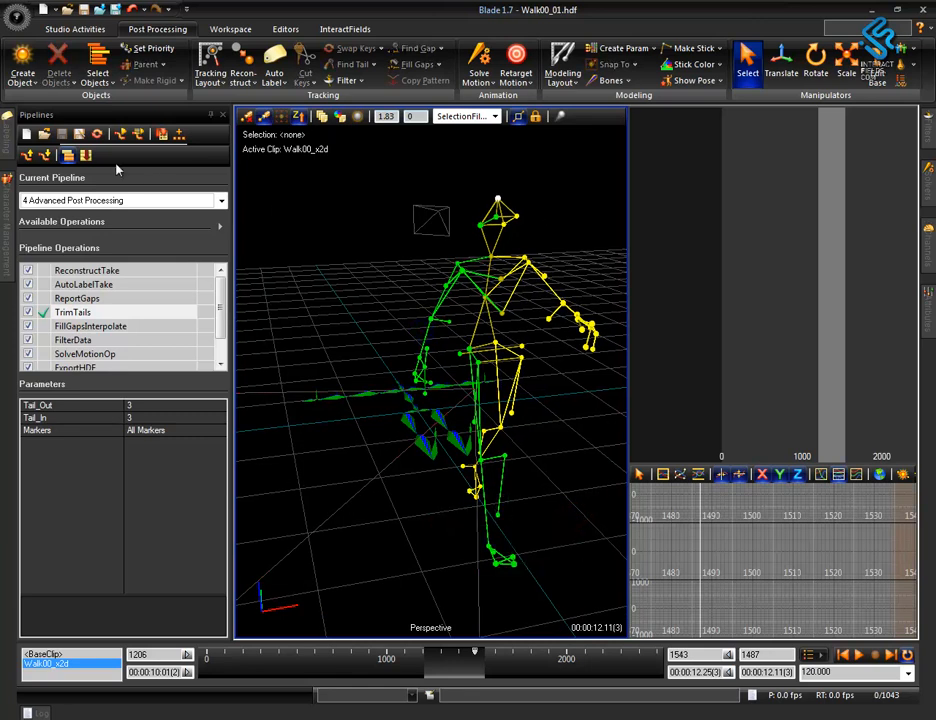
Keep the labeling options permanently displayed in place of the pipelines and widen them to make their values readable.
left_click(8, 143)
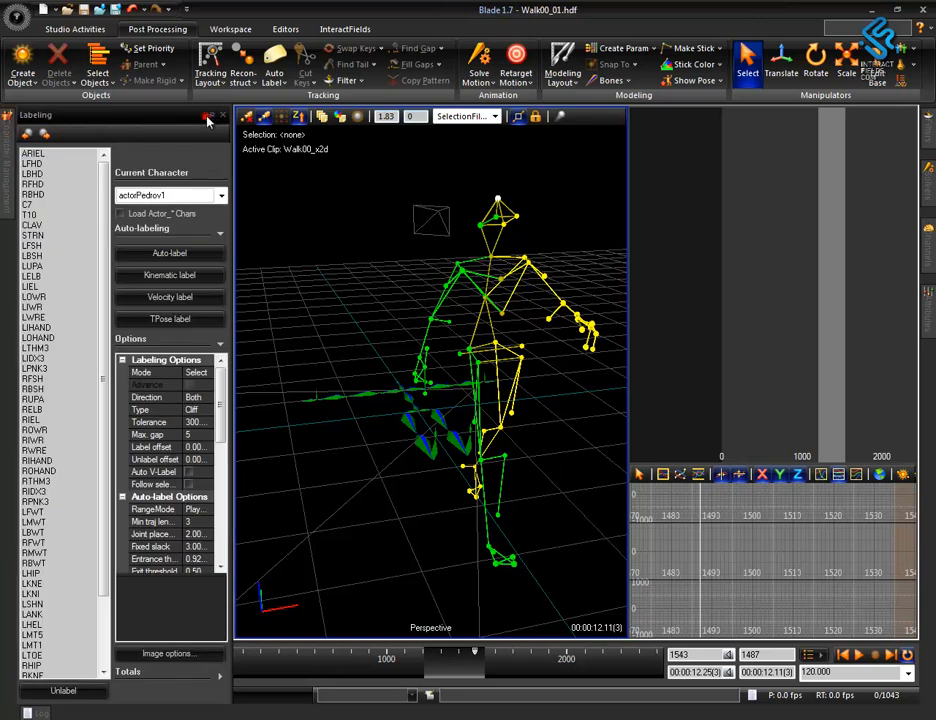
left_click(206, 115)
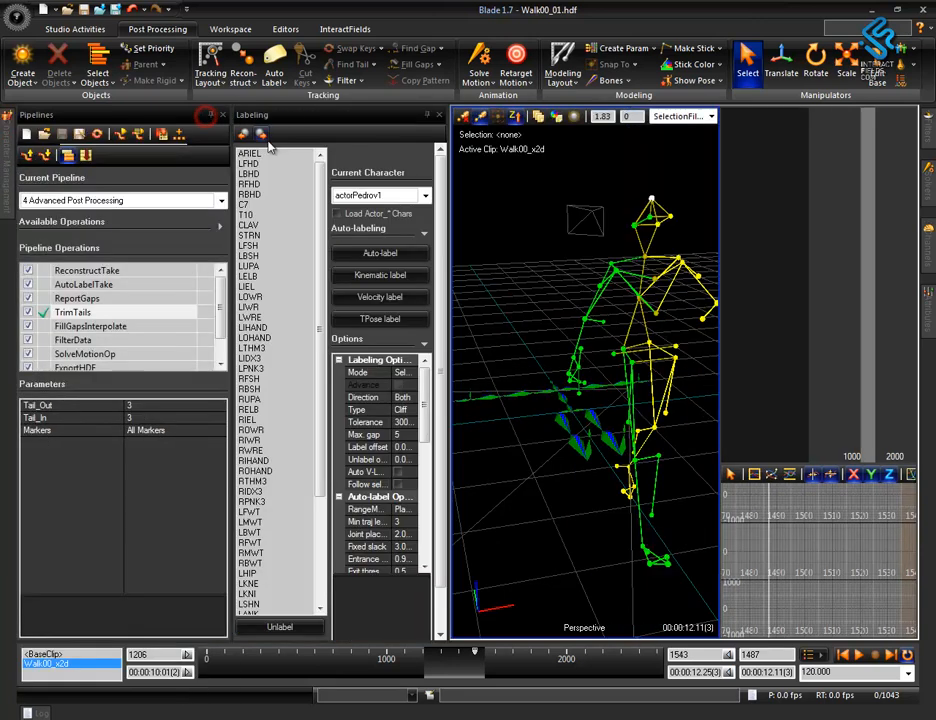
left_click(209, 116)
left_click_drag(232, 323, 268, 325)
left_click_drag(459, 543, 519, 533, "alt")
right_click_drag(516, 529, 493, 484, "alt")
middle_click_drag(493, 484, 488, 465, "alt")
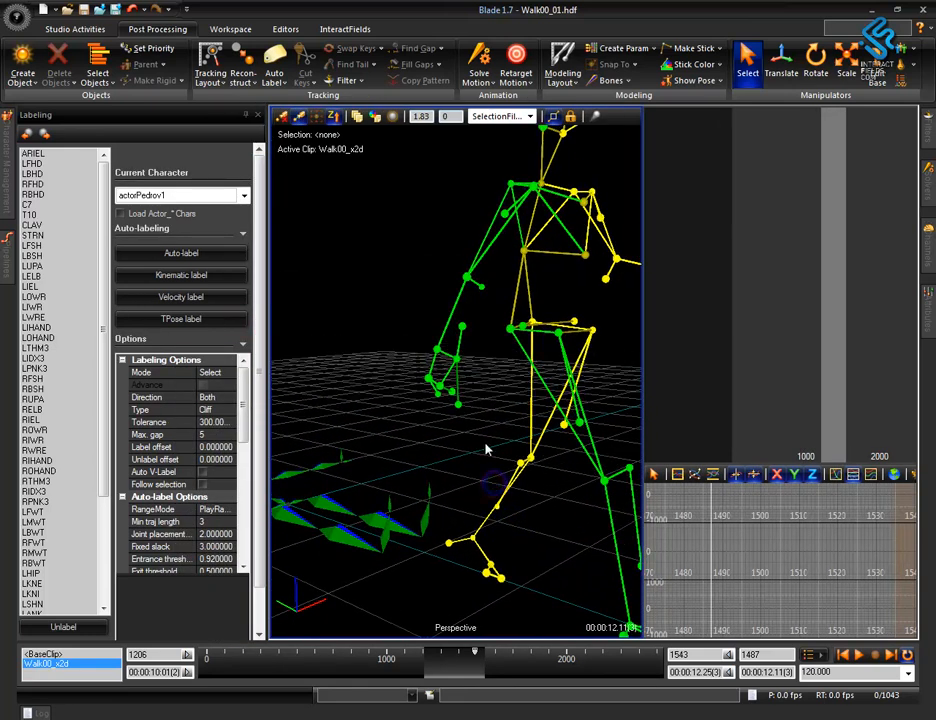
left_click_drag(263, 378, 283, 400)
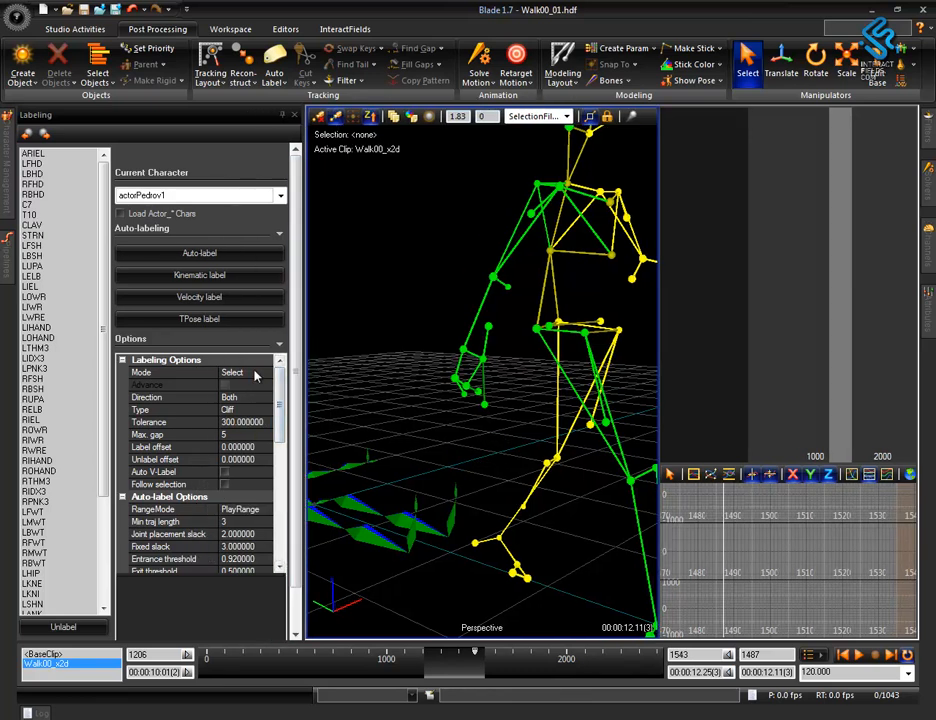
Set the labeling direction to Forward.
left_click(240, 398)
left_click(250, 398)
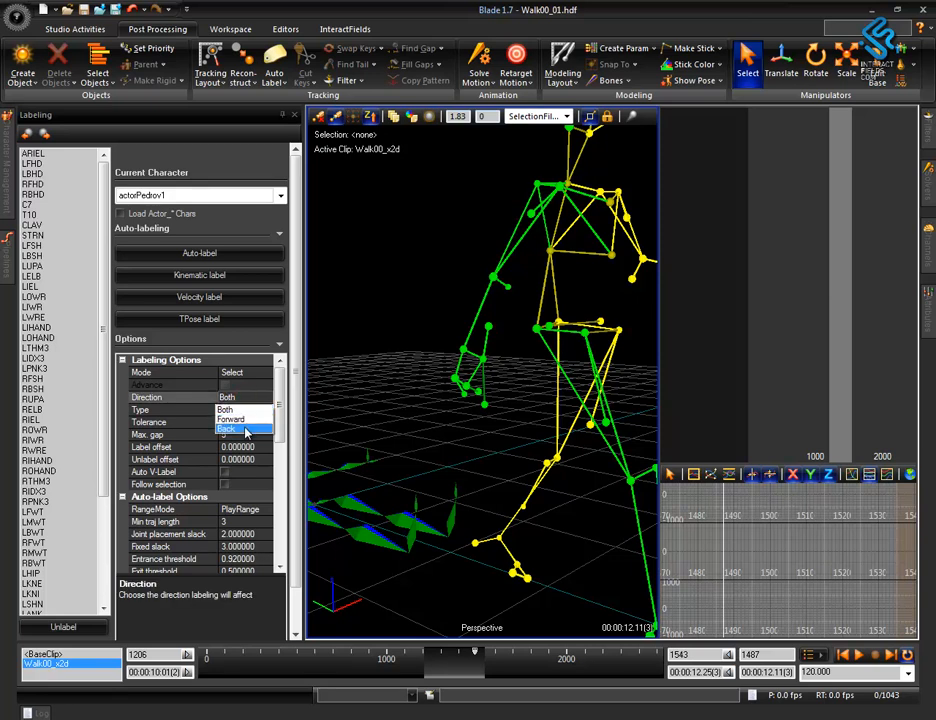
left_click(480, 405)
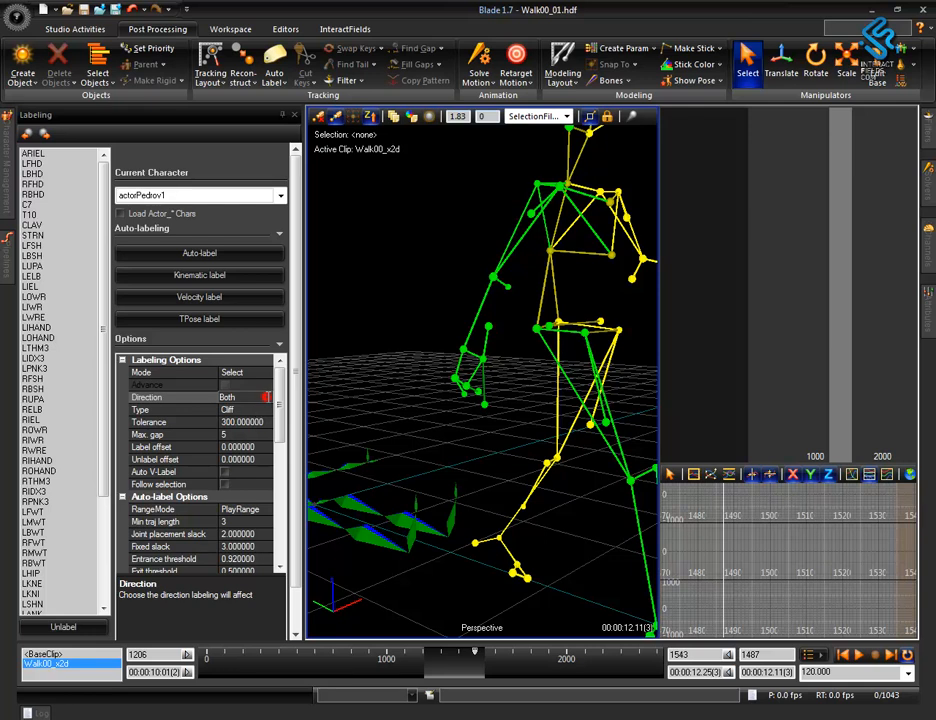
left_click(259, 411)
left_click(261, 393)
left_click(264, 396)
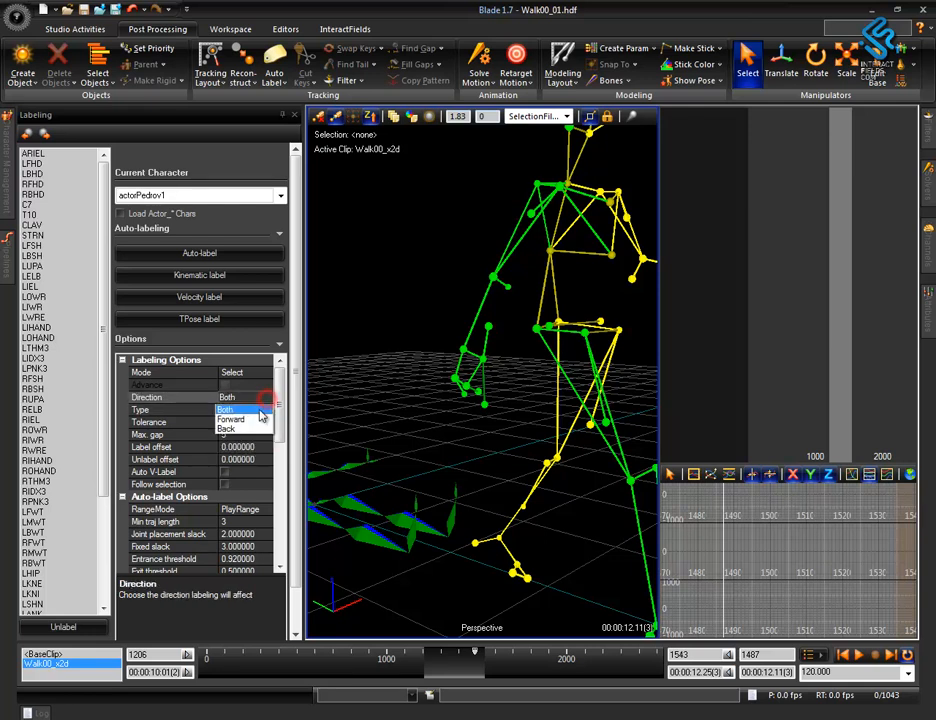
left_click(252, 420)
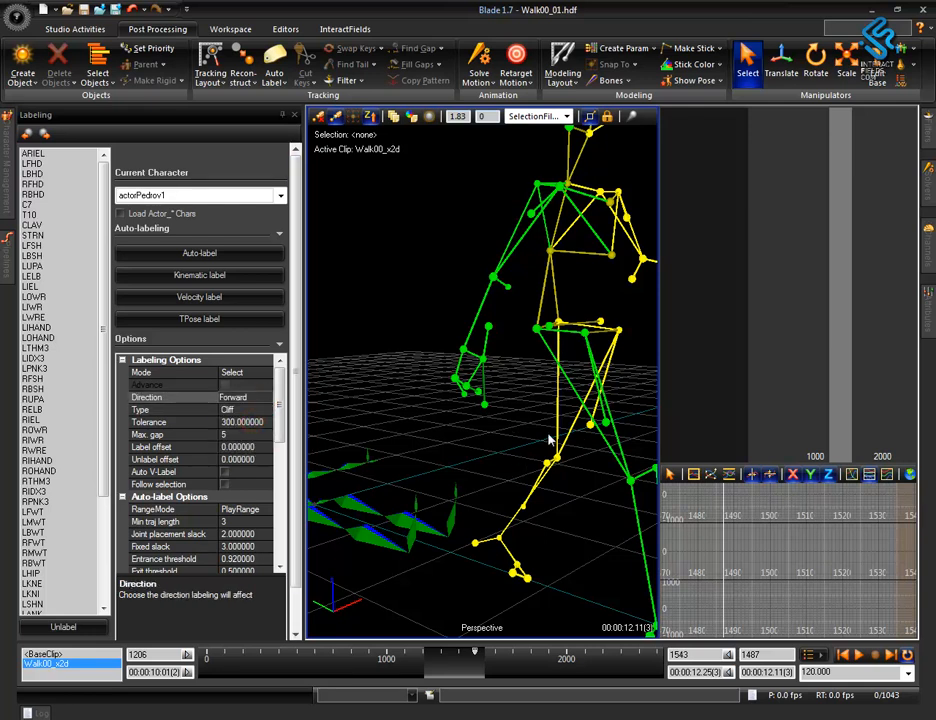
left_click(267, 396)
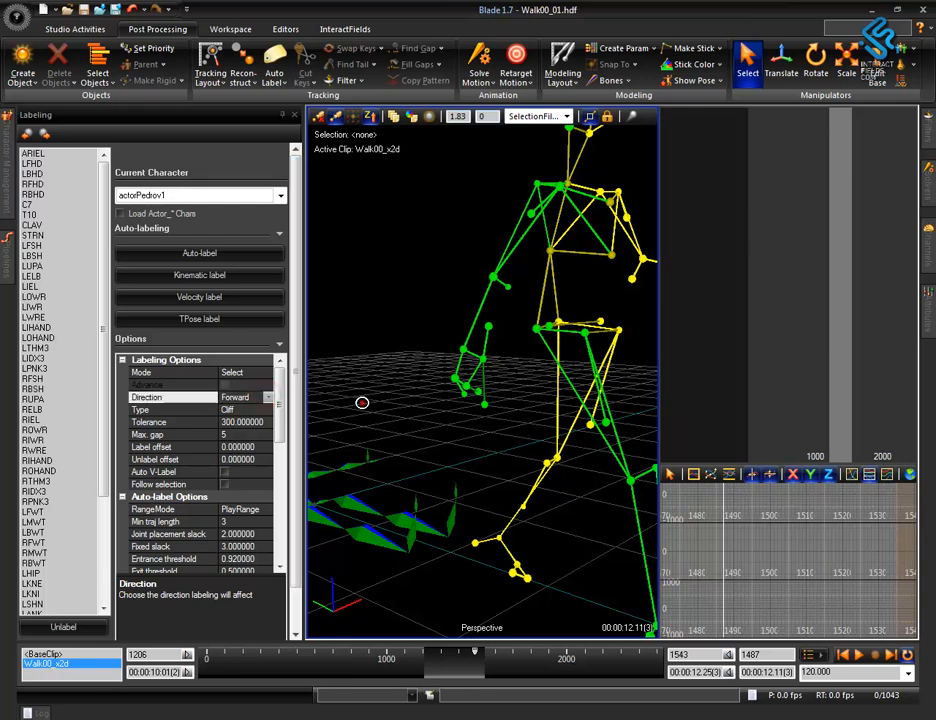
left_click(267, 397)
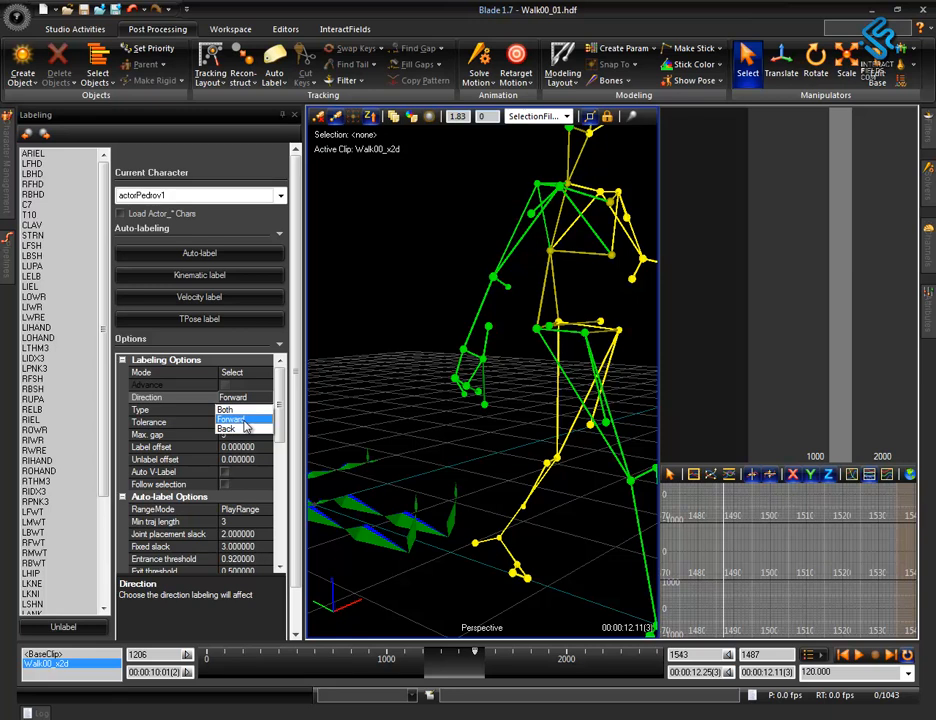
left_click(243, 421)
Select all of the skeleton's markers and find the first gap in the play range.
left_click_drag(316, 319, 520, 493)
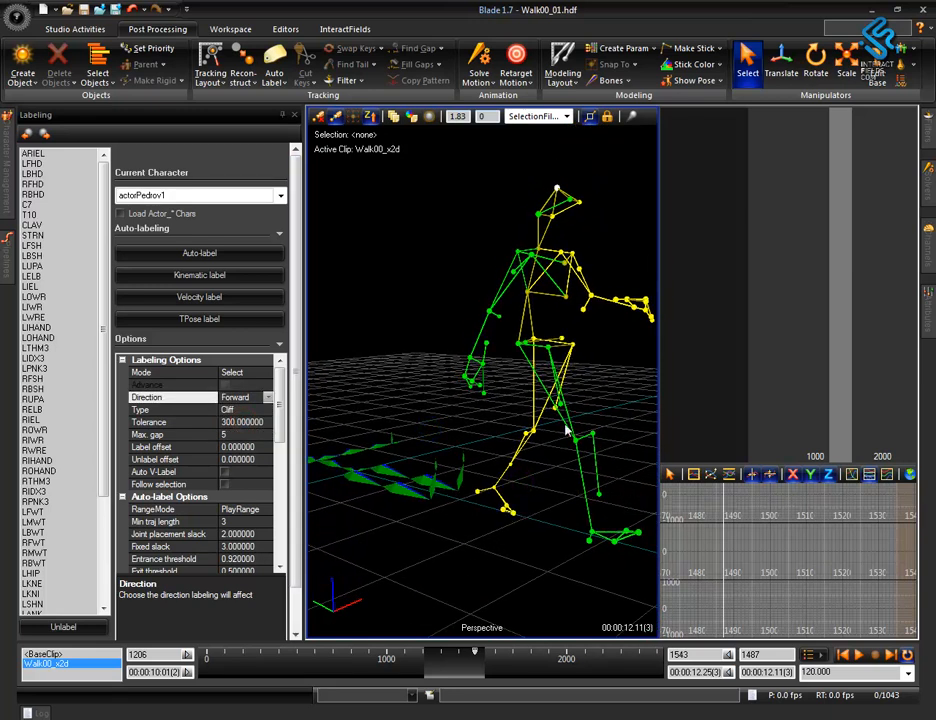
scroll(577, 503, "down", 3)
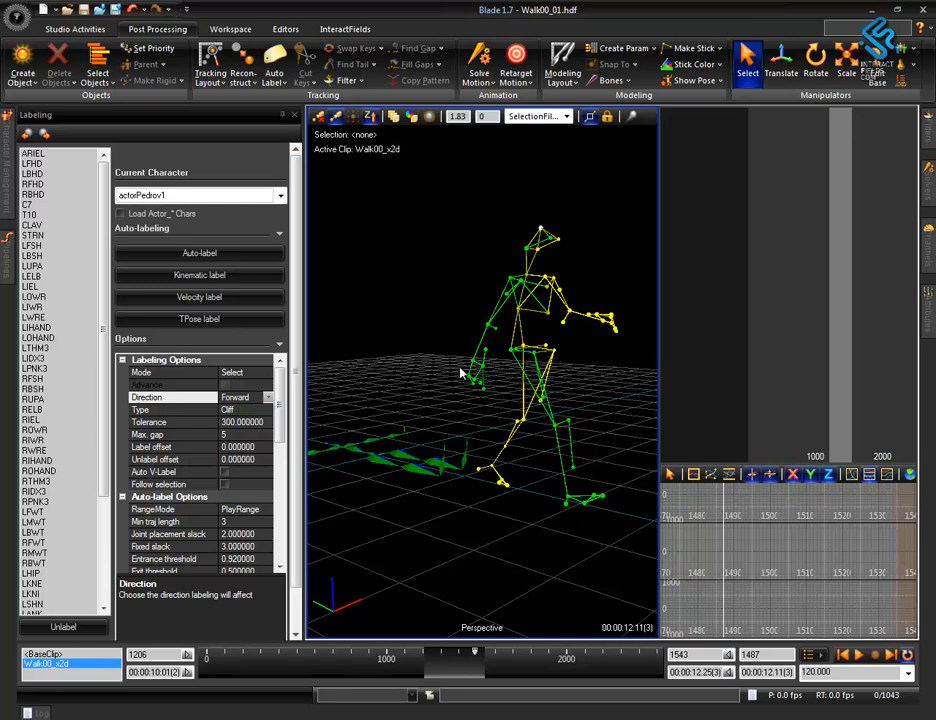
left_click_drag(567, 488, 445, 510, "alt")
right_click_drag(460, 500, 547, 516, "alt")
left_click_drag(505, 489, 595, 488, "alt")
left_click_drag(425, 168, 654, 654)
right_click(575, 527)
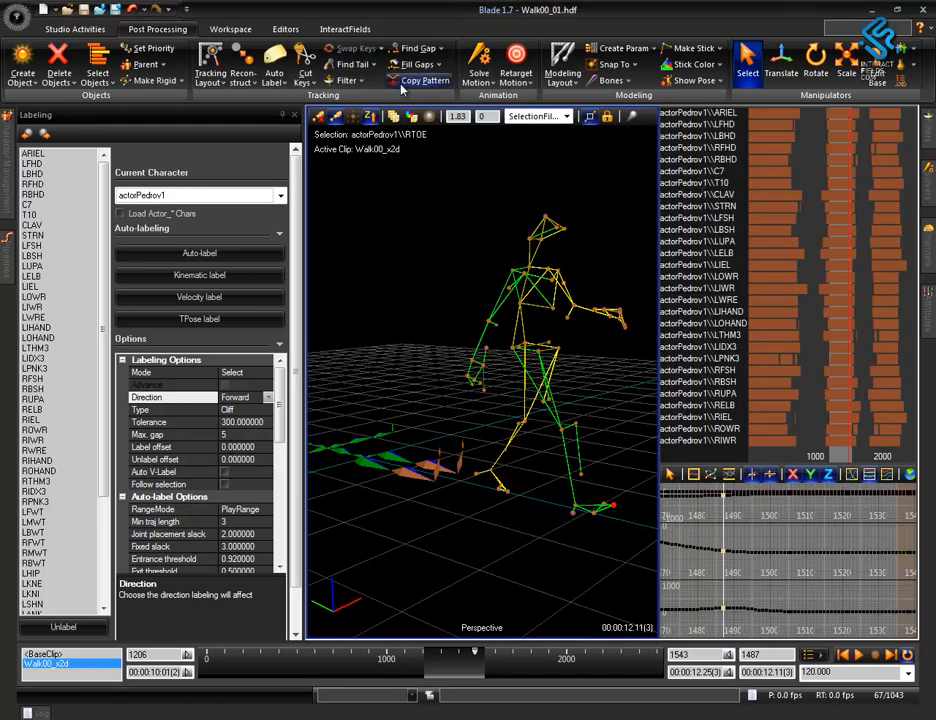
left_click(414, 48)
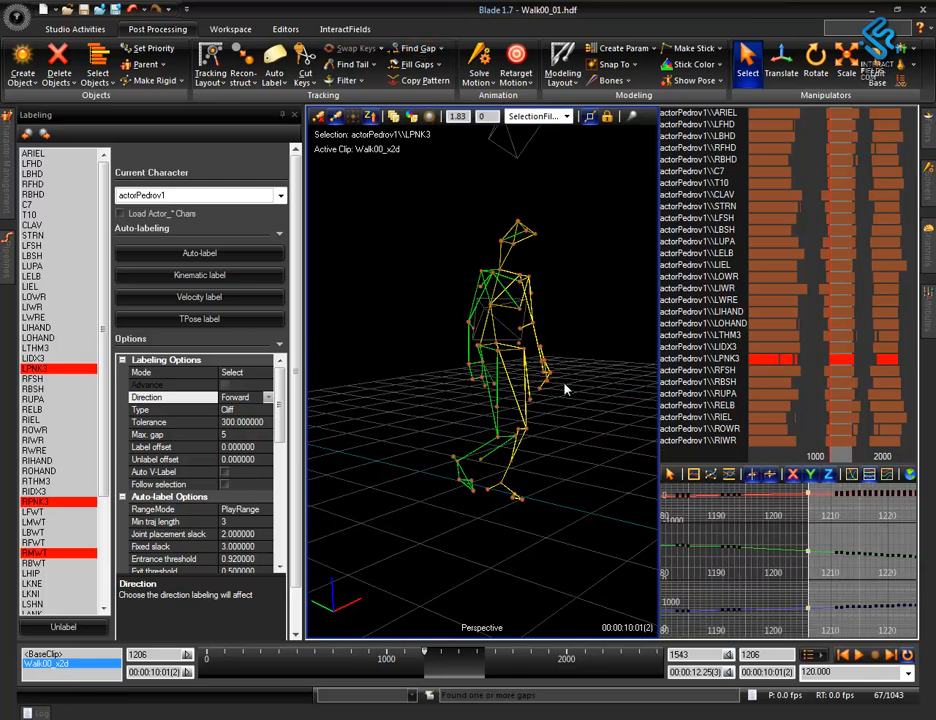
Inspect the skeleton from its other side and move the time to frame 1542.
left_click_drag(551, 552, 504, 556, "alt")
right_click_drag(583, 562, 578, 411, "alt")
left_click_drag(557, 543, 625, 543, "alt")
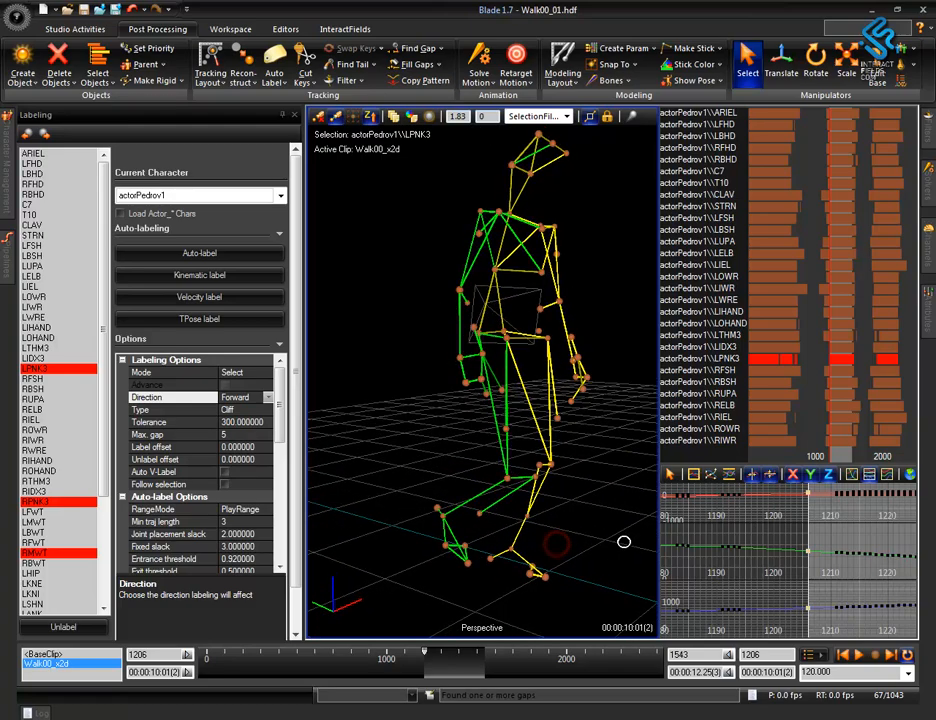
mouse_move(613, 537)
middle_mouse_down()
mouse_move(600, 536)
mouse_move(609, 537)
middle_mouse_up()
mouse_move(587, 577)
left_mouse_down("alt")
mouse_move(435, 591)
mouse_move(328, 555)
left_mouse_up("alt")
mouse_move(592, 504)
middle_mouse_down()
mouse_move(589, 472)
mouse_move(603, 486)
middle_mouse_up()
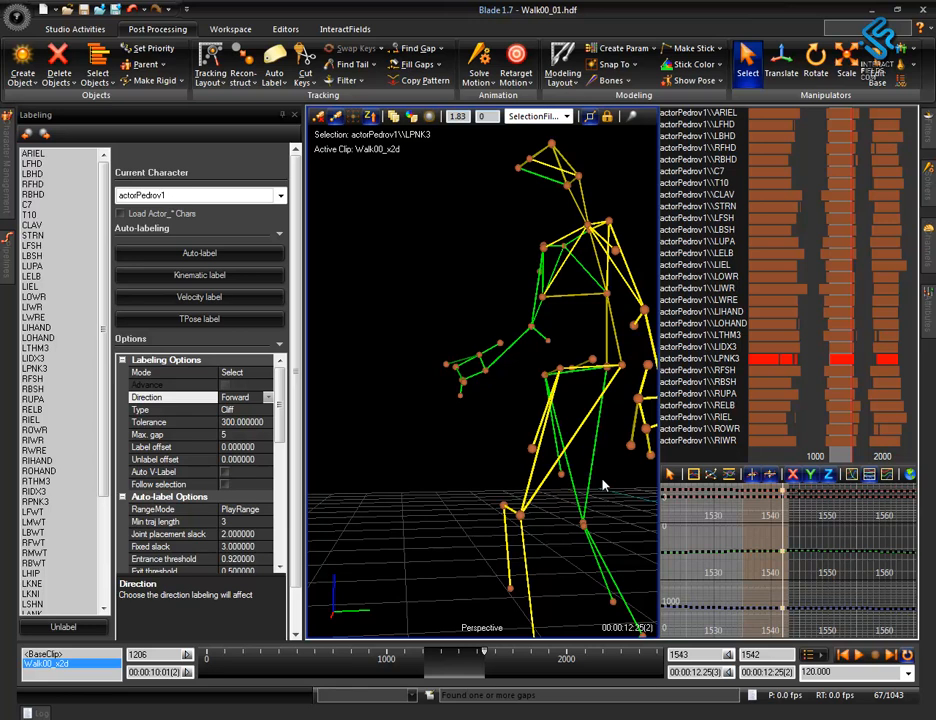
Step back and forth between the end and start of the play range, examining the left hand up to frame 1214.
key("Left")
key("Left")
key("Right")
key("Right")
key("Right")
key("Right")
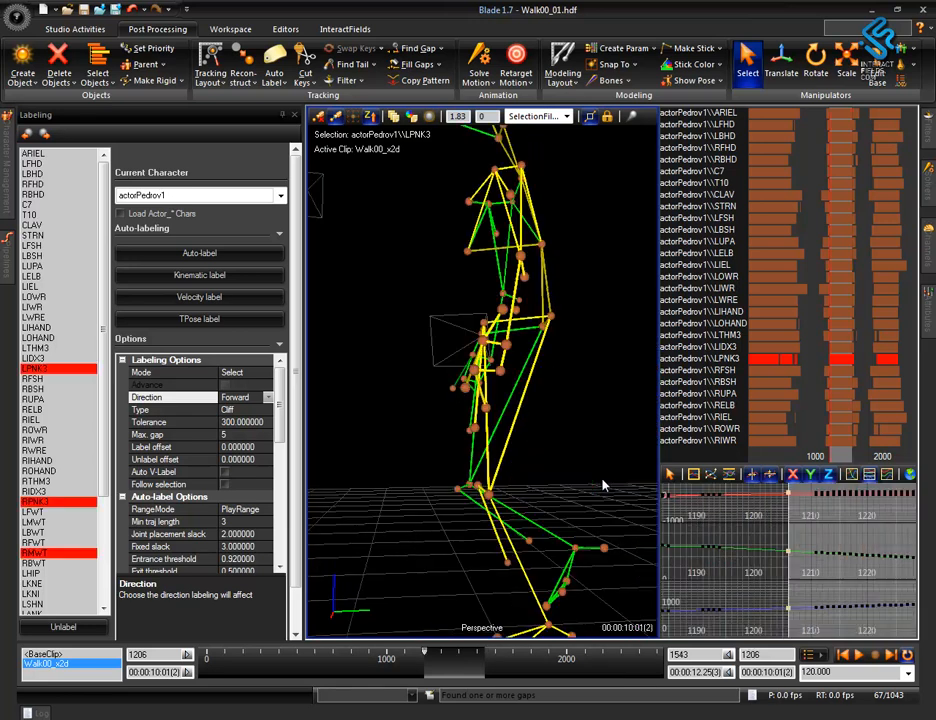
right_click_drag(603, 486, 610, 553, "alt")
key("Left")
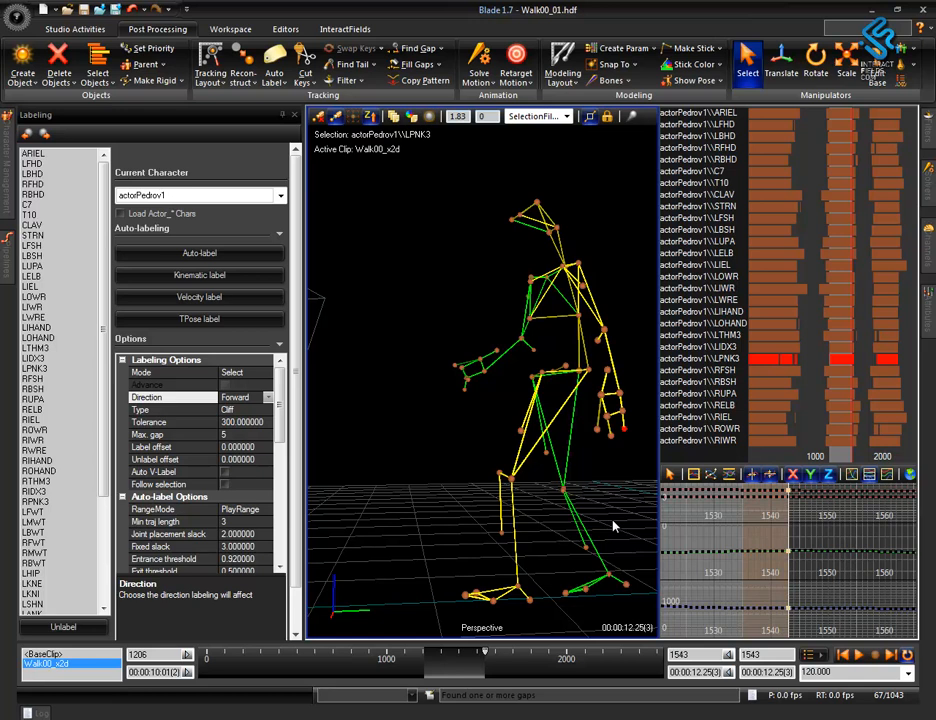
key("Right")
left_click_drag(613, 522, 622, 495, "alt")
key("Right")
key("Right")
key("Right")
key("Right")
key("Right")
key("Right")
key("Right")
key("Right")
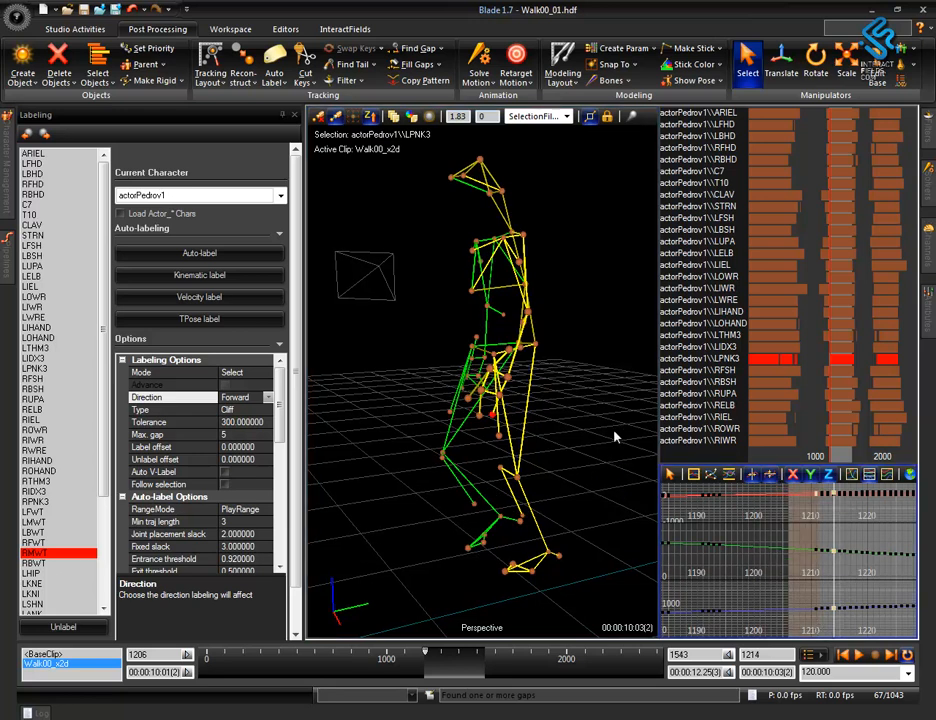
Select only the left hand marker LPNK3 and fill its gap by interpolation, limited to the selected time ranges.
left_click(588, 454)
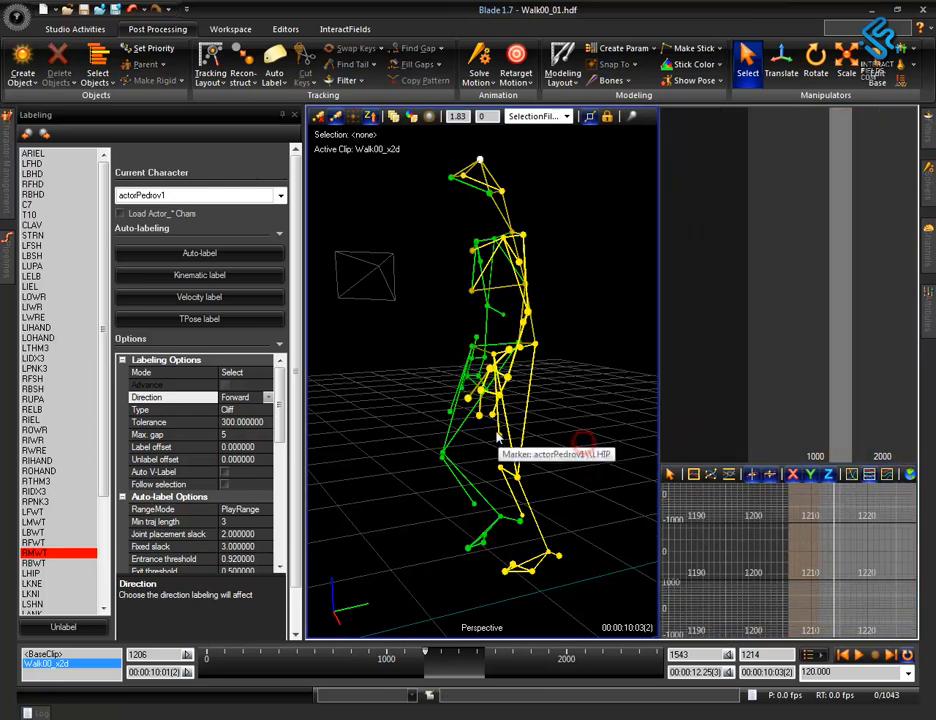
left_click(490, 414)
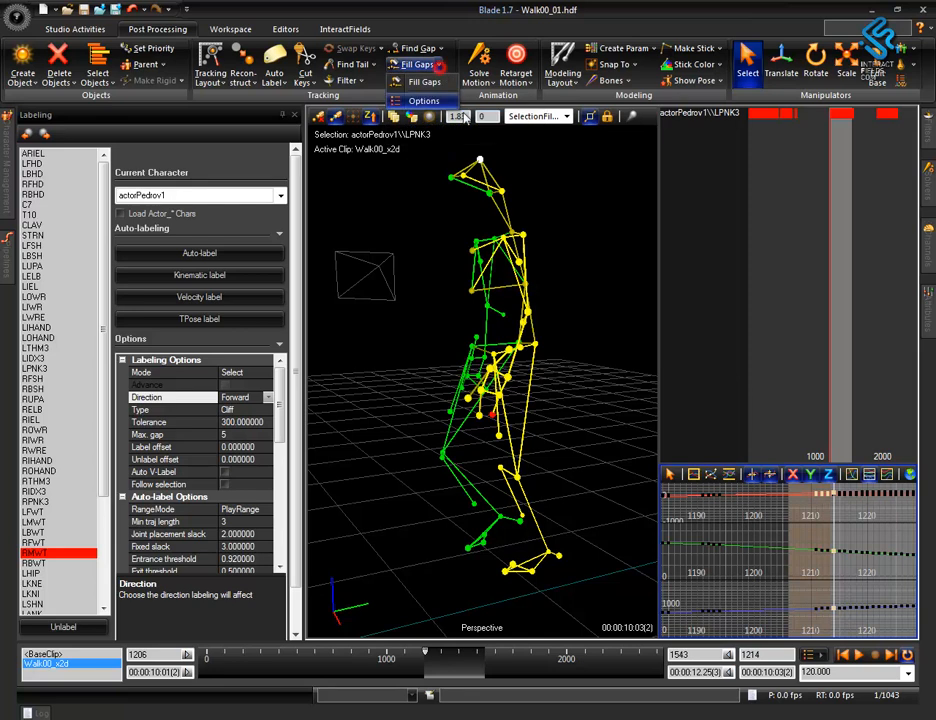
left_click(434, 105)
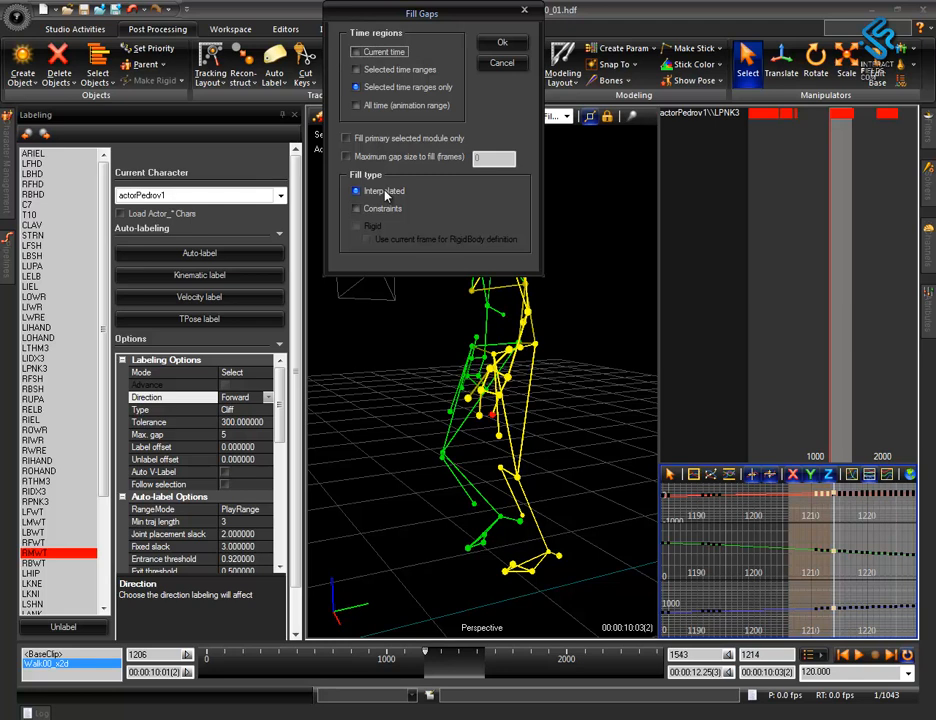
left_click(501, 44)
right_click_drag(627, 442, 600, 371, "alt")
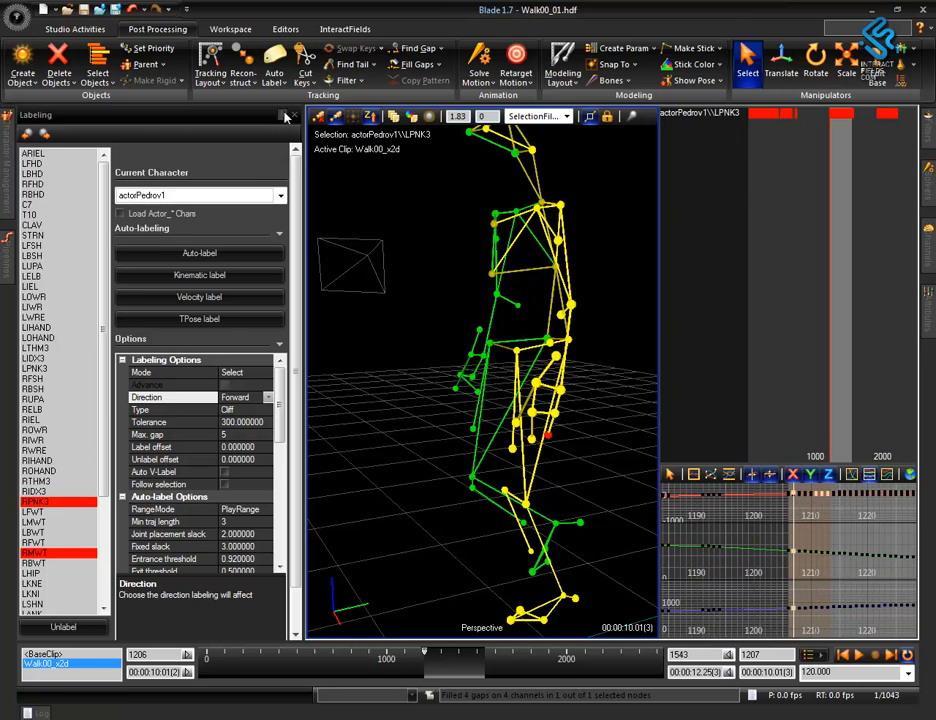
Display the pipeline operations again in place of the labeling options and run ReportGaps on the take.
left_click(285, 117)
left_click(11, 188)
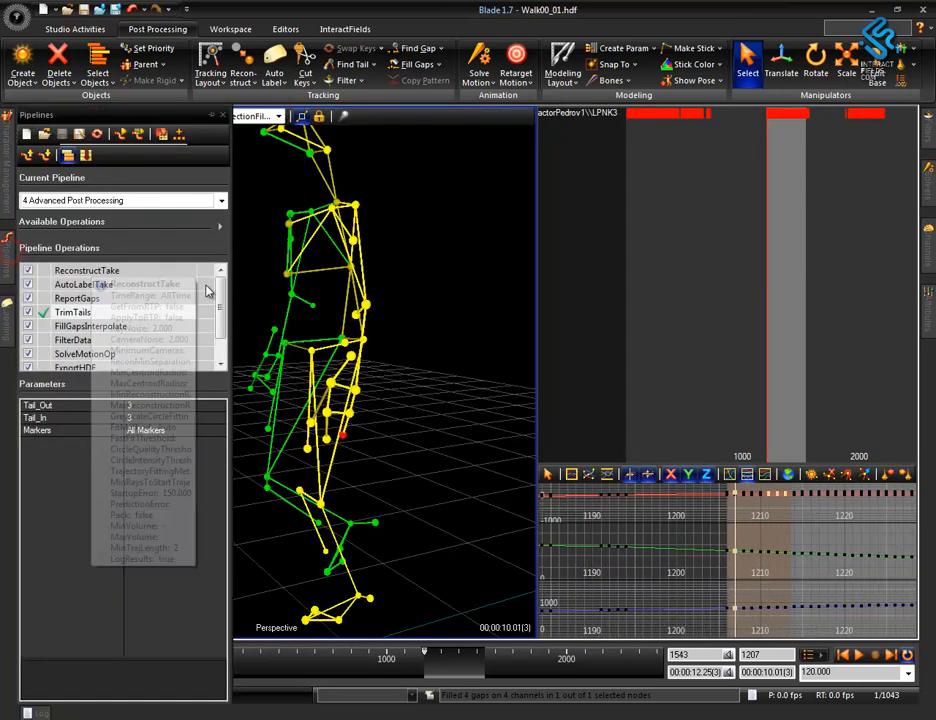
left_click(211, 117)
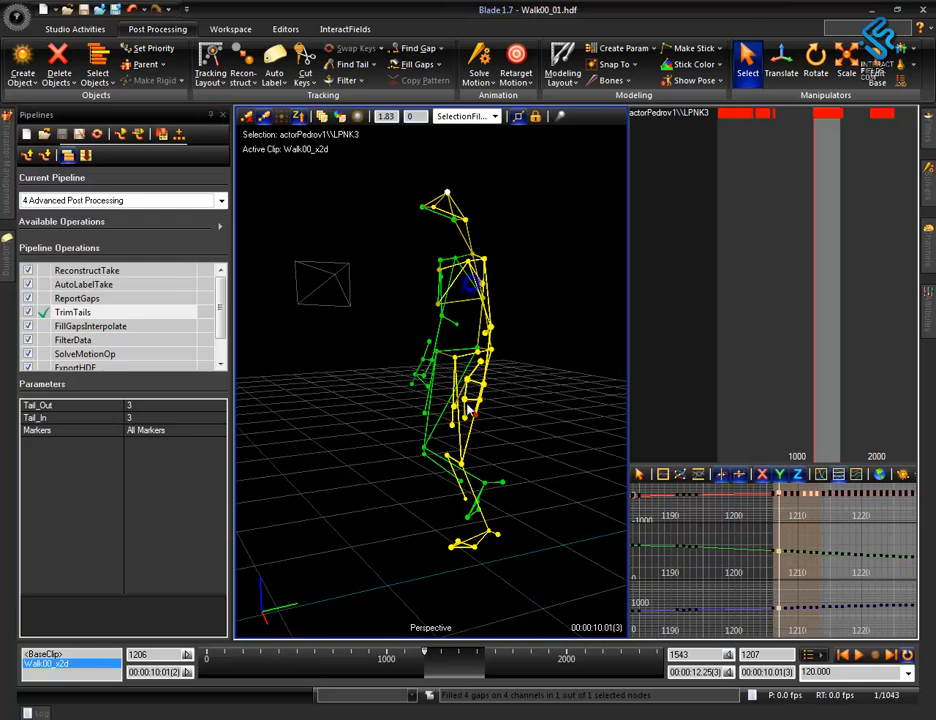
double_click(79, 301)
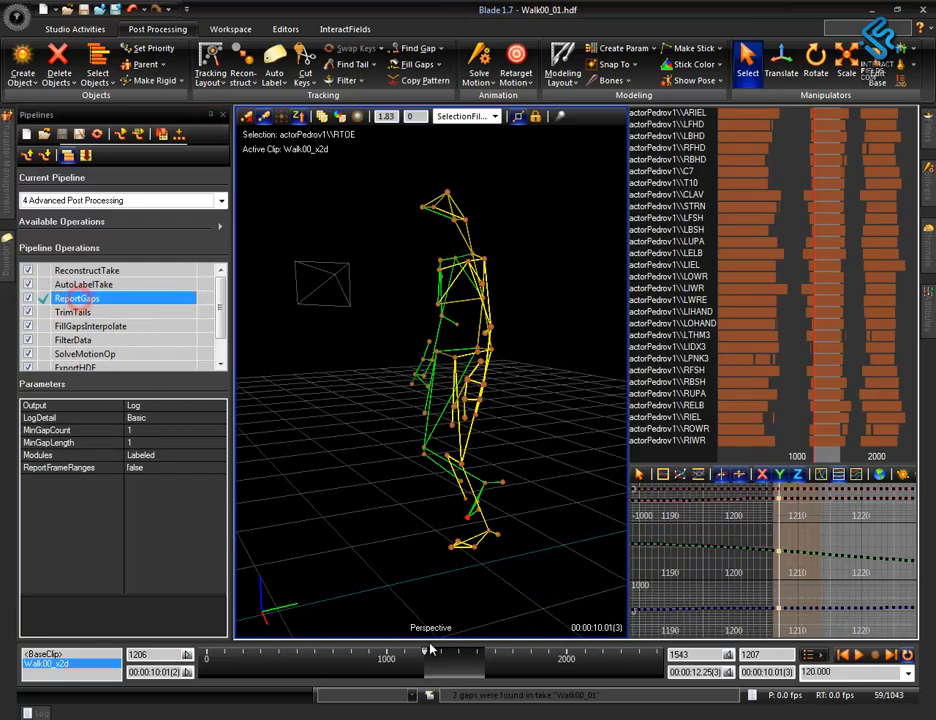
left_click_drag(606, 697, 377, 682)
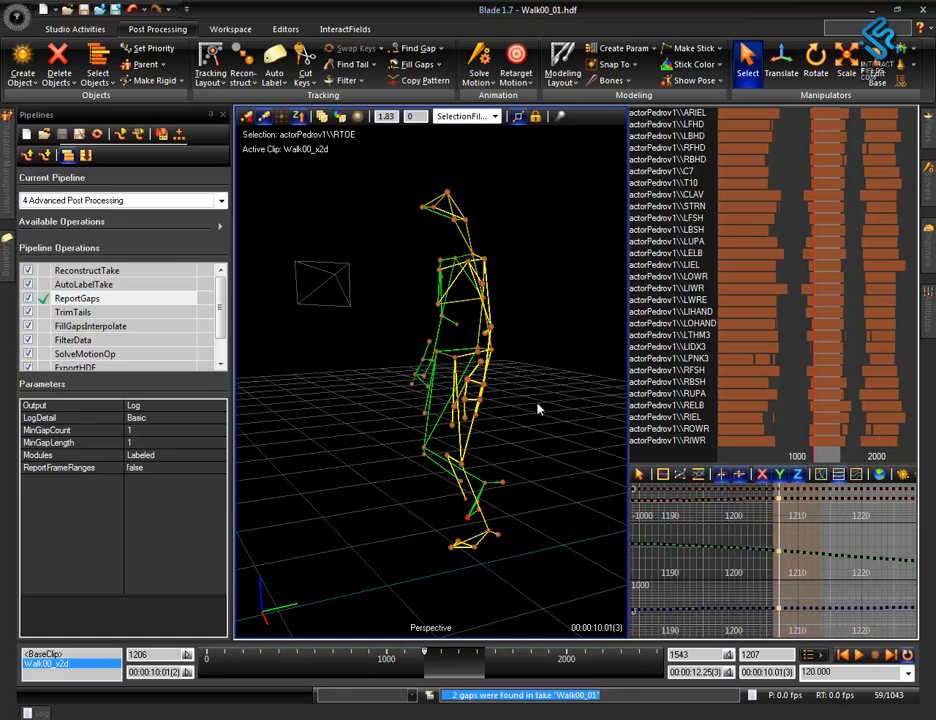
Find a gap among the selected markers and clear the selection to look at the skeleton.
left_click(416, 48)
left_click_drag(835, 624, 781, 553)
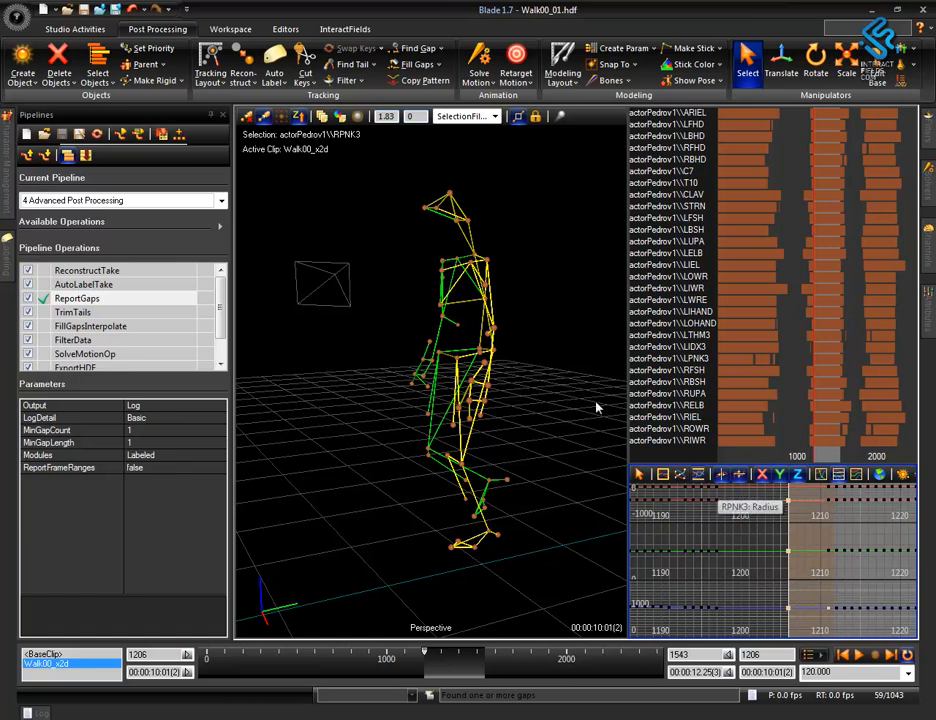
right_click_drag(554, 451, 578, 275)
left_click(572, 473)
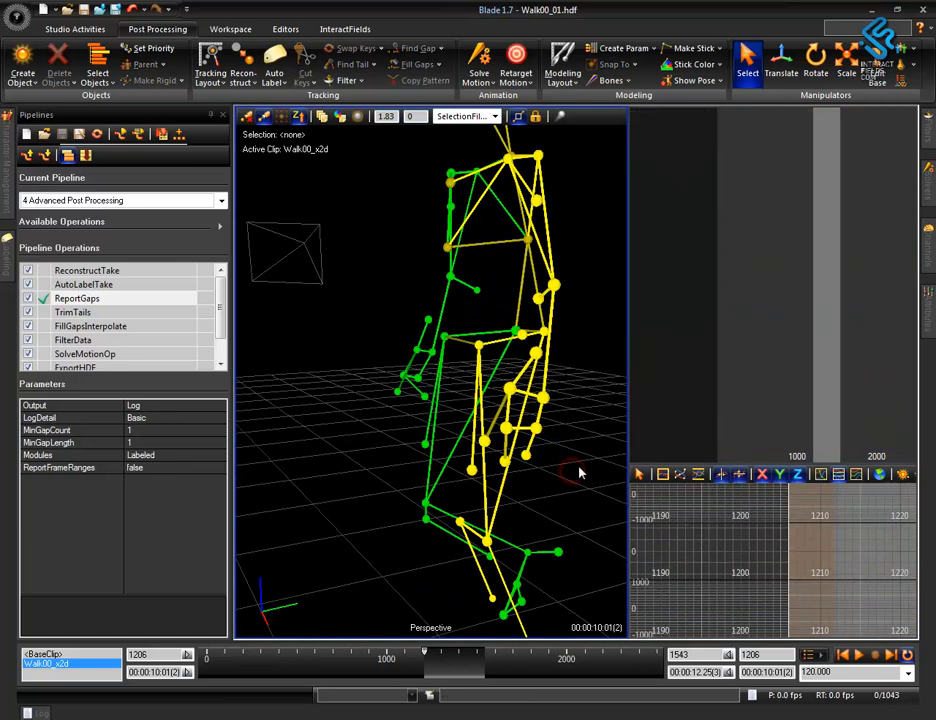
right_click_drag(556, 393, 450, 312)
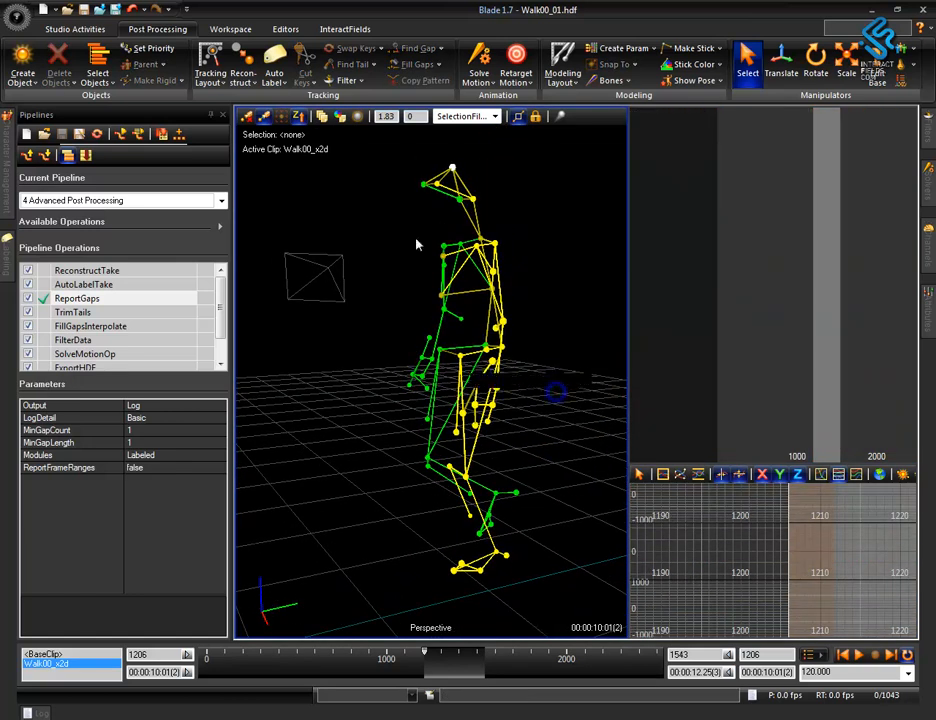
Select all markers of the displayed skeleton, search them for gaps and check their tracks.
left_click_drag(370, 171, 568, 630)
left_click(413, 48)
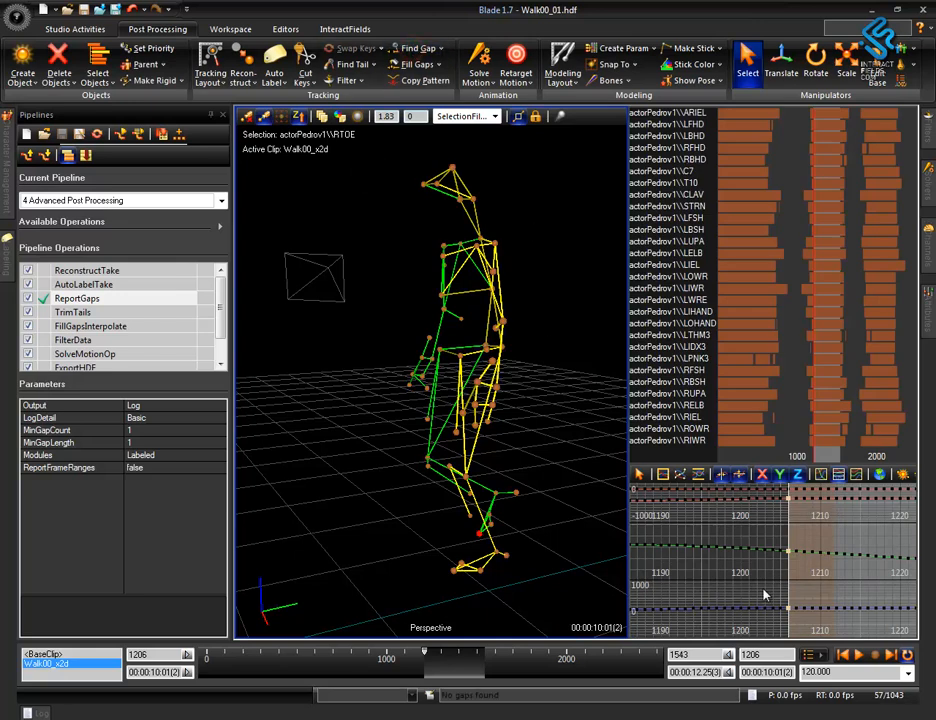
scroll(786, 376, "down", 9)
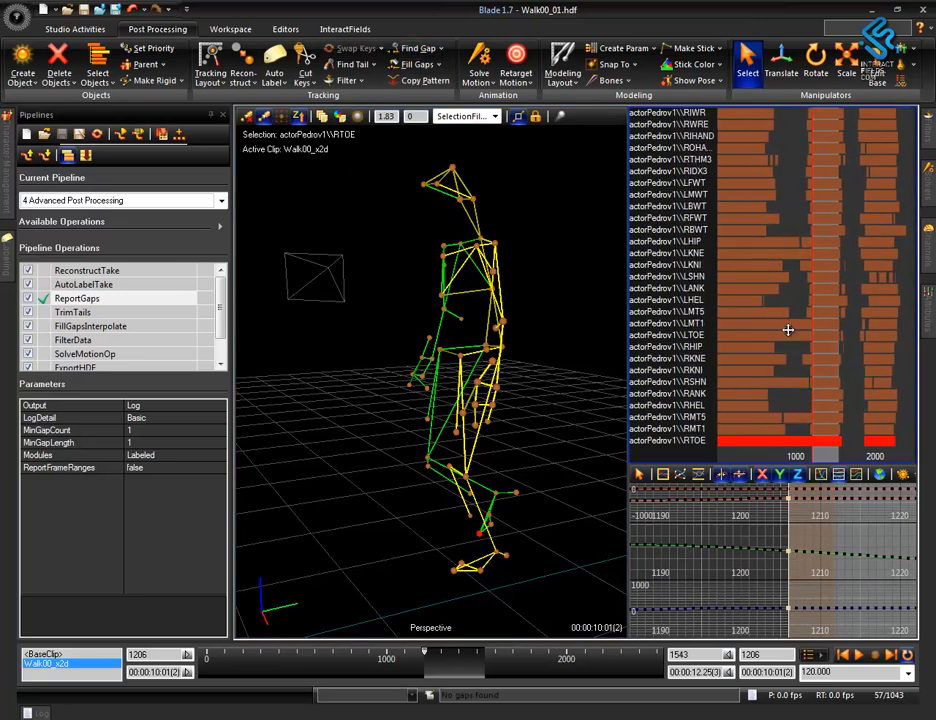
left_click_drag(499, 625, 204, 633, "alt")
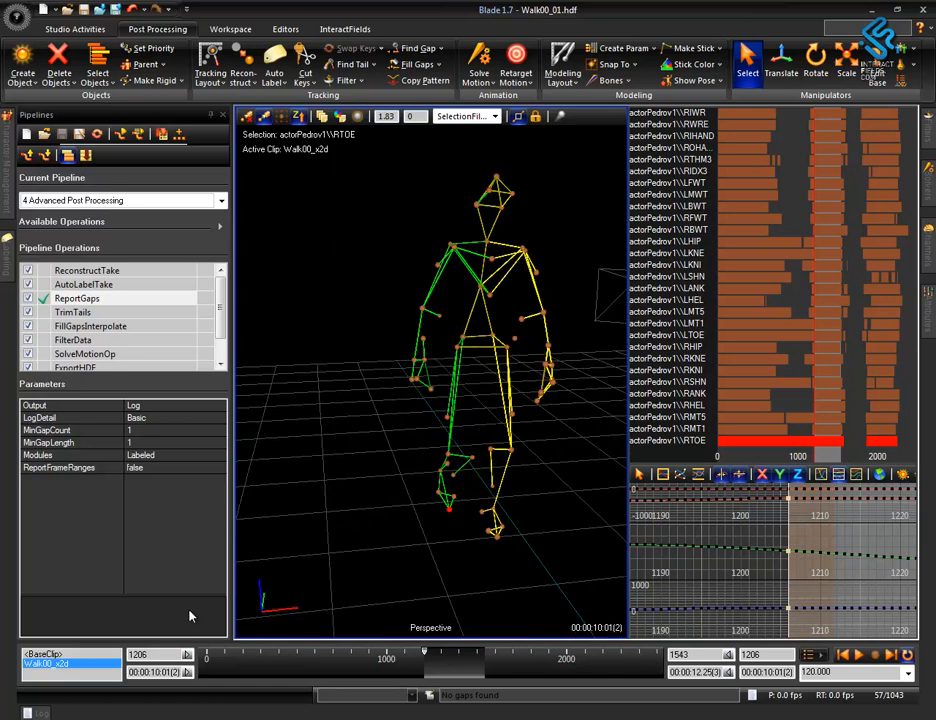
Select only the right toe marker RTOE and compare it at the end and start of the play range.
left_click(428, 541)
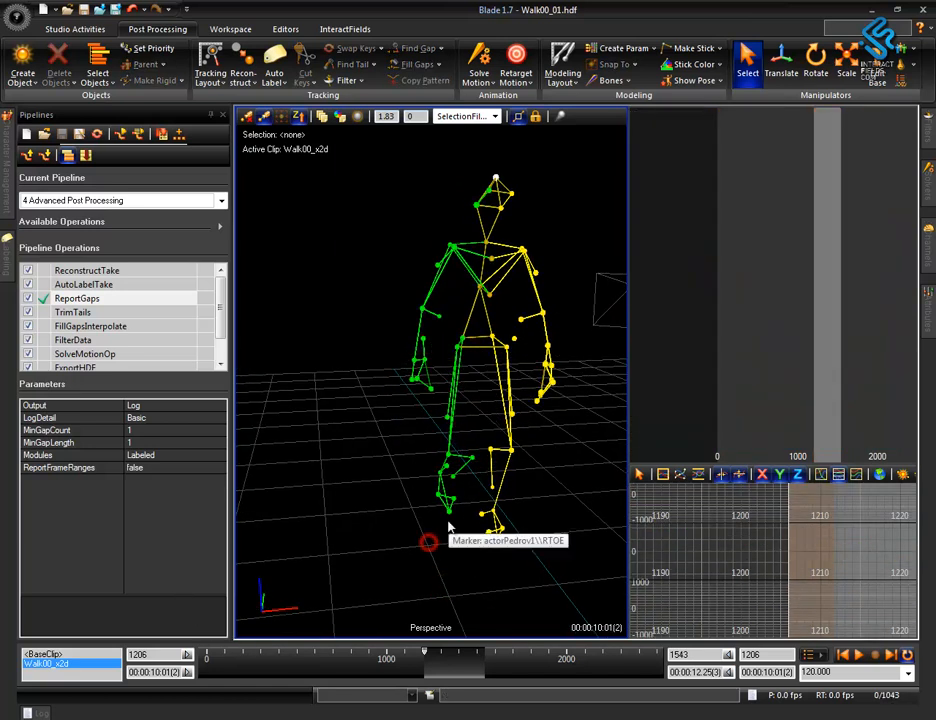
left_click(446, 513)
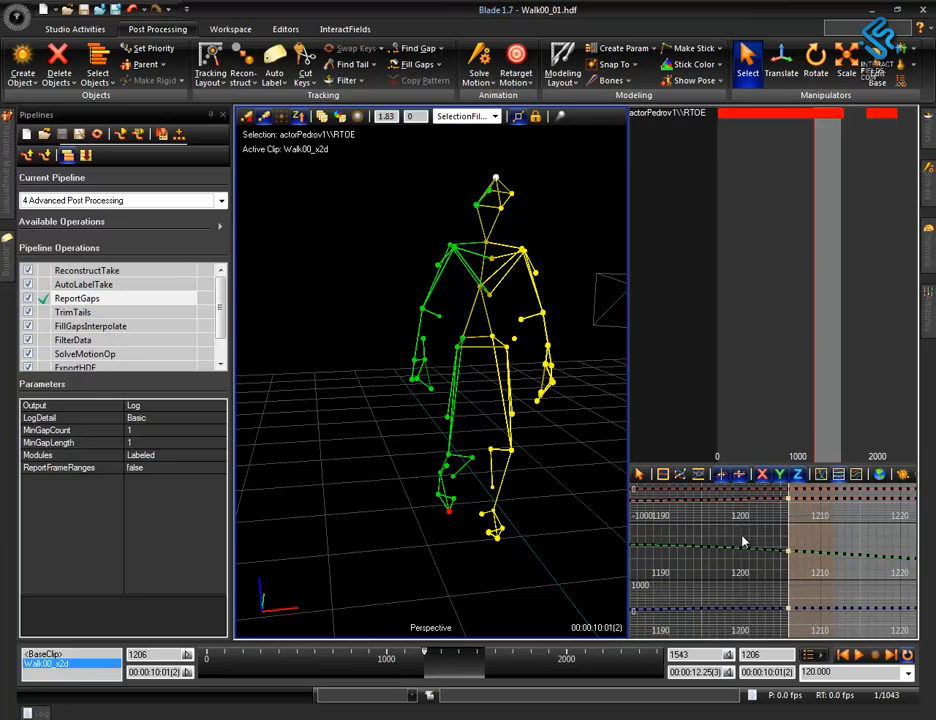
key("End")
key("Home")
key("End")
key("Home")
Select the whole skeleton's markers again and repeat the gap search.
left_click_drag(407, 157, 584, 594)
left_click(420, 49)
mouse_move(740, 328)
middle_mouse_down()
mouse_move(742, 115)
mouse_move(757, 232)
middle_mouse_up()
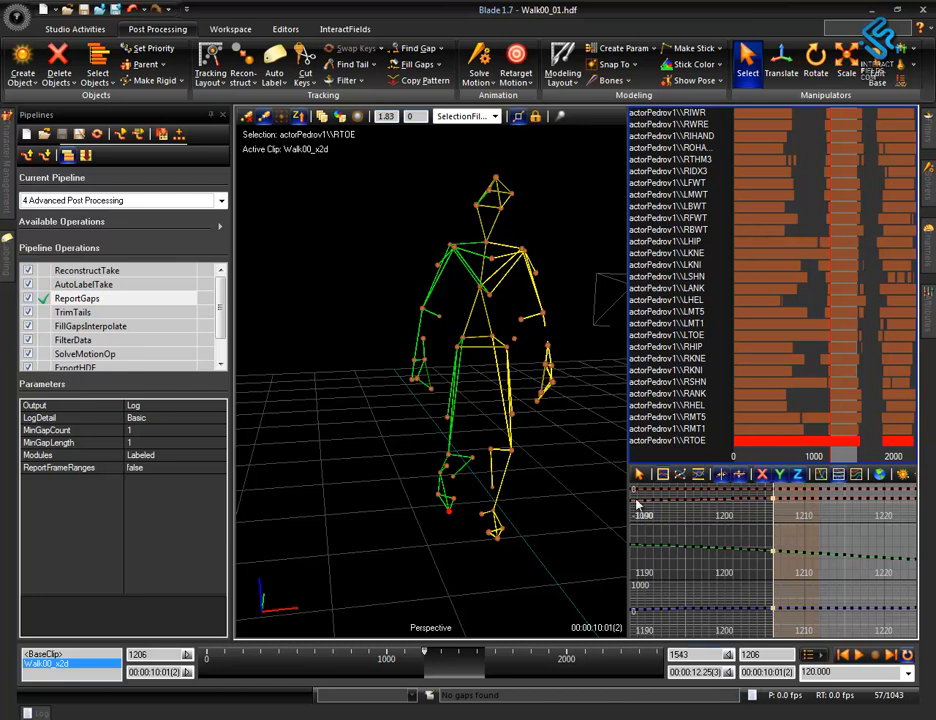
scroll(501, 522, "up", 3)
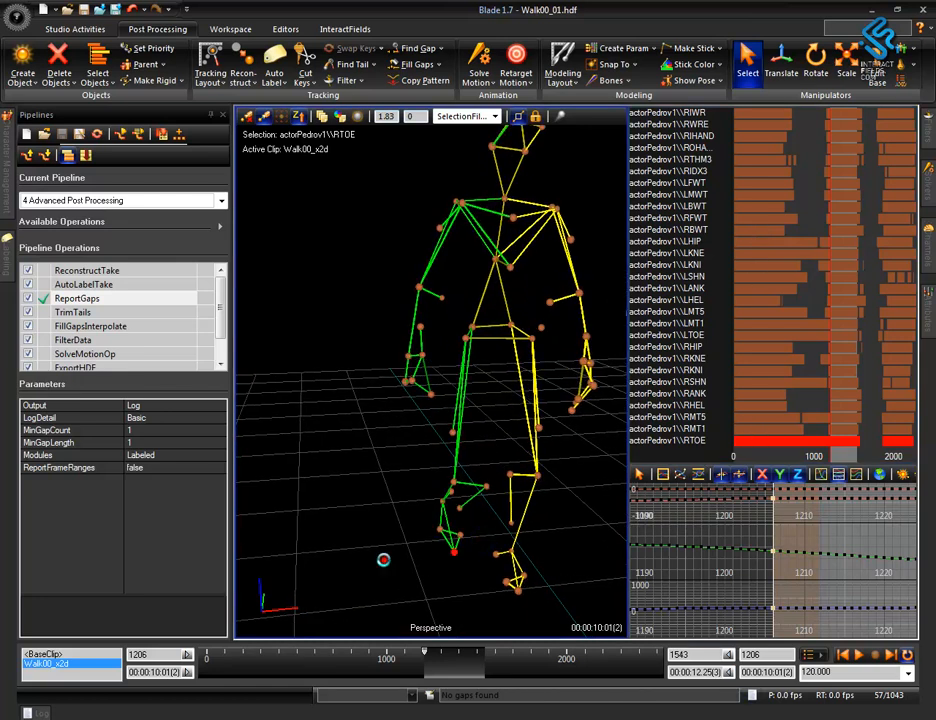
Select only the right foot markers RTOE, RMT1, RMT5 and RANK, in that order.
left_click(384, 560)
left_click(455, 557)
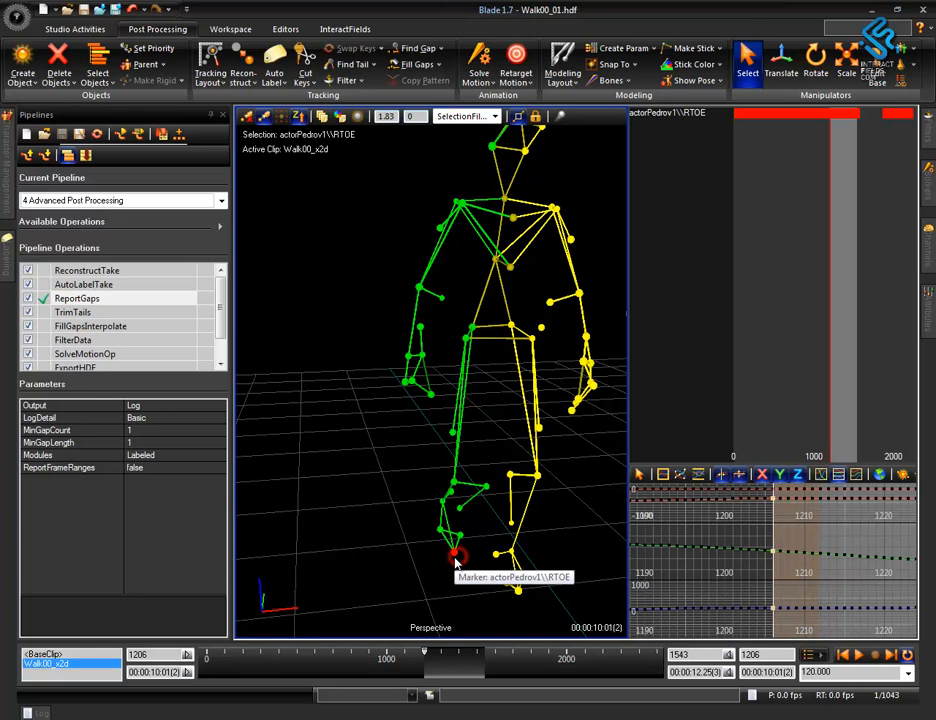
left_click(457, 537, "shift")
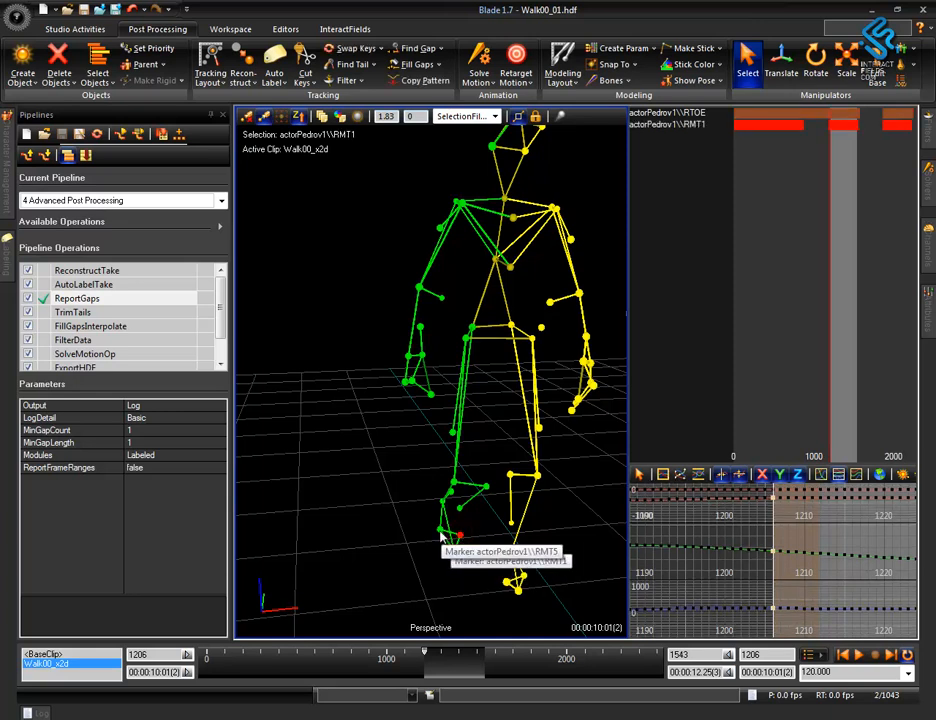
left_click(441, 535, "shift")
left_click(443, 505, "shift")
mouse_move(431, 587)
left_mouse_down("alt")
mouse_move(508, 589)
mouse_move(513, 576)
left_mouse_up("alt")
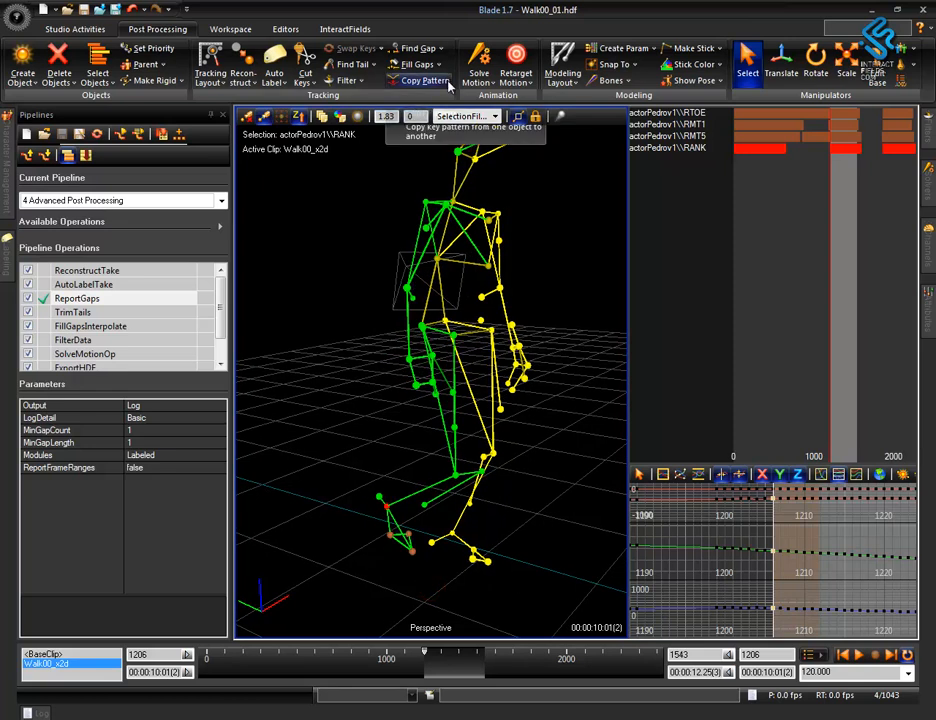
Fill the gaps of the four selected foot markers with the Rigid fill type over all time (animation range).
left_click(437, 64)
left_click(424, 101)
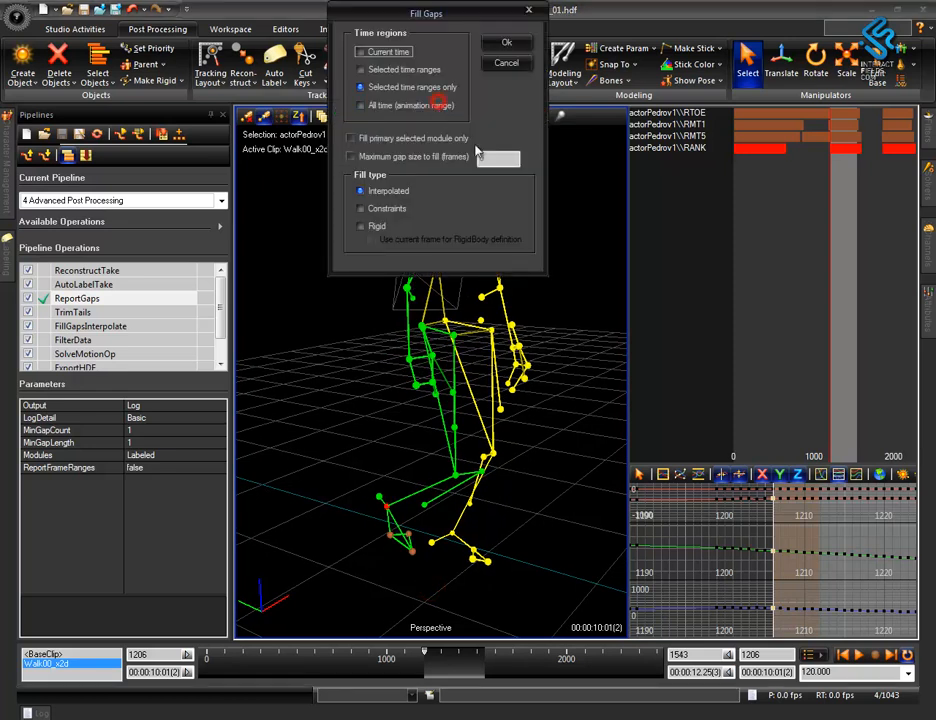
left_click(370, 226)
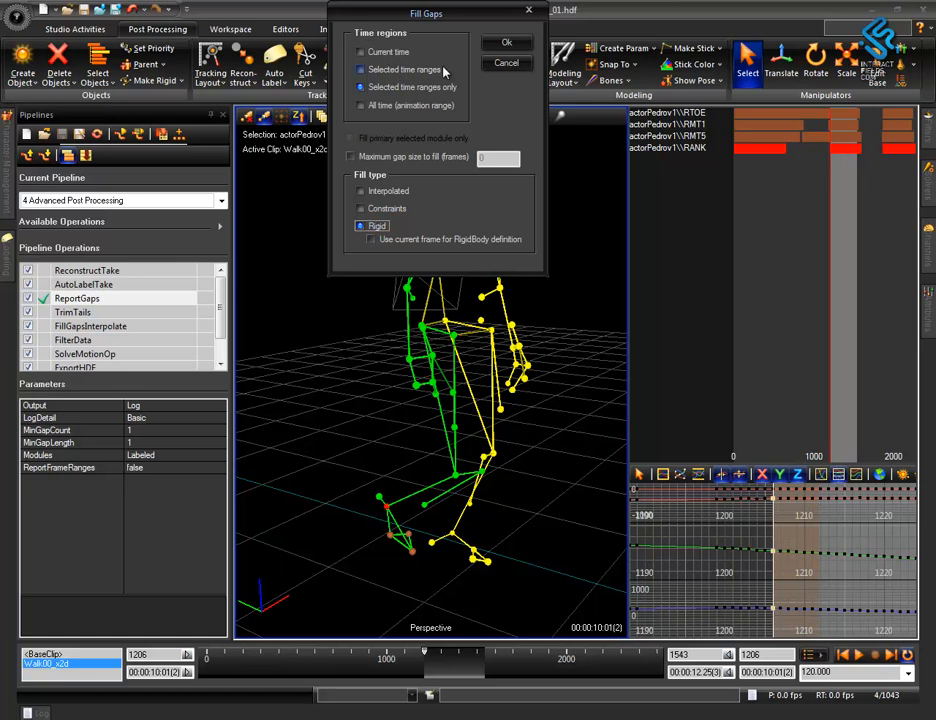
left_click(424, 106)
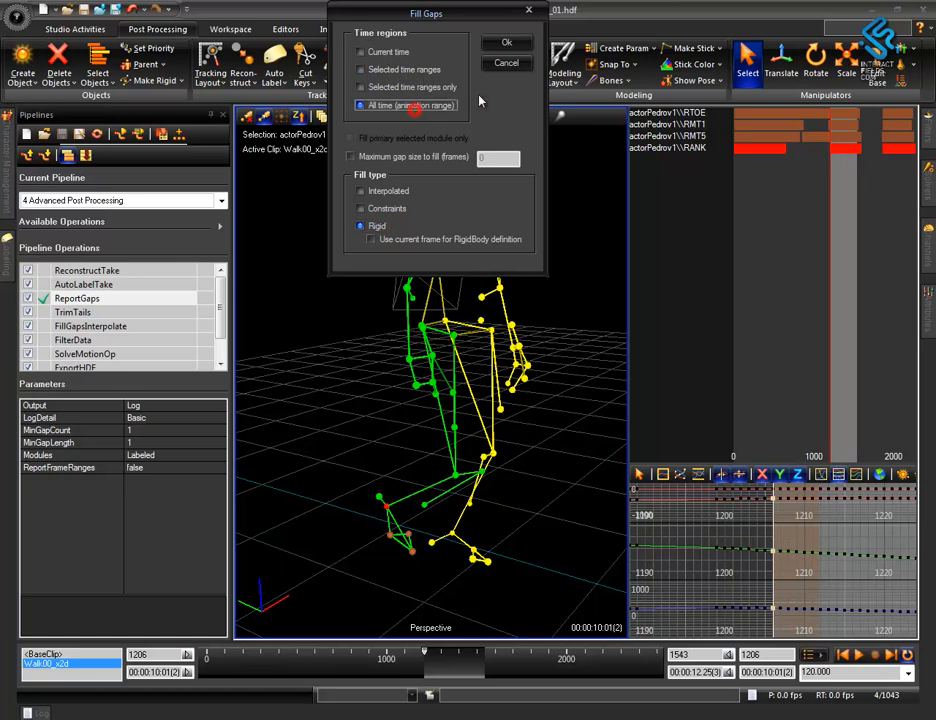
left_click(505, 43)
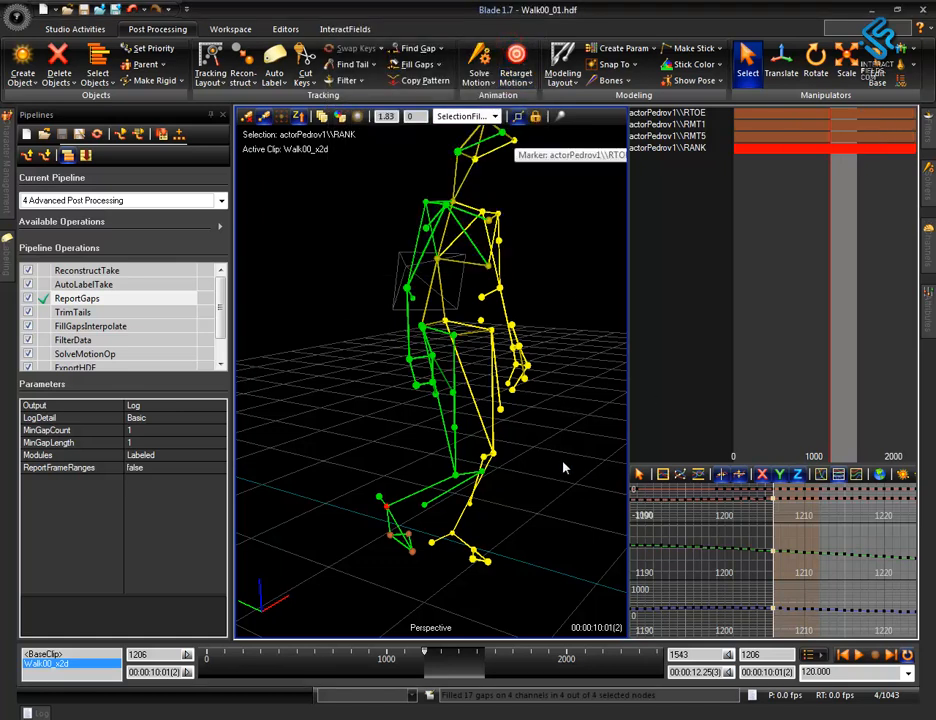
Search the filled foot markers for remaining gaps and reselect all of the actor's markers.
right_click_drag(552, 449, 547, 561, "alt")
left_click_drag(547, 561, 533, 566, "alt")
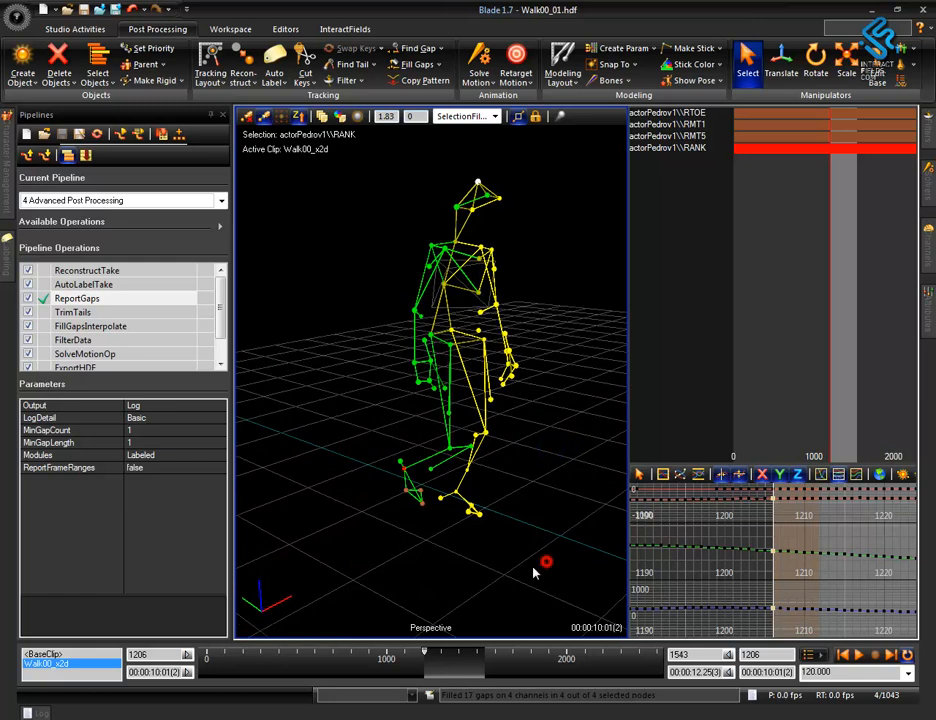
left_click(419, 50)
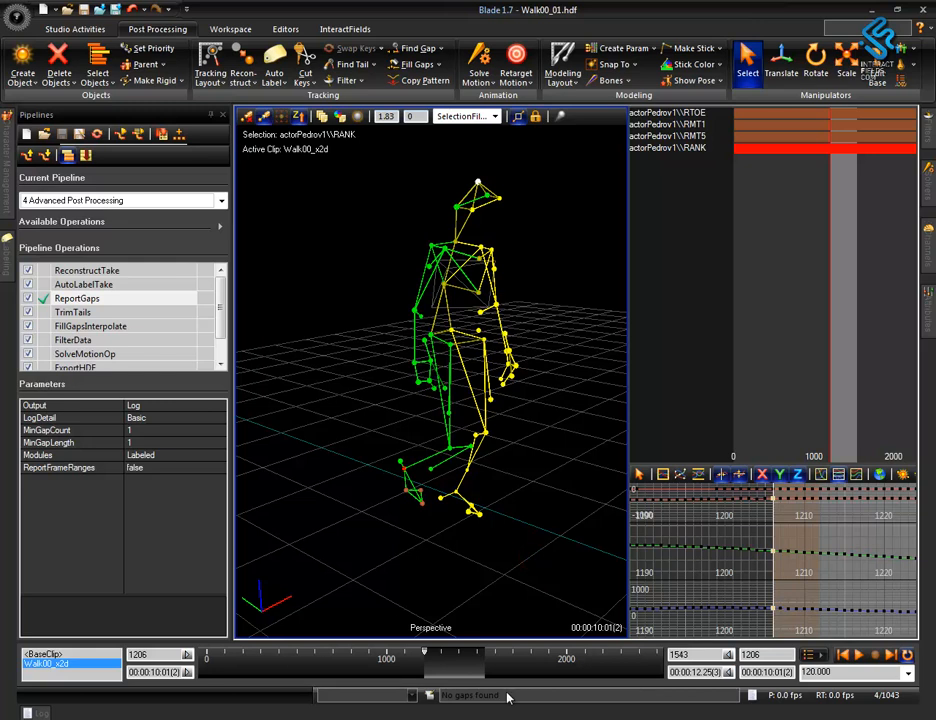
key("ctrl+a")
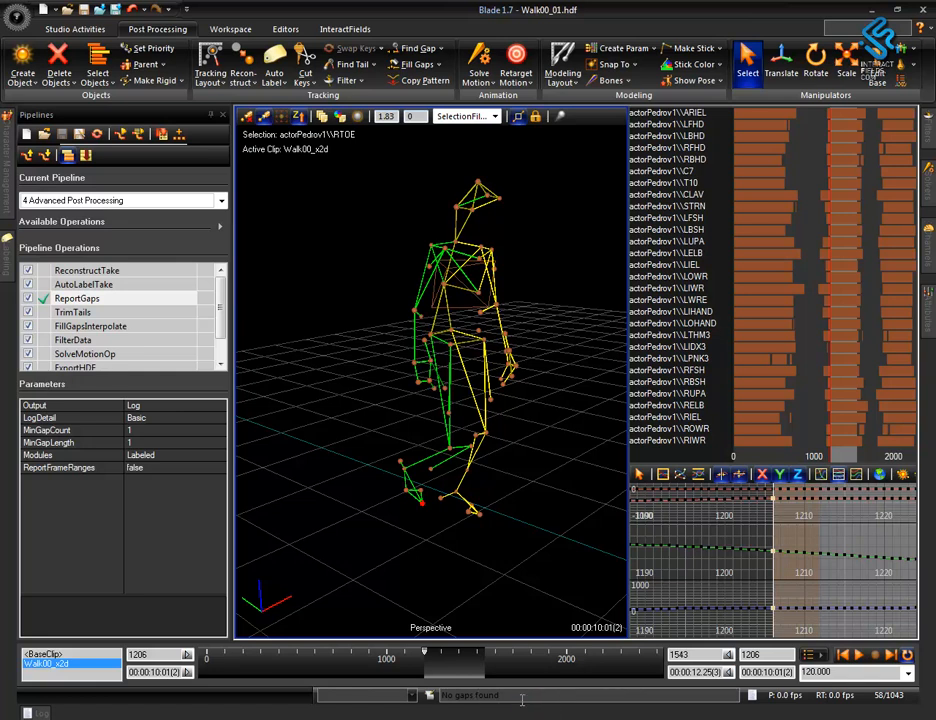
left_click(520, 699)
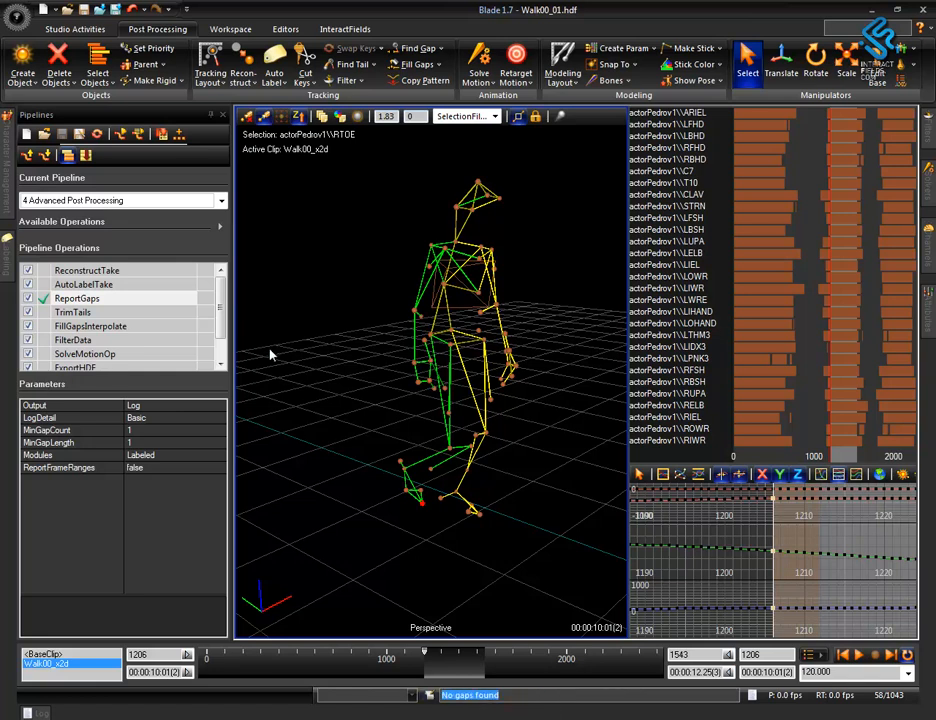
Run the FillGapsInterpolate pipeline operation on the take.
left_click(80, 312)
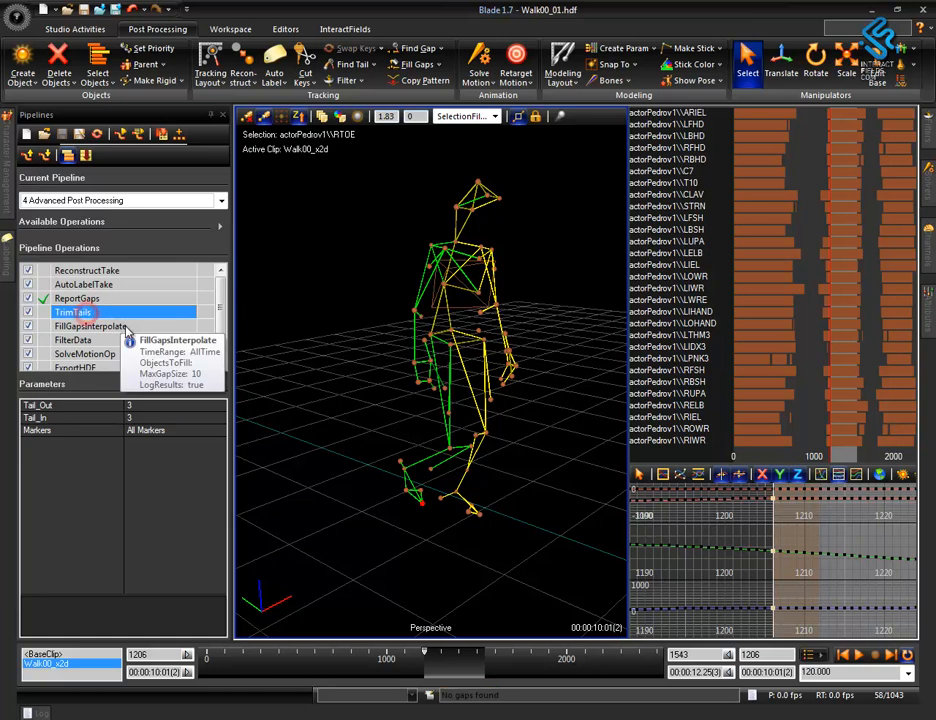
left_click(121, 327)
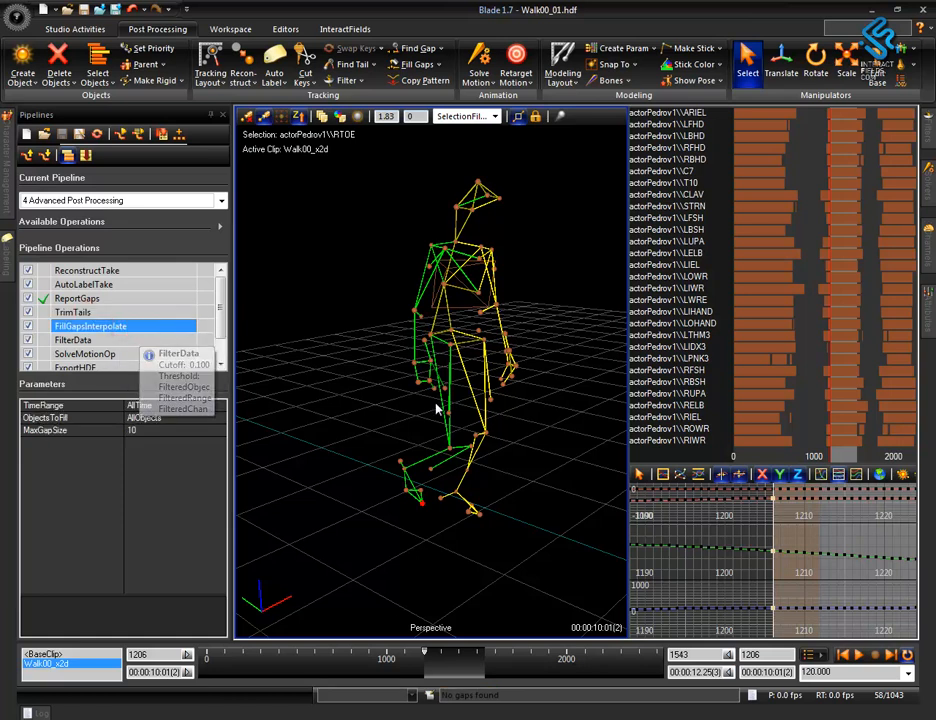
double_click(84, 326)
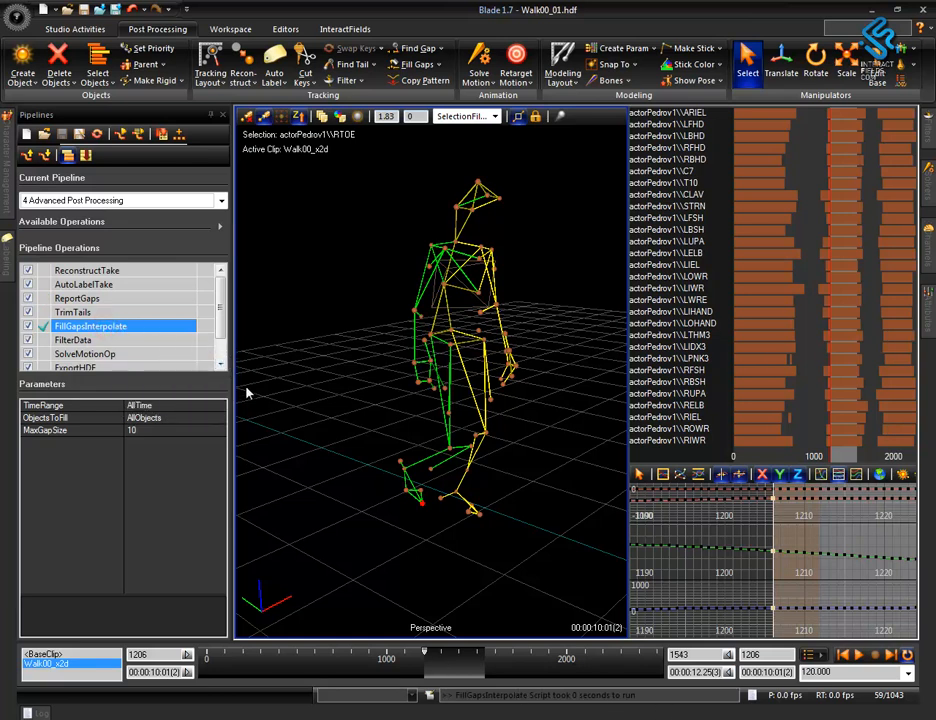
Run the FilterData pipeline operation and reselect the actor's markers.
left_click(90, 341)
double_click(83, 341)
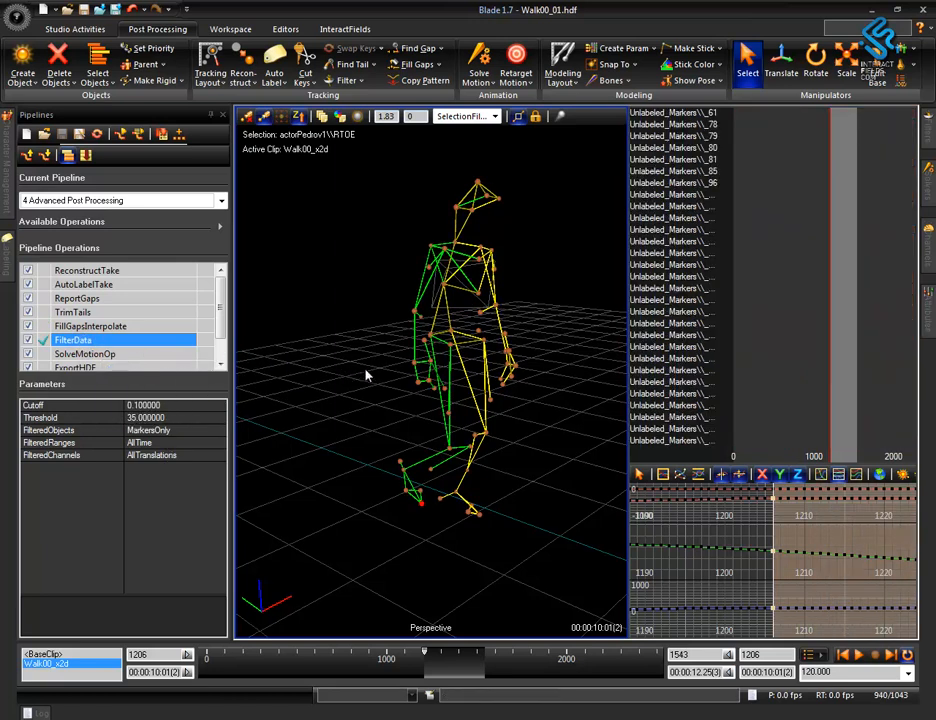
left_click_drag(349, 156, 558, 611)
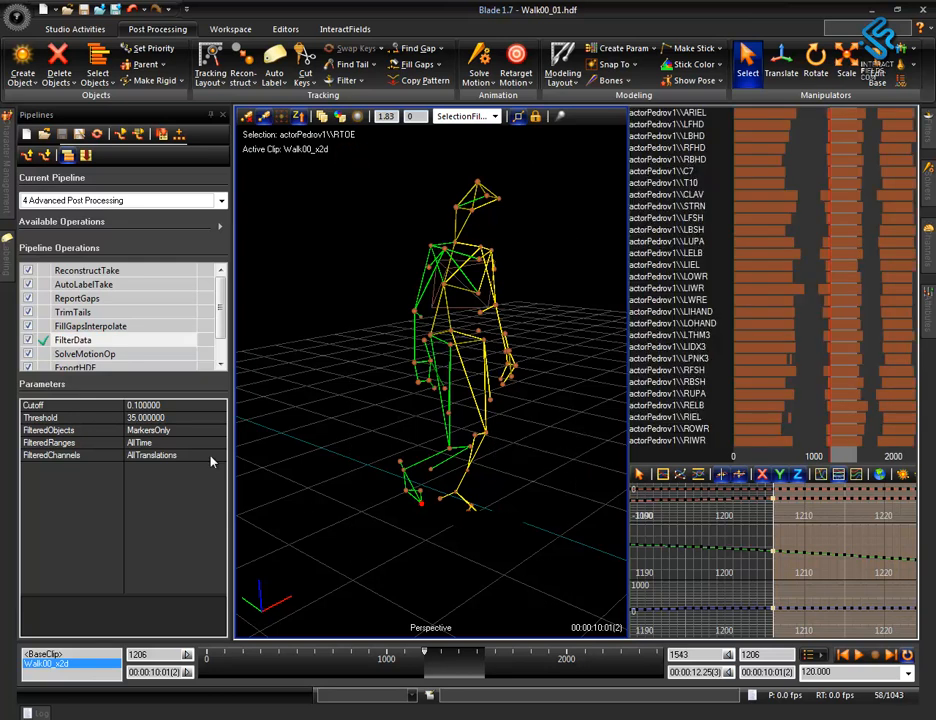
Run the SolveMotionOp pipeline operation with the time range set to PlayRange.
left_click(100, 357)
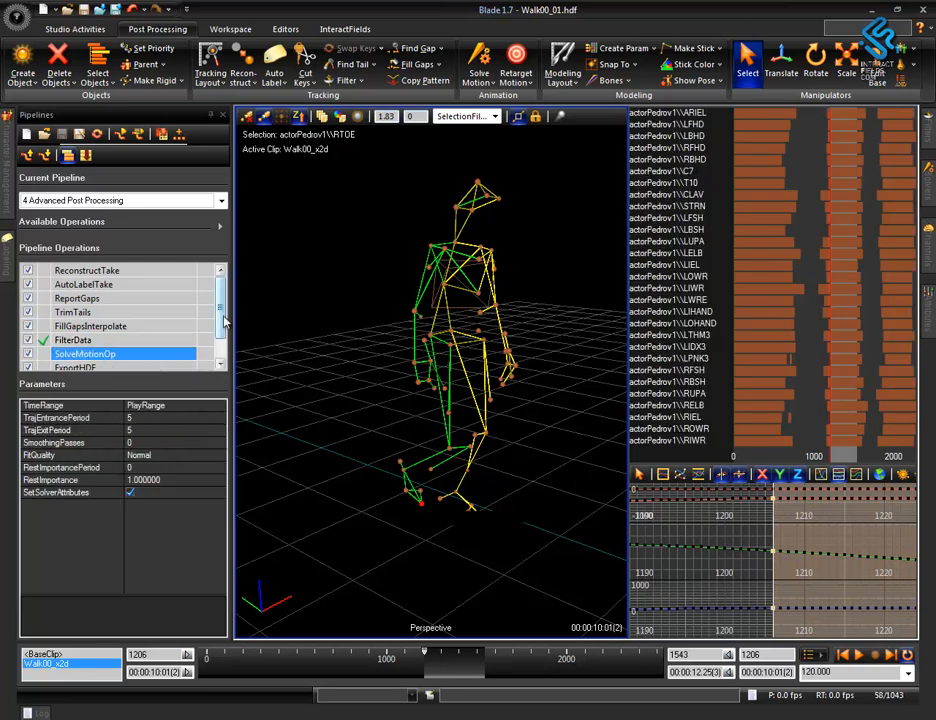
left_click_drag(221, 316, 226, 345)
double_click(103, 326)
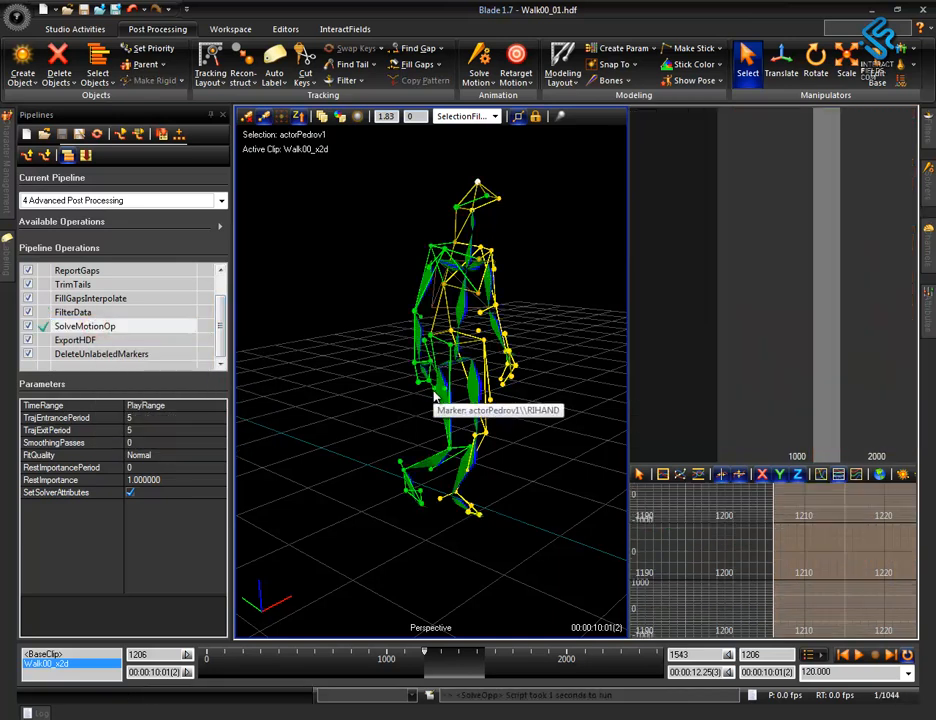
Inspect the solved skeleton from different sides at frame 1225.
right_click_drag(473, 340, 403, 151, "alt")
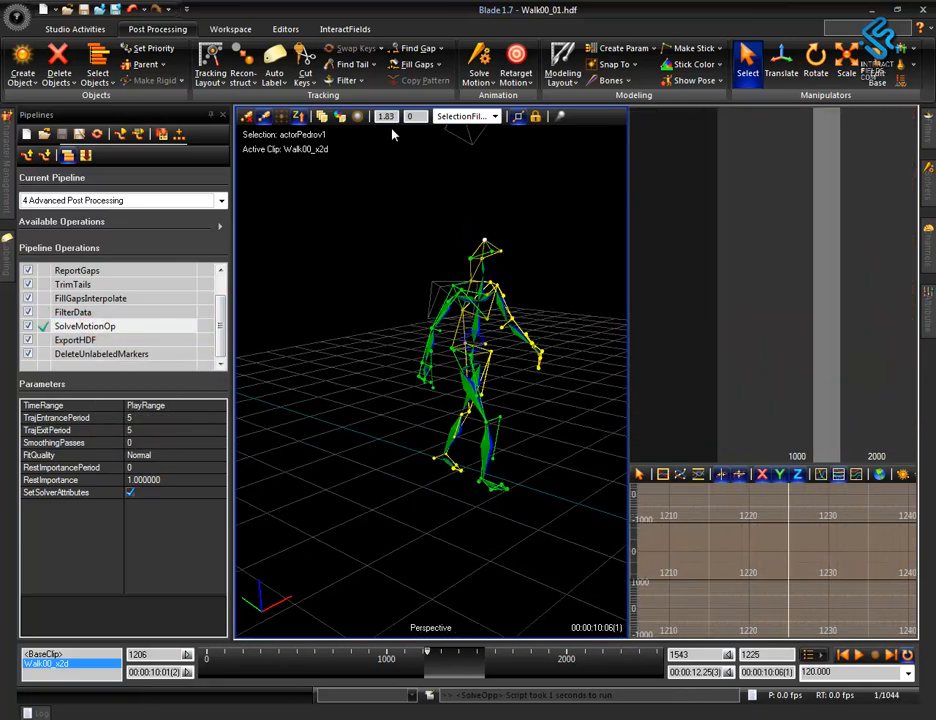
left_click(266, 117)
left_click_drag(406, 296, 305, 300, "alt")
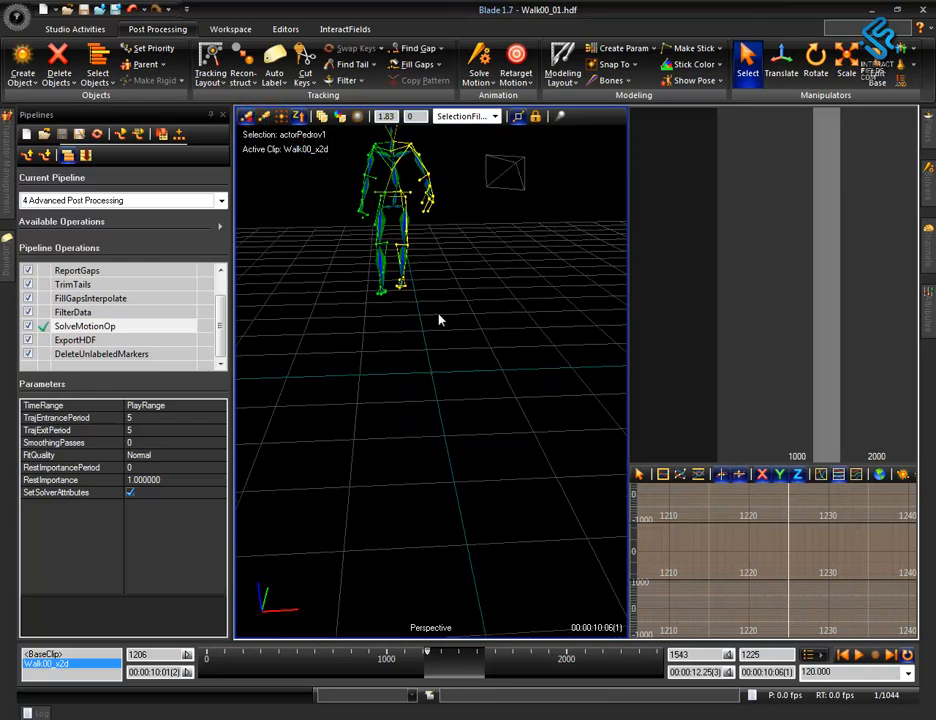
left_click_drag(493, 402, 314, 645, "alt")
left_click_drag(407, 320, 537, 455, "alt")
Select the whole solved skeleton with its markers and examine its walk up to frame 1476.
left_click_drag(485, 242, 634, 561)
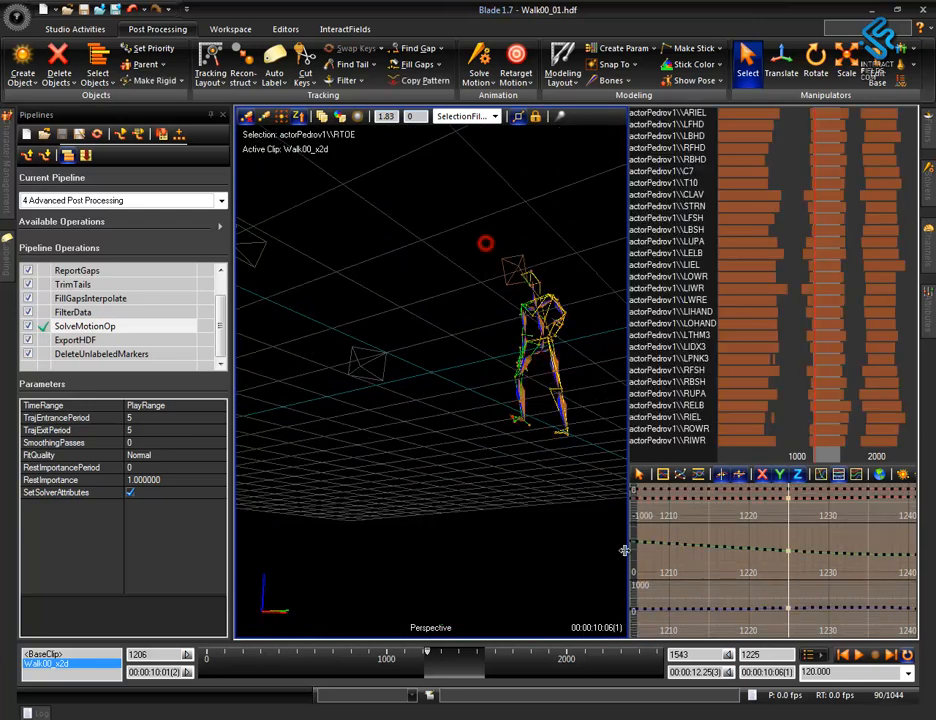
left_click_drag(513, 386, 338, 422, "alt")
mouse_move(489, 501)
left_mouse_down("alt")
mouse_move(472, 487)
mouse_move(475, 495)
left_mouse_up("alt")
middle_click_drag(435, 433, 521, 420)
right_click_drag(545, 335, 534, 487, "alt")
middle_click_drag(534, 487, 543, 407, "alt")
right_click_drag(535, 384, 524, 493, "alt")
middle_click_drag(524, 493, 490, 447, "alt")
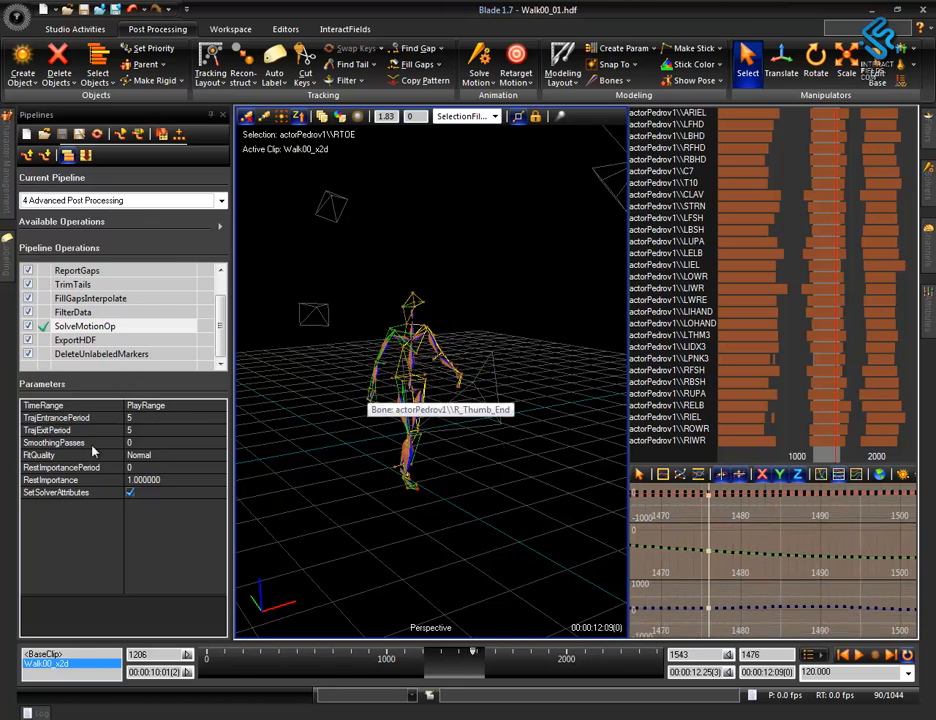
Save the solved Walk00_01 take by running the ExportHDF pipeline operation.
left_click(92, 340)
left_click(527, 40)
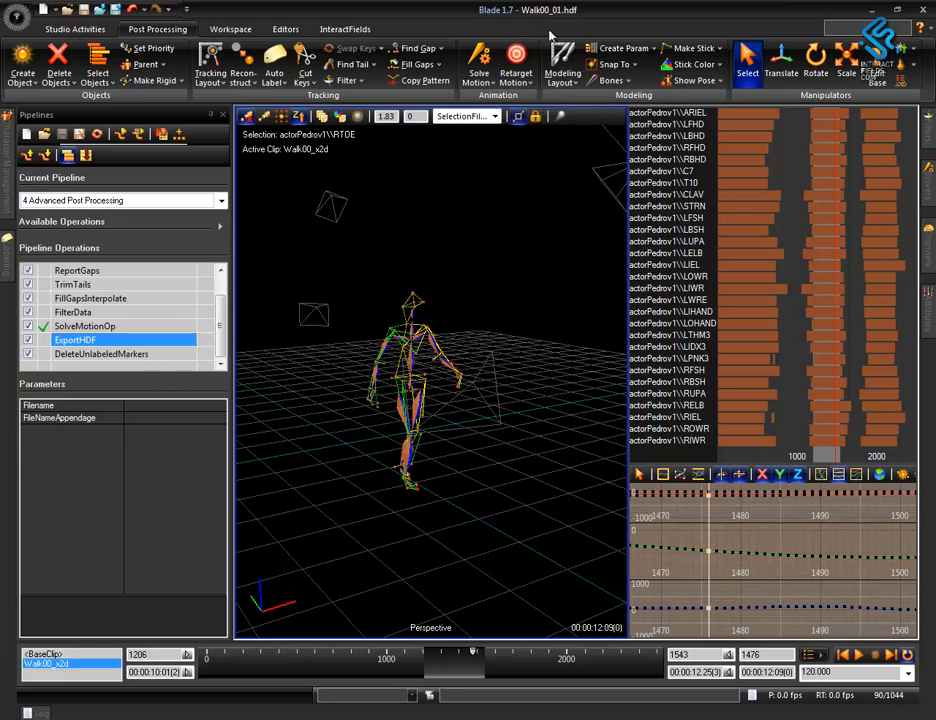
double_click(90, 340)
Display the Data Management view with the takes of Session 1.
right_click_drag(494, 516, 507, 360)
mouse_move(491, 466)
right_mouse_down()
mouse_move(535, 378)
mouse_move(560, 501)
mouse_move(509, 459)
right_mouse_up()
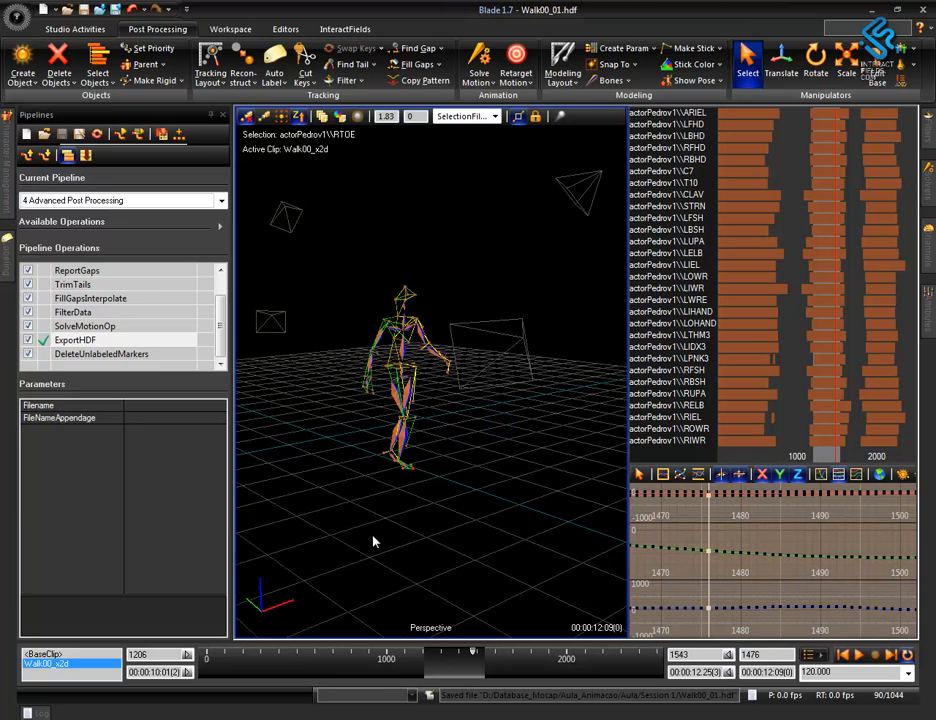
key("F2")
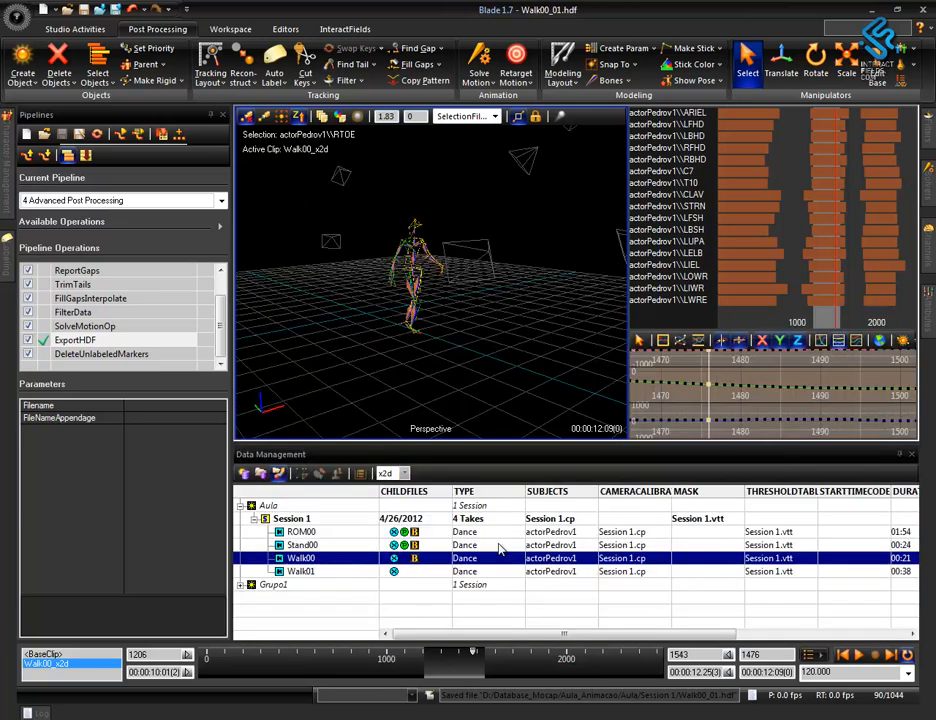
Close the Data Management view and show the solved skeleton closer in the perspective view.
left_click(419, 549)
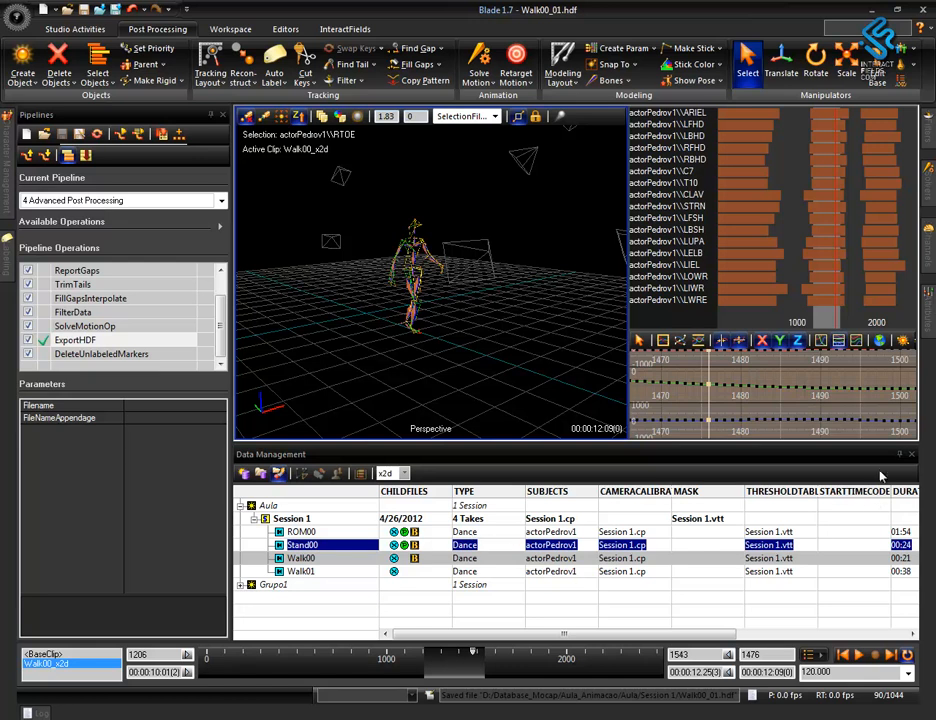
left_click(912, 458)
right_click_drag(500, 454, 493, 393)
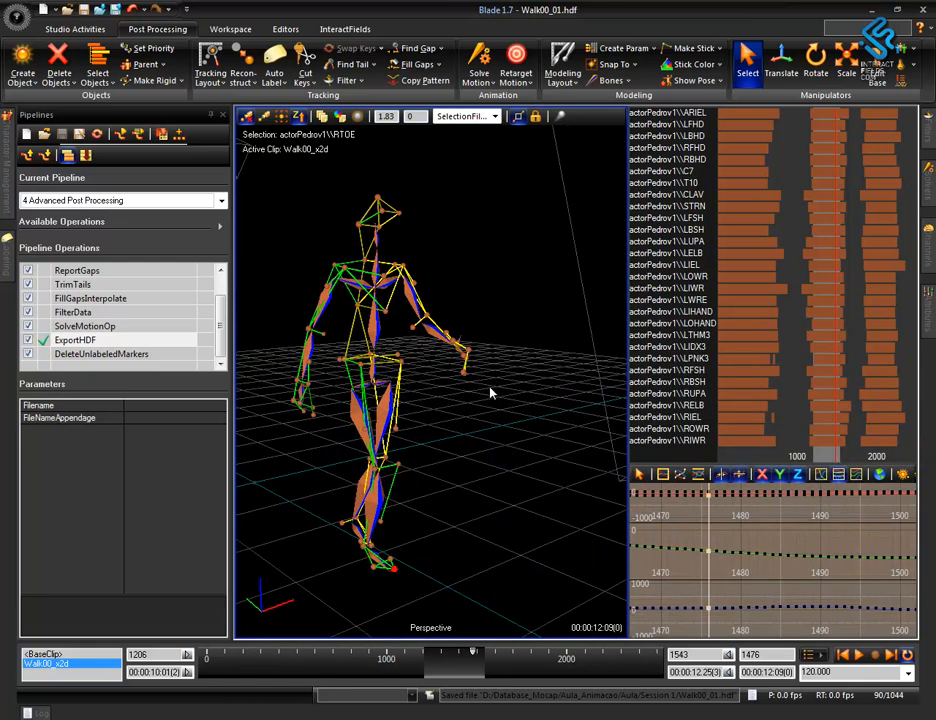
right_click(705, 331)
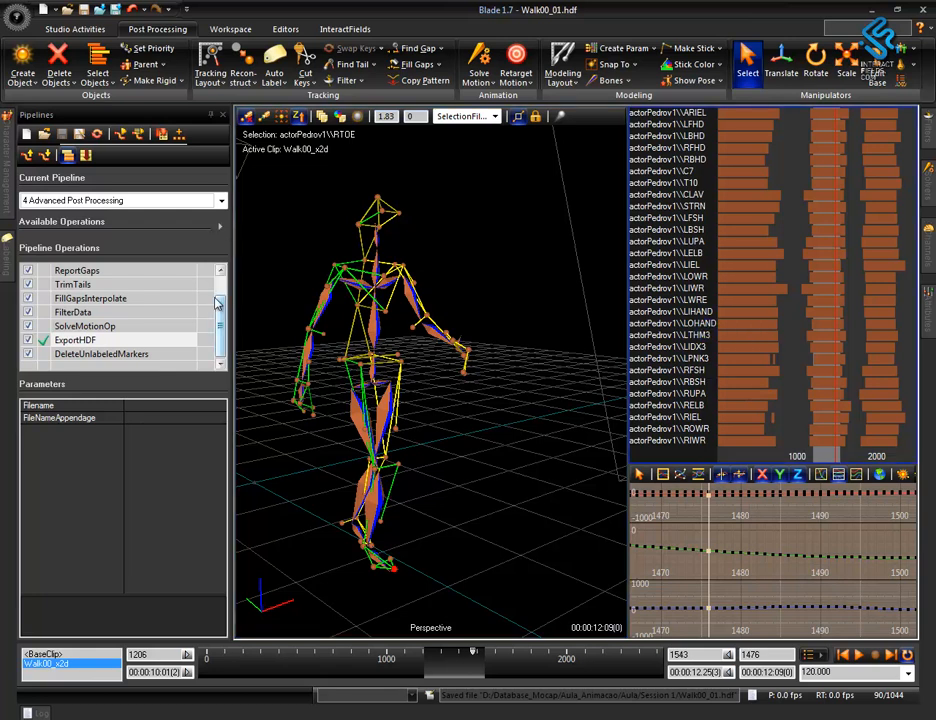
scroll(224, 291, "up", 2)
scroll(224, 291, "down", 2)
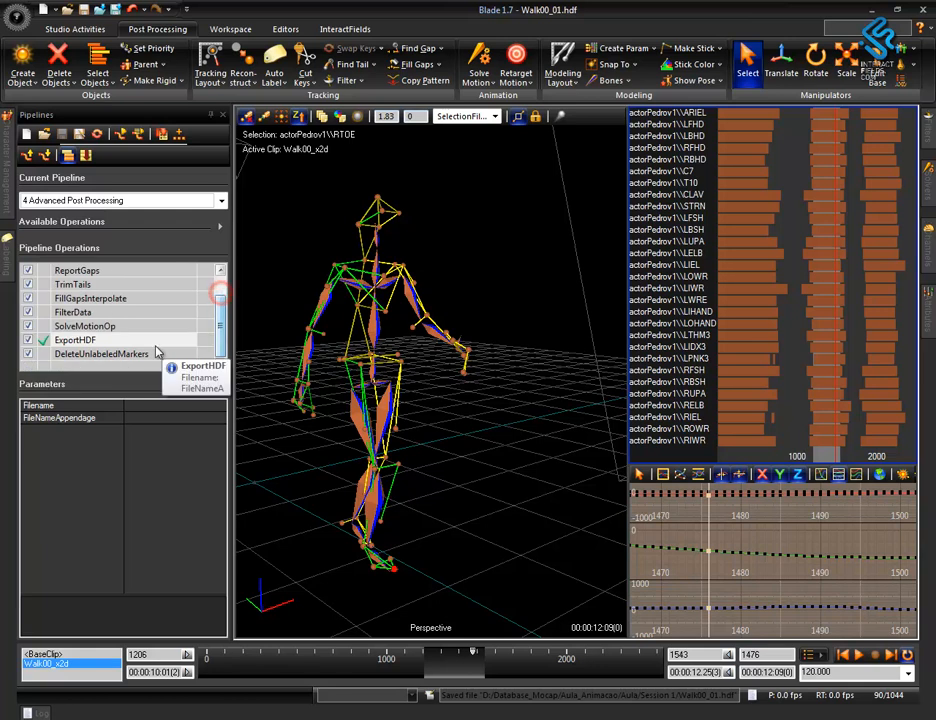
Examine the parameters of the DeleteUnlabeledMarkers operation in the 4 Advanced Post Processing pipeline.
left_click(139, 355)
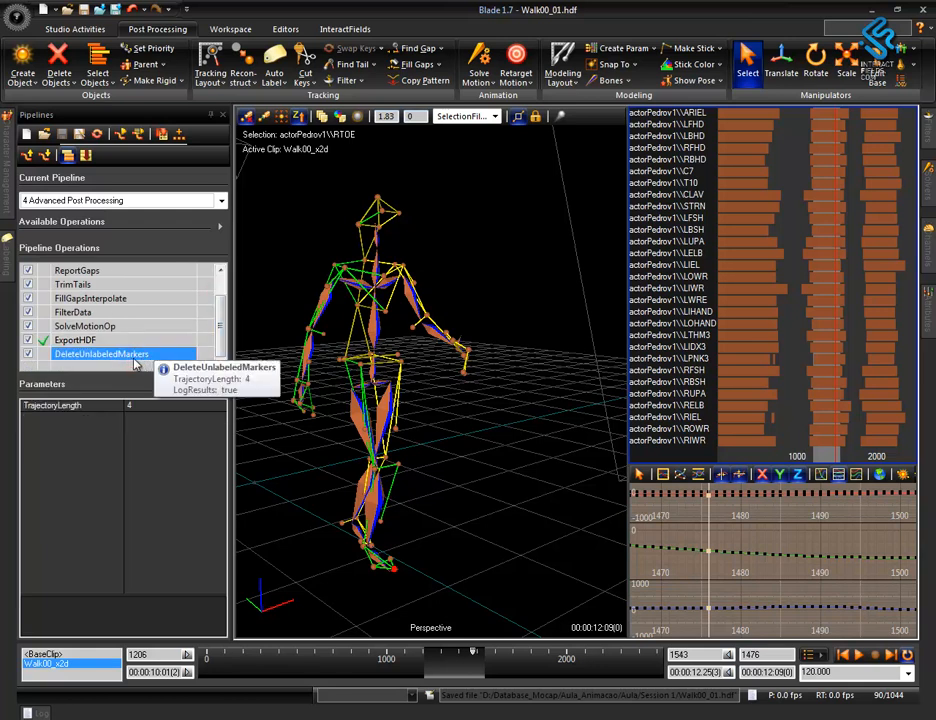
right_click_drag(522, 286, 529, 357, "alt")
right_click(806, 213)
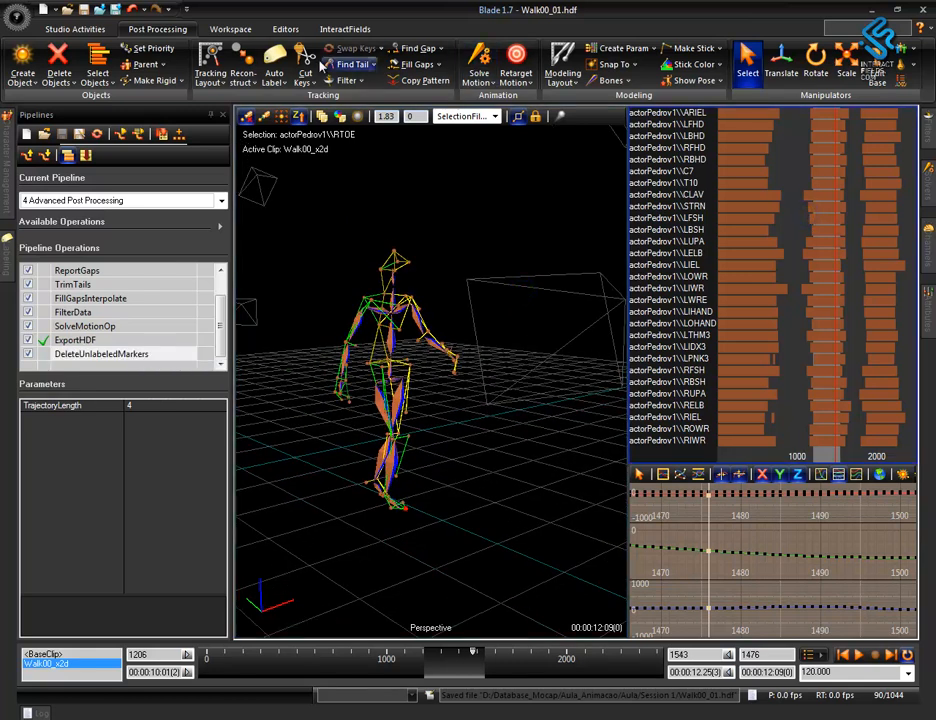
Change the marker data health viewport to the VPL node view and go along the long column of unlabeled marker nodes to its end.
left_click(246, 32)
left_click(119, 62)
right_click_drag(718, 293, 735, 240, "alt")
middle_click_drag(821, 313, 662, 288, "alt")
right_click_drag(811, 257, 842, 161, "alt")
middle_click_drag(739, 257, 770, 282, "alt")
left_click(711, 168)
right_click_drag(743, 198, 801, 378, "alt")
middle_click_drag(799, 378, 798, 165, "alt")
middle_click_drag(821, 361, 854, 145, "alt")
middle_click_drag(821, 386, 815, 100, "alt")
middle_click_drag(820, 268, 843, 120, "alt")
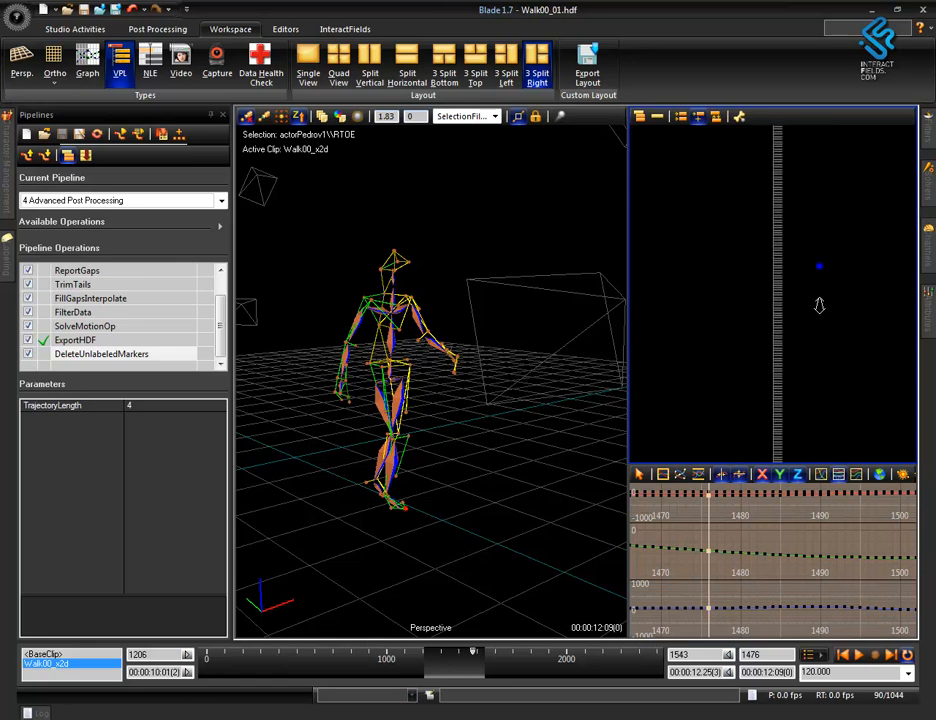
middle_click_drag(862, 377, 871, 110, "alt")
middle_click_drag(838, 355, 826, 142, "alt")
middle_click_drag(821, 416, 802, 436, "alt")
Delete the lower part of the unlabeled marker column batch by batch in the VPL node view.
left_click_drag(831, 339, 708, 75)
key("Delete")
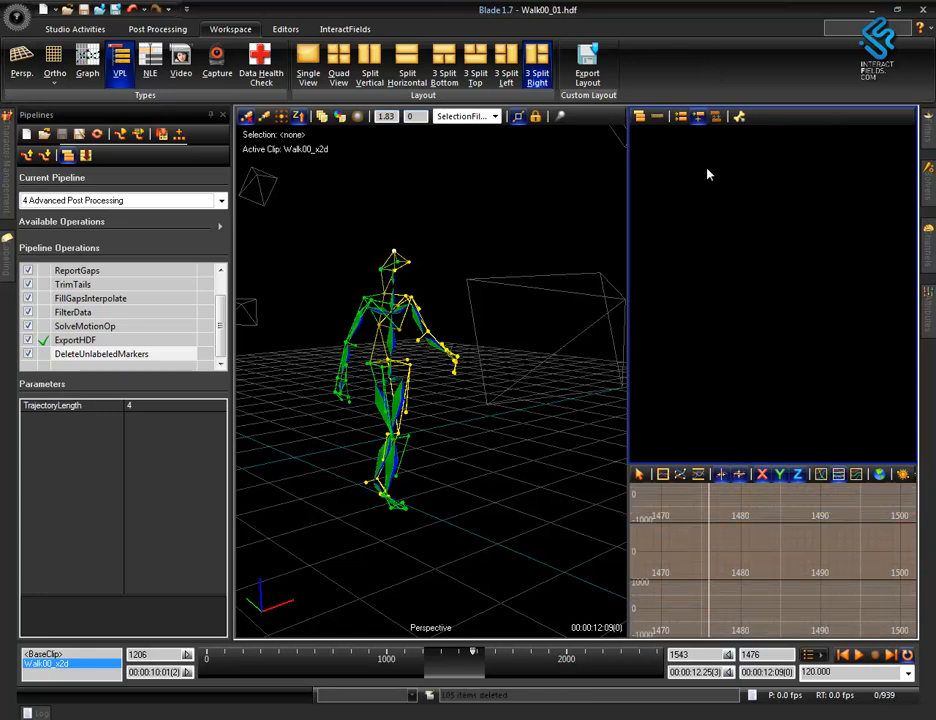
key("ctrl+z")
left_click_drag(770, 407, 702, 118)
key("Delete")
left_click(742, 217)
left_click_drag(818, 377, 730, 120)
key("Delete")
middle_click_drag(795, 182, 779, 530)
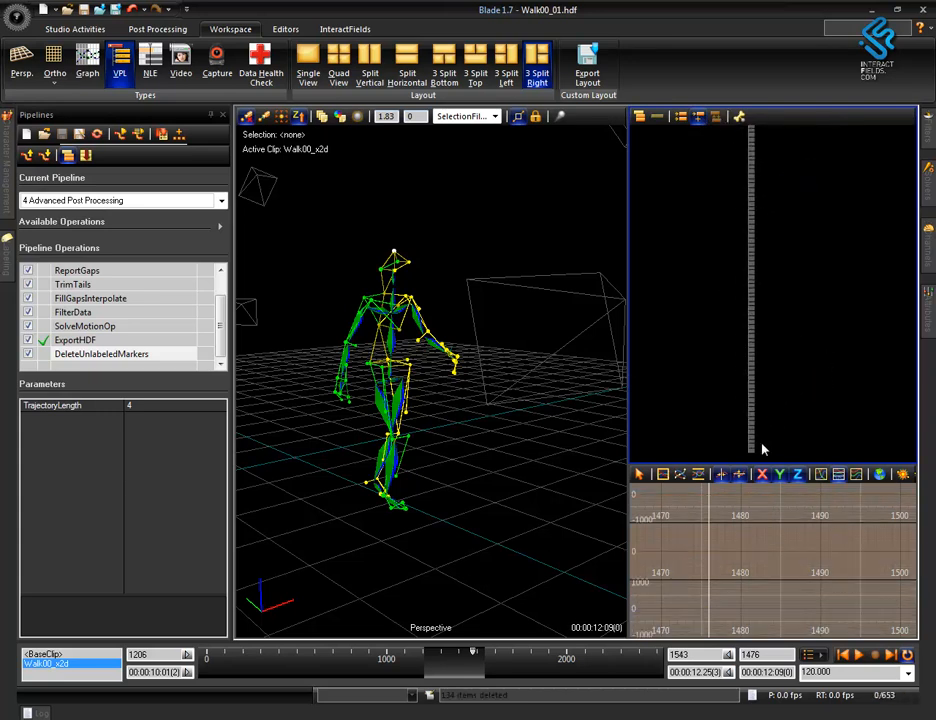
left_click_drag(795, 458, 696, 130)
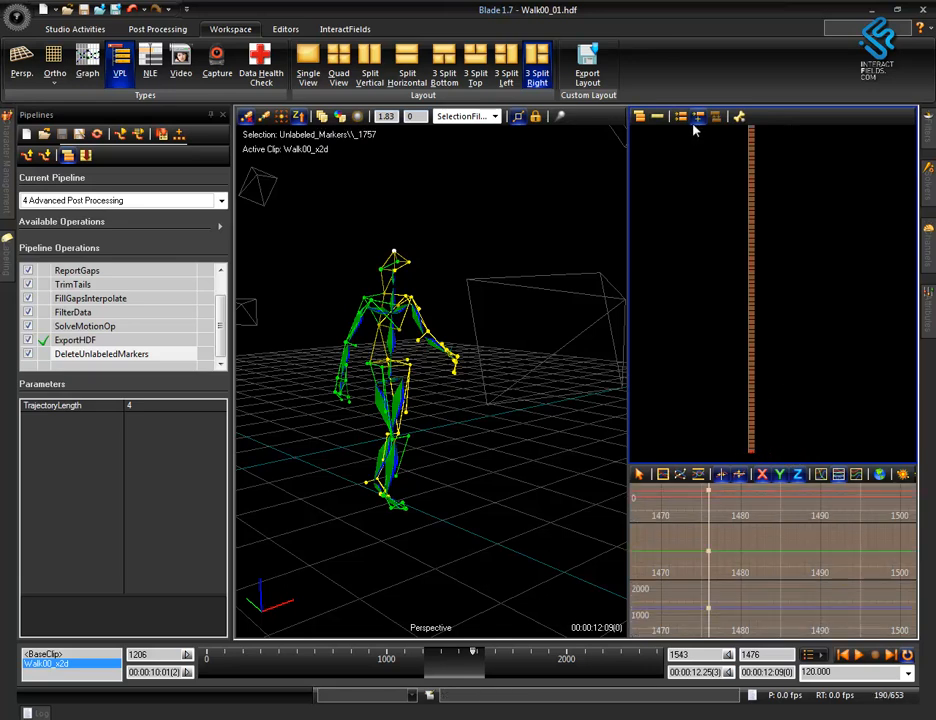
key("Delete")
Delete the remaining unlabeled marker nodes up to the head of the column, keeping the actor's nodes.
middle_click_drag(781, 203, 775, 405)
left_click_drag(793, 407, 716, 147)
key("Delete")
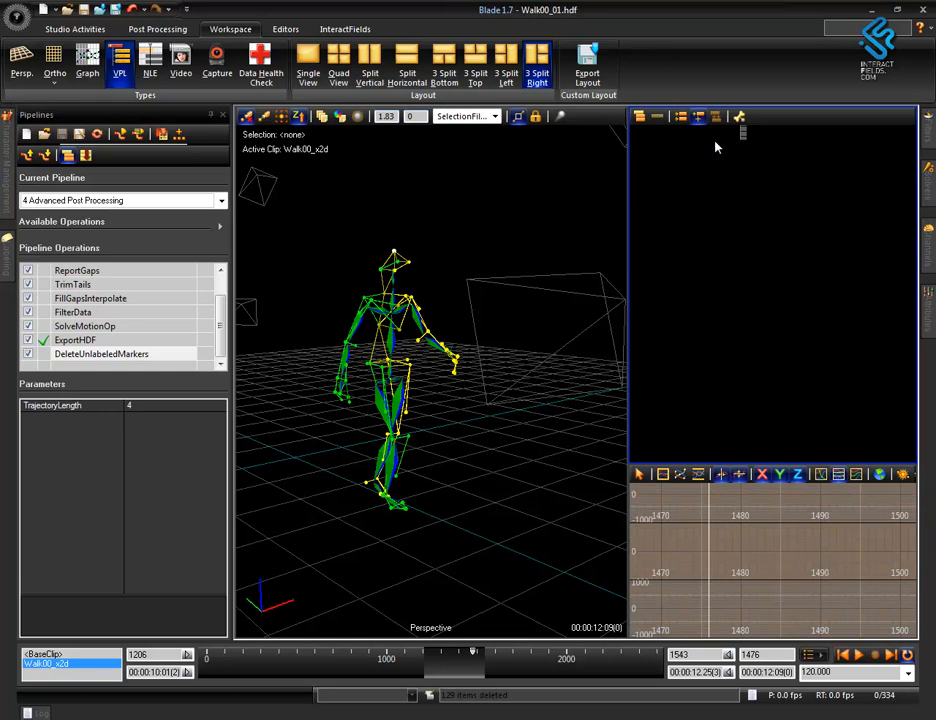
mouse_move(728, 174)
left_mouse_down()
mouse_move(765, 376)
mouse_move(763, 421)
left_mouse_up()
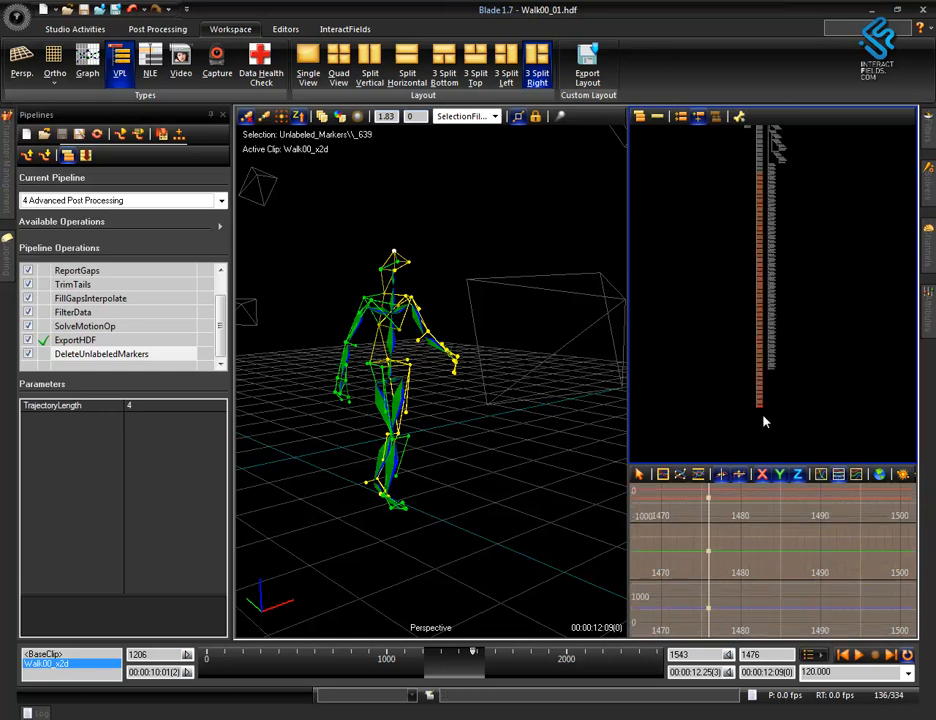
key("Delete")
right_click_drag(805, 276, 894, 132, "alt")
mouse_move(769, 303)
middle_mouse_down("alt")
mouse_move(775, 263)
mouse_move(811, 188)
middle_mouse_up("alt")
right_click_drag(811, 194, 807, 249, "alt")
left_click_drag(769, 146, 786, 355)
key("Delete")
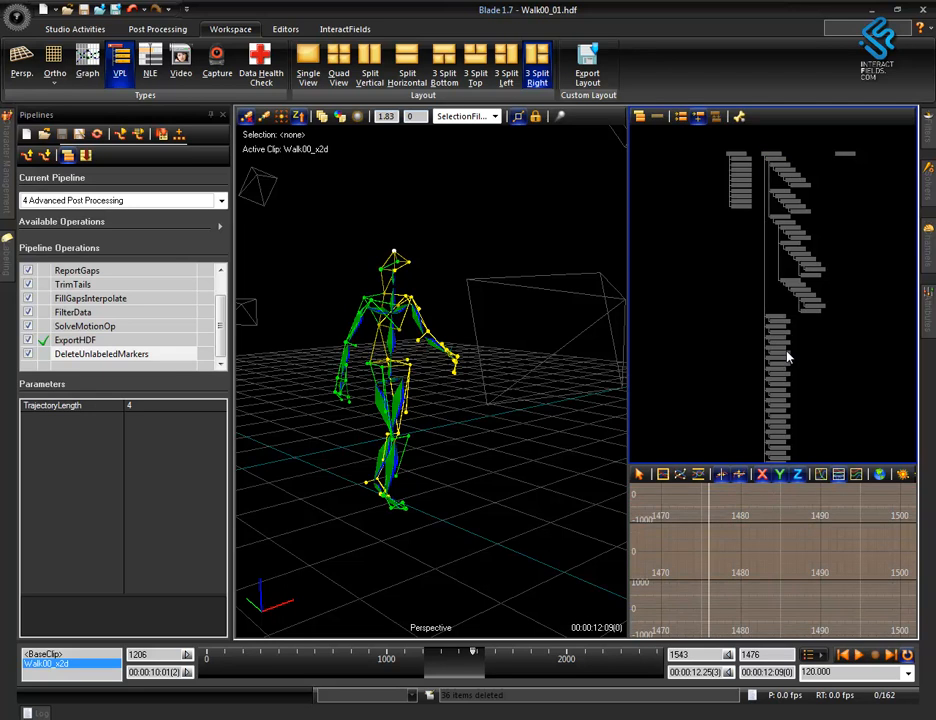
Save the cleaned Walk00_01 take again by running the ExportHDF operation.
left_click(74, 342)
double_click(74, 342)
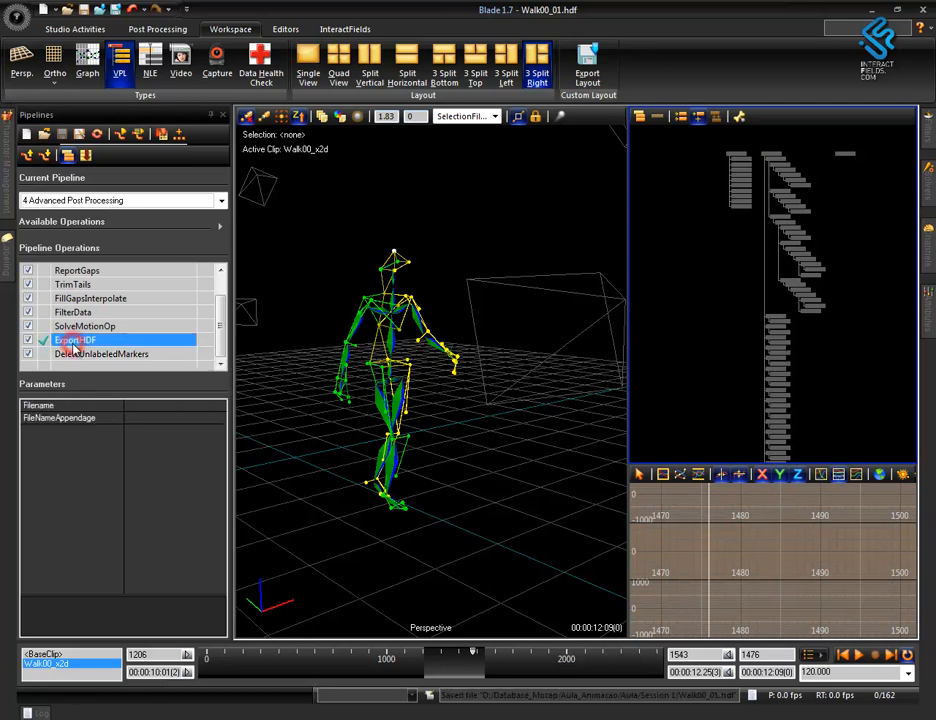
right_click_drag(485, 376, 519, 480, "alt")
middle_click_drag(519, 480, 504, 466, "alt")
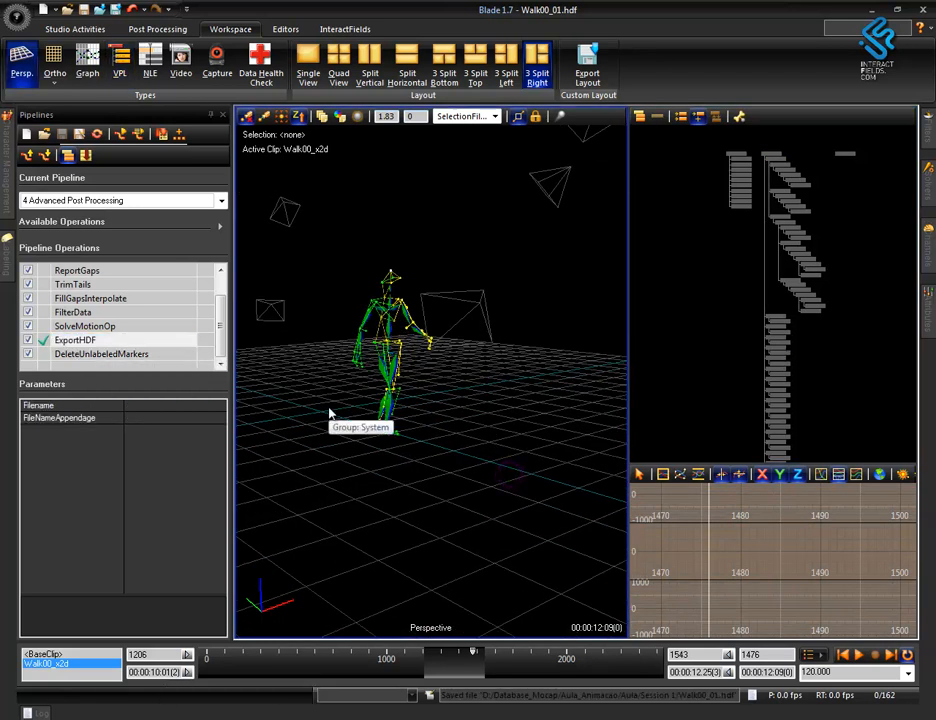
Load the Export Import pipeline and run ExportC3D to export the markers of Walk00_01.
left_click(218, 202)
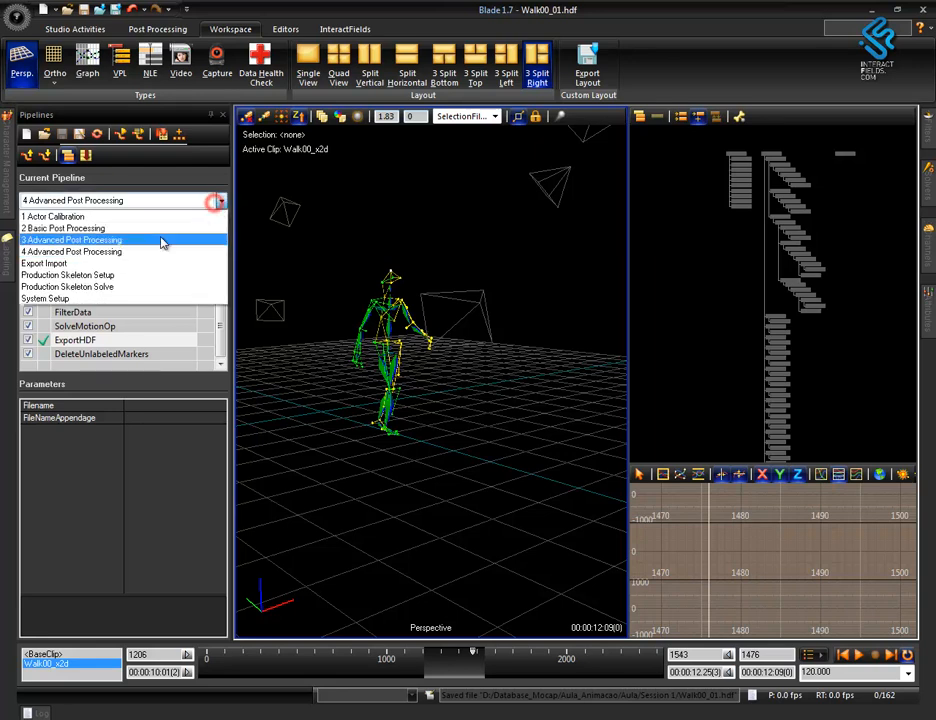
left_click(107, 265)
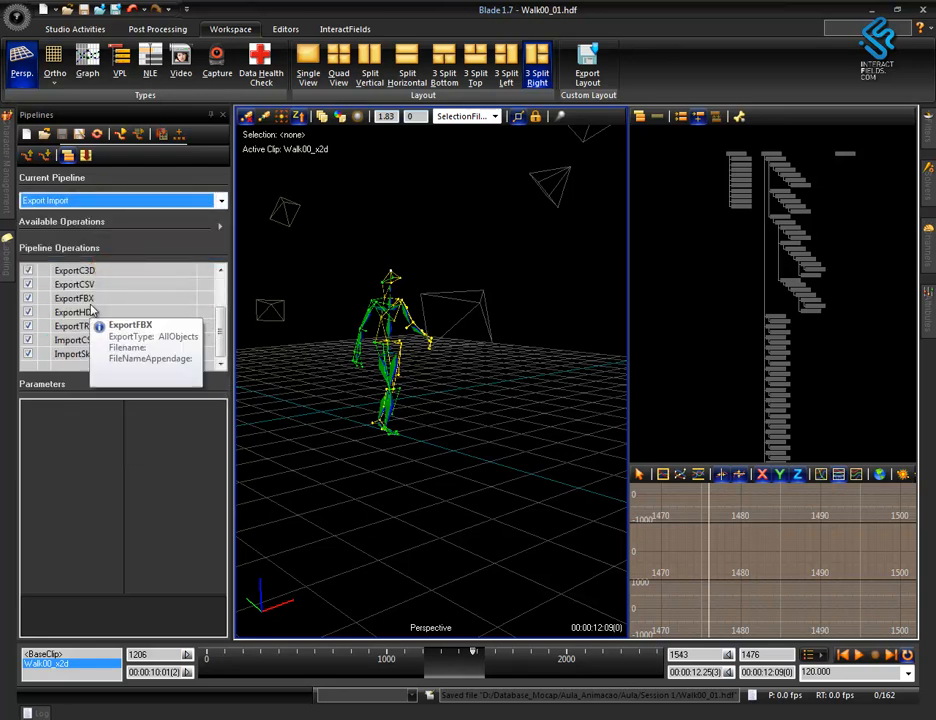
left_click(103, 274)
double_click(103, 274)
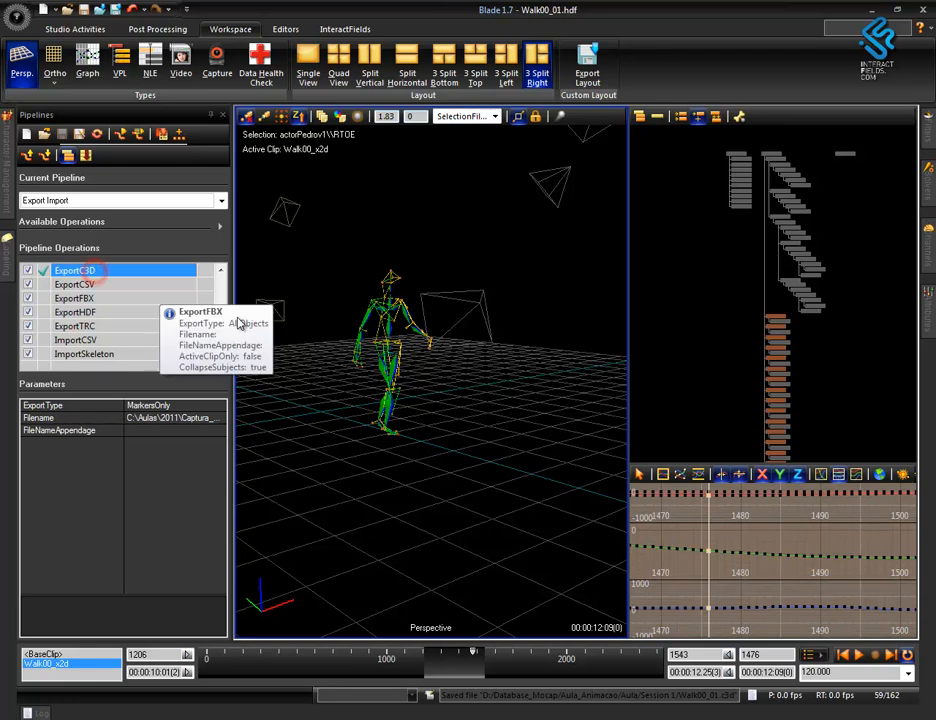
Switch to Windows Explorer and check the exported Walk00_01.c3d file in the Session 1 folder.
left_click_drag(471, 658, 491, 665)
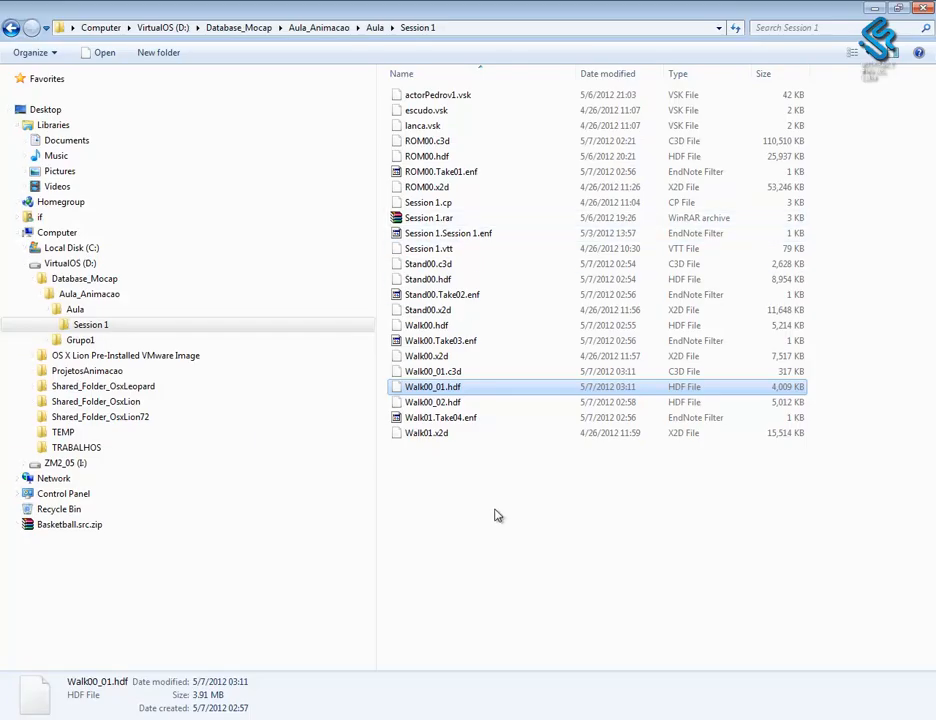
left_click(495, 509)
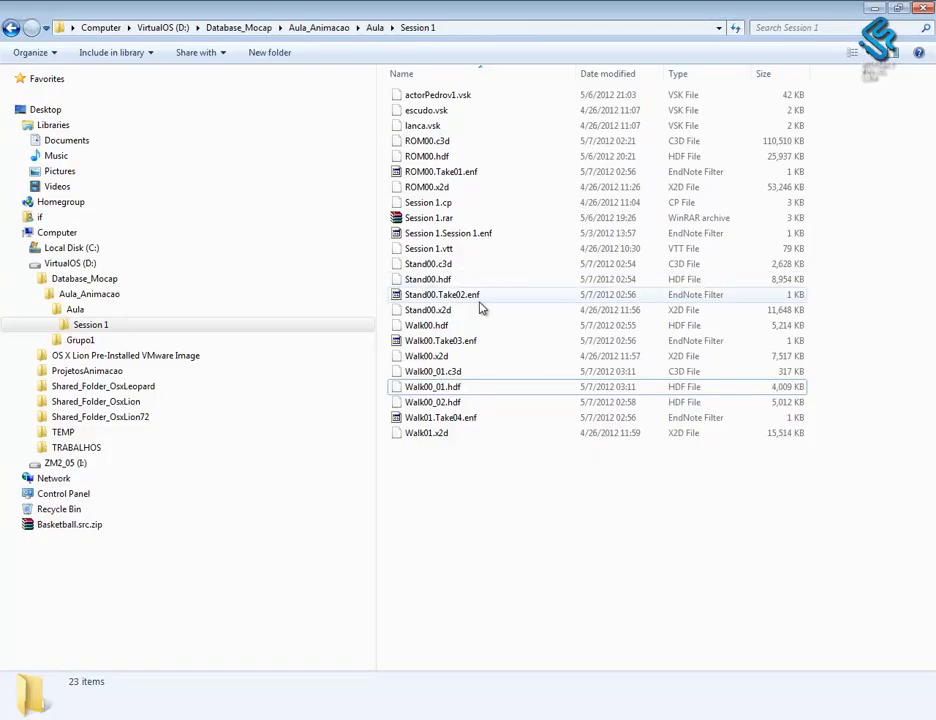
left_click(455, 372)
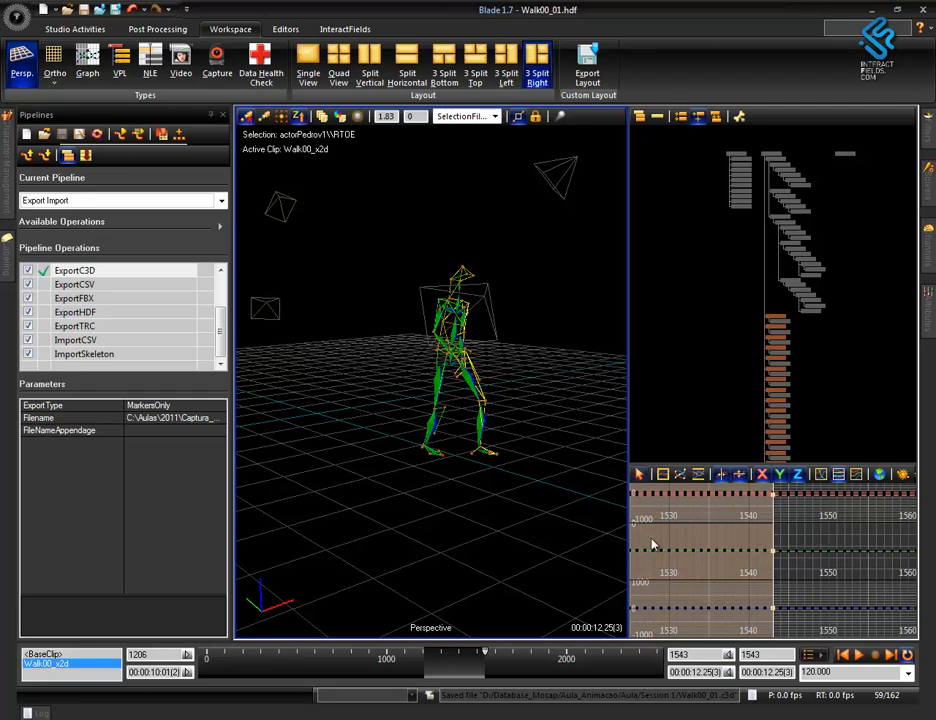
Return to Blade and open Walk00_02.hdf from the Session 1 folder.
right_click_drag(561, 501, 494, 505, "alt")
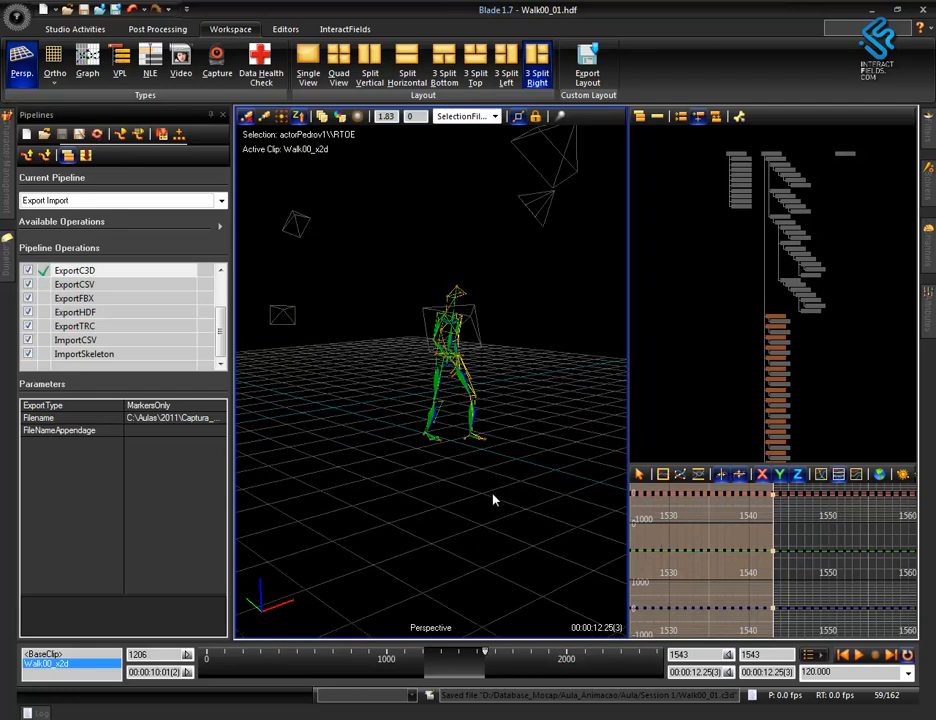
left_click_drag(499, 482, 480, 492, "alt")
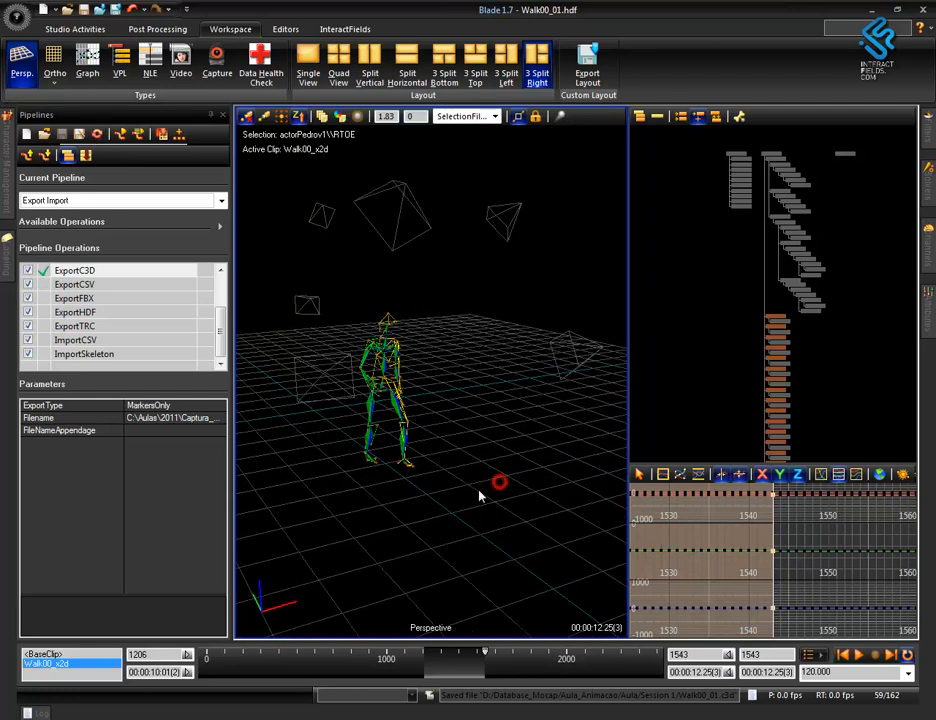
left_click(15, 18)
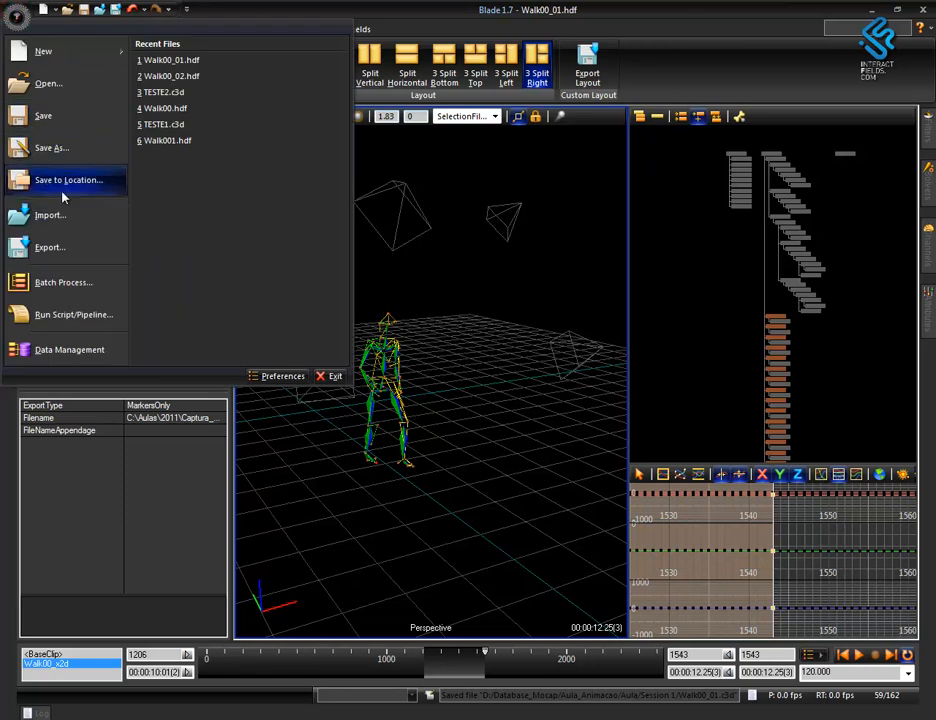
left_click(63, 88)
left_click(305, 479)
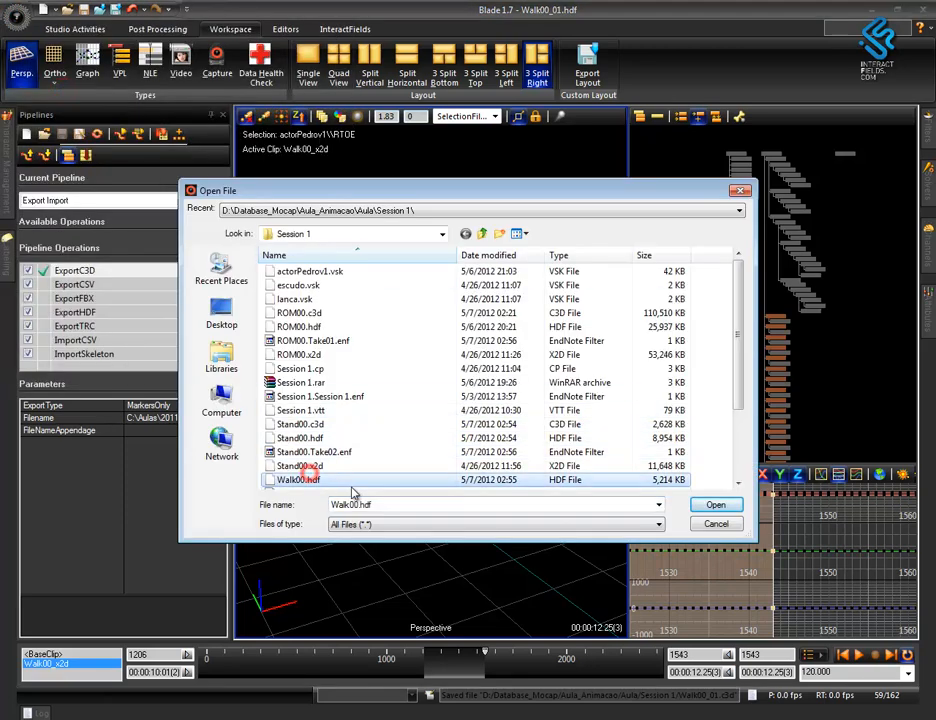
scroll(360, 465, "down", 3)
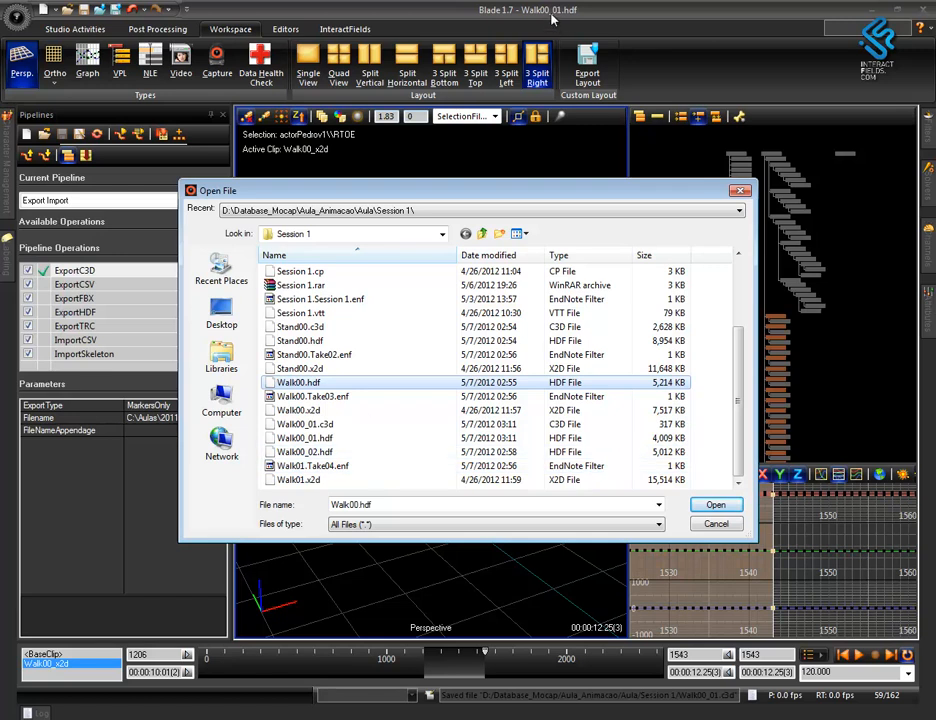
left_click(330, 452)
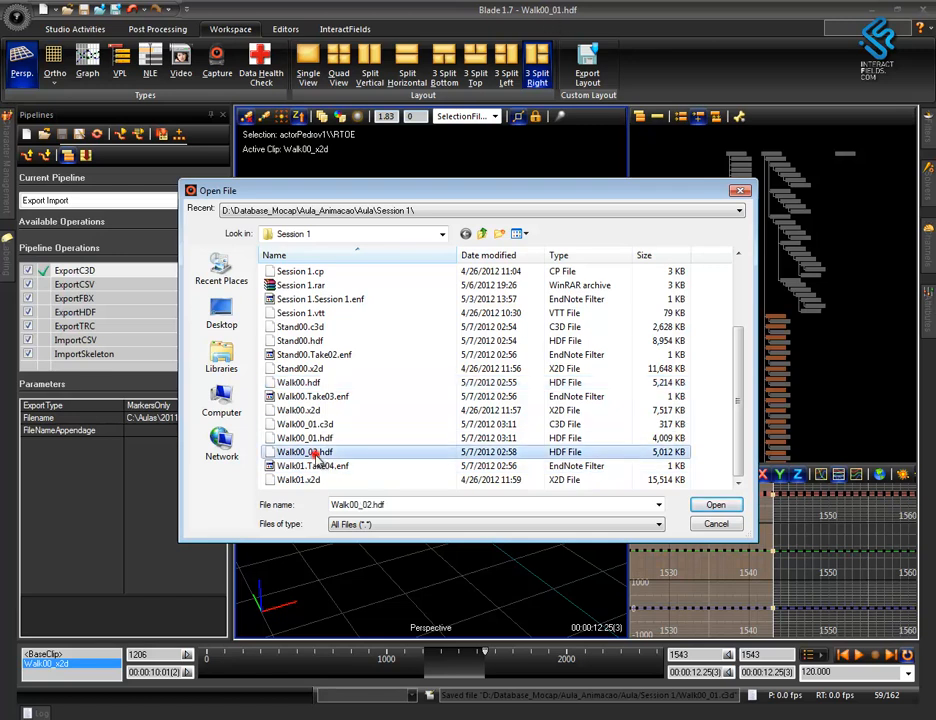
left_click(715, 505)
left_click(481, 400)
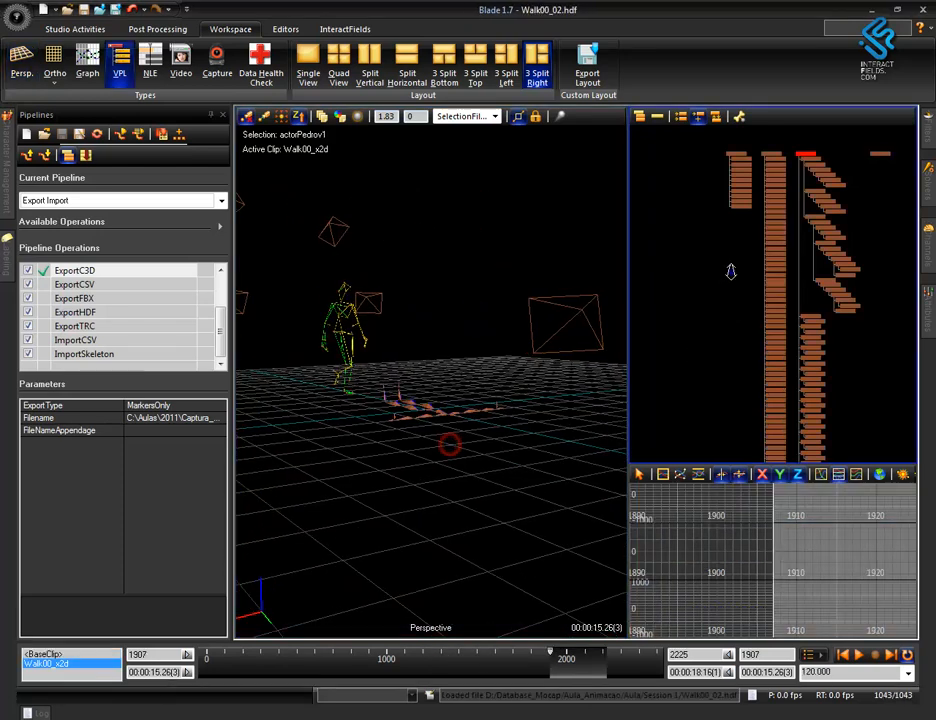
Apply the custom InteractFields Buttons layout and select the markers of actorPedrov1 to list their data ranges.
left_click(283, 29)
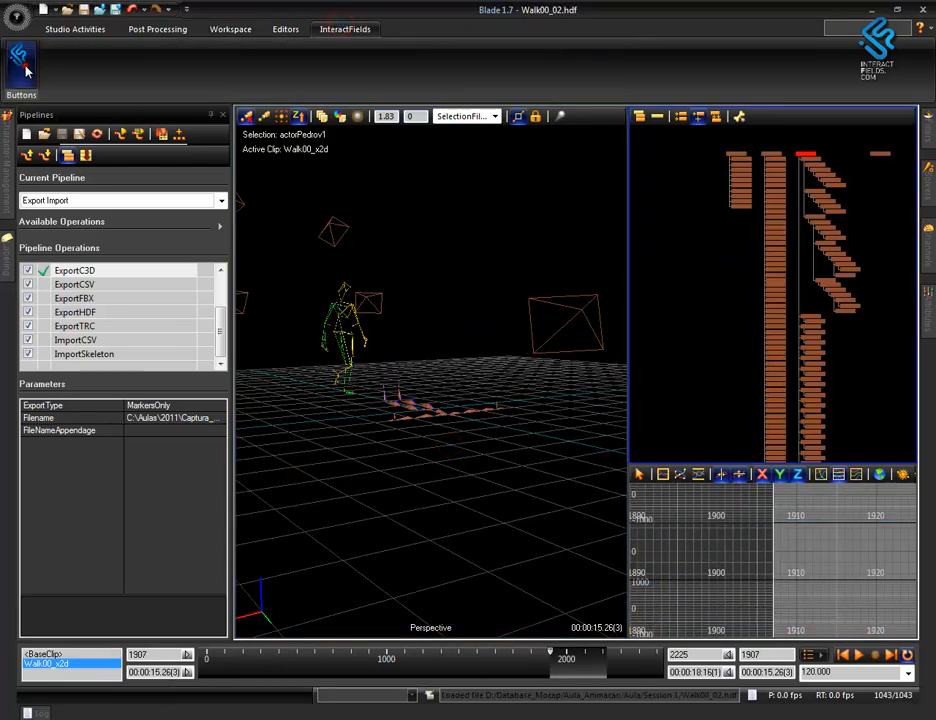
left_click(23, 67)
right_click_drag(453, 345, 474, 414, "alt")
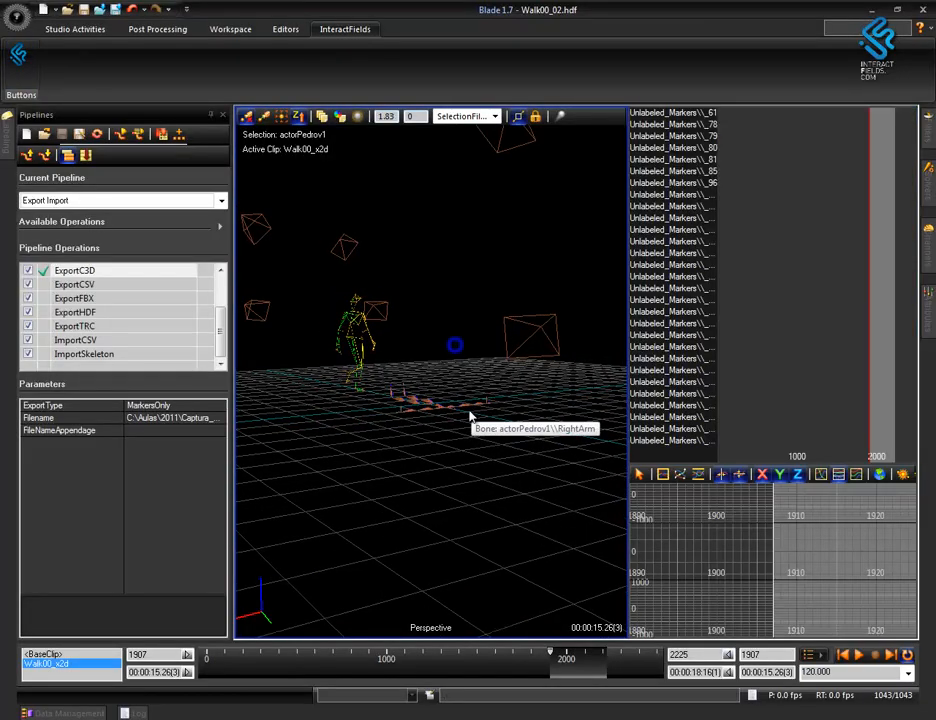
middle_click_drag(466, 412, 510, 460, "alt")
right_click_drag(506, 452, 503, 334, "alt")
left_click_drag(496, 357, 531, 489, "alt")
middle_click_drag(567, 375, 482, 398, "alt")
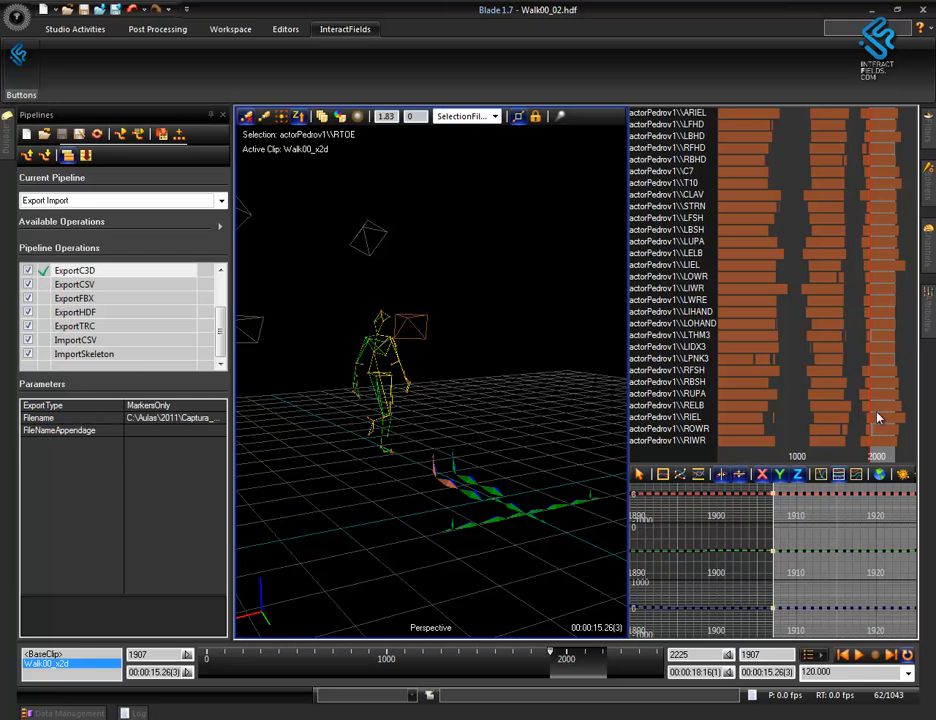
Play the Walk00_02 walk and select a time range starting at about frame 2025 in the curve graph.
key("space")
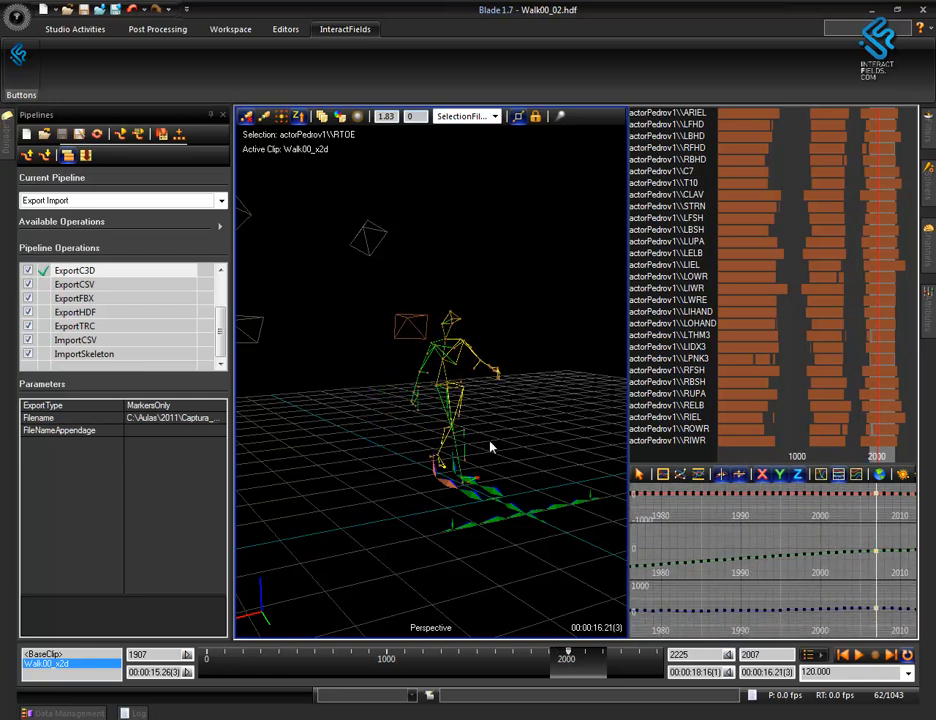
middle_click_drag(477, 442, 515, 440)
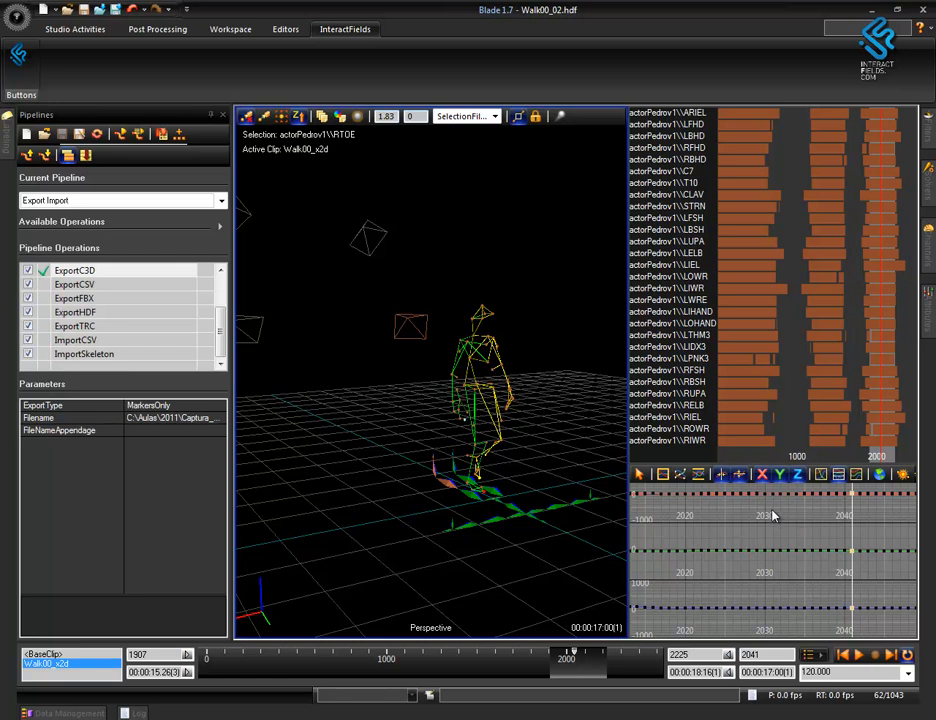
left_click(725, 481)
left_click_drag(738, 502, 813, 635)
middle_click_drag(782, 579, 773, 567)
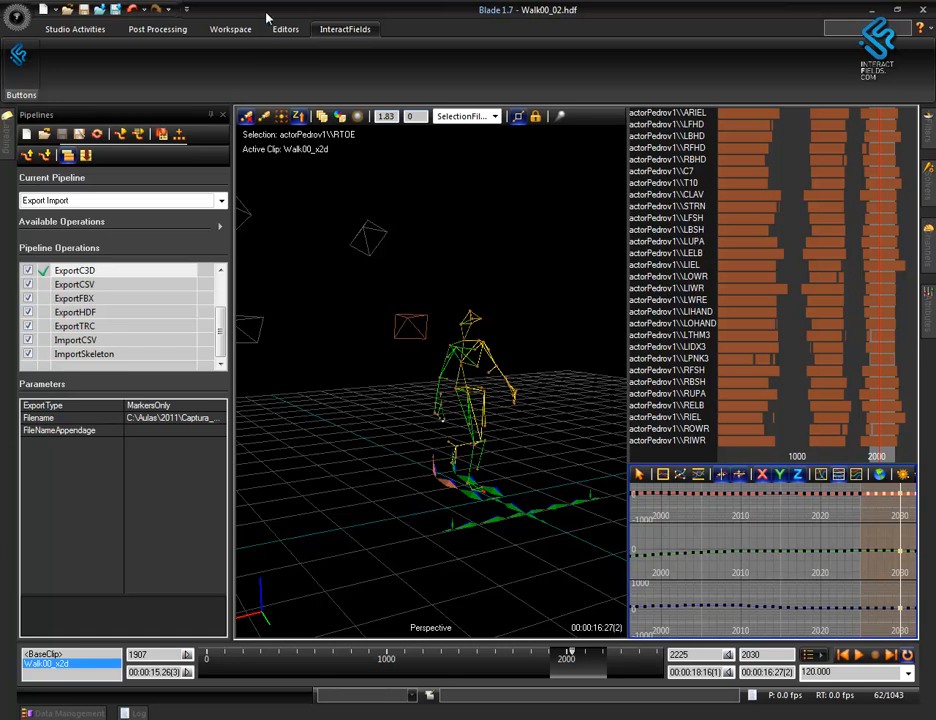
left_click(158, 29)
left_click(437, 64)
left_click(430, 101)
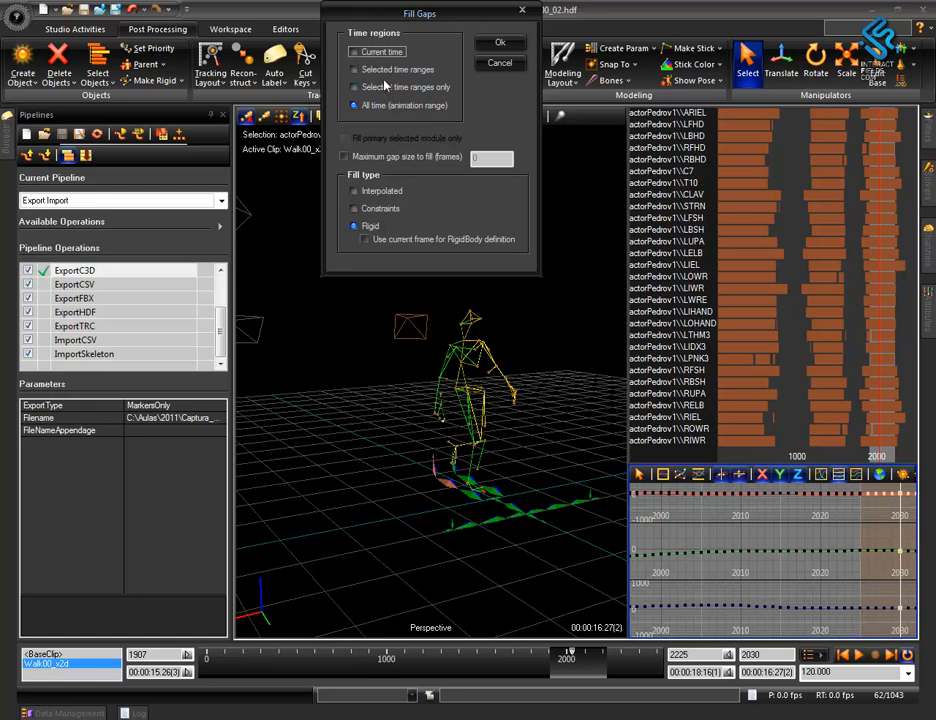
left_click(388, 88)
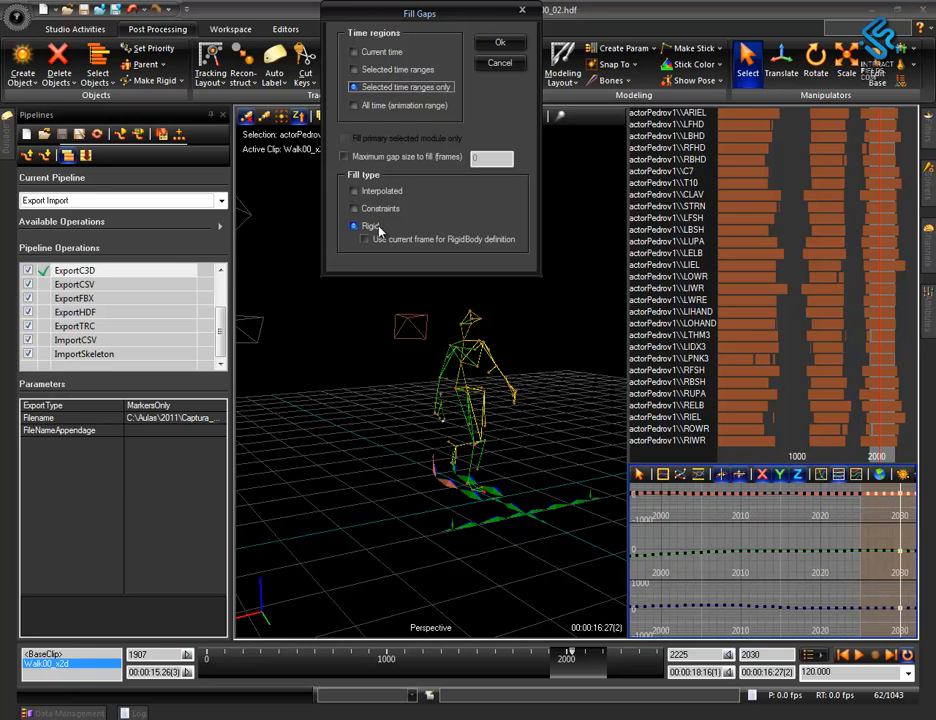
left_click(499, 63)
Cut the keys of the RIDX3 hand marker from about frame 1996 to 2020 in the curve graph.
right_click_drag(527, 486, 537, 265, "alt")
middle_click_drag(533, 435, 518, 357, "alt")
left_click_drag(518, 357, 518, 380, "alt")
right_click_drag(516, 400, 502, 312, "alt")
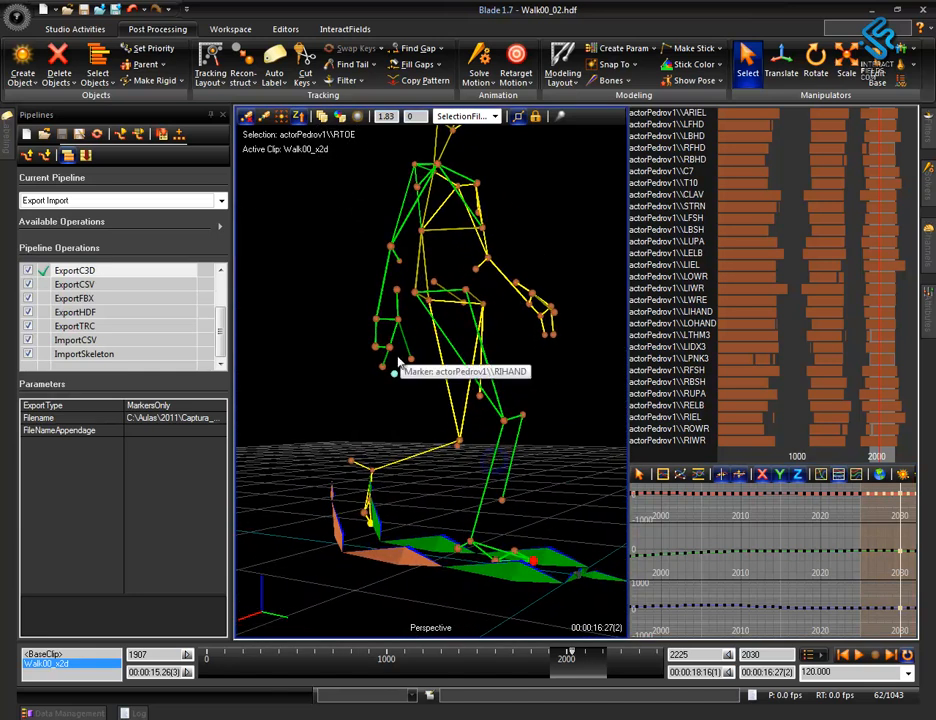
middle_click_drag(438, 400, 360, 435)
middle_click_drag(278, 443, 328, 449, "alt")
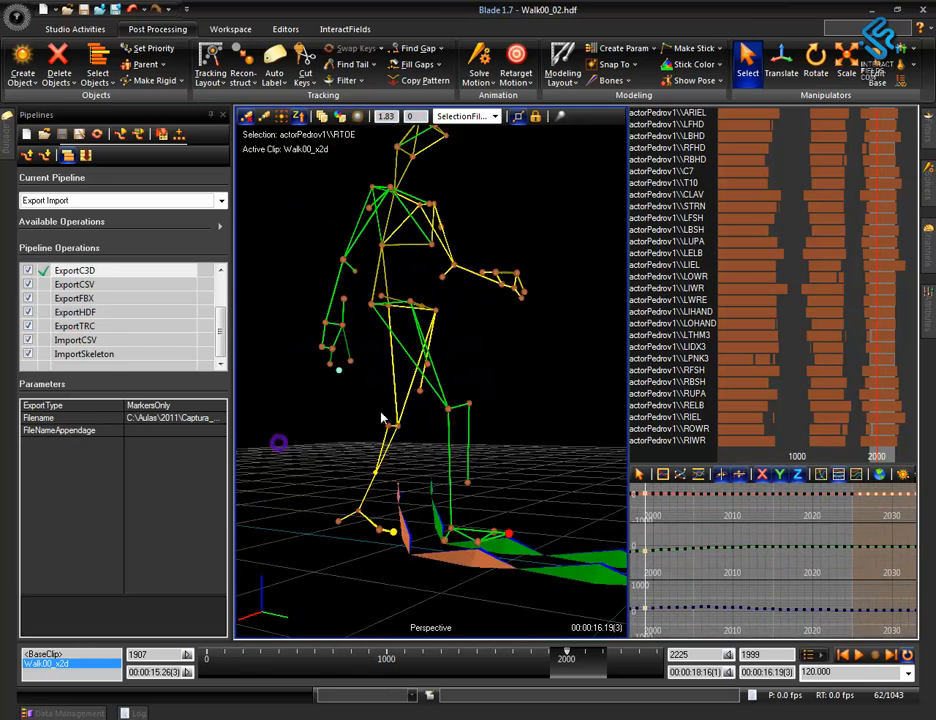
right_click_drag(387, 391, 341, 361, "alt")
left_click(300, 362)
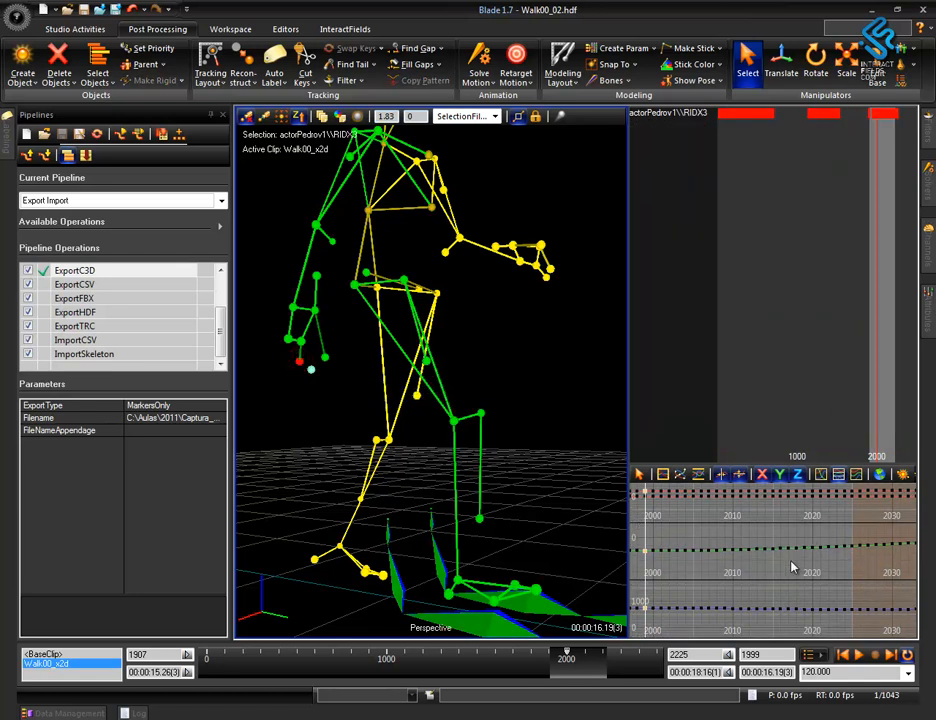
right_click_drag(690, 547, 934, 548, "alt")
right_click_drag(780, 558, 788, 555, "alt")
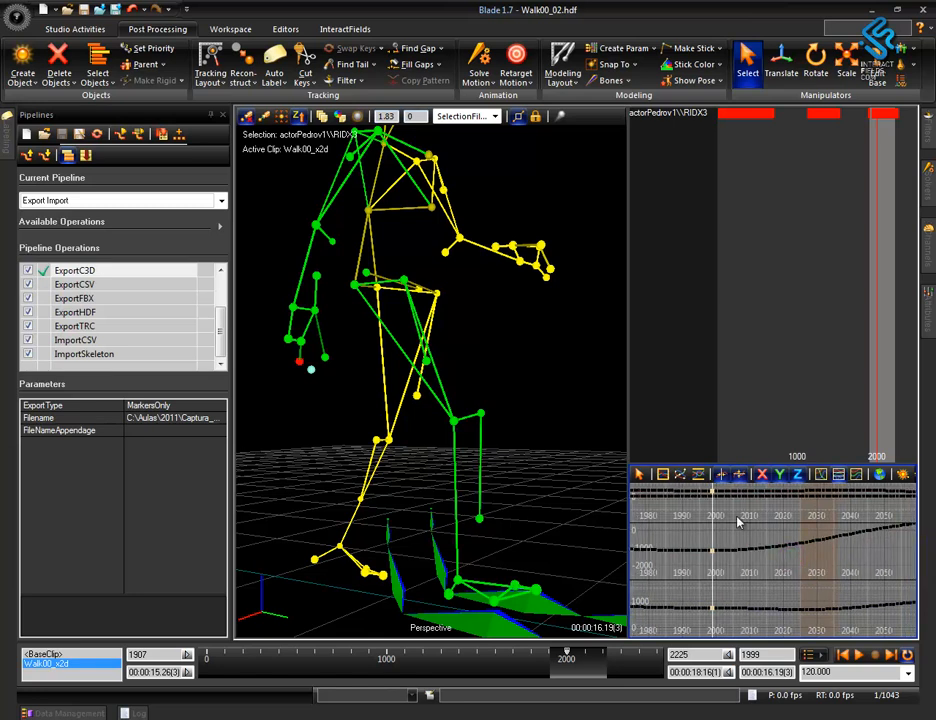
left_click_drag(706, 490, 754, 491)
left_click(709, 545)
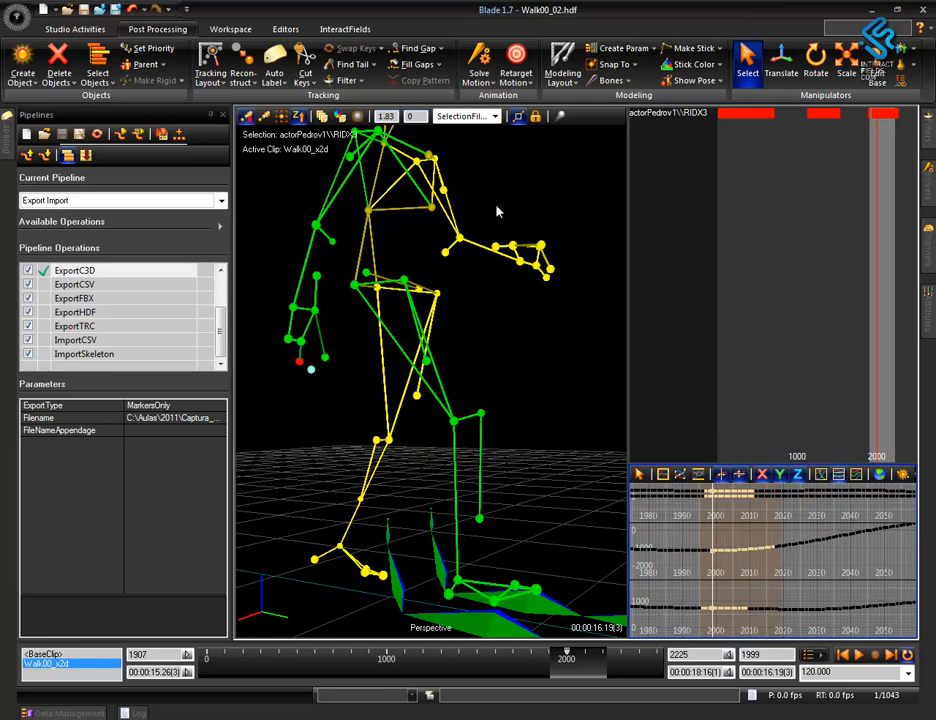
left_click(305, 72)
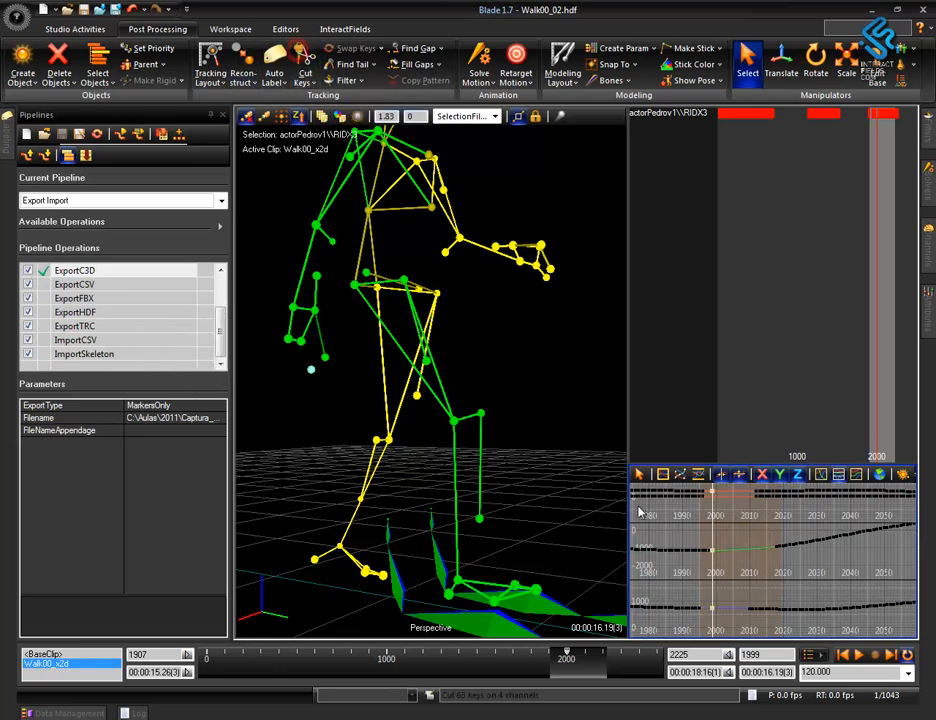
Swap the keys of the waist markers LMWT and RMWT at frame 1997.
left_click_drag(538, 405, 503, 412)
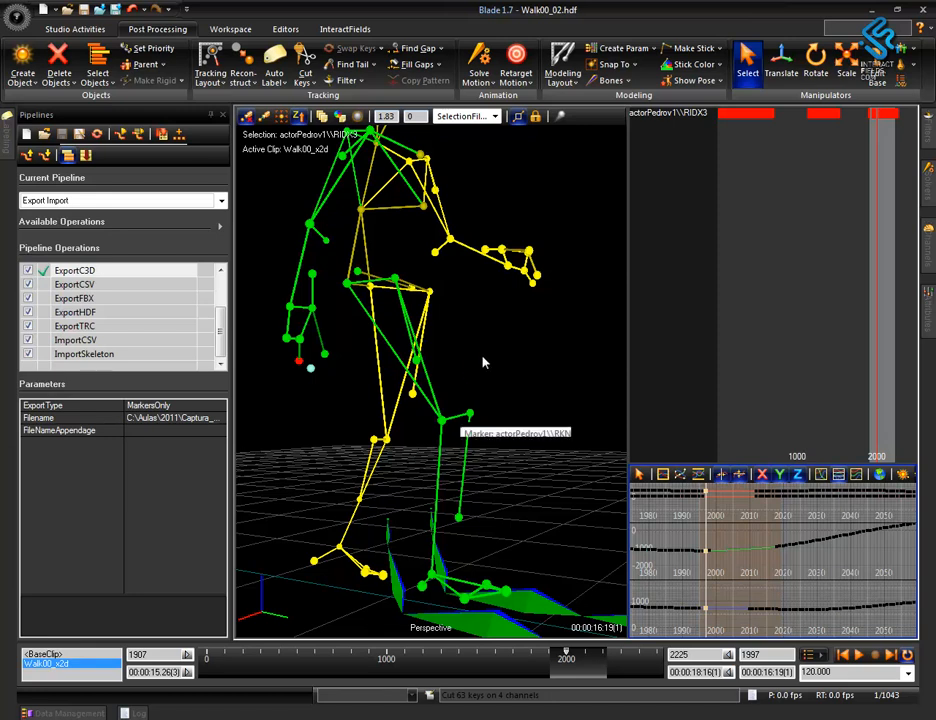
left_click_drag(485, 355, 457, 395, "alt")
right_click_drag(520, 265, 539, 436, "alt")
middle_click_drag(498, 318, 495, 436, "alt")
right_click_drag(495, 420, 493, 256, "alt")
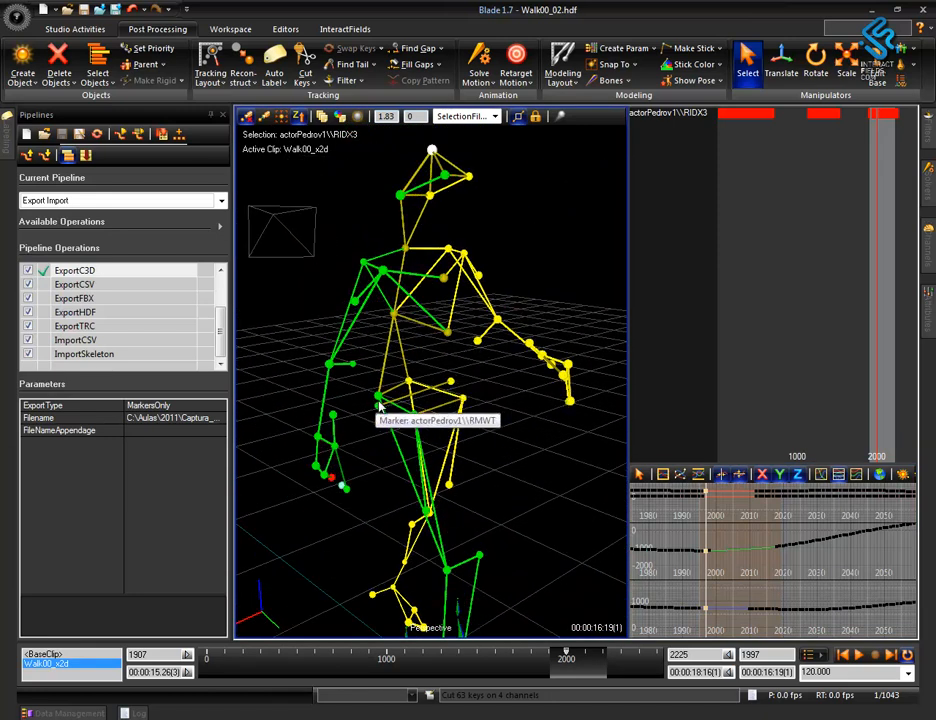
left_click(452, 382)
left_click(378, 404)
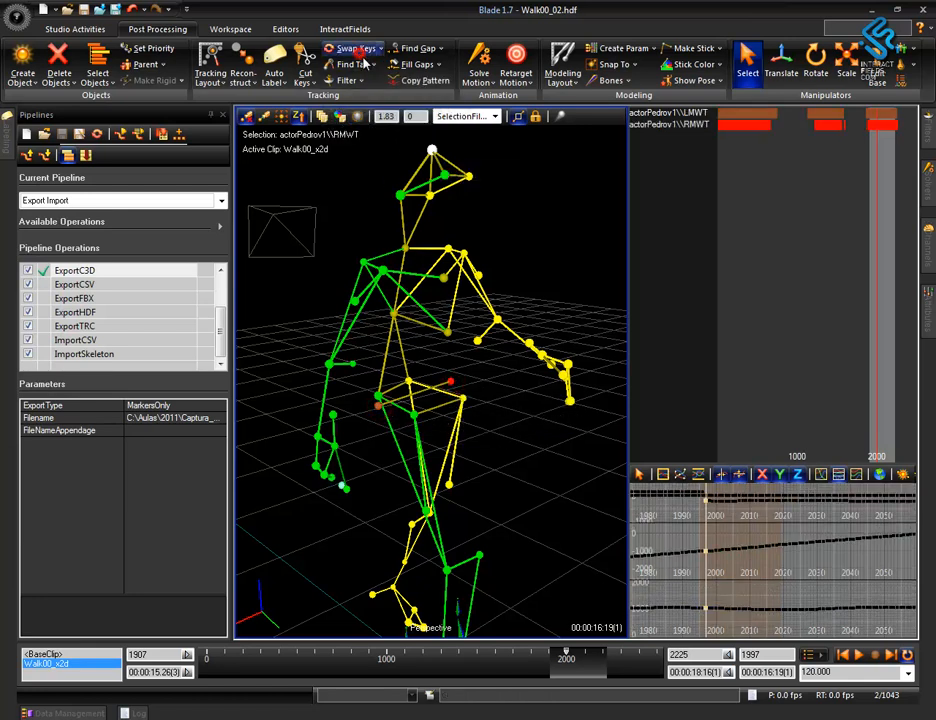
scroll(485, 418, "up", 3)
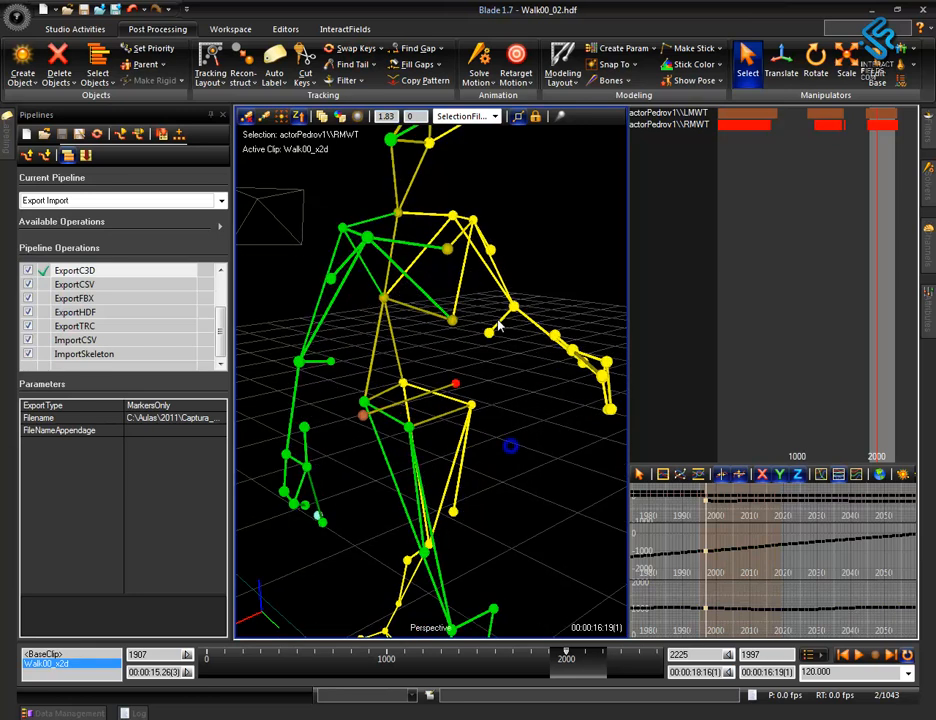
Try swapping the keys of the front waist markers LFWT and RFWT, and swap them back.
left_click(473, 409)
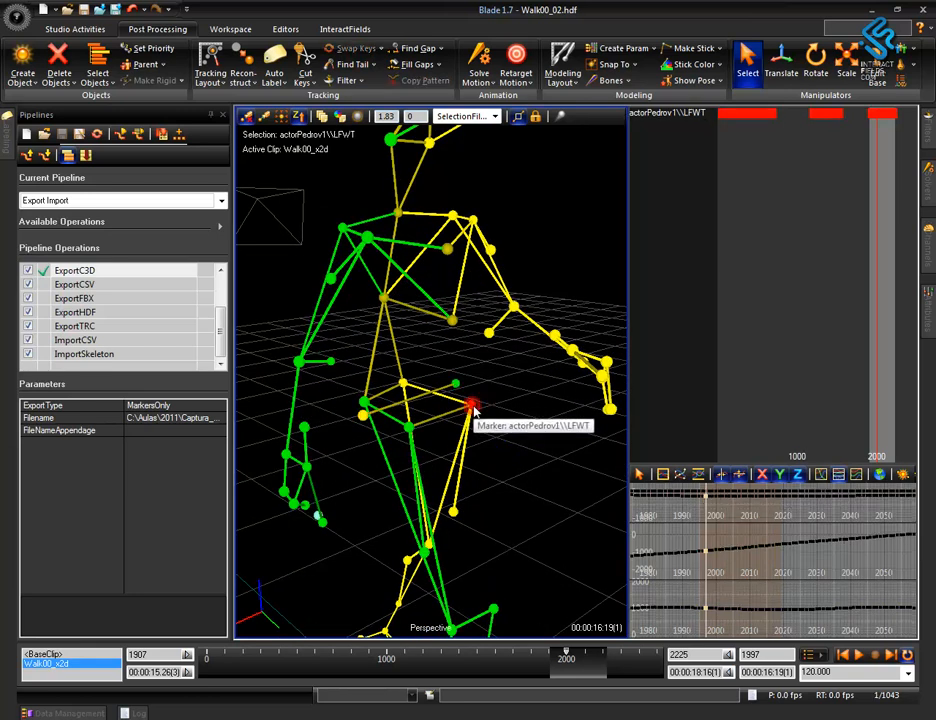
left_click(410, 429)
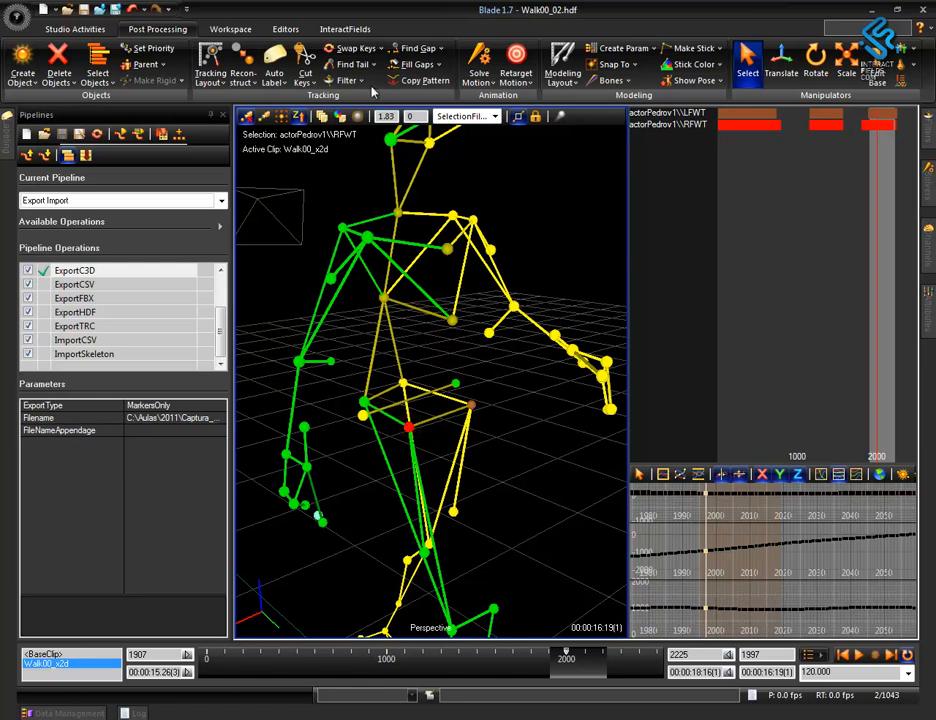
left_click(357, 48)
left_click_drag(499, 452, 541, 550, "alt")
middle_click_drag(537, 471, 494, 424, "alt")
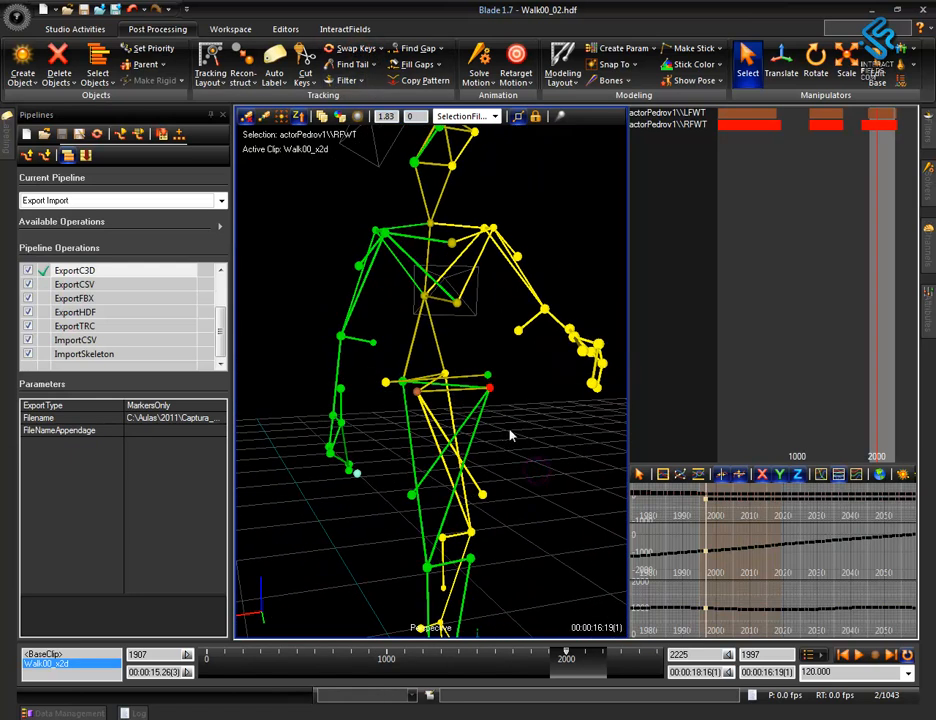
left_click_drag(506, 476, 539, 495, "alt")
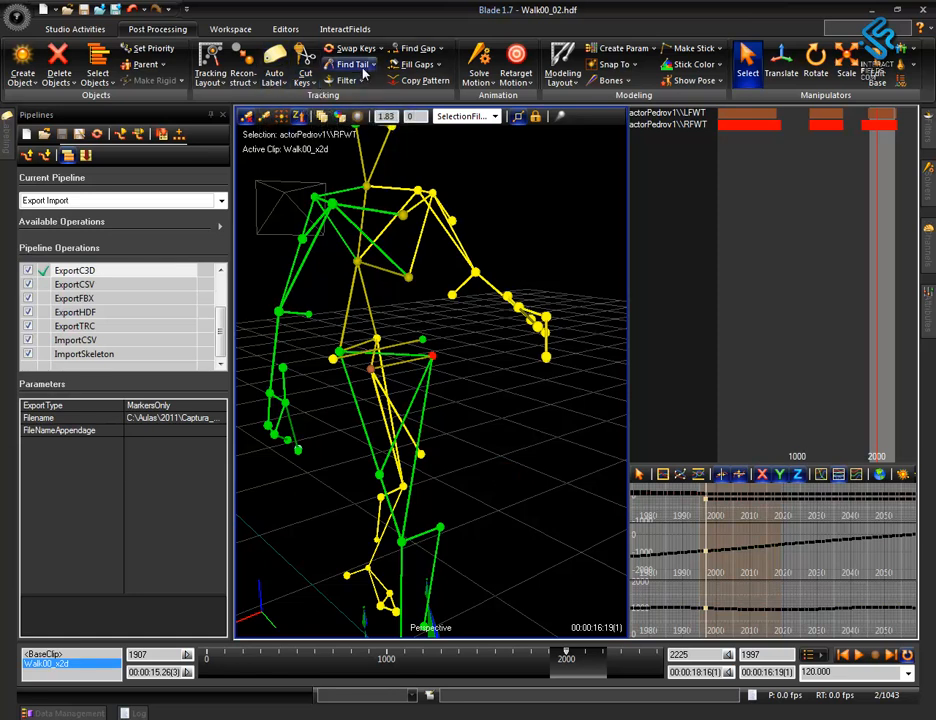
left_click(357, 48)
mouse_move(465, 461)
left_mouse_down("alt")
mouse_move(481, 431)
mouse_move(449, 455)
mouse_move(516, 382)
left_mouse_up("alt")
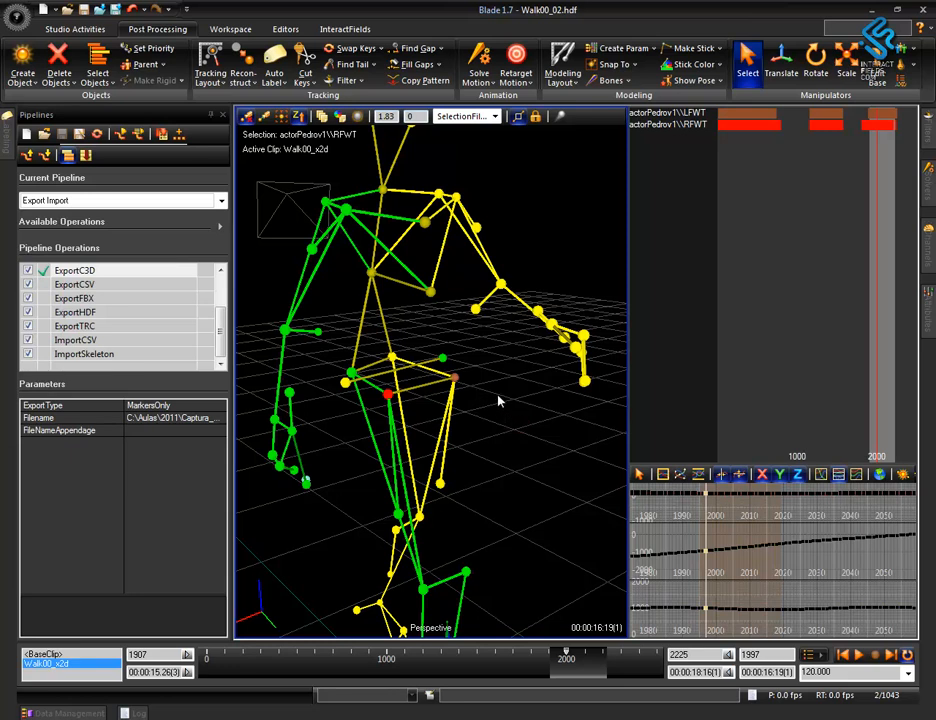
Select the LFWT marker and keep the Labeling options docked in place of Pipelines, widened to show their values.
left_click(458, 373)
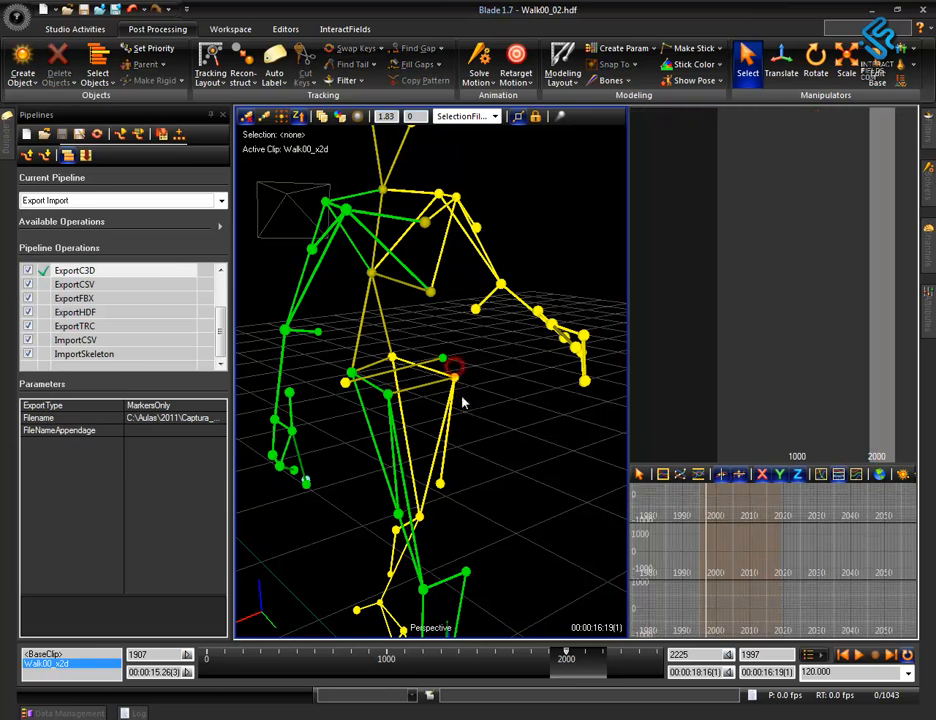
left_click(5, 135)
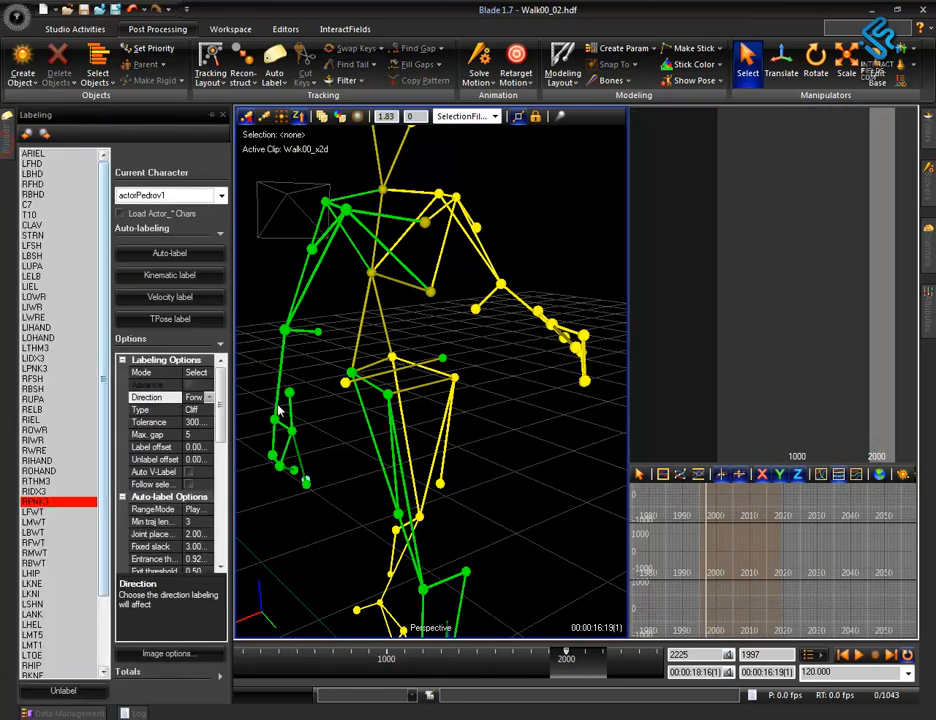
left_click(454, 377)
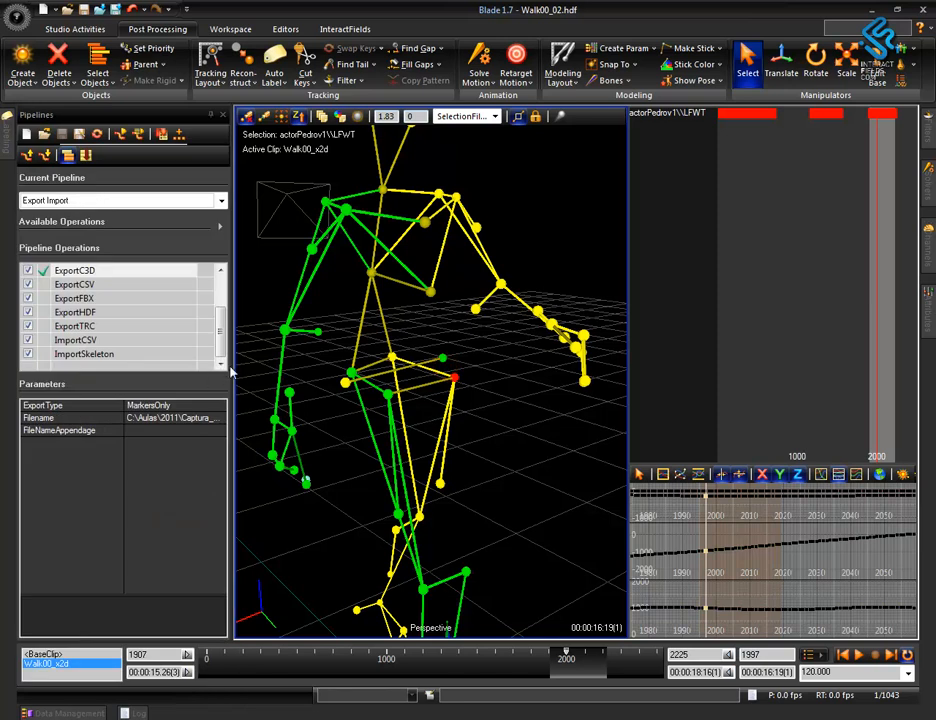
left_click(6, 135)
left_click(210, 118)
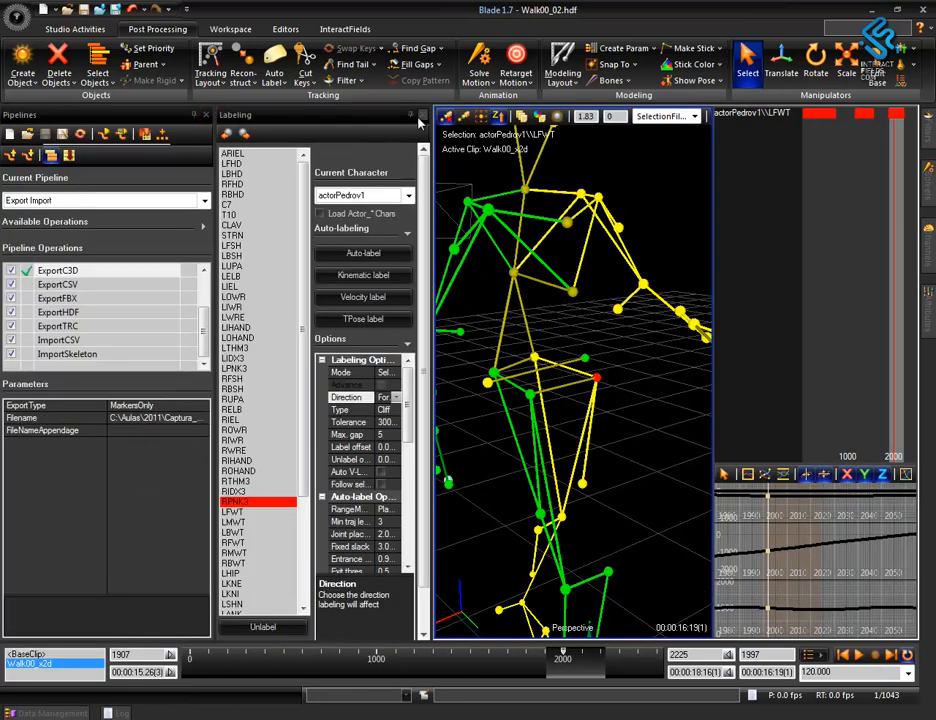
left_click(197, 114)
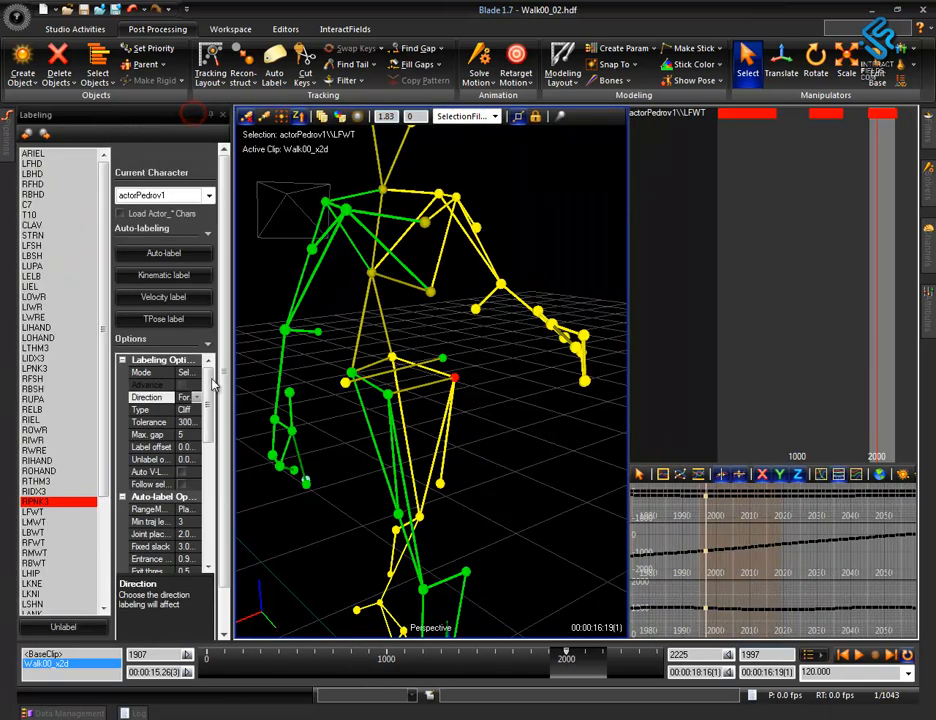
right_click_drag(487, 445, 491, 376, "alt")
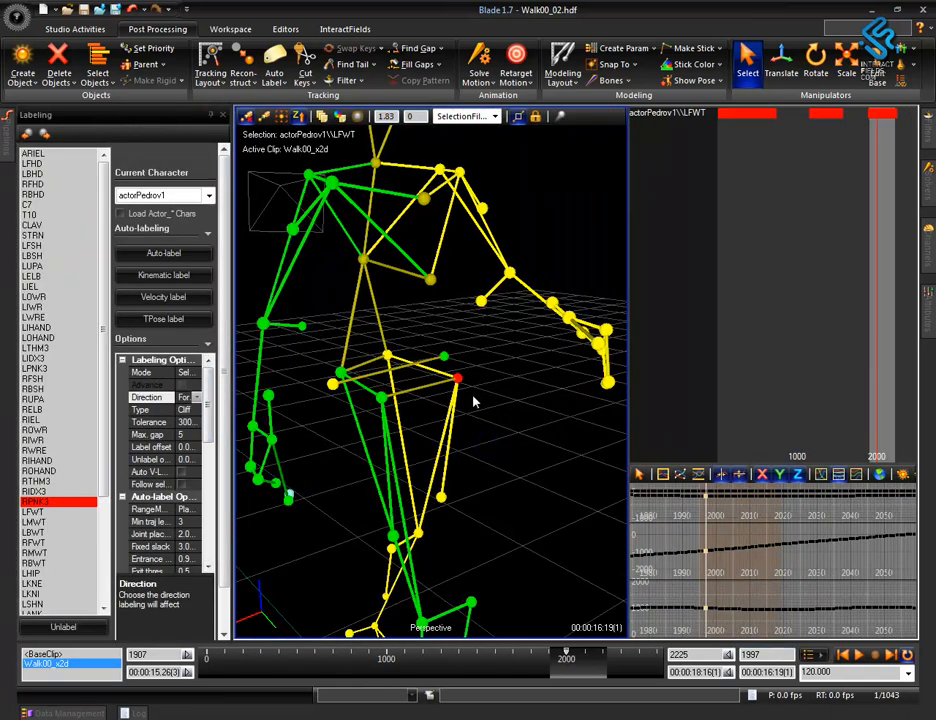
left_click(457, 380)
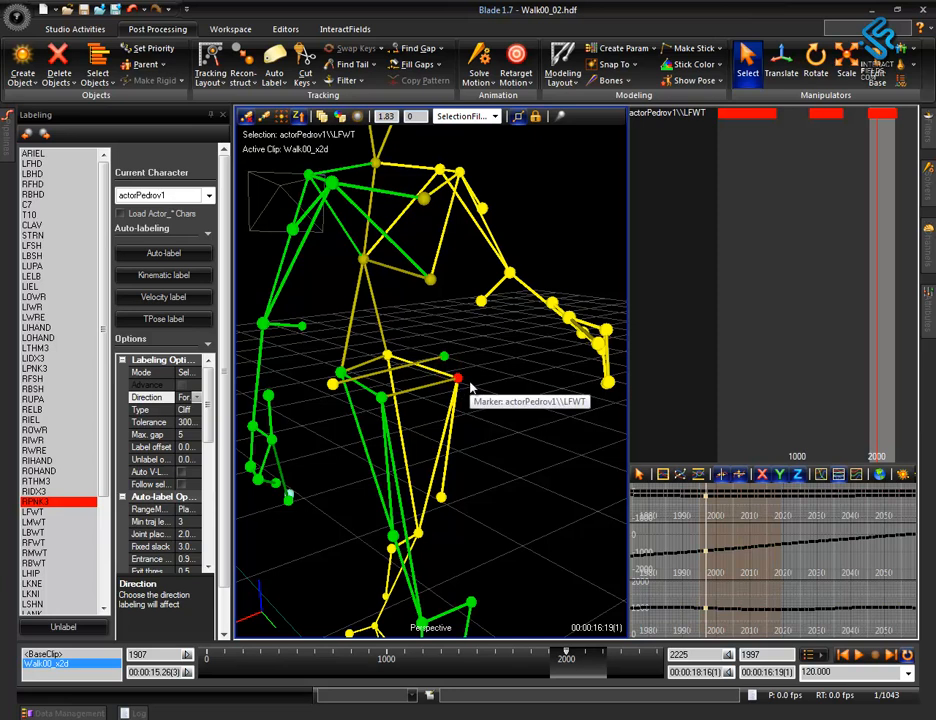
left_click_drag(230, 370, 277, 392)
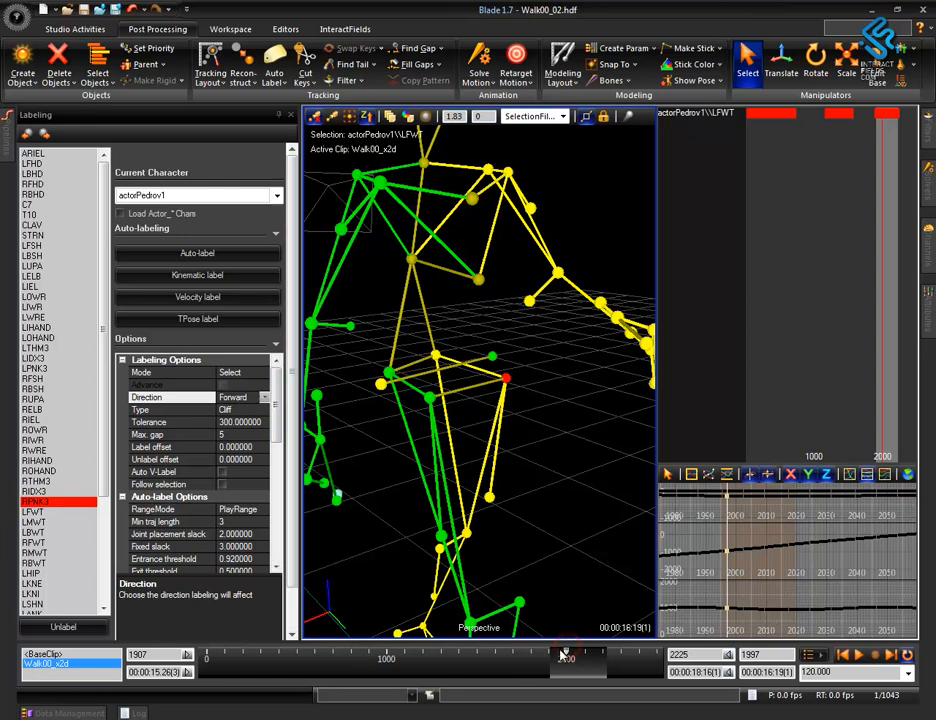
Unlabel the LFWT waist marker forward from frame 1907.
left_click_drag(566, 655, 549, 657)
middle_click_drag(475, 447, 584, 448, "alt")
right_click_drag(584, 448, 508, 268, "alt")
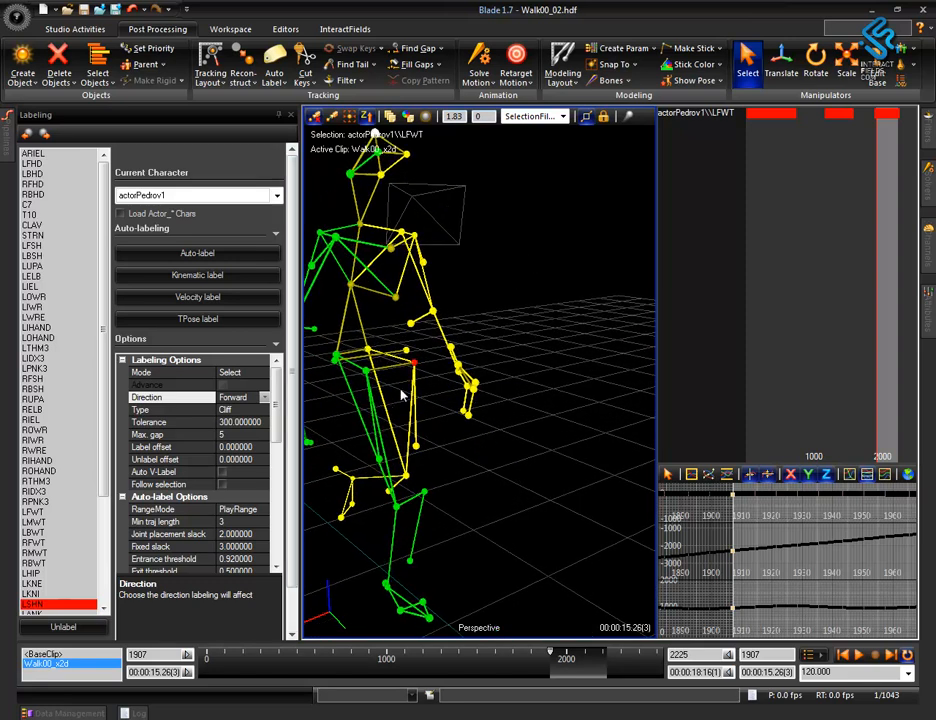
left_click(66, 627)
mouse_move(443, 411)
middle_mouse_down()
mouse_move(478, 418)
mouse_move(446, 418)
middle_mouse_up()
left_click_drag(553, 655, 548, 657)
middle_click_drag(455, 420, 489, 449, "alt")
right_click_drag(466, 451, 480, 307, "alt")
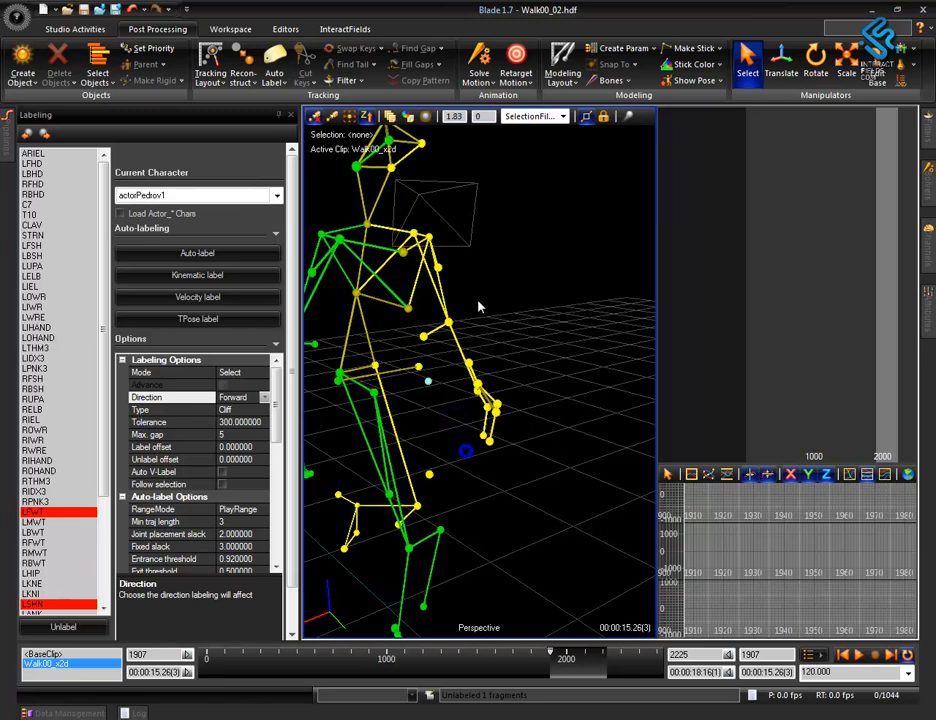
Try assigning the LFWT label to the unlabeled waist marker in Select mode, and undo the labeling.
middle_click_drag(443, 449, 514, 472, "alt")
right_click_drag(466, 434, 345, 73, "alt")
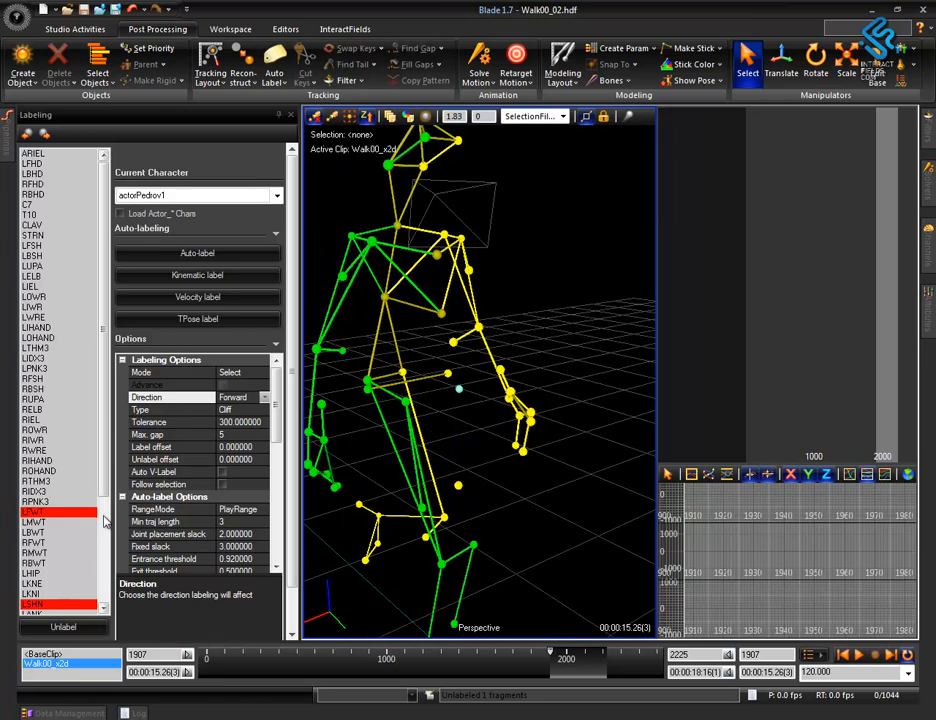
left_click(459, 388)
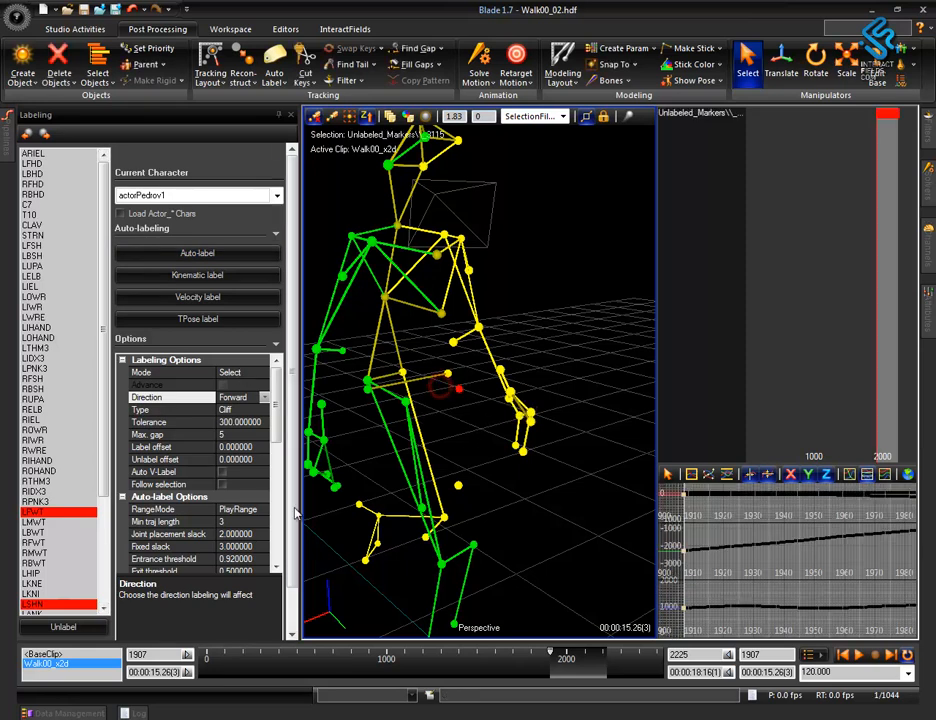
left_click(35, 517)
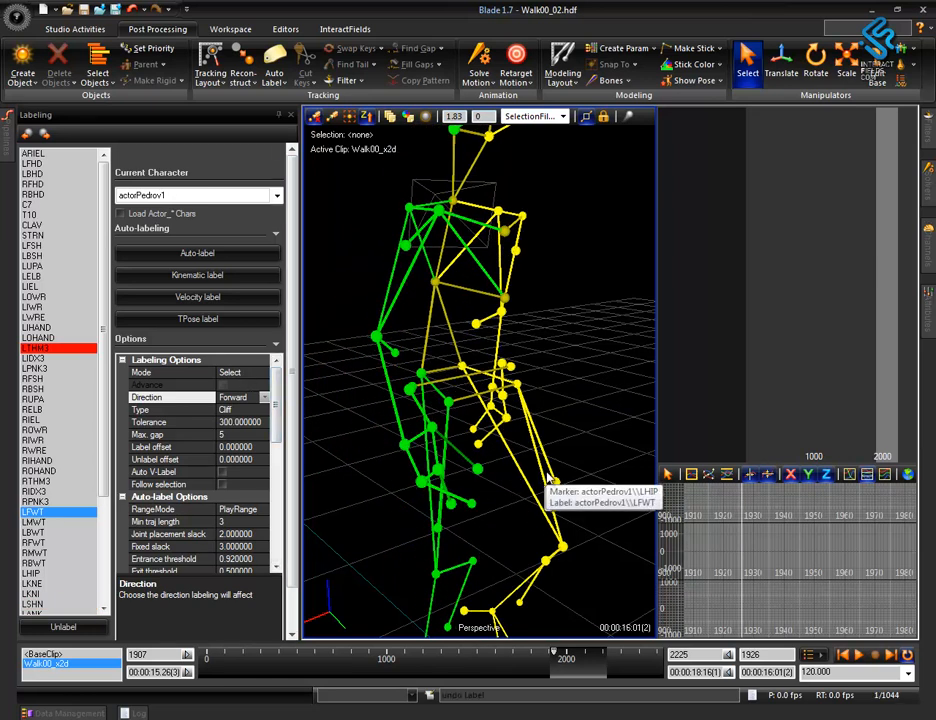
key("ctrl+z")
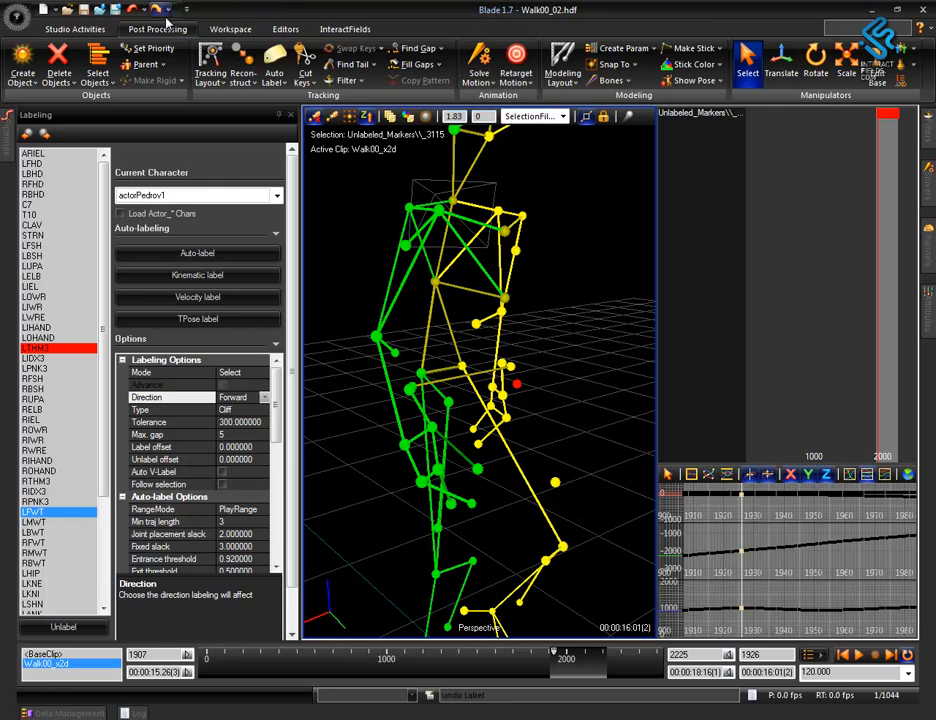
Return to frame 1907, set the labeling mode to Label and label the unlabeled waist marker as LFWT.
left_click(550, 656)
left_click(259, 372)
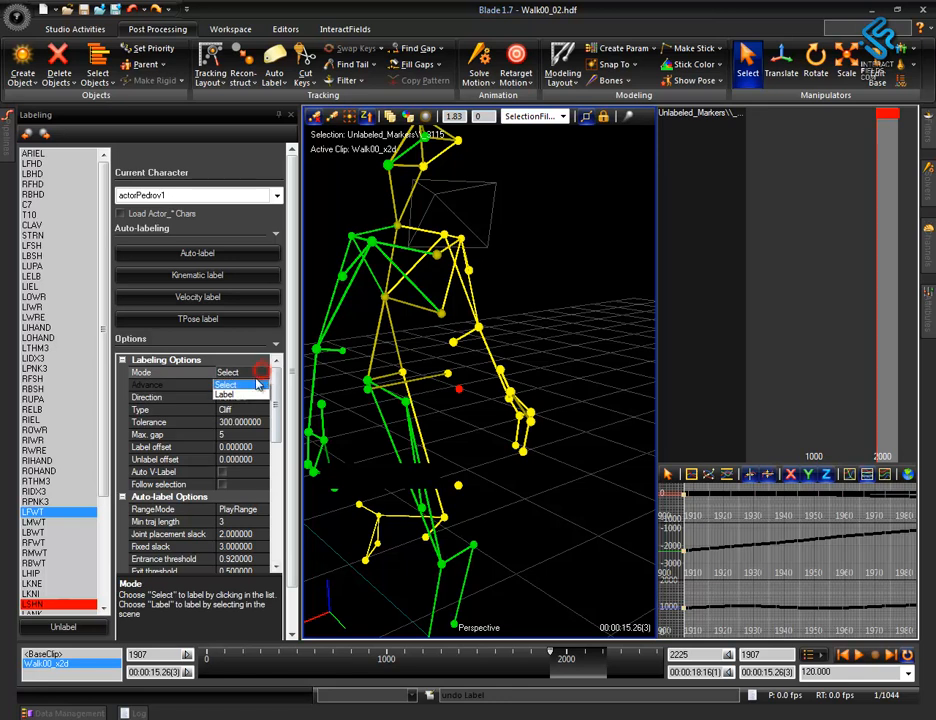
left_click(233, 393)
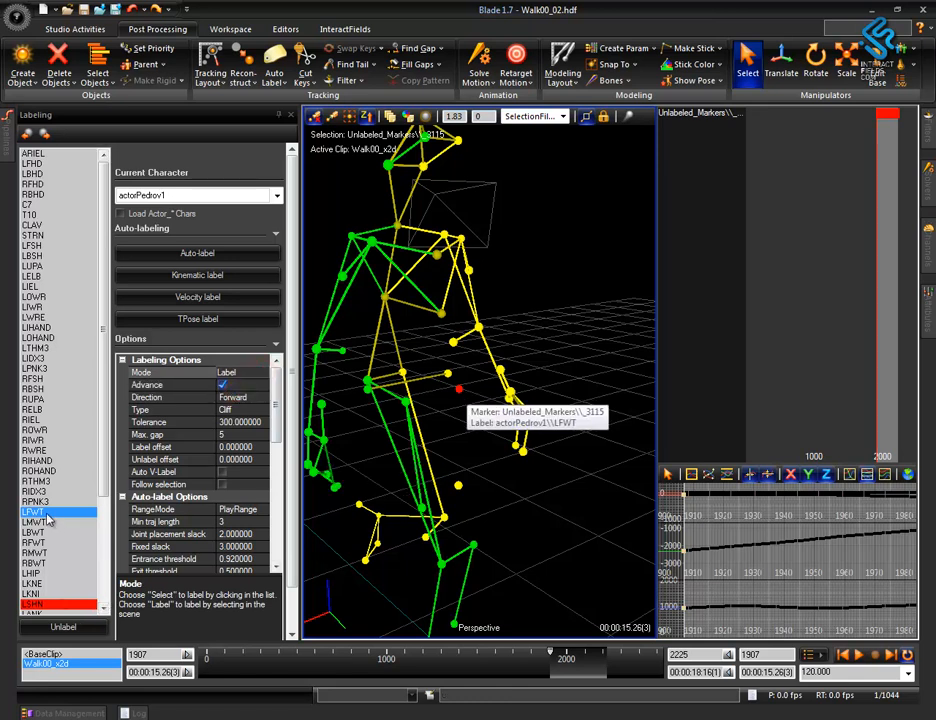
left_click(458, 388)
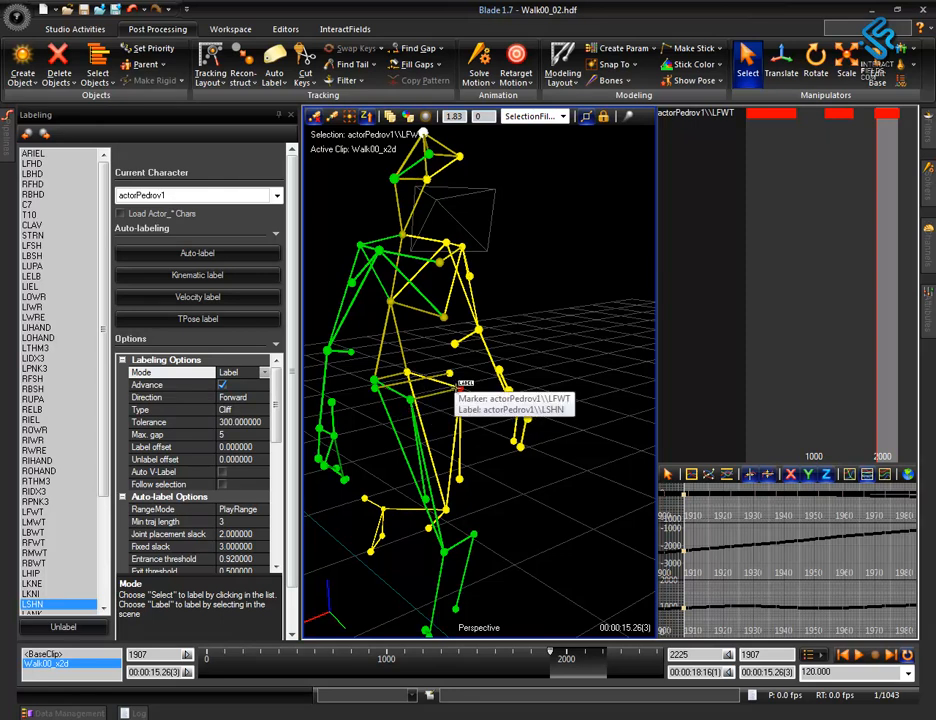
Set the labeling mode back to Select, keeping the Forward direction, and auto-hide the Labeling options.
left_click(248, 398)
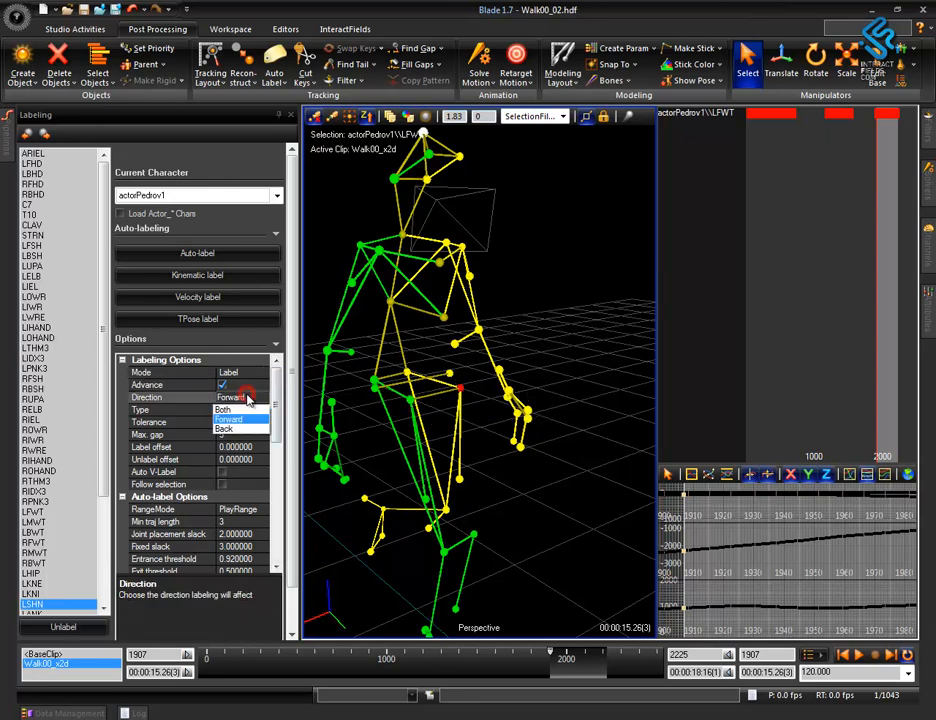
left_click(241, 374)
left_click(239, 384)
right_click_drag(556, 485, 587, 508, "alt")
left_click_drag(587, 508, 613, 511, "alt")
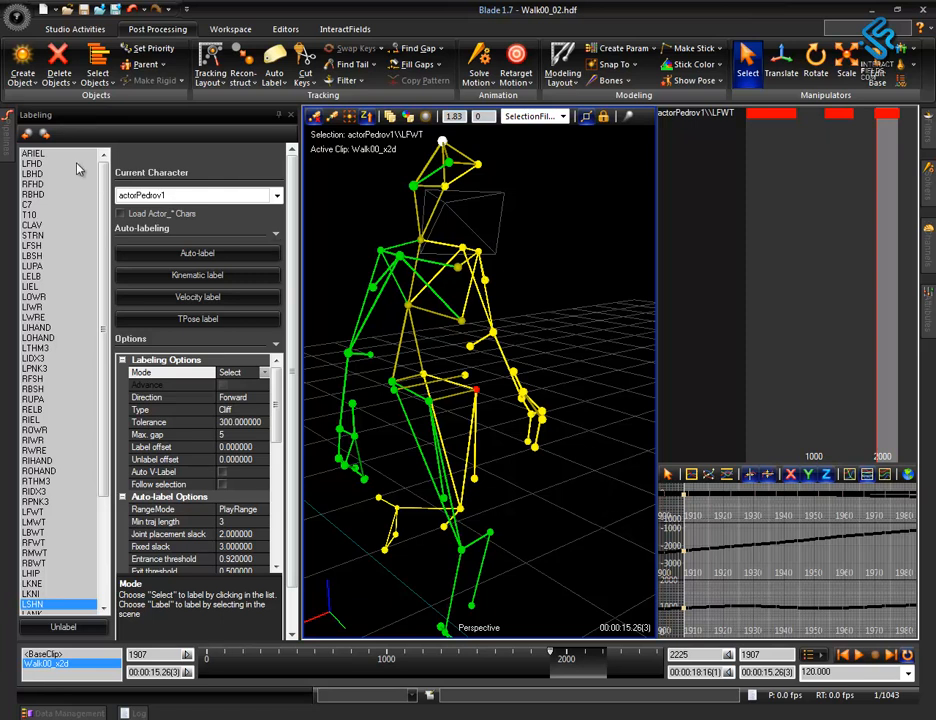
mouse_move(5, 148)
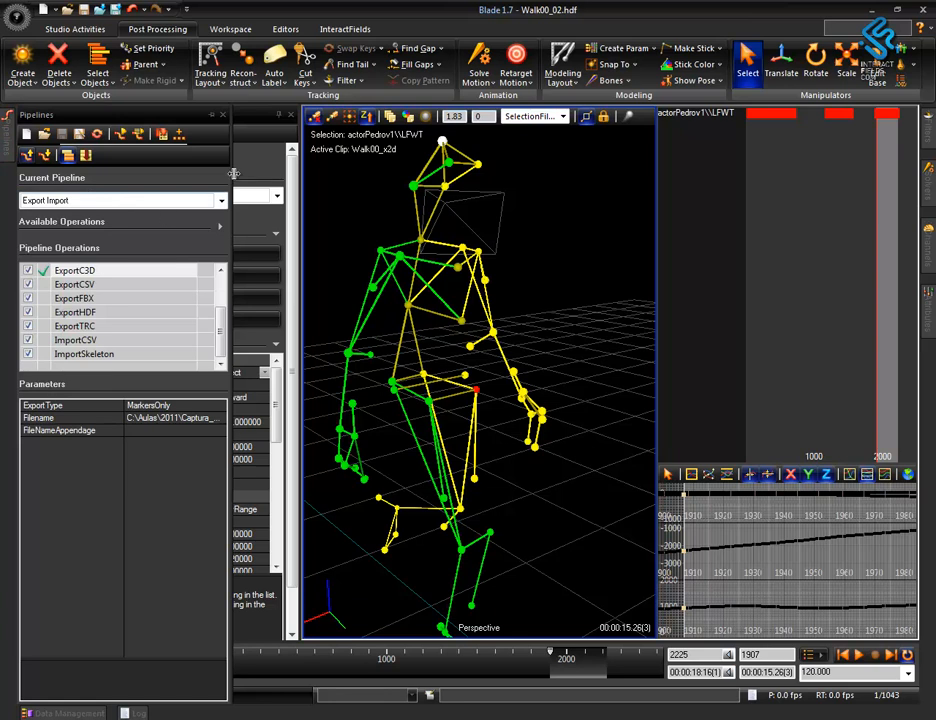
left_click(279, 116)
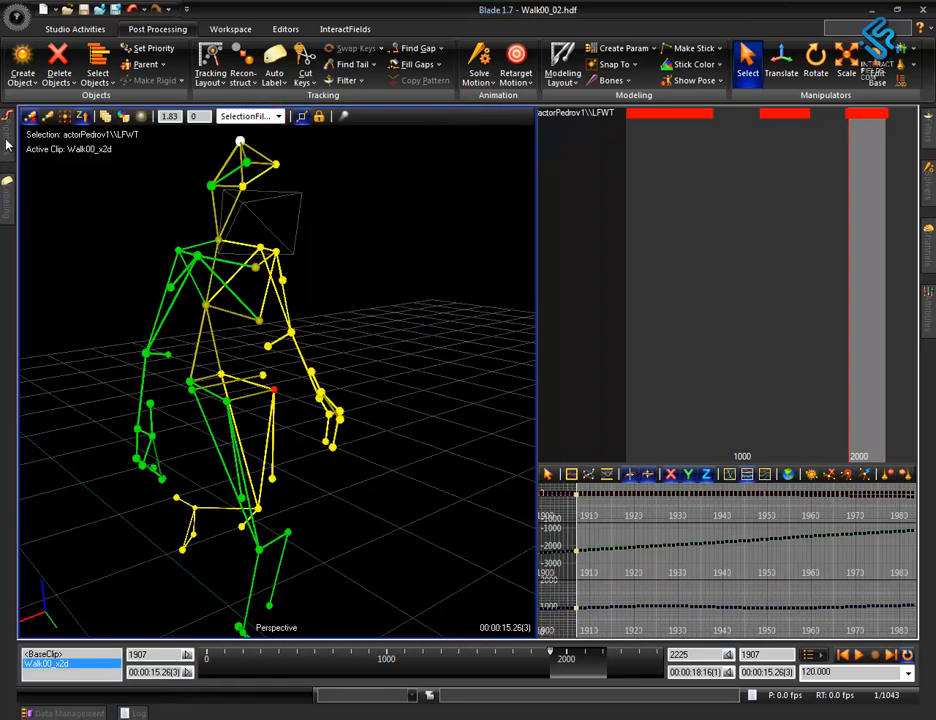
Examine the parameters of the Export Import pipeline operations, including ExportCSV, ImportSkeleton, ExportASF, ExportAMC and ExportFBX.
mouse_move(7, 147)
left_click(120, 285)
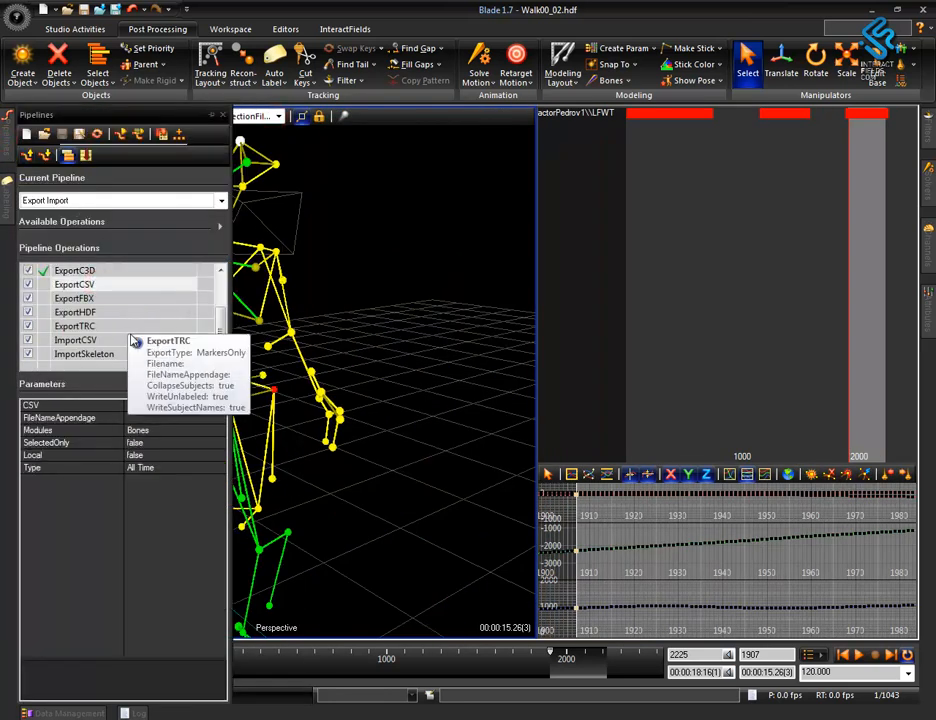
left_click(115, 355)
scroll(140, 336, "up", 2)
left_click(103, 298)
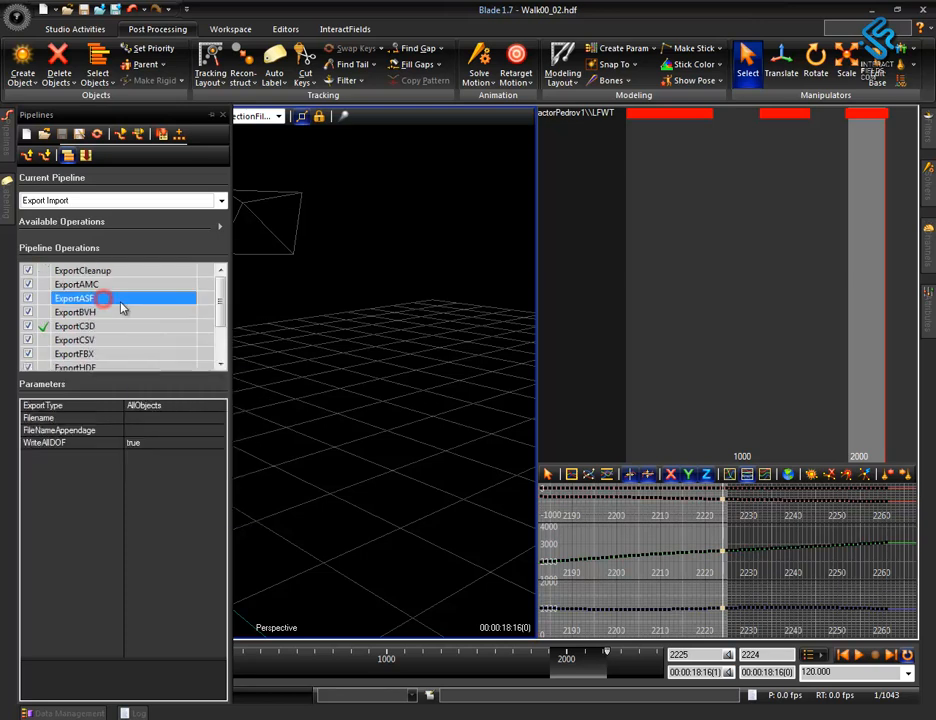
left_click(106, 284)
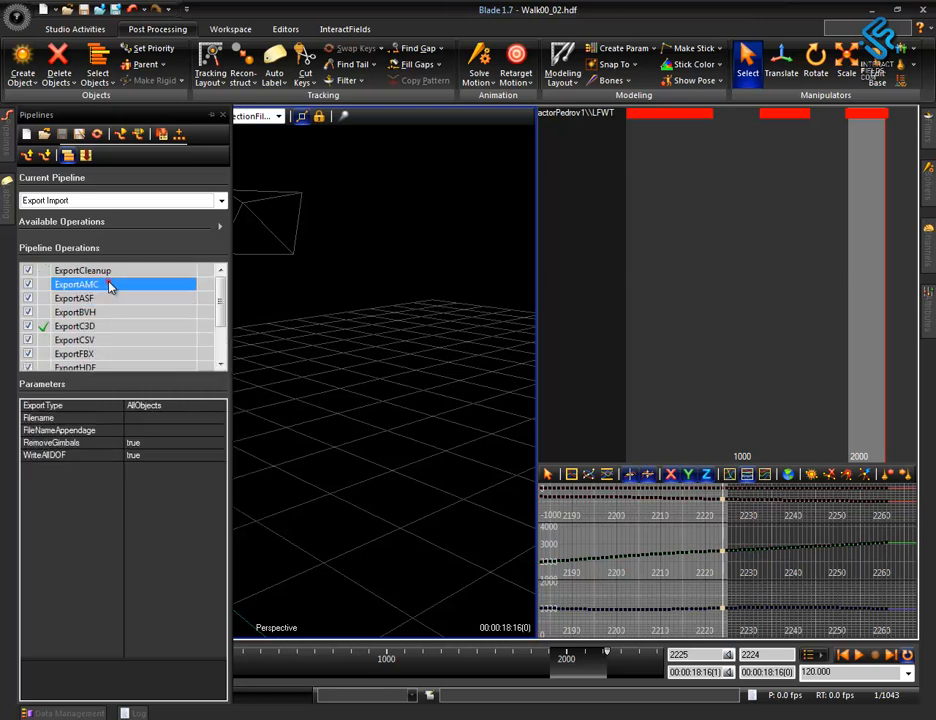
left_click(108, 354)
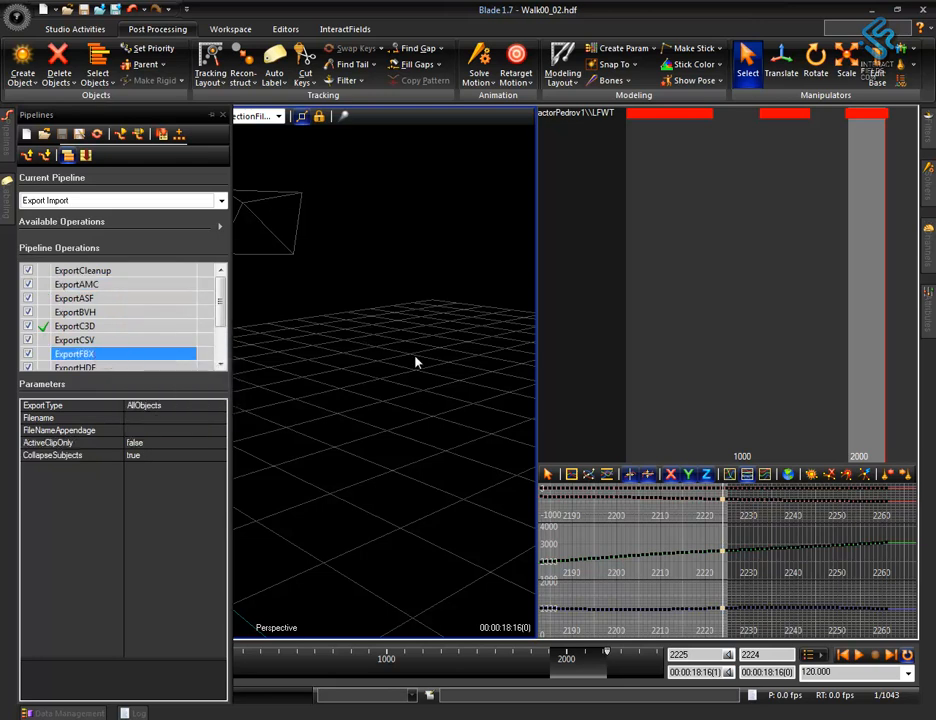